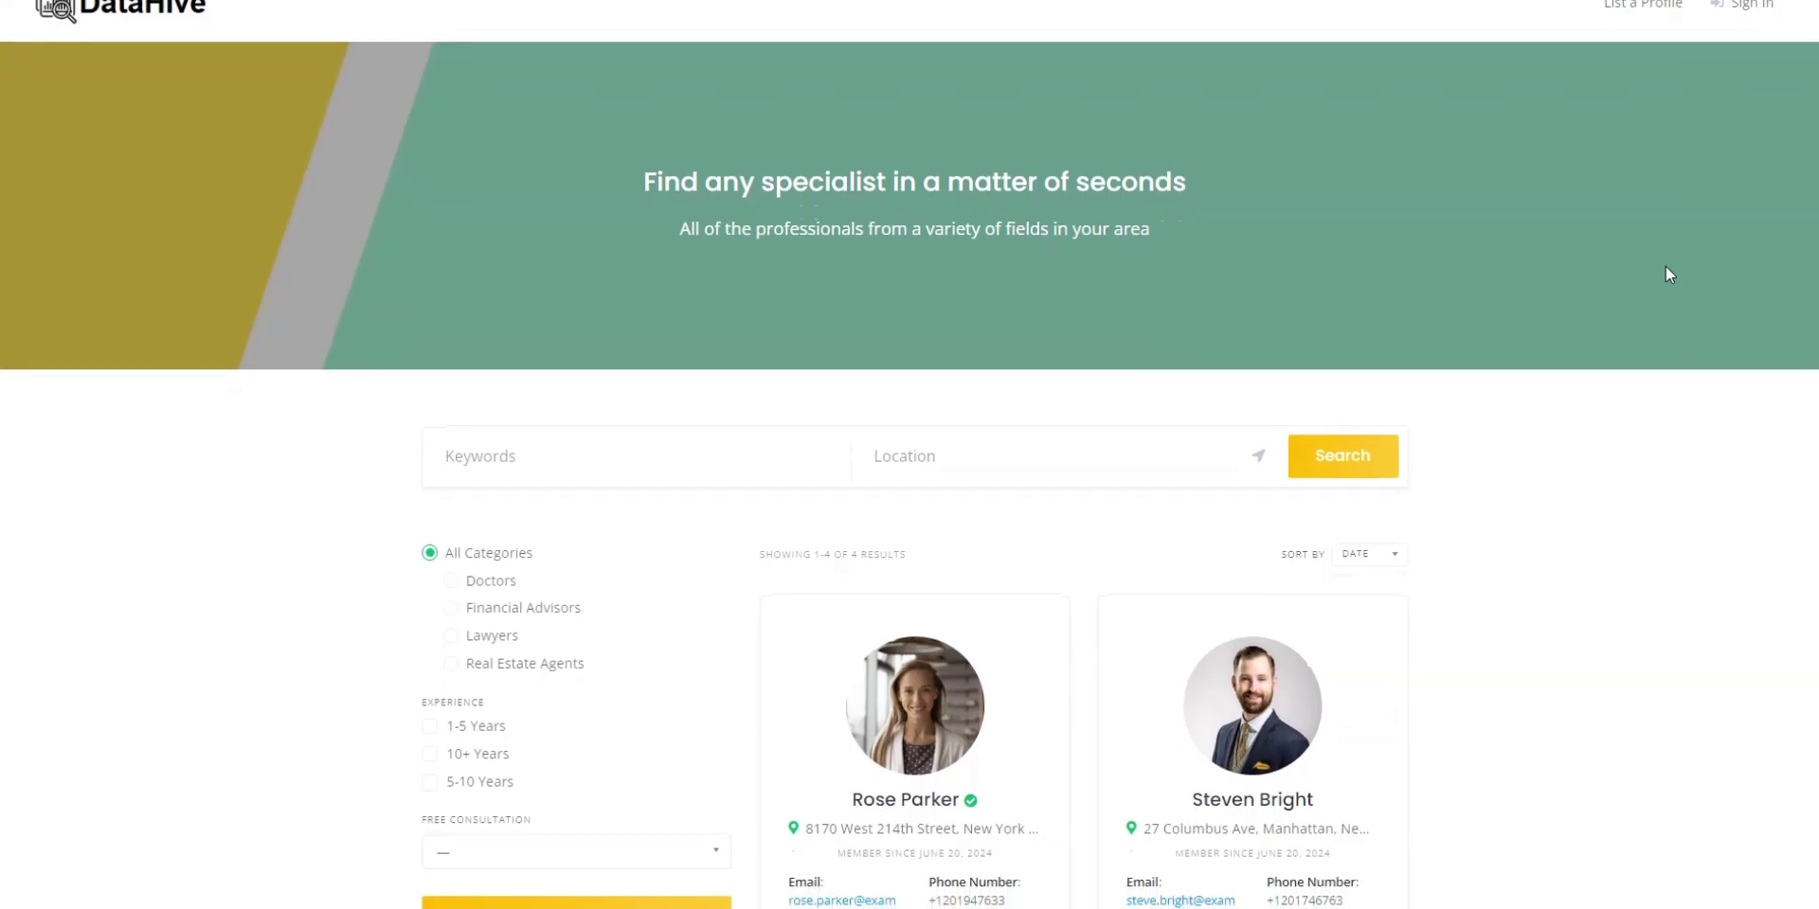
Scroll through the finished specialist directory and open a vendor's profile page
{"action": "scroll", "coordinate": [1666, 267], "scroll_direction": "down", "scroll_amount": 2}
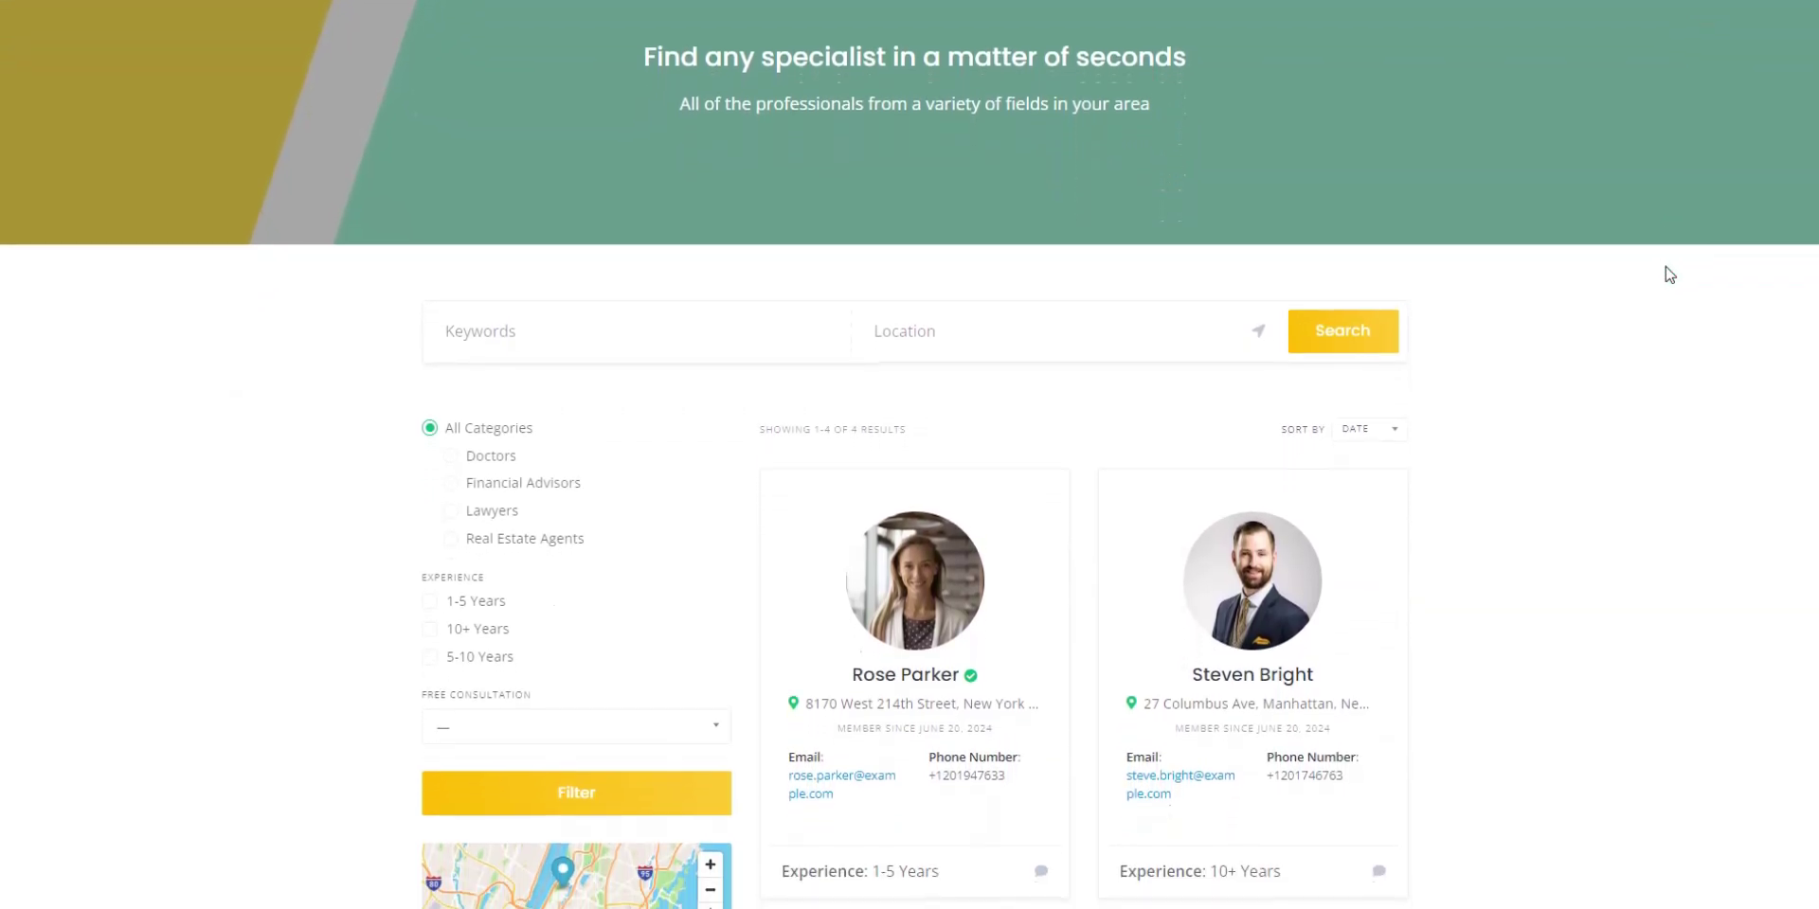
{"action": "scroll", "coordinate": [1669, 274], "scroll_direction": "down", "scroll_amount": 2}
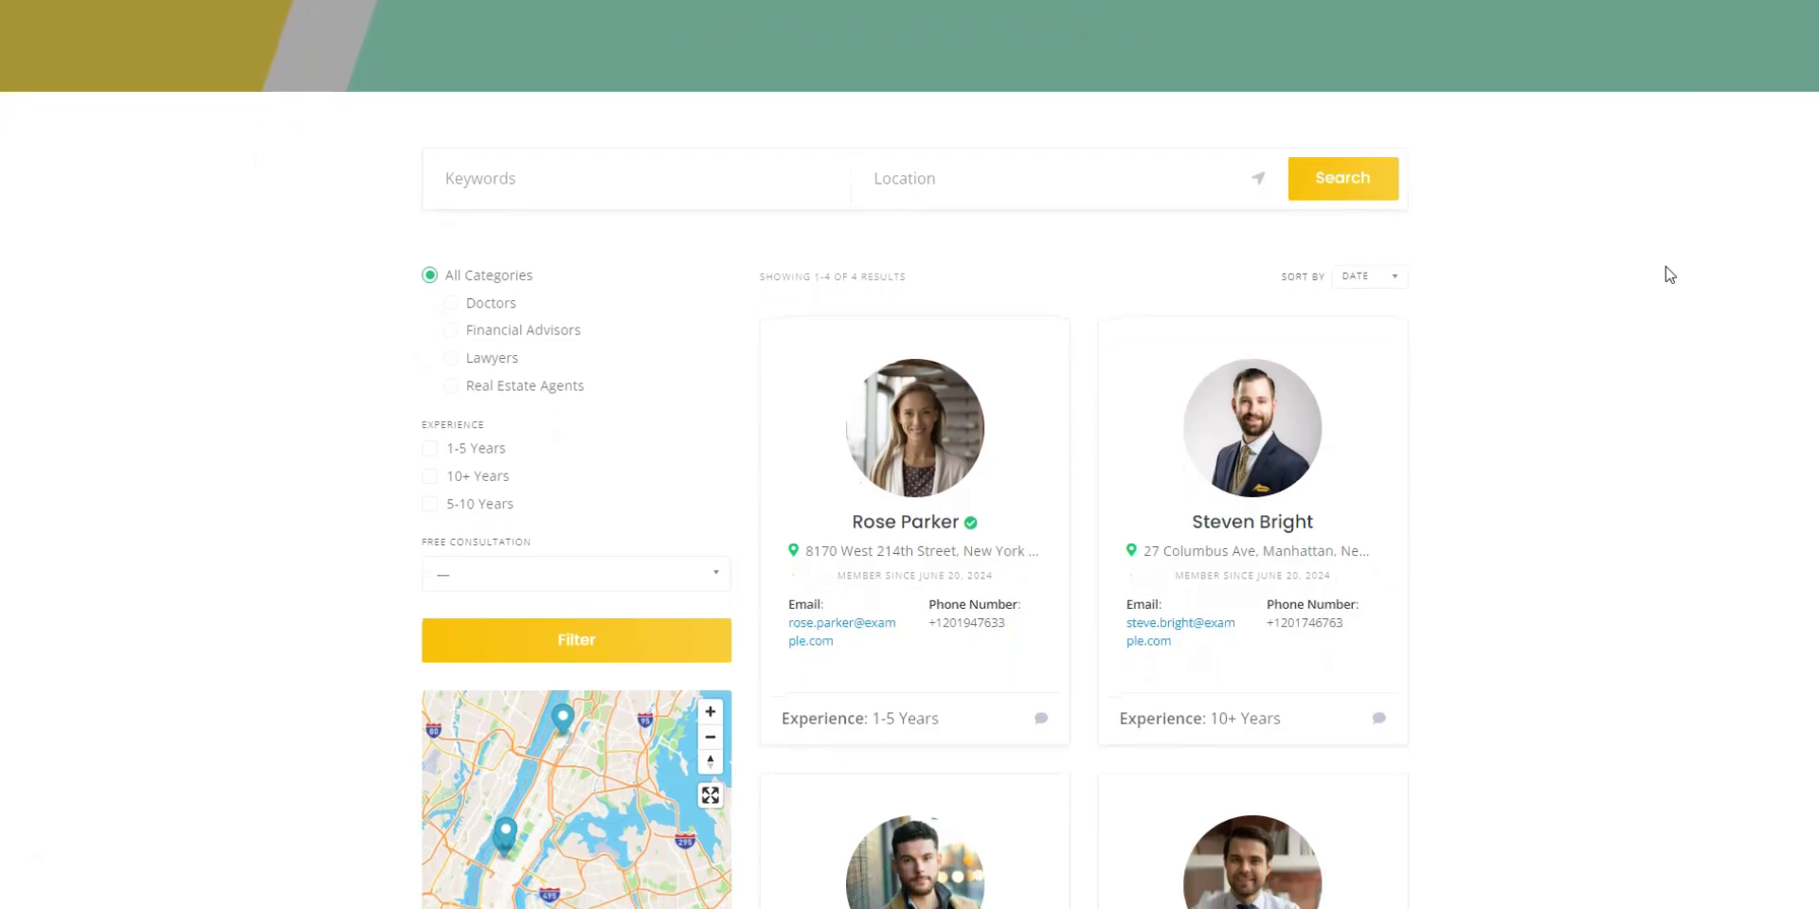
{"action": "scroll", "coordinate": [1669, 275], "scroll_direction": "down", "scroll_amount": 2}
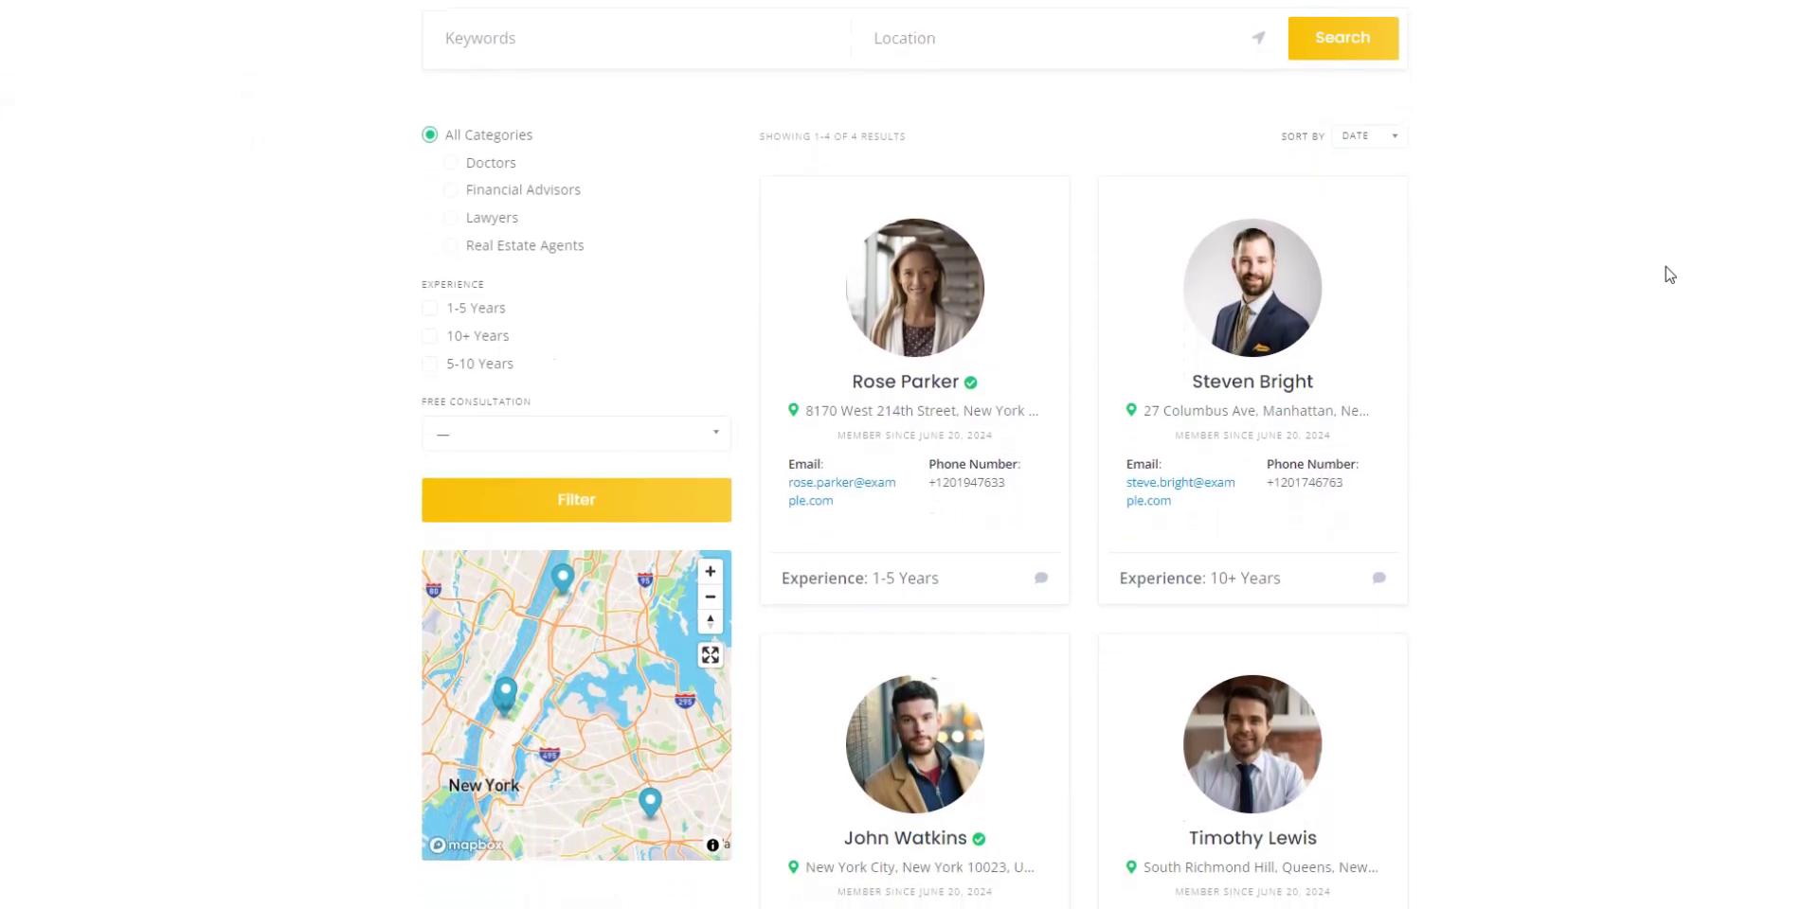
{"action": "scroll", "coordinate": [1670, 275], "scroll_direction": "down", "scroll_amount": 2}
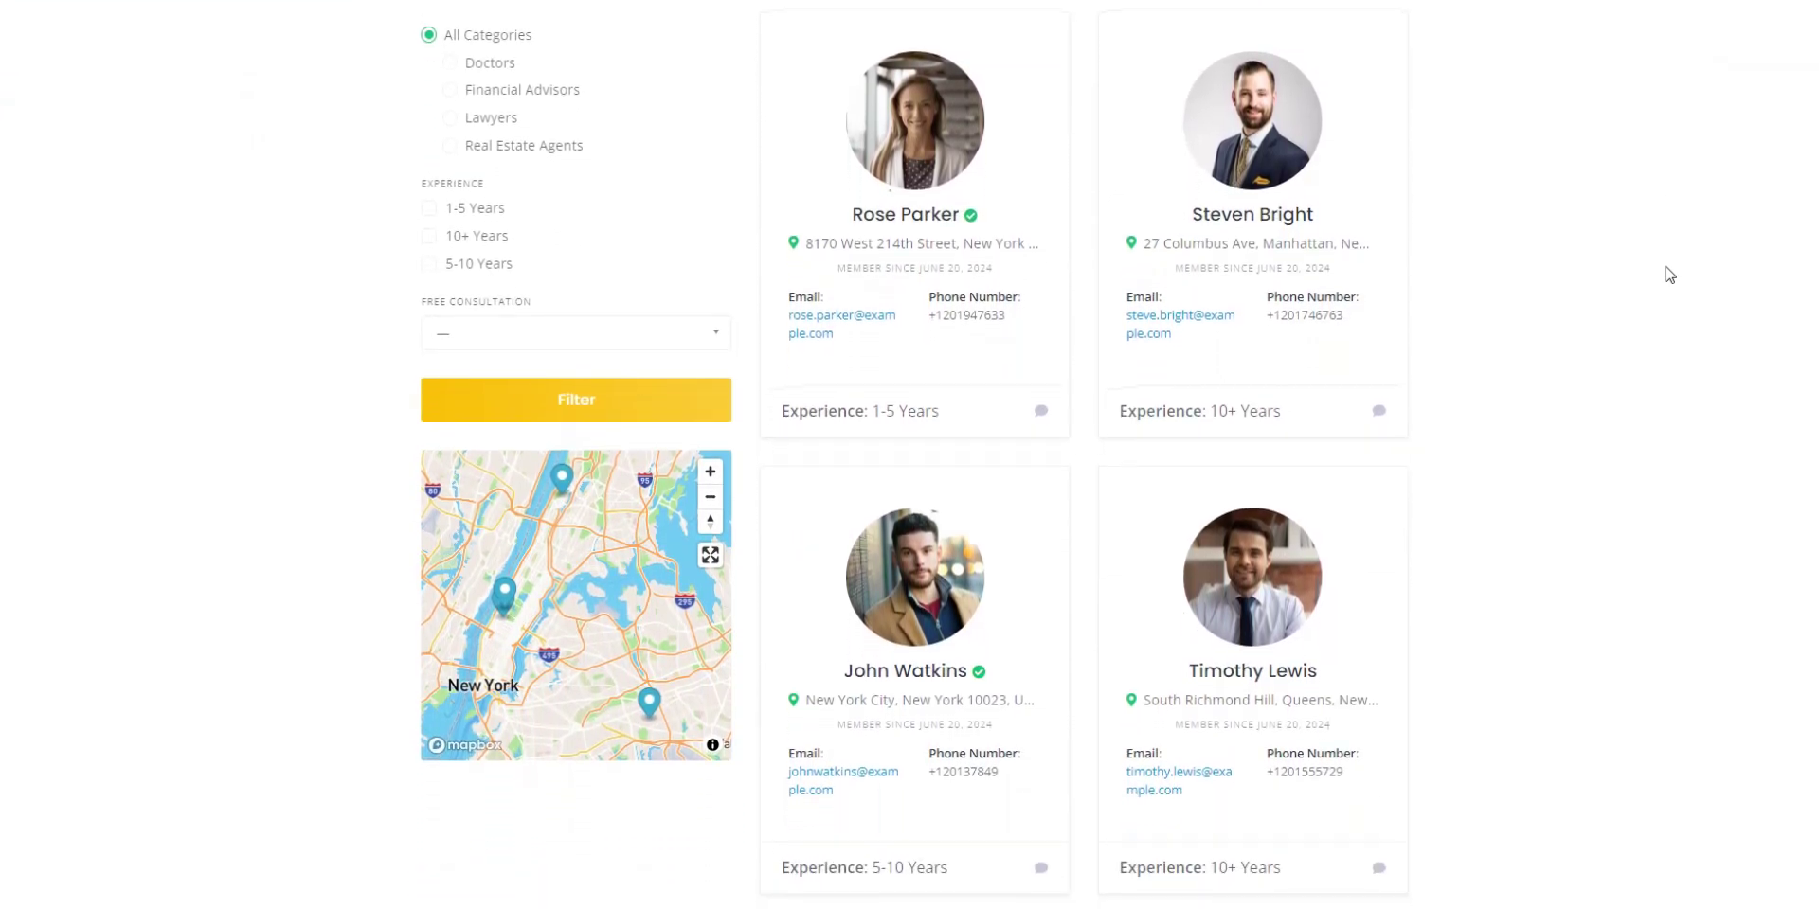
{"action": "left_click", "coordinate": [1274, 604]}
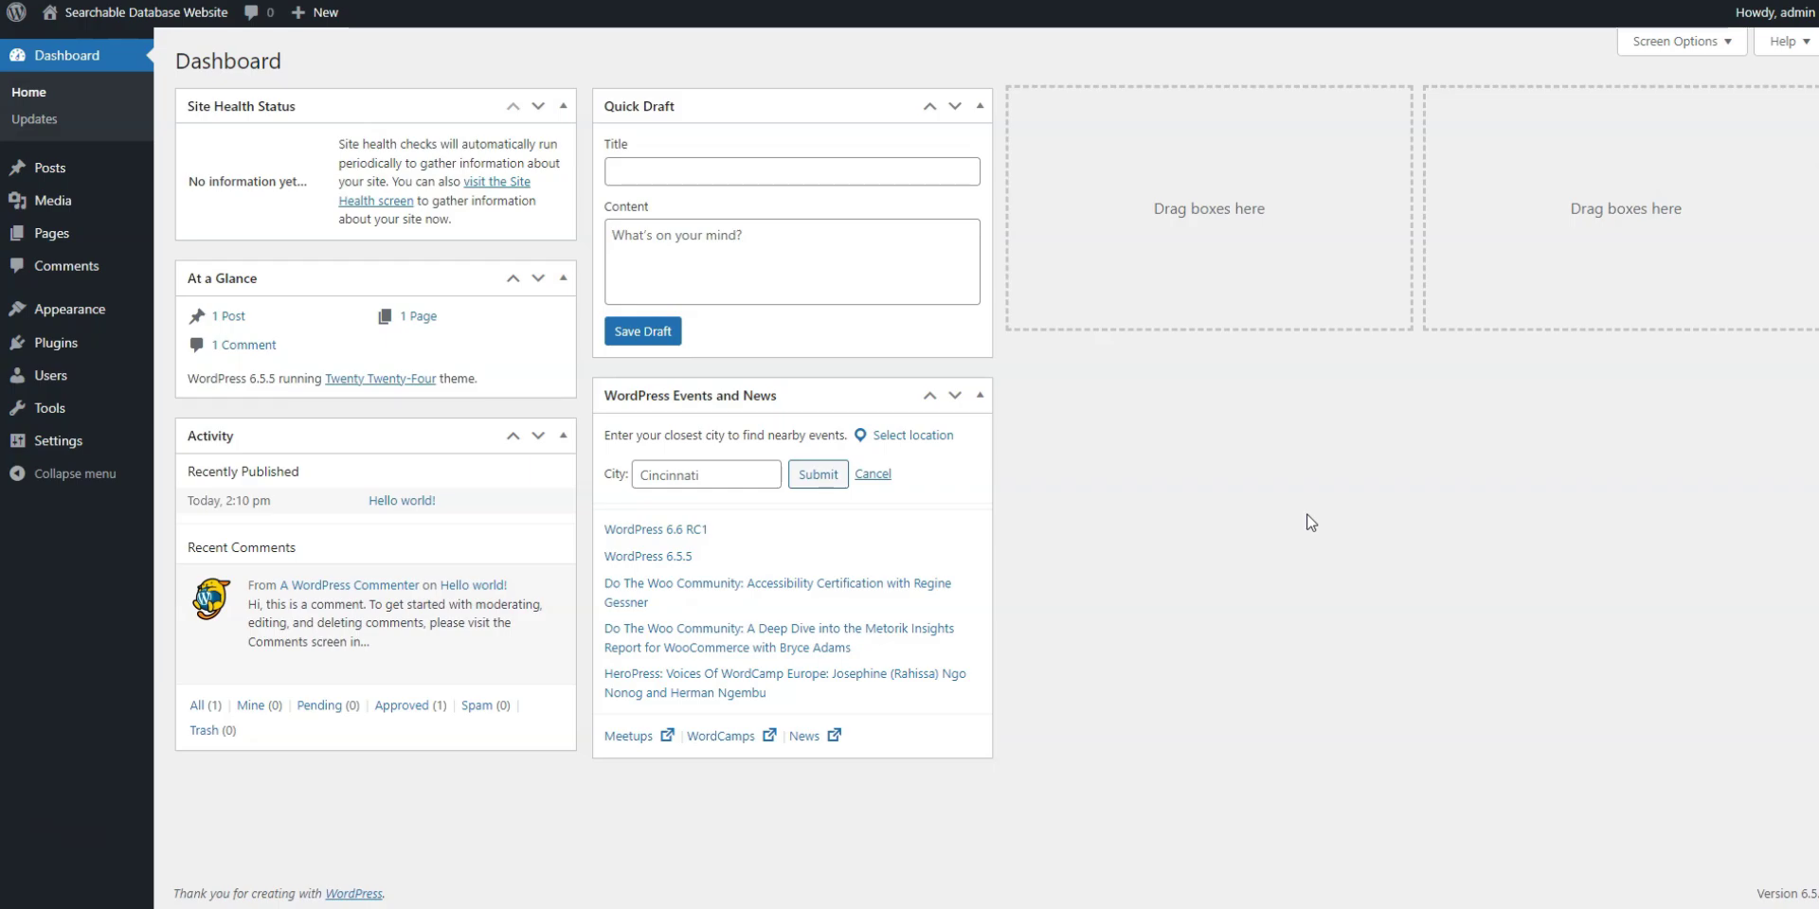
Install and activate the ListingHive theme from the theme directory
{"action": "mouse_move", "coordinate": [95, 313]}
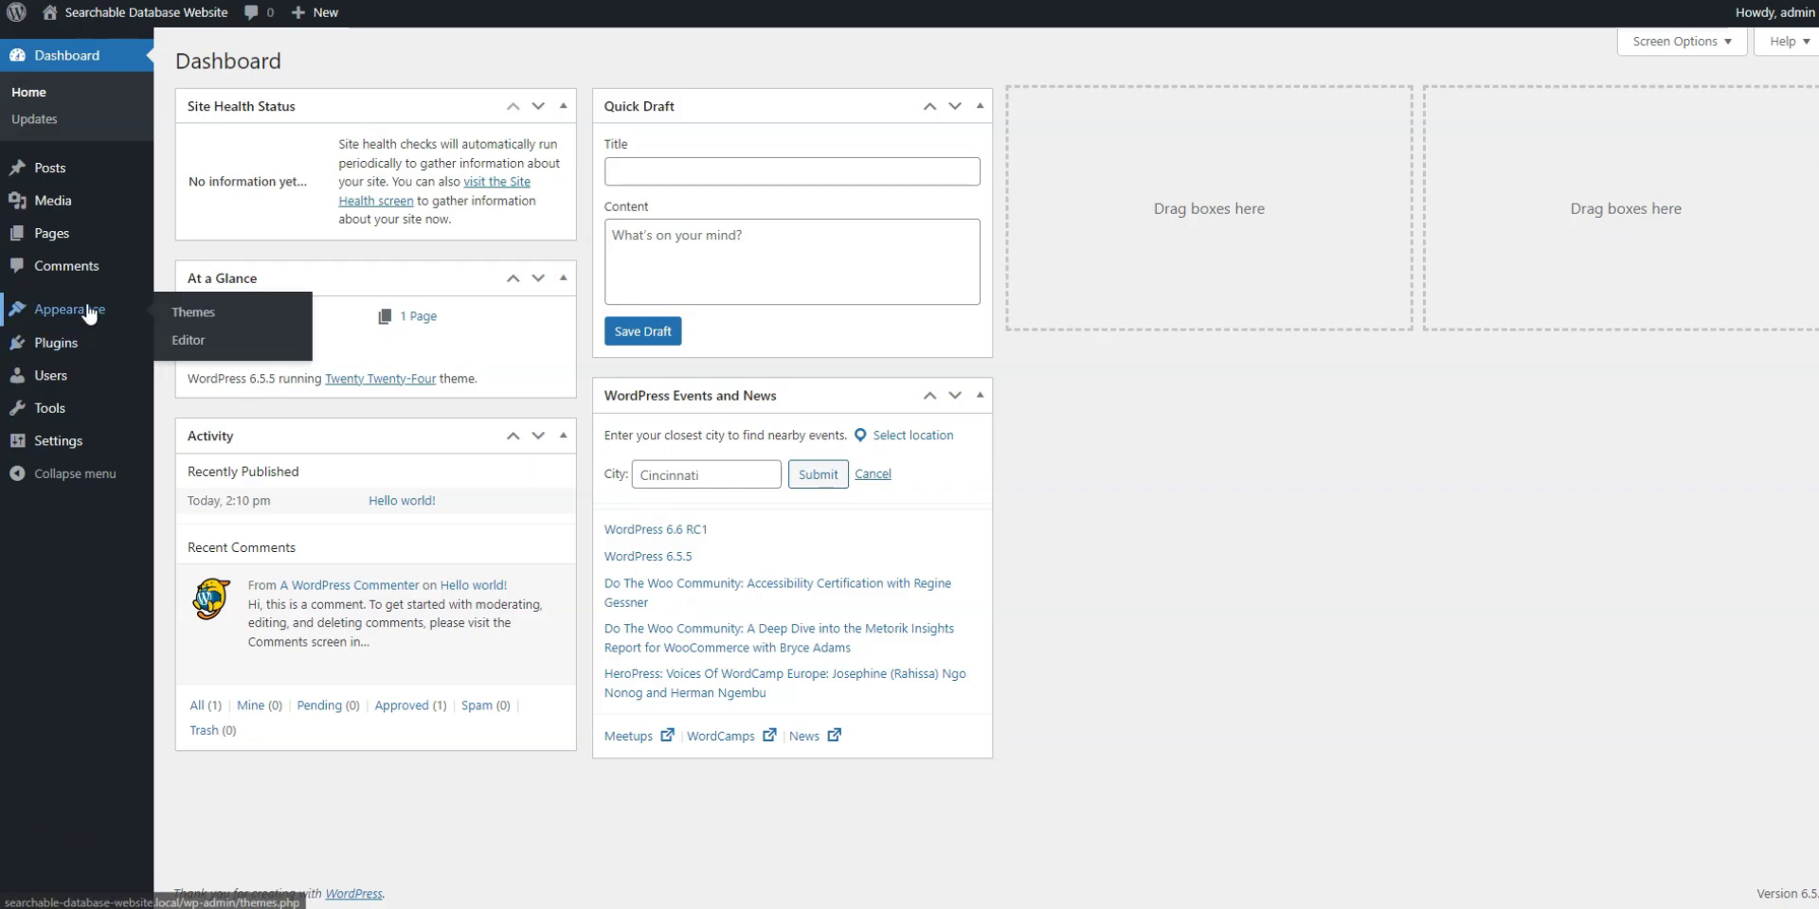
{"action": "left_click", "coordinate": [197, 313]}
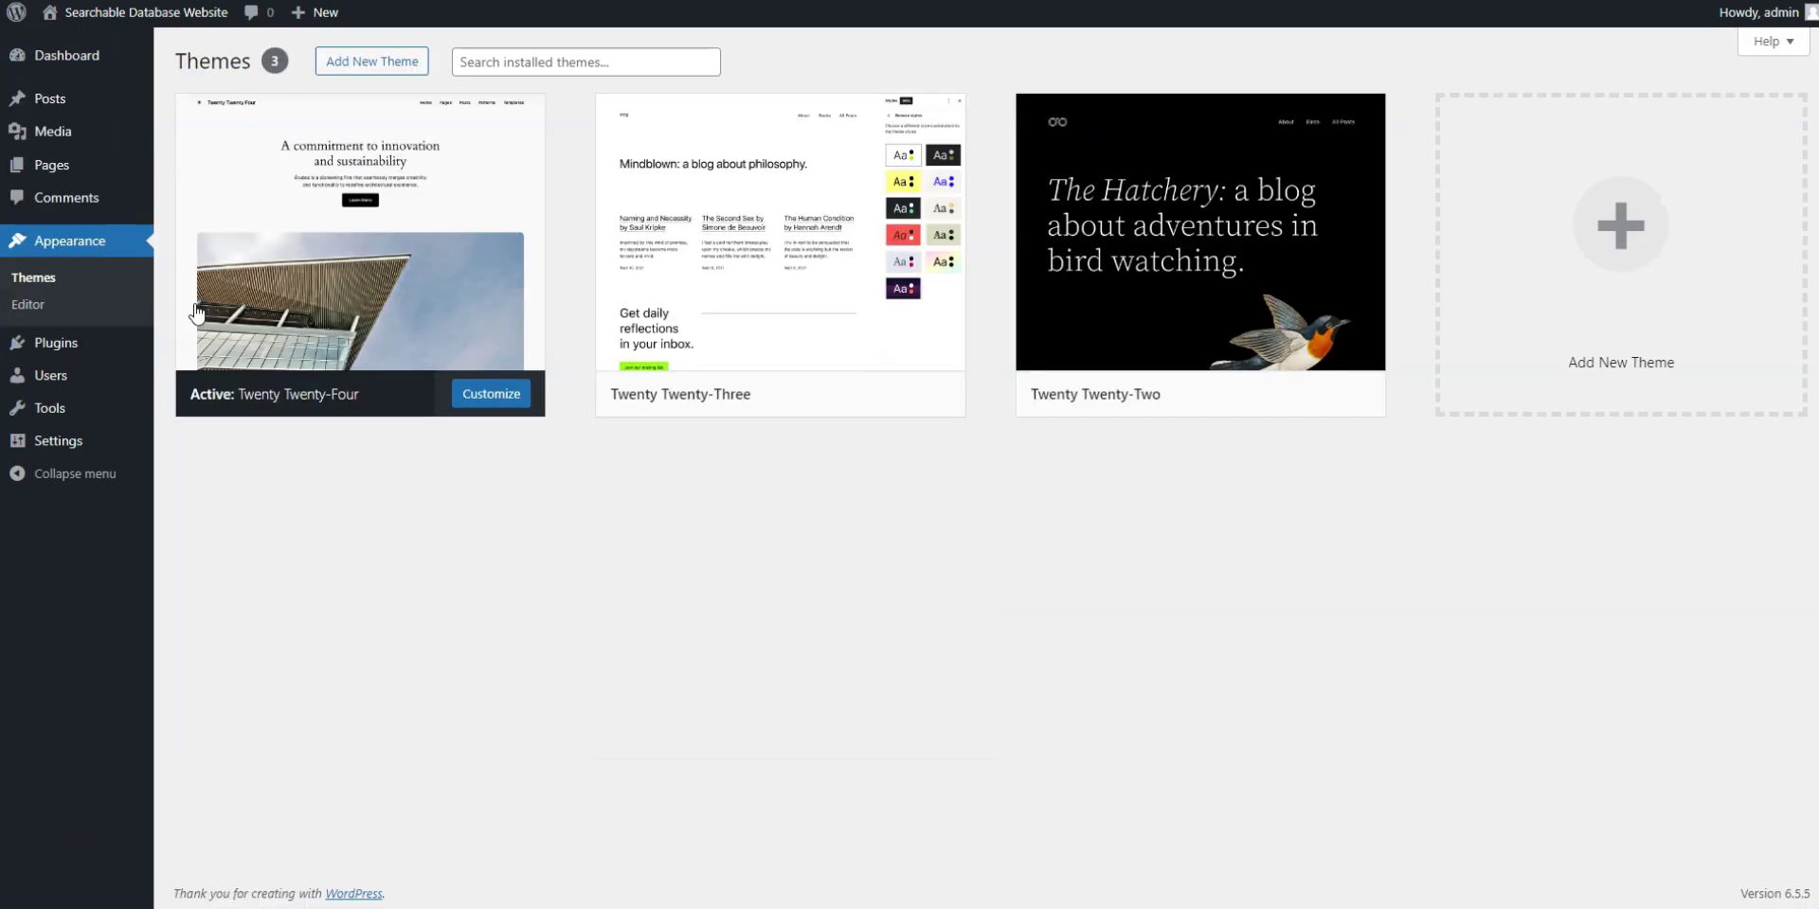
{"action": "left_click", "coordinate": [414, 68]}
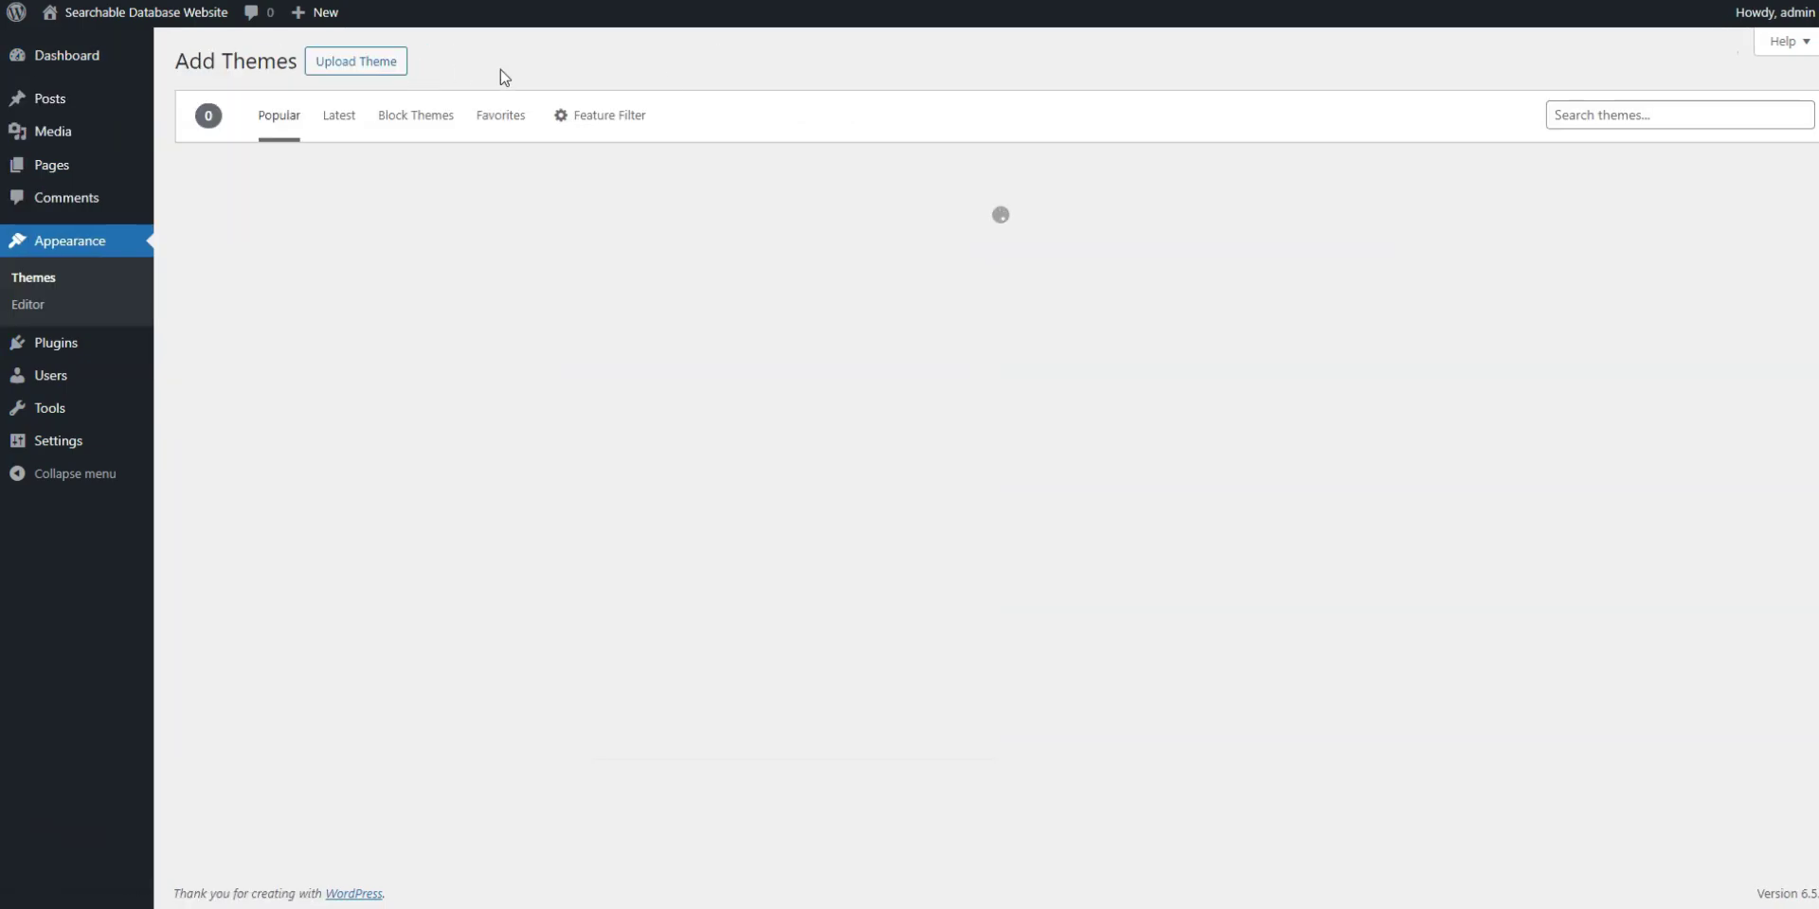
{"action": "left_click", "coordinate": [1639, 114]}
{"action": "type", "text": "ListingHive"}
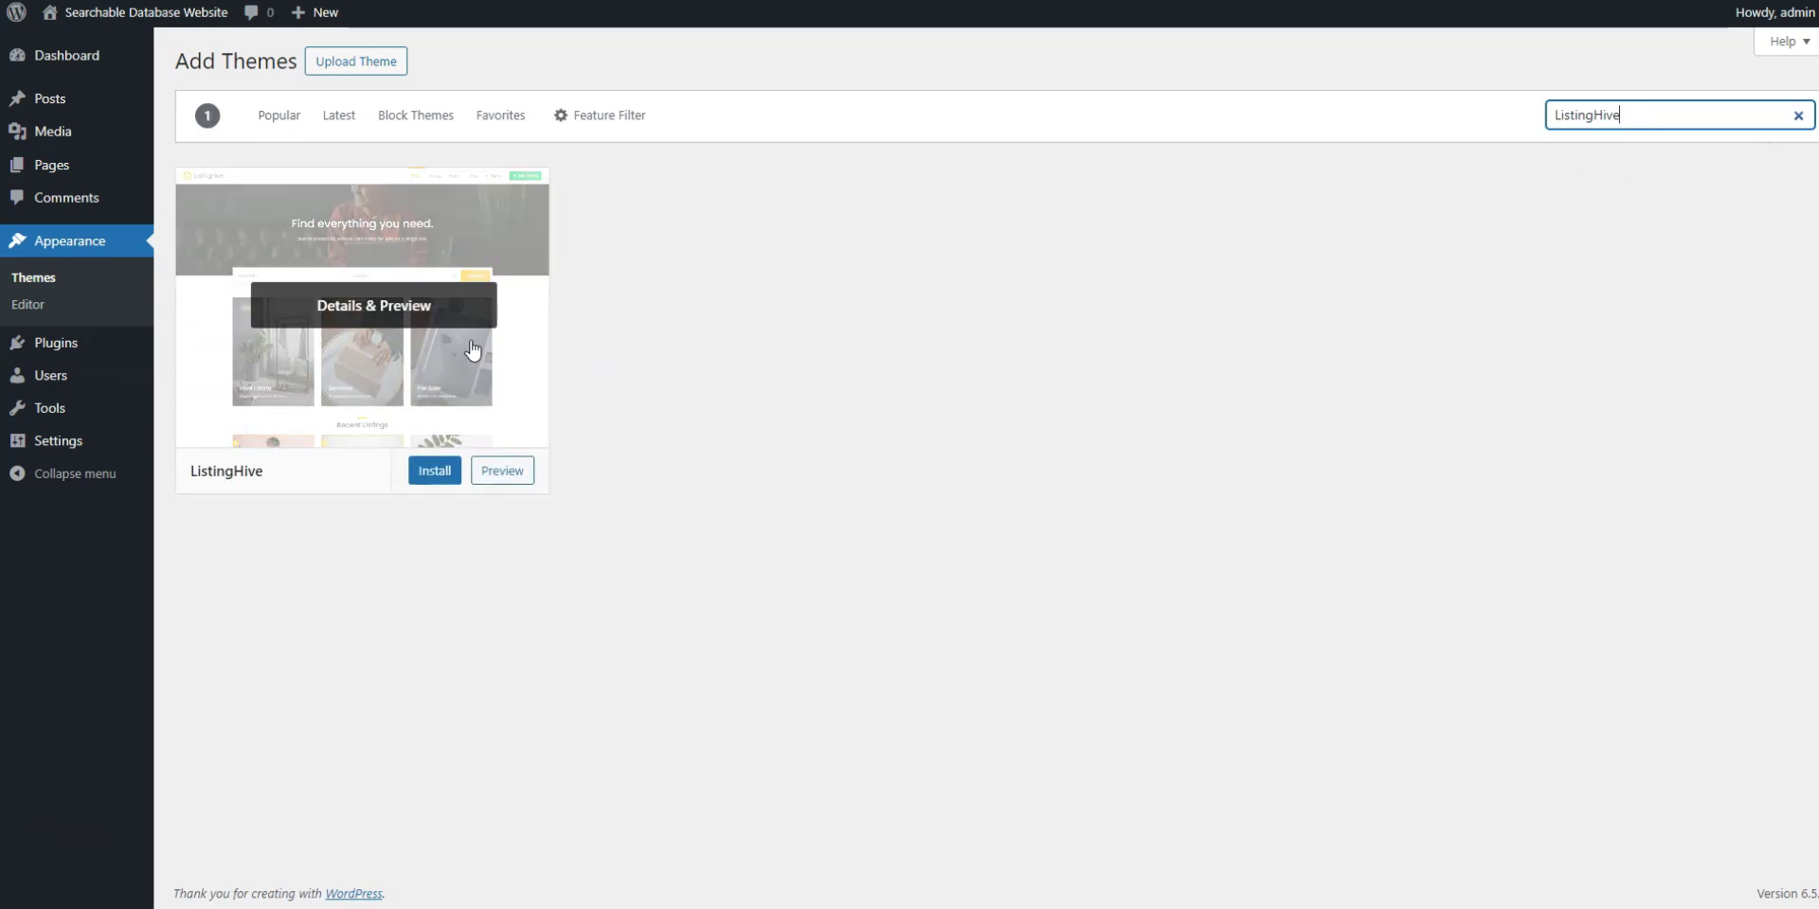
{"action": "left_click", "coordinate": [424, 476]}
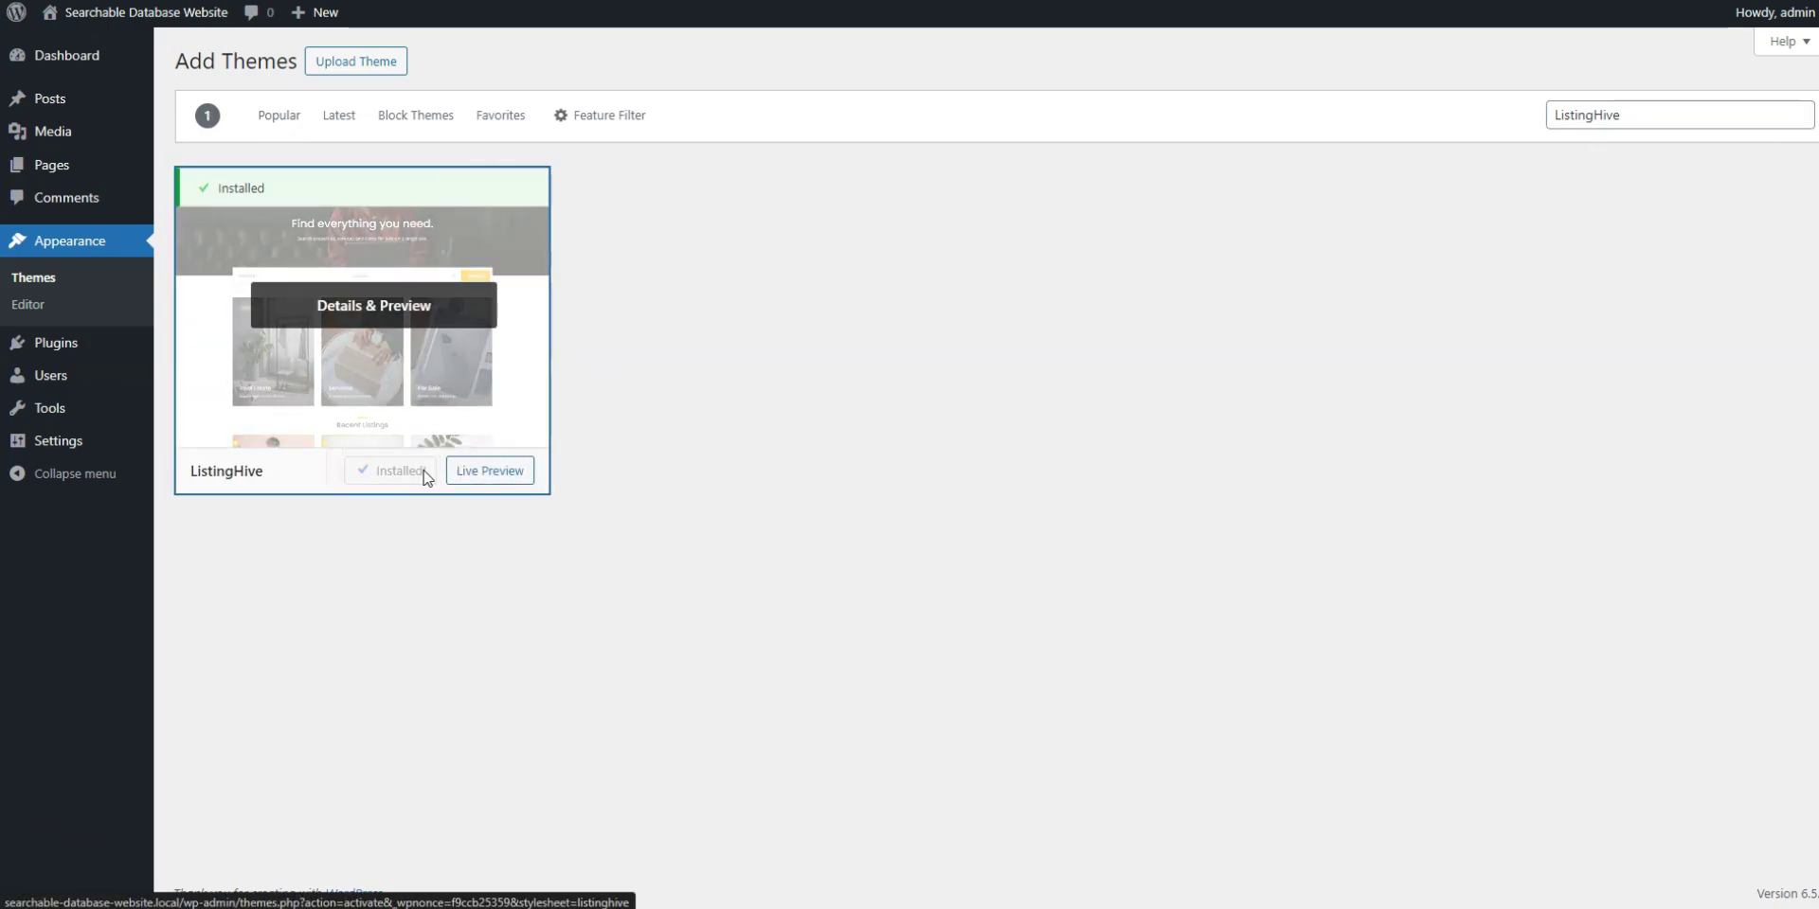
{"action": "left_click", "coordinate": [425, 476]}
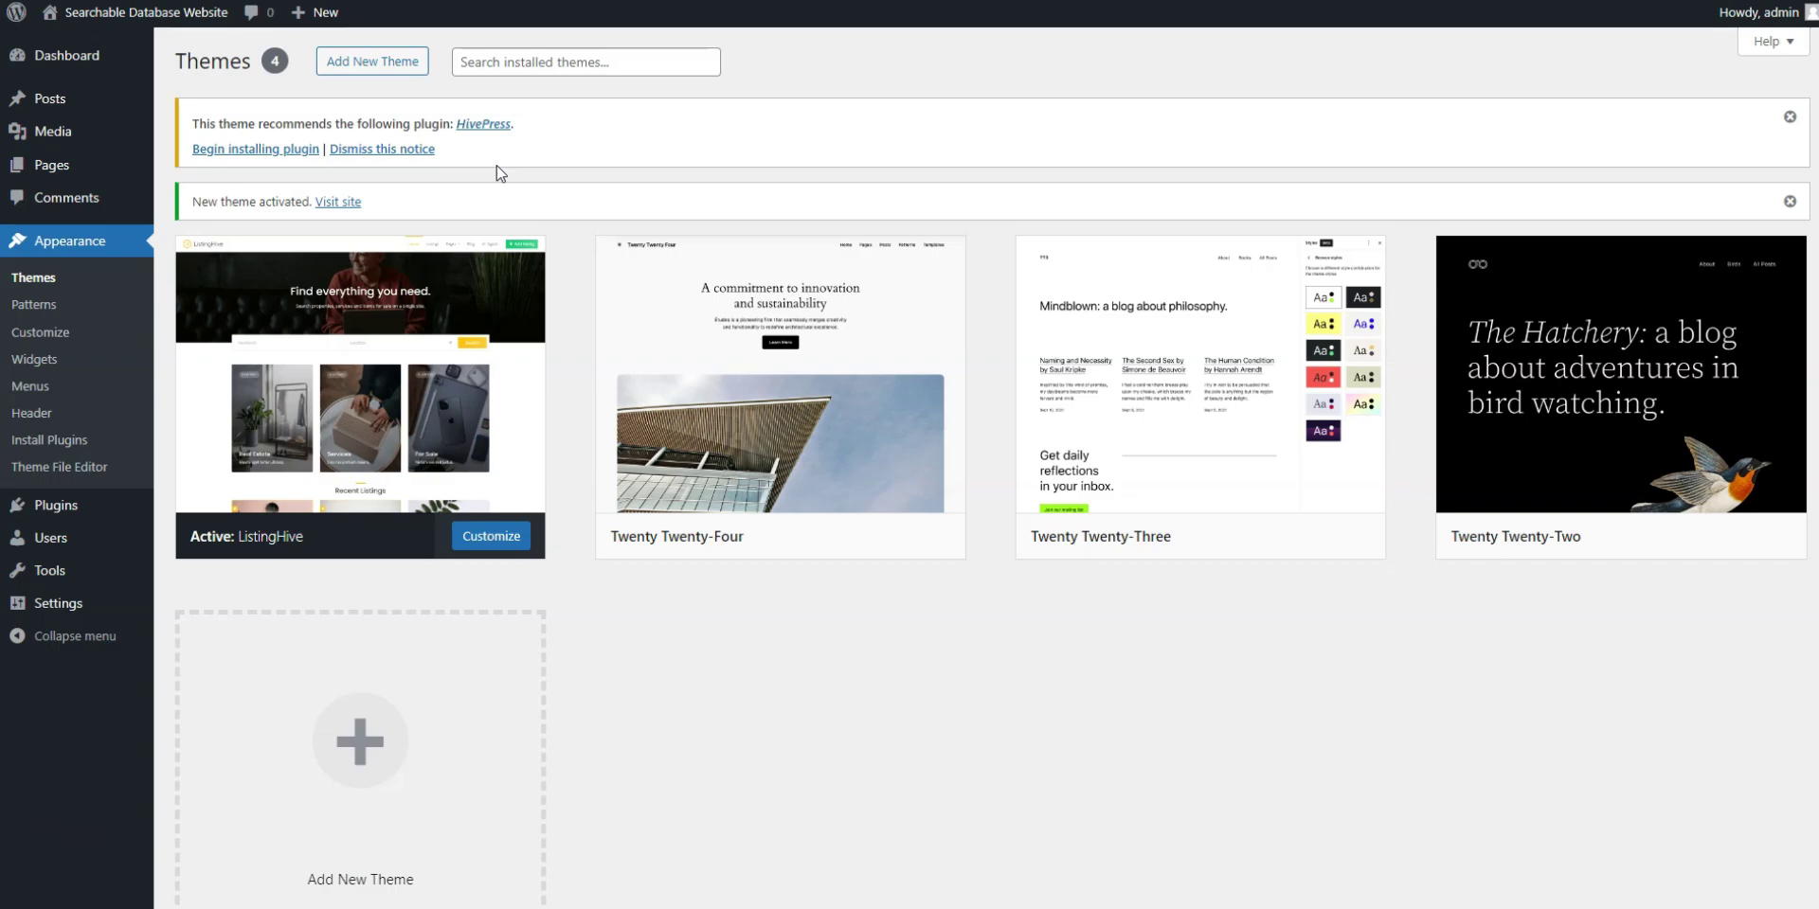
Install and activate the recommended HivePress plugin, then return to the dashboard
{"action": "left_click", "coordinate": [280, 150]}
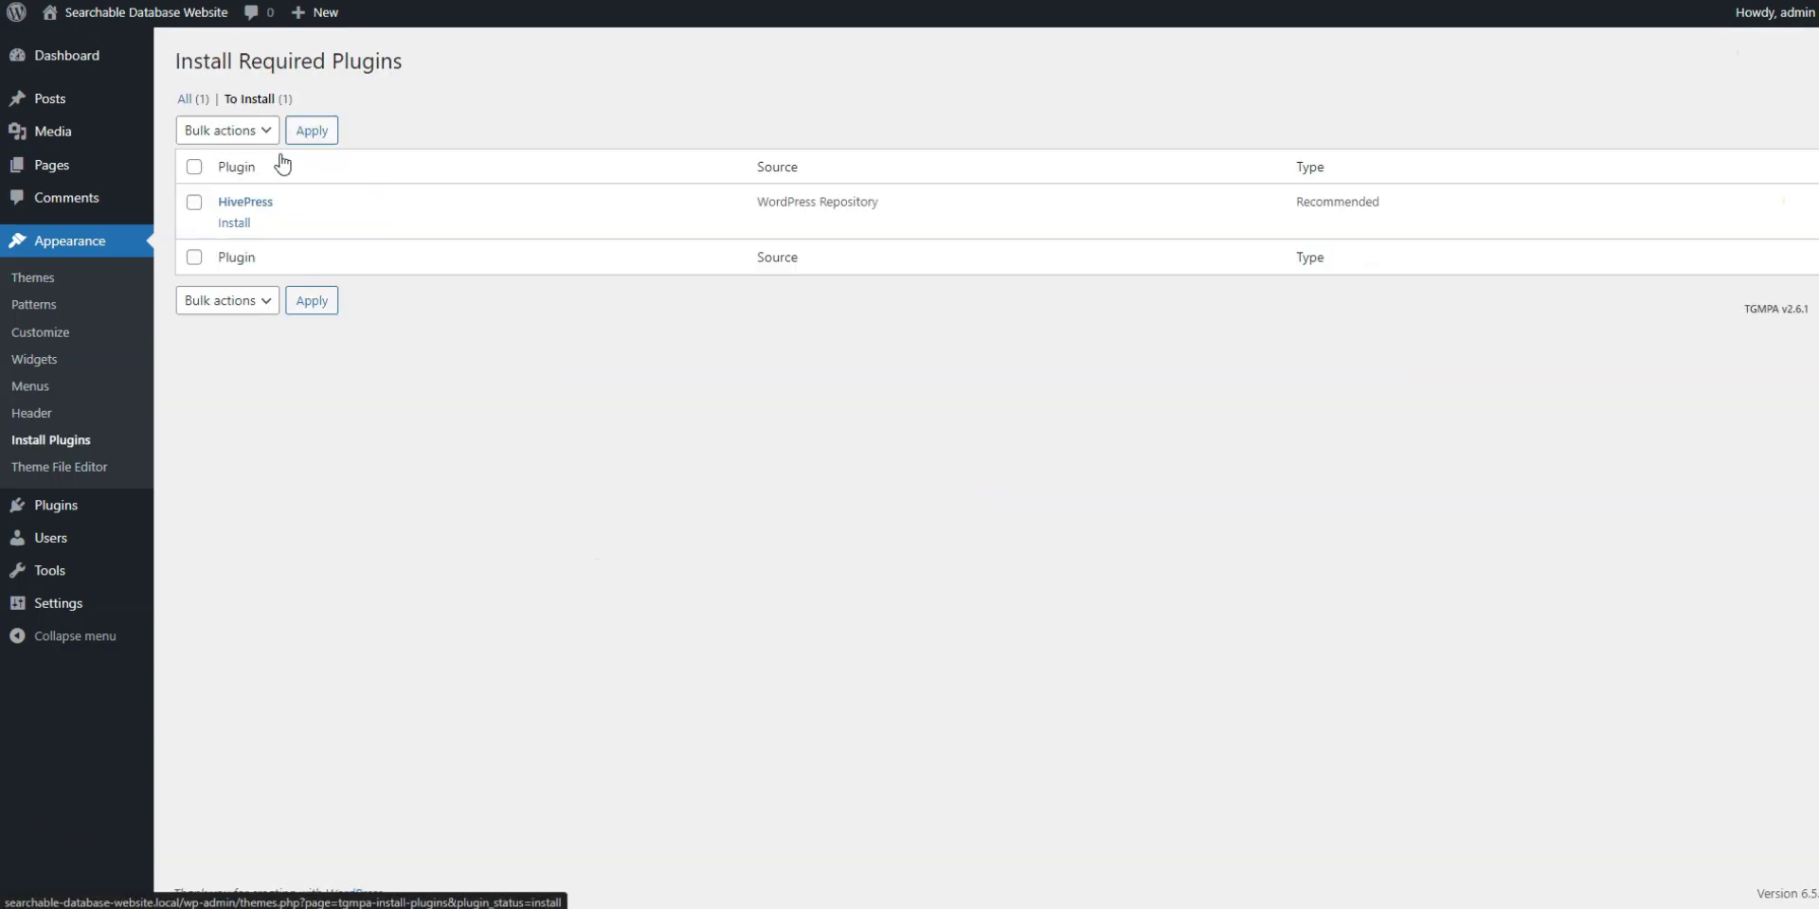
{"action": "left_click", "coordinate": [233, 224]}
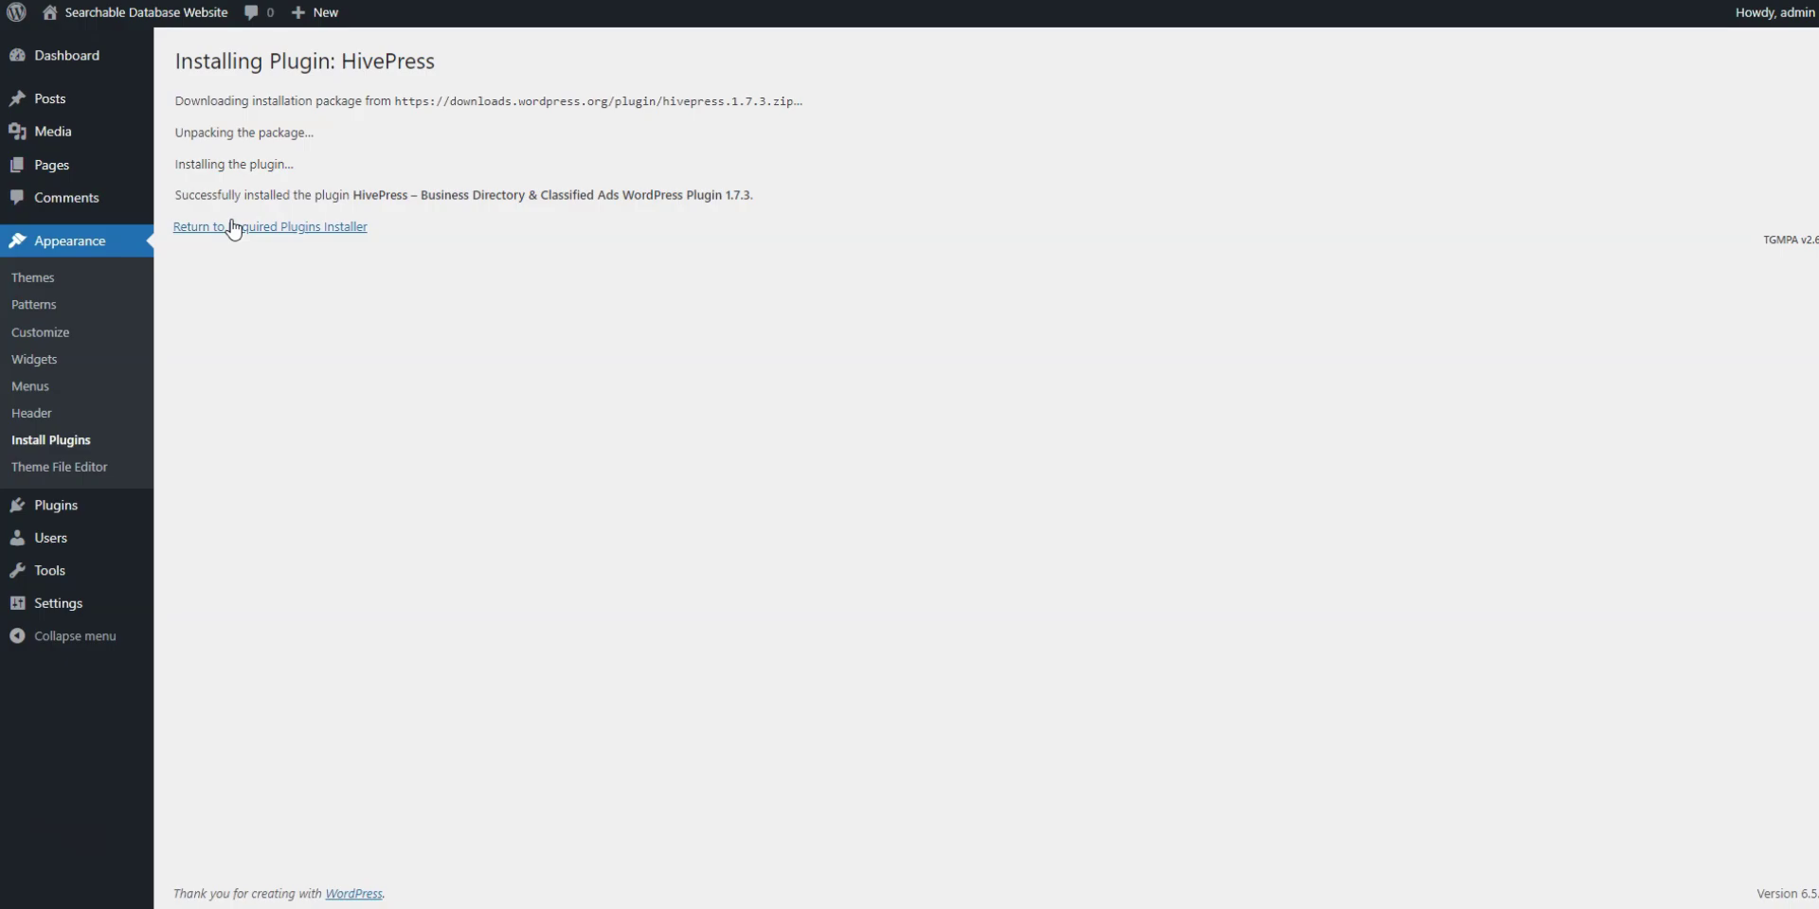
{"action": "left_click", "coordinate": [233, 227]}
{"action": "left_click", "coordinate": [233, 225]}
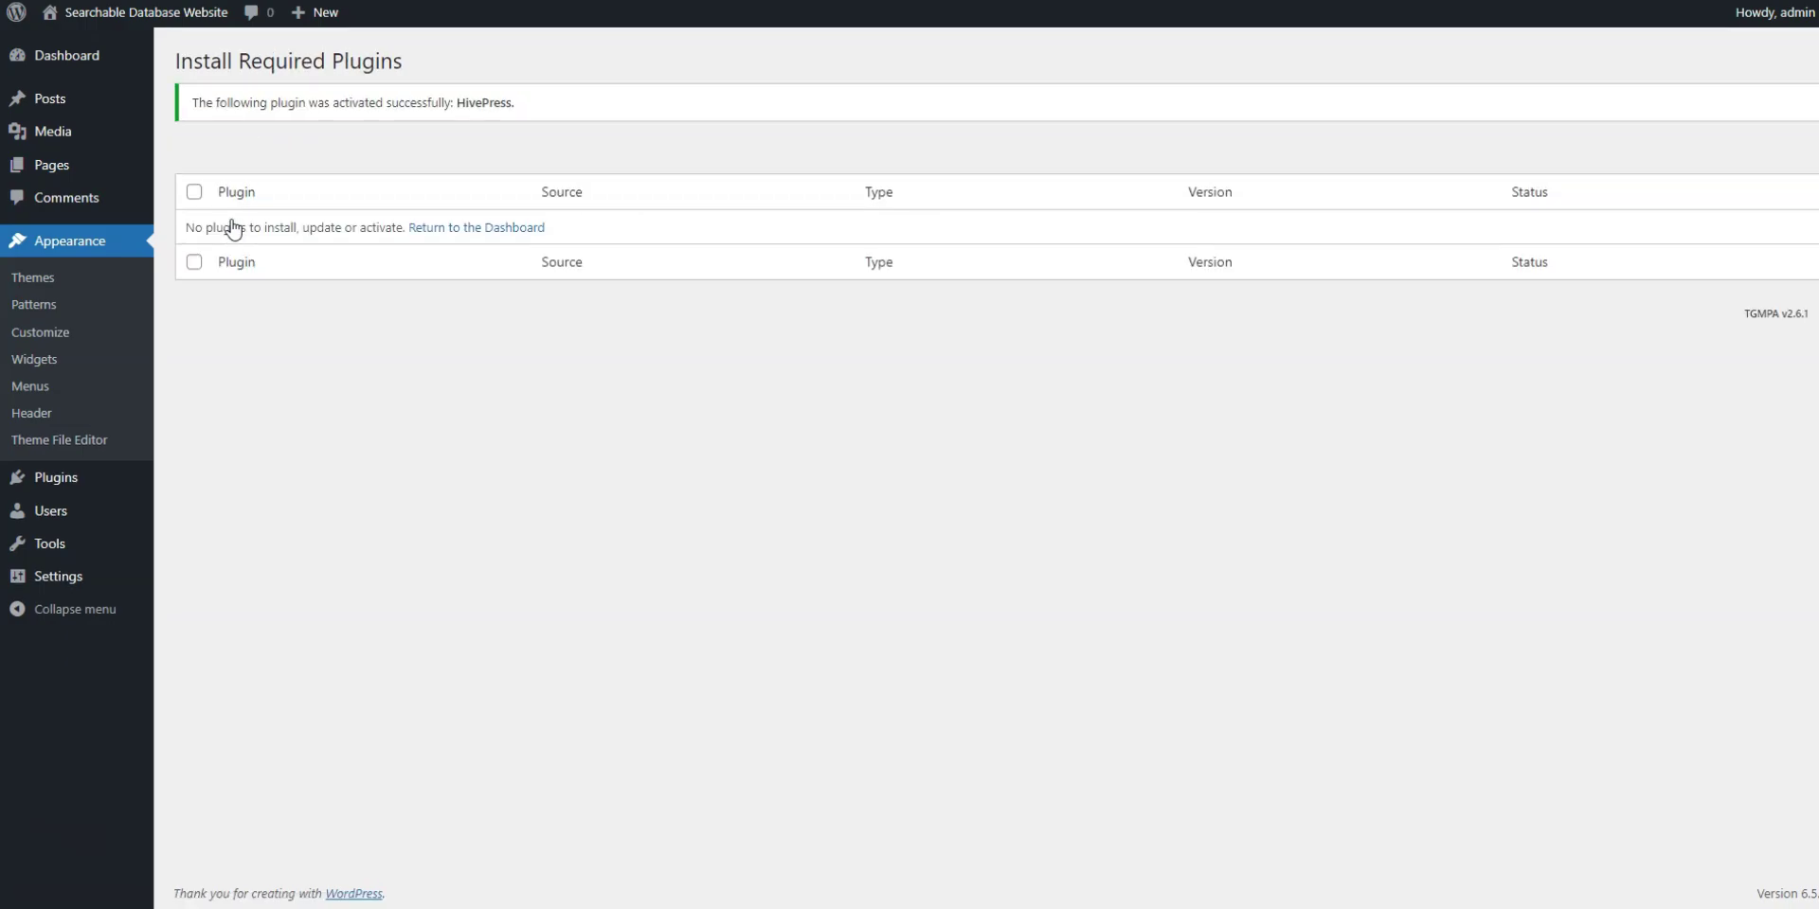
{"action": "left_click", "coordinate": [486, 230]}
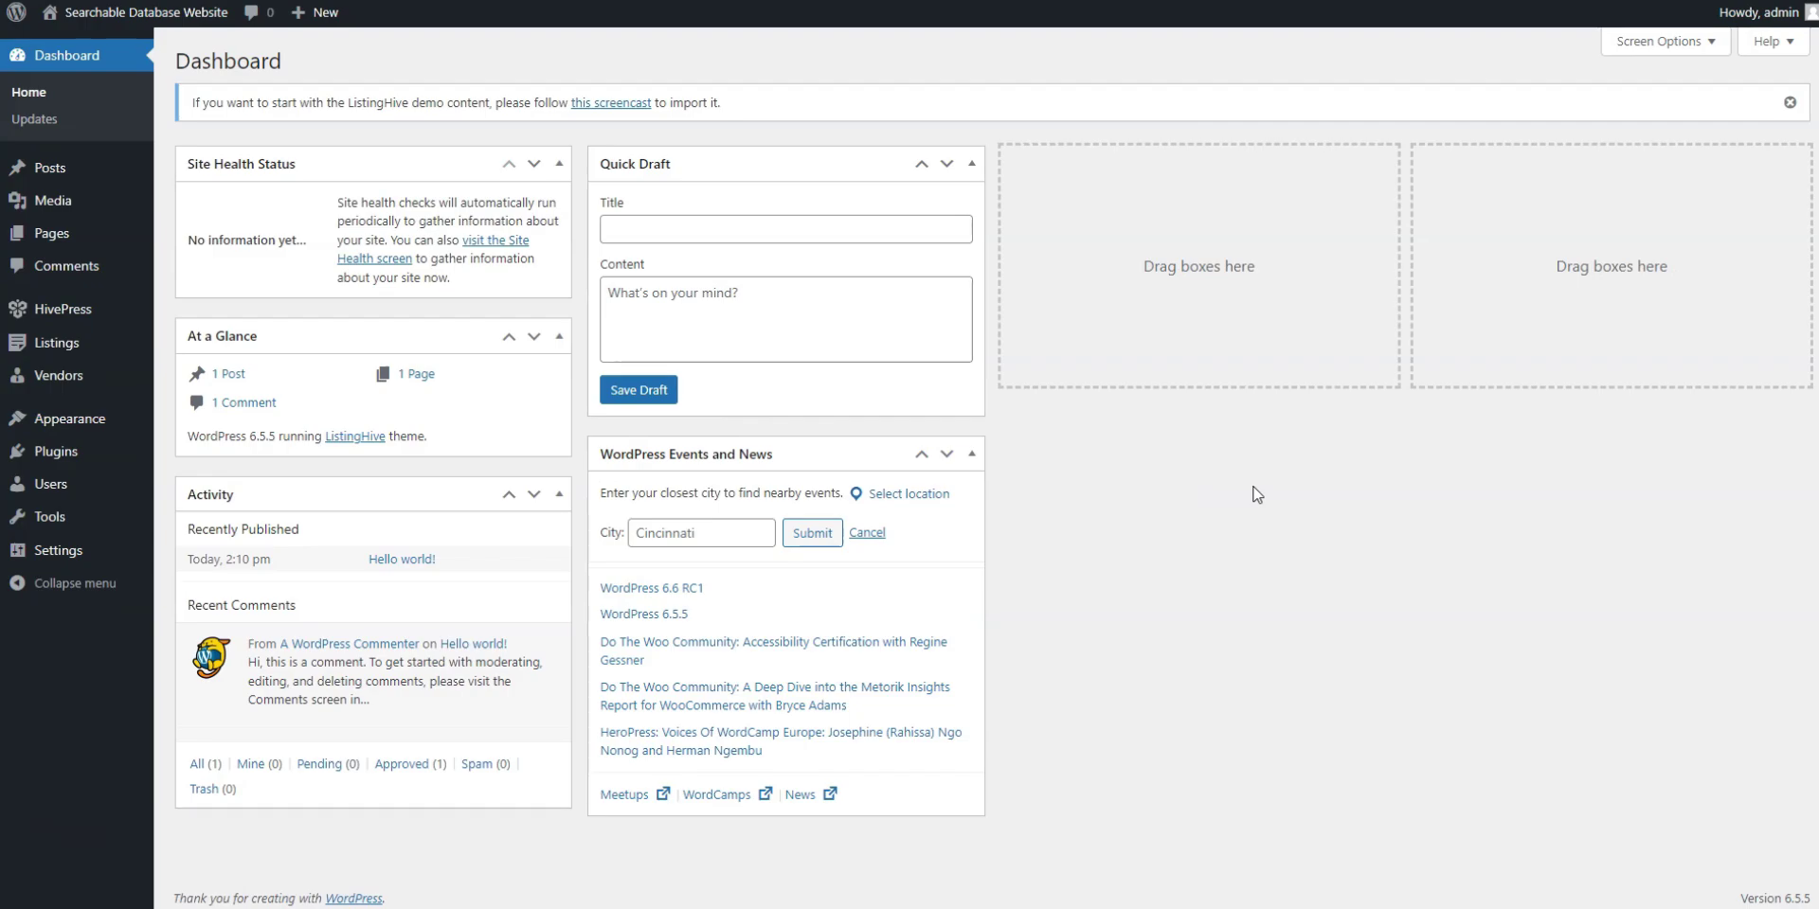
{"action": "left_click", "coordinate": [1790, 102]}
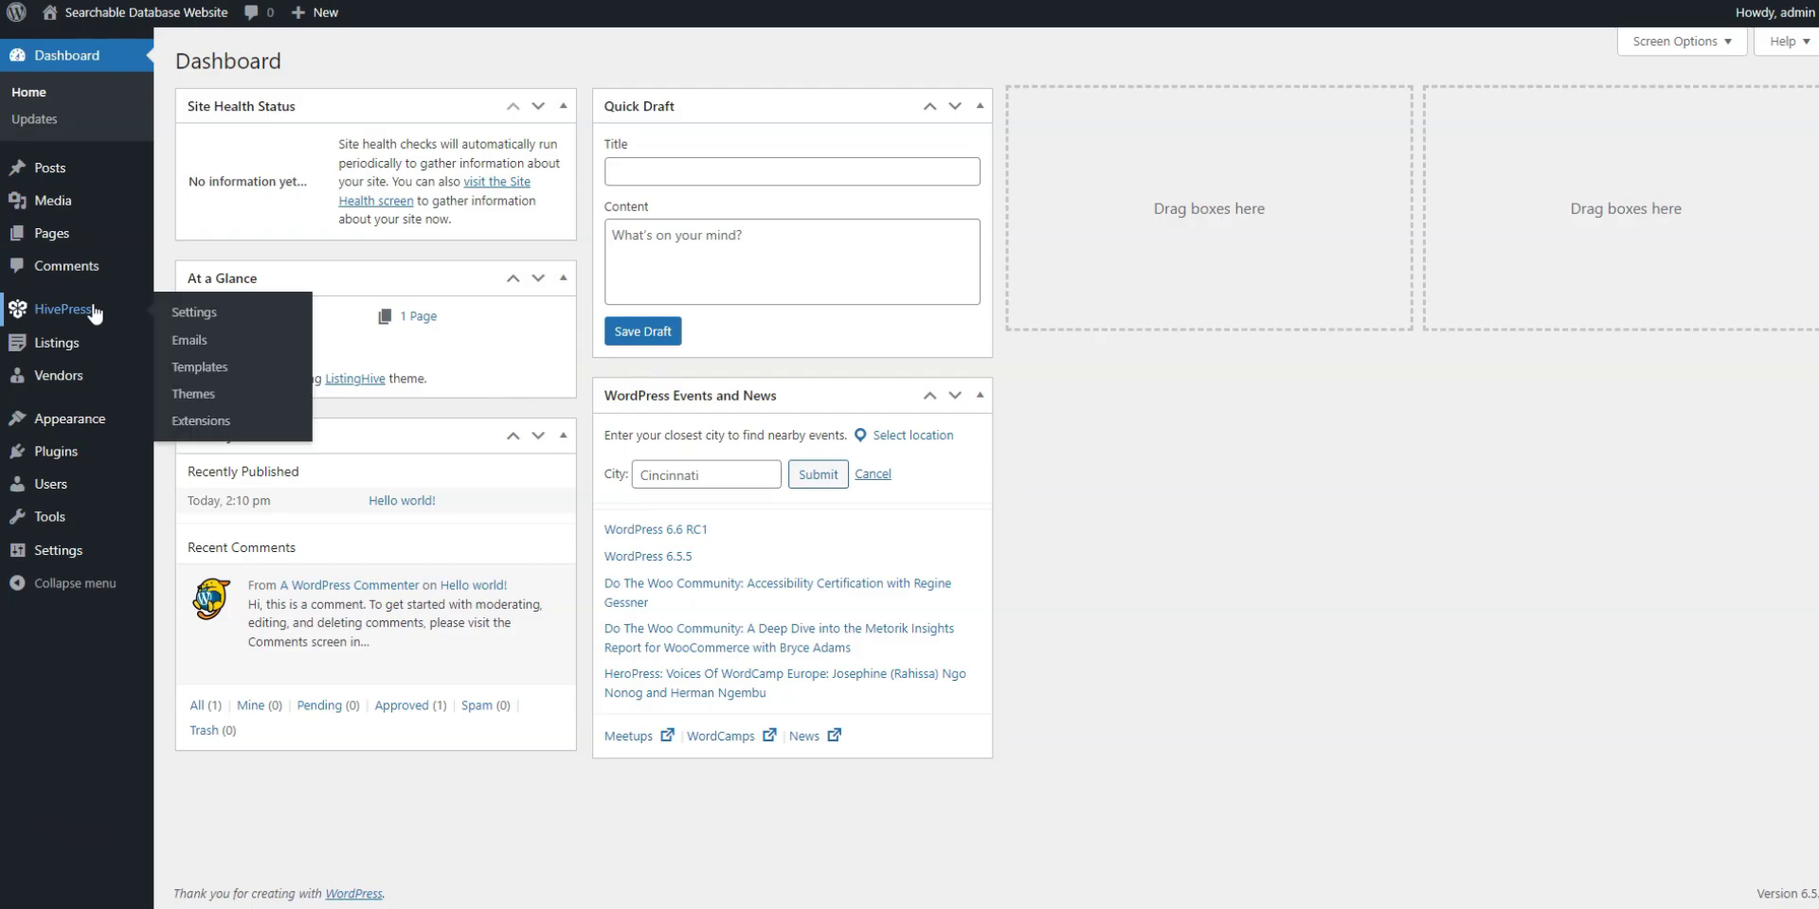
Add the Lawyers vendor category with a pasted description
{"action": "mouse_move", "coordinate": [76, 382]}
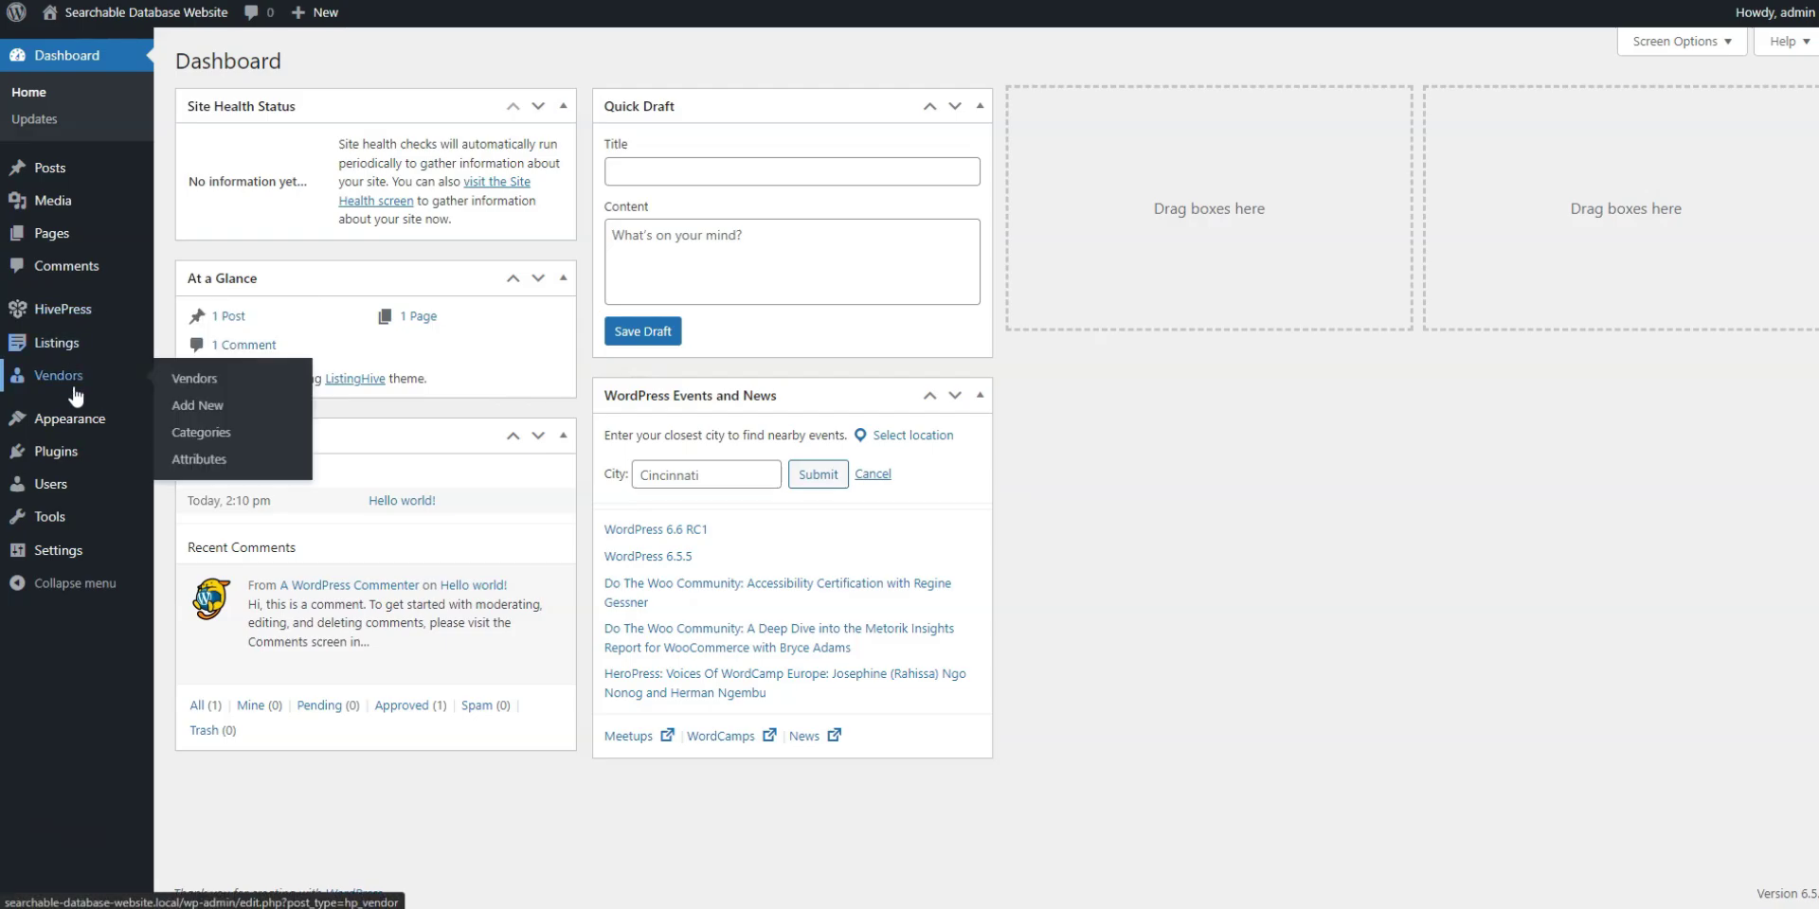
{"action": "left_click", "coordinate": [189, 432]}
{"action": "type", "text": "Lawyers"}
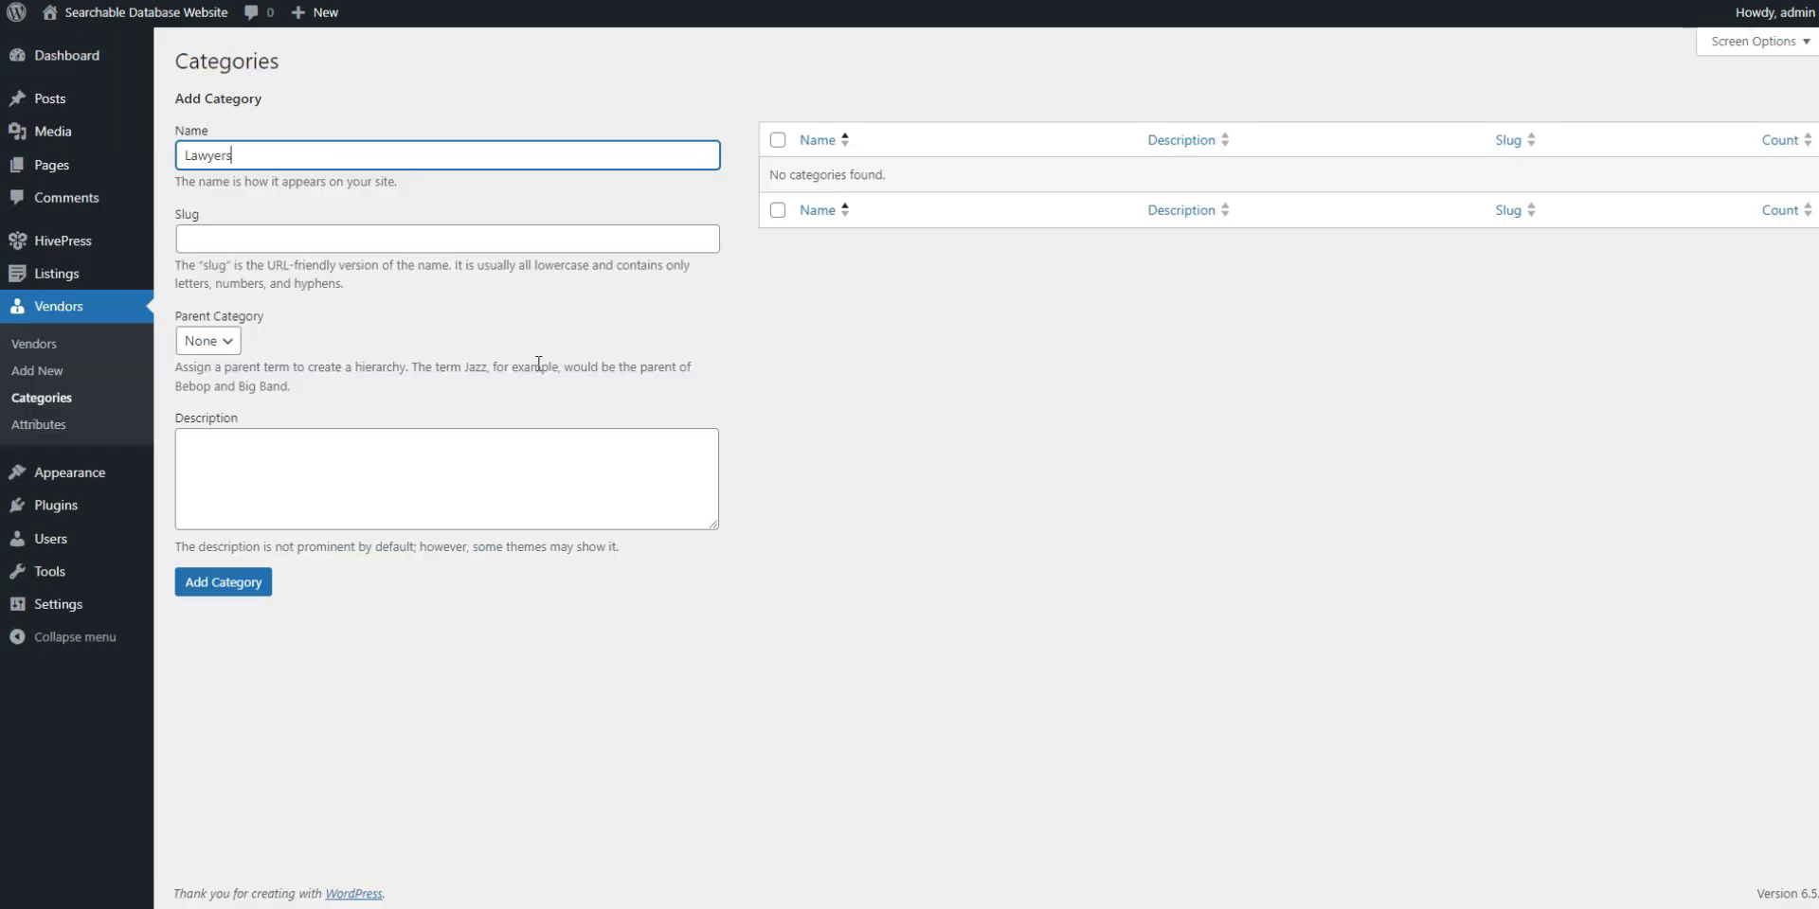
{"action": "left_click", "coordinate": [454, 440]}
{"action": "type", "text": "Aliquam tristique et suscipit rutrum eros sed augue."}
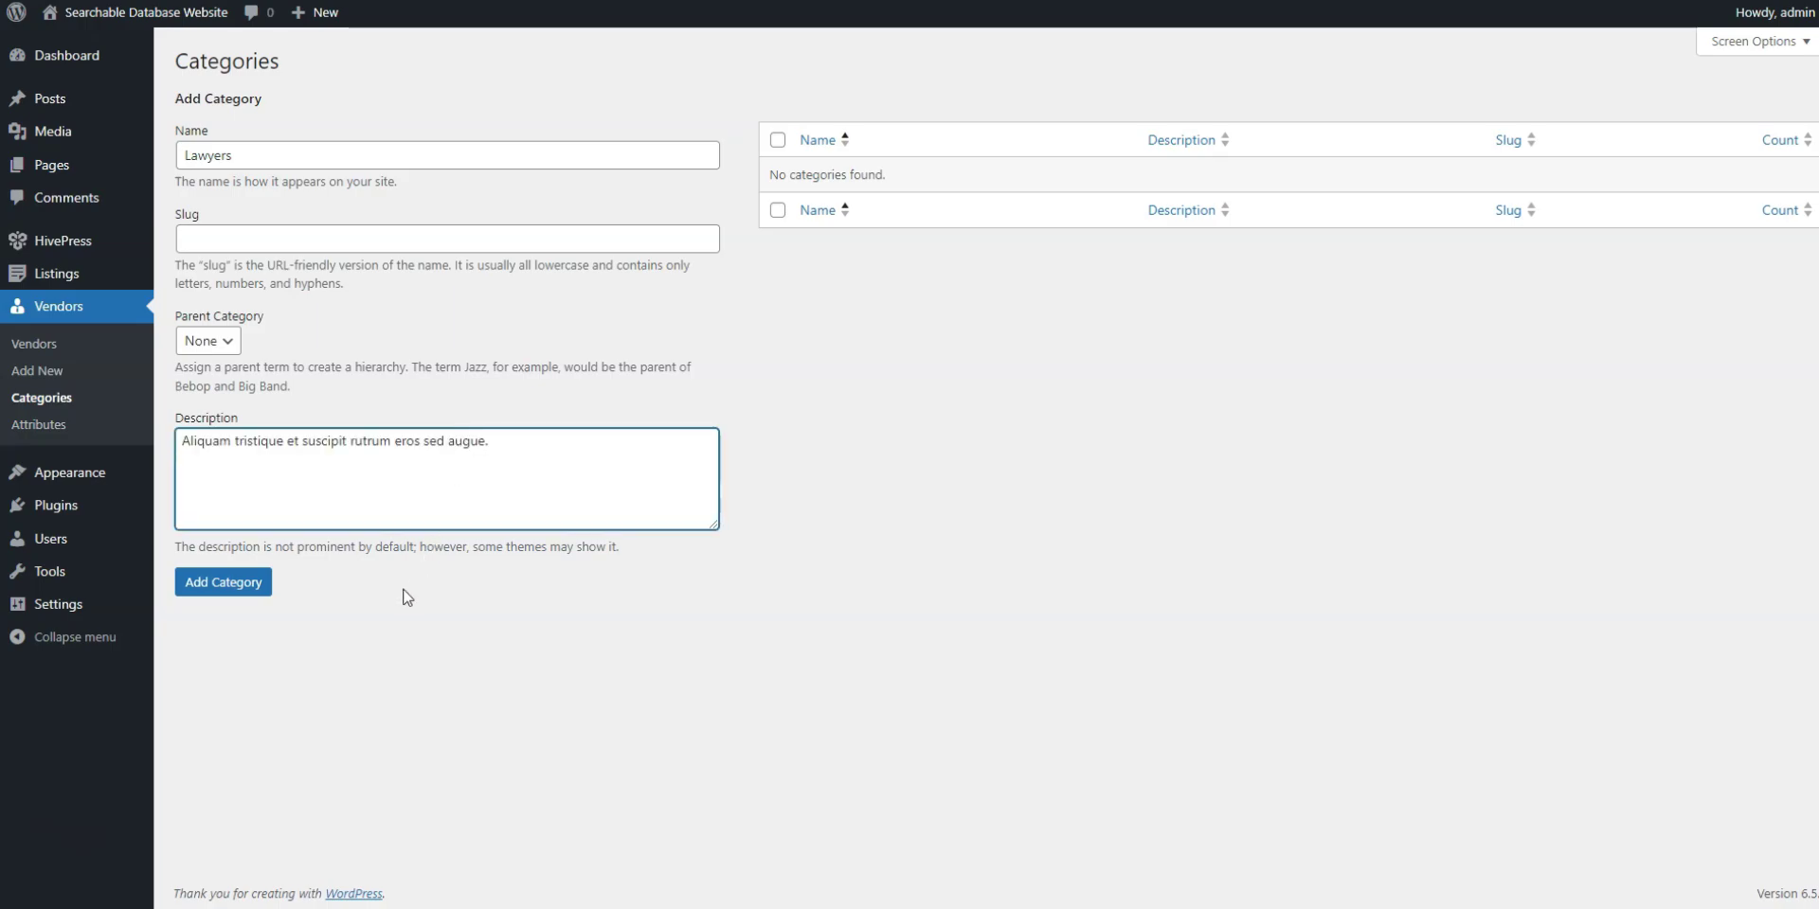
{"action": "left_click", "coordinate": [250, 580]}
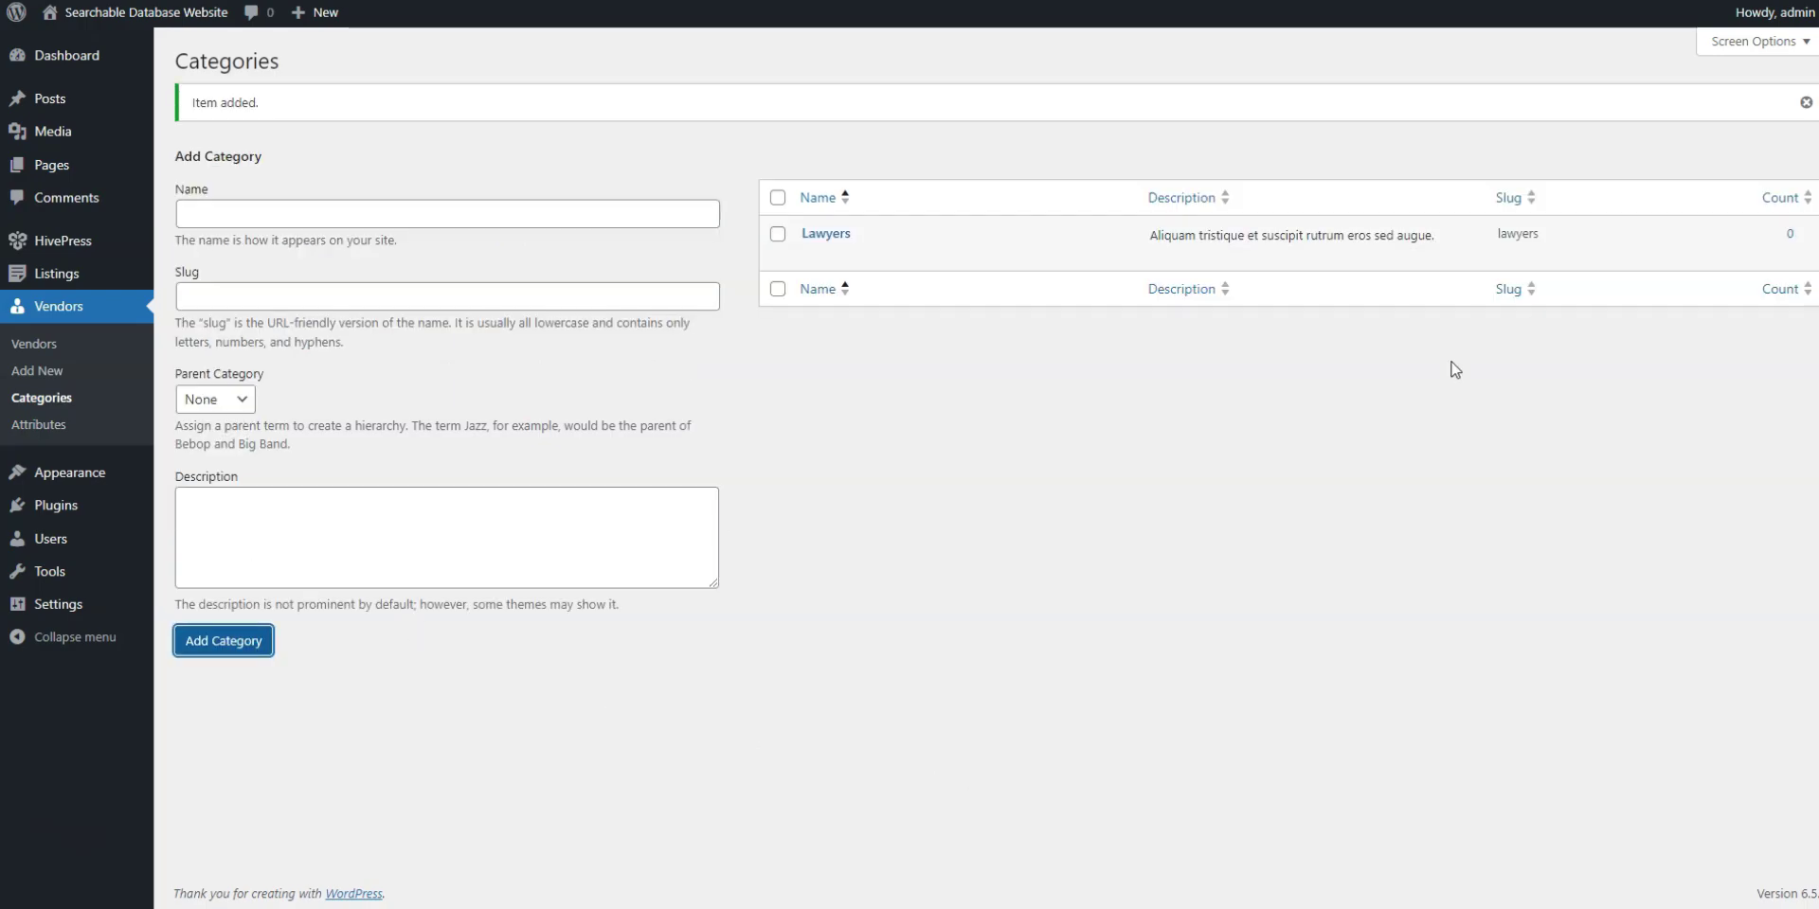
{"action": "left_click", "coordinate": [1804, 102]}
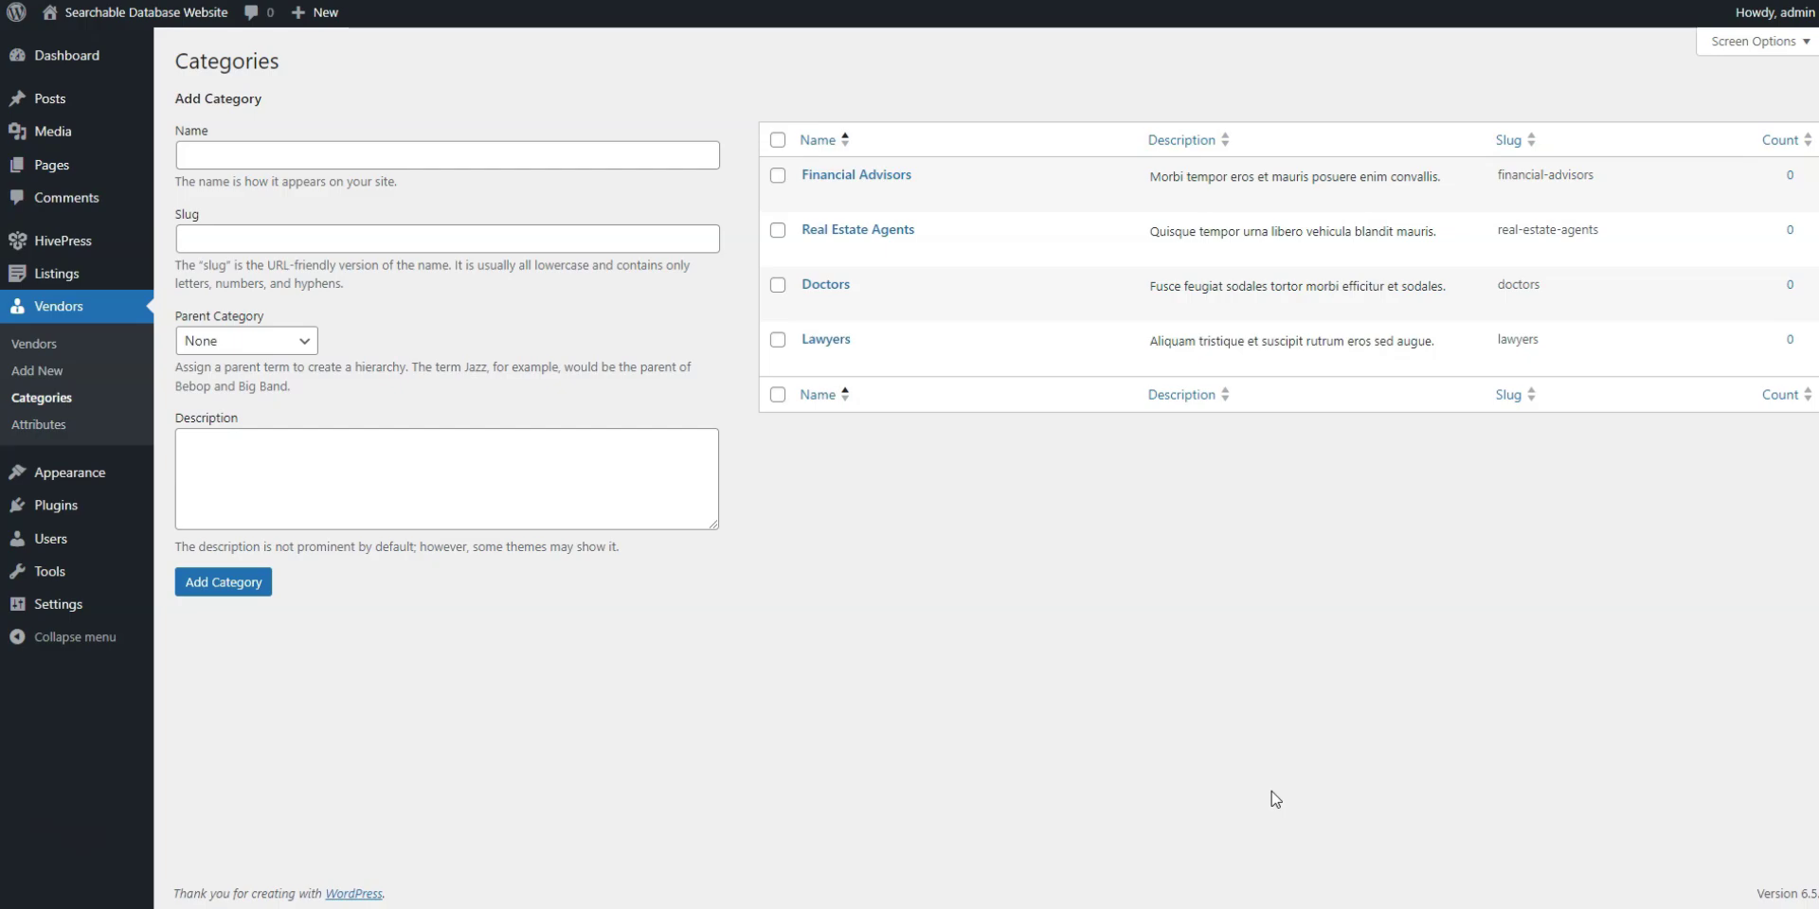
Create a front-end editable Experience vendor attribute, field name experience, as a required select field
{"action": "left_click", "coordinate": [40, 436]}
{"action": "left_click", "coordinate": [320, 67]}
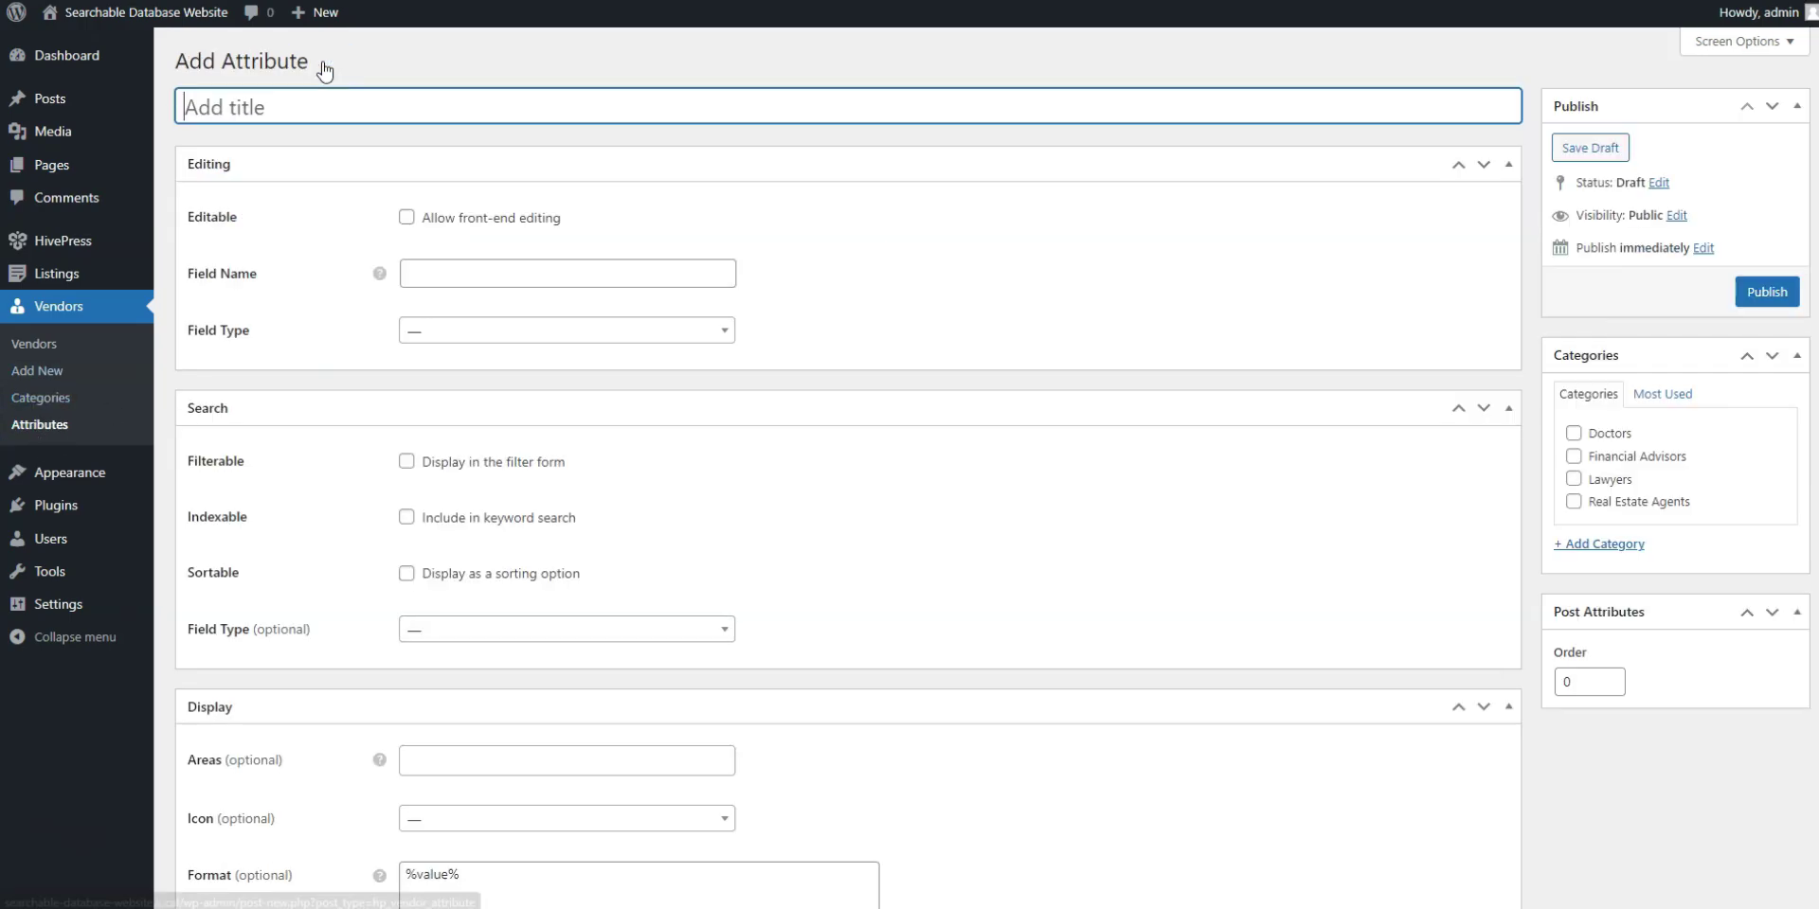
{"action": "type", "text": "Experience"}
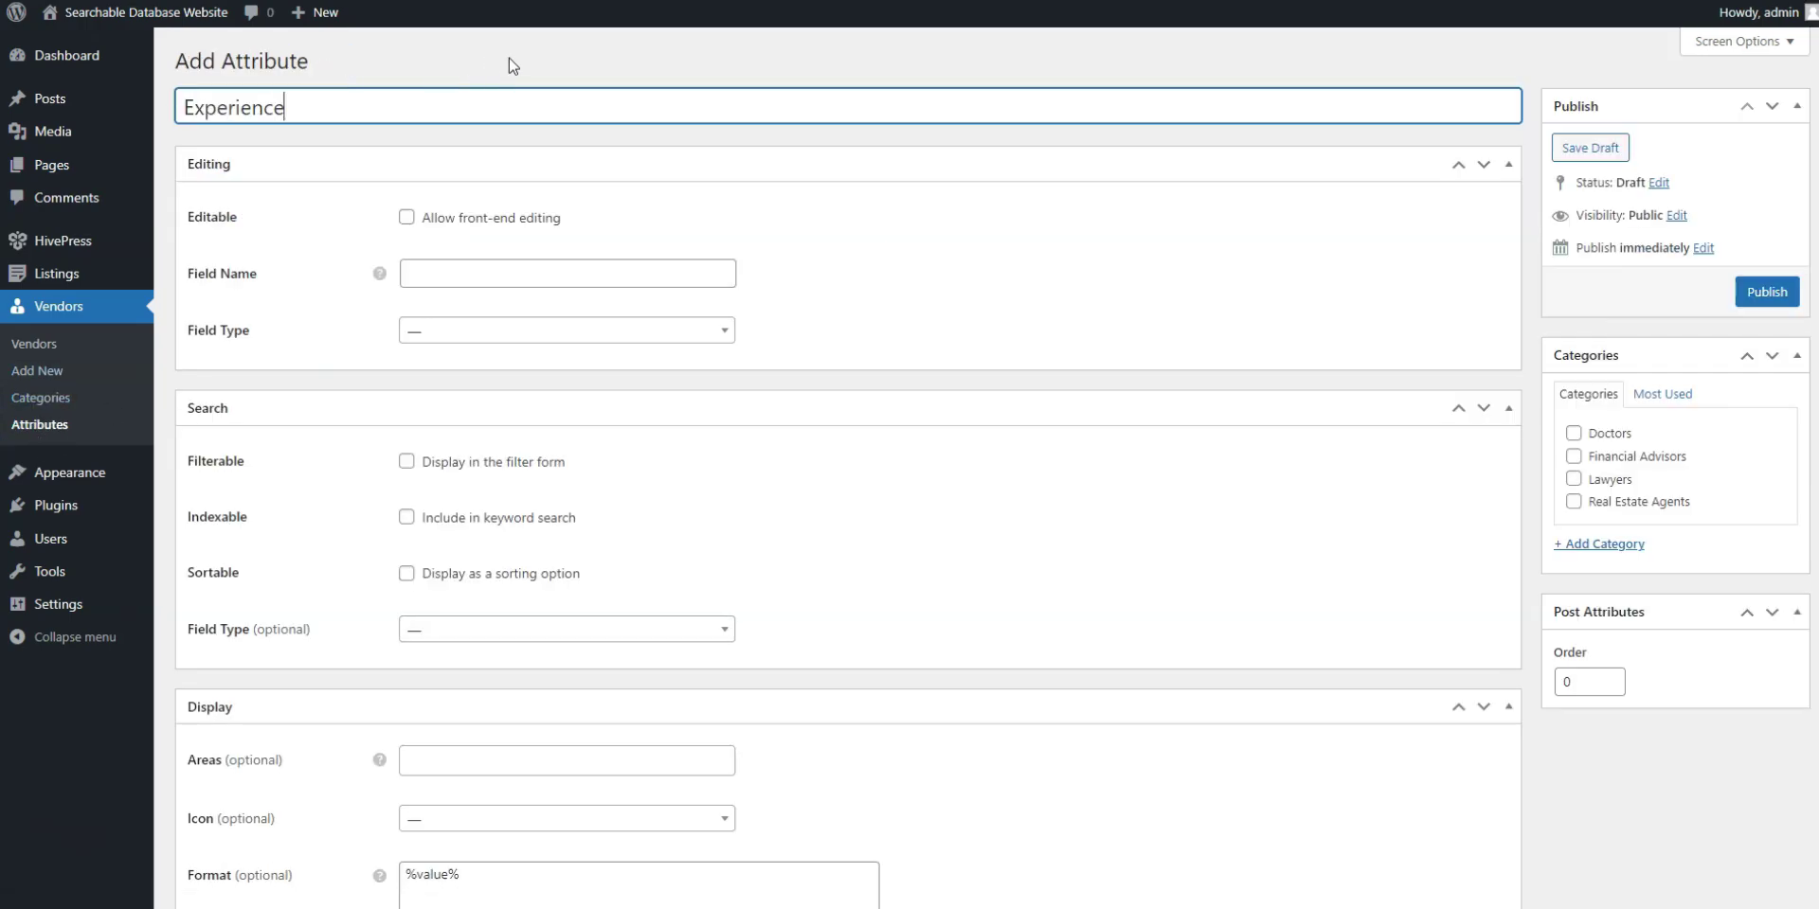
{"action": "left_click", "coordinate": [407, 218]}
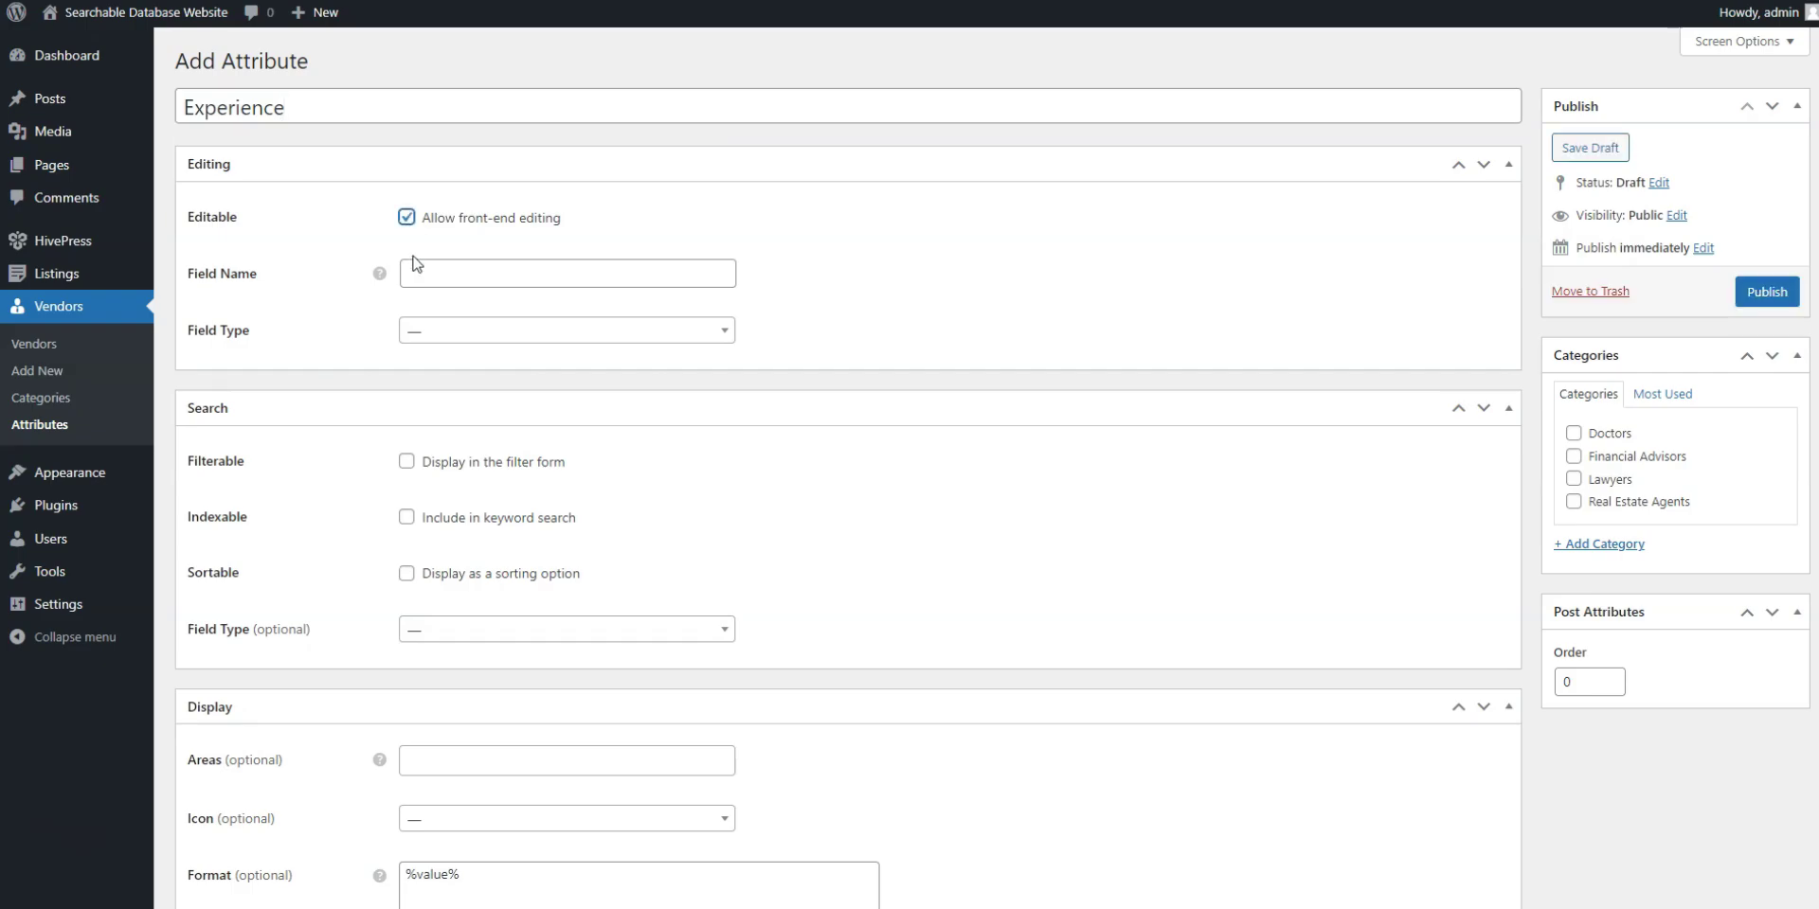
{"action": "left_click", "coordinate": [414, 265]}
{"action": "key", "text": "Down"}
{"action": "key", "text": "Return"}
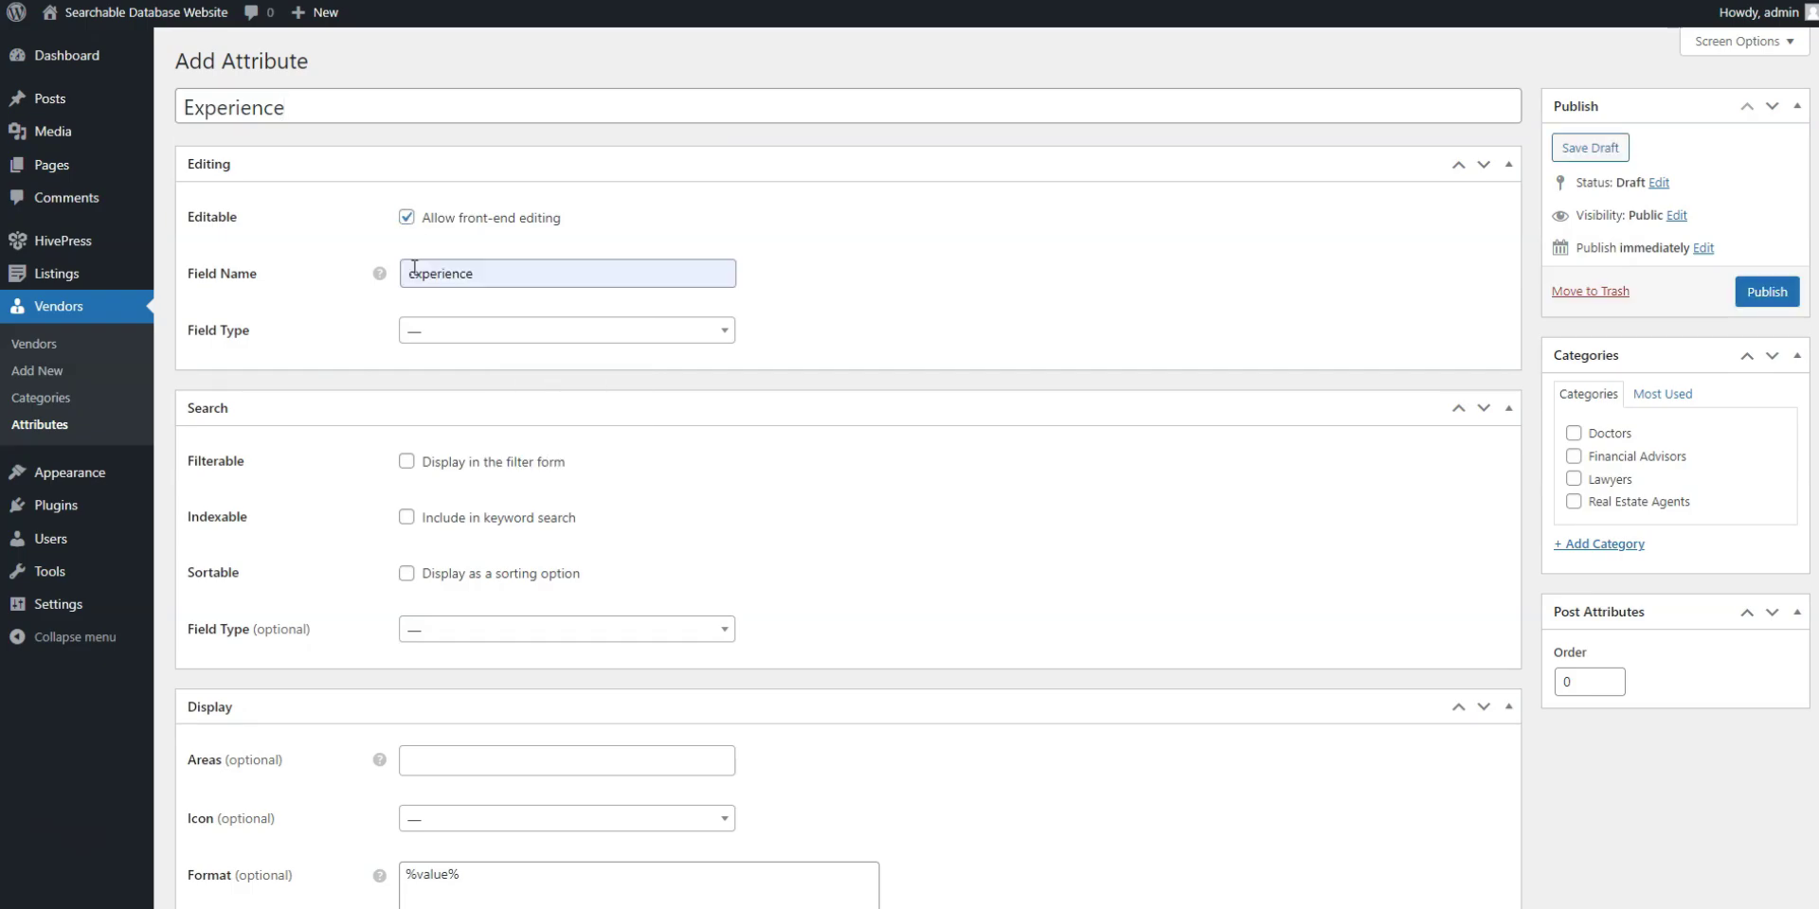
{"action": "left_click", "coordinate": [414, 334]}
{"action": "scroll", "coordinate": [521, 415], "scroll_direction": "down", "scroll_amount": 5}
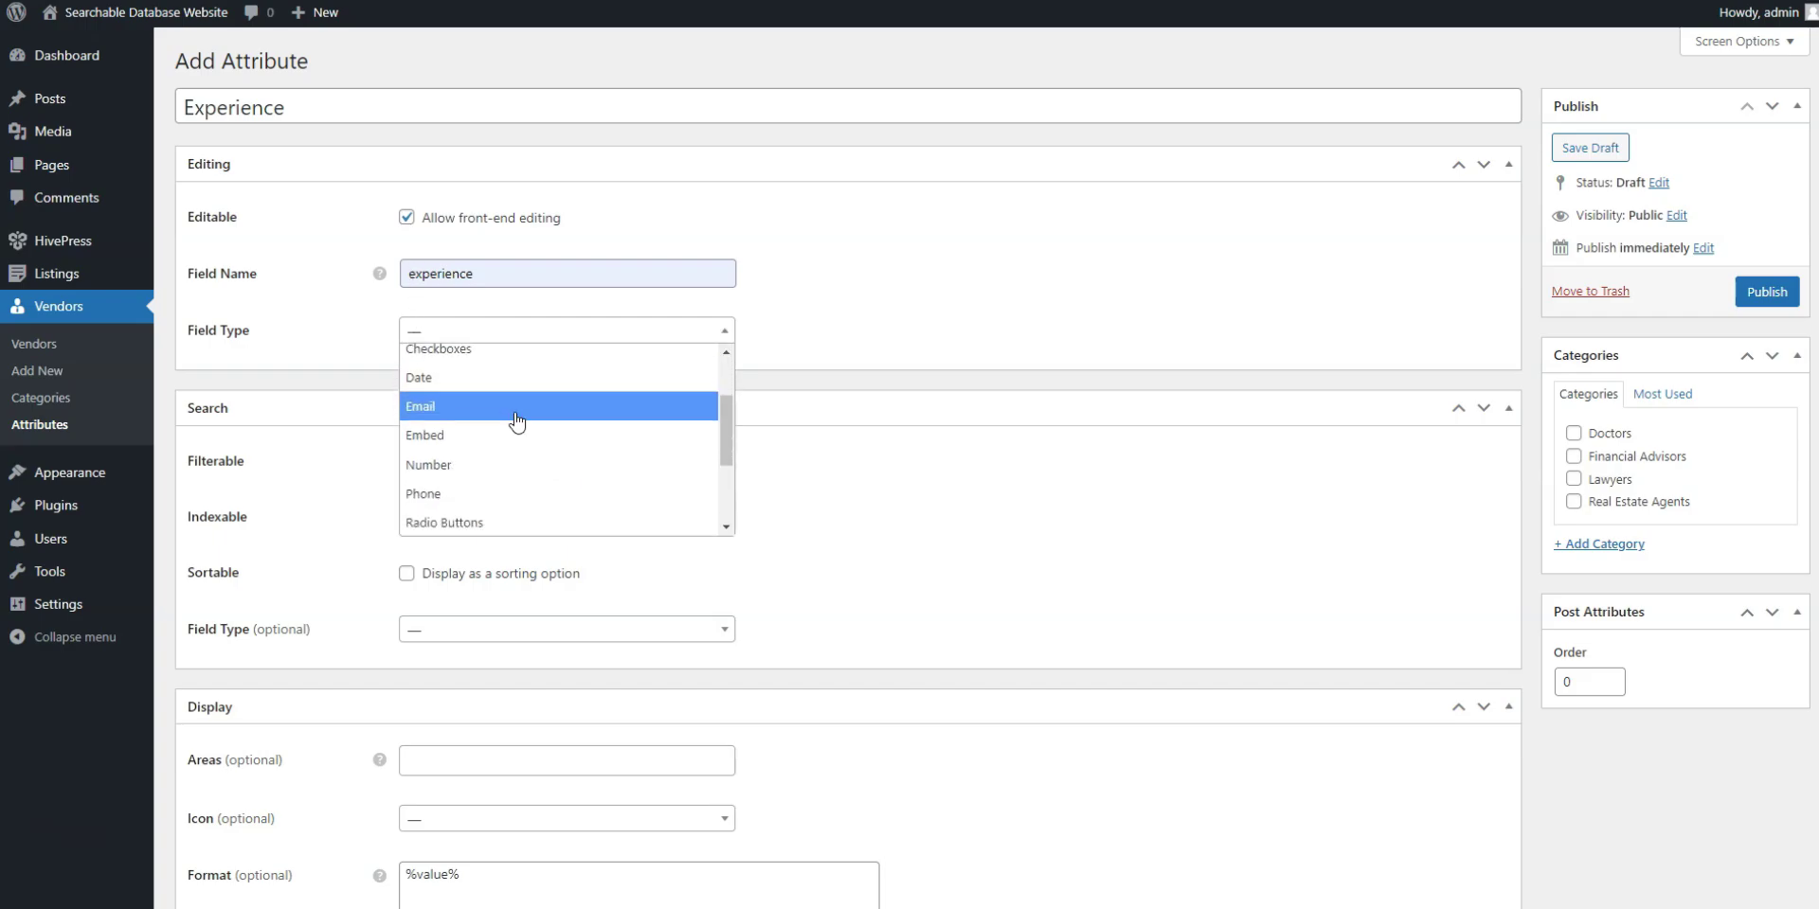
{"action": "left_click", "coordinate": [457, 409]}
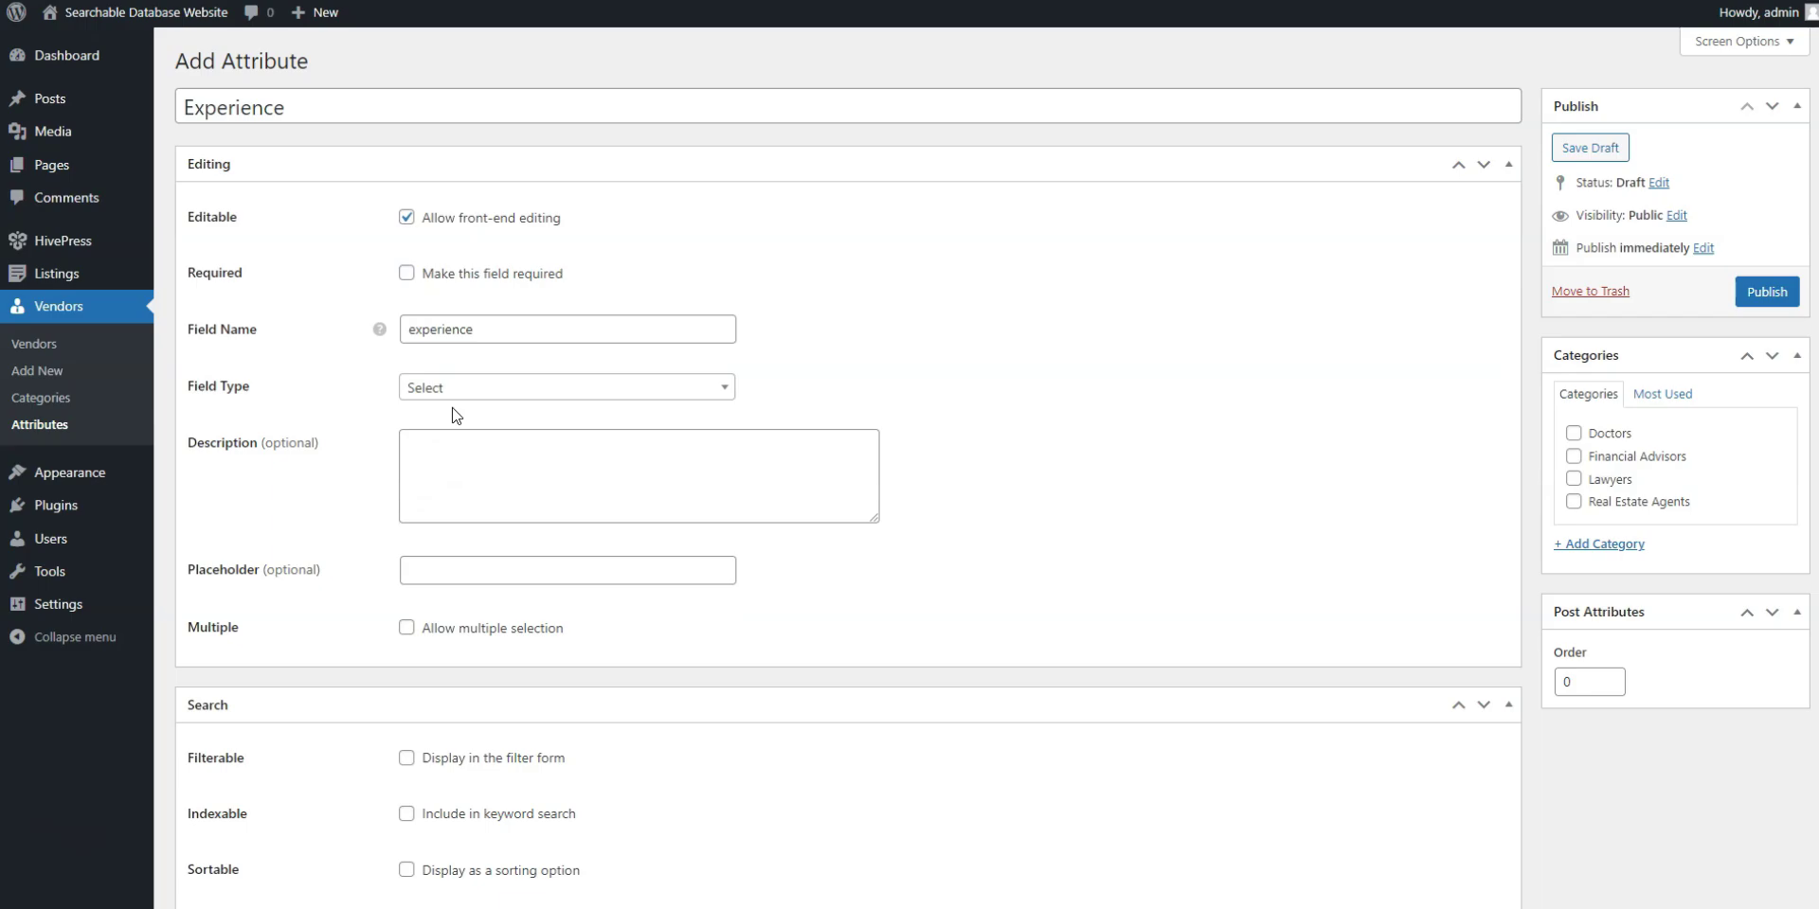
{"action": "left_click", "coordinate": [407, 273]}
Make Experience filterable in the search form using checkboxes
{"action": "scroll", "coordinate": [941, 298], "scroll_direction": "down", "scroll_amount": 4}
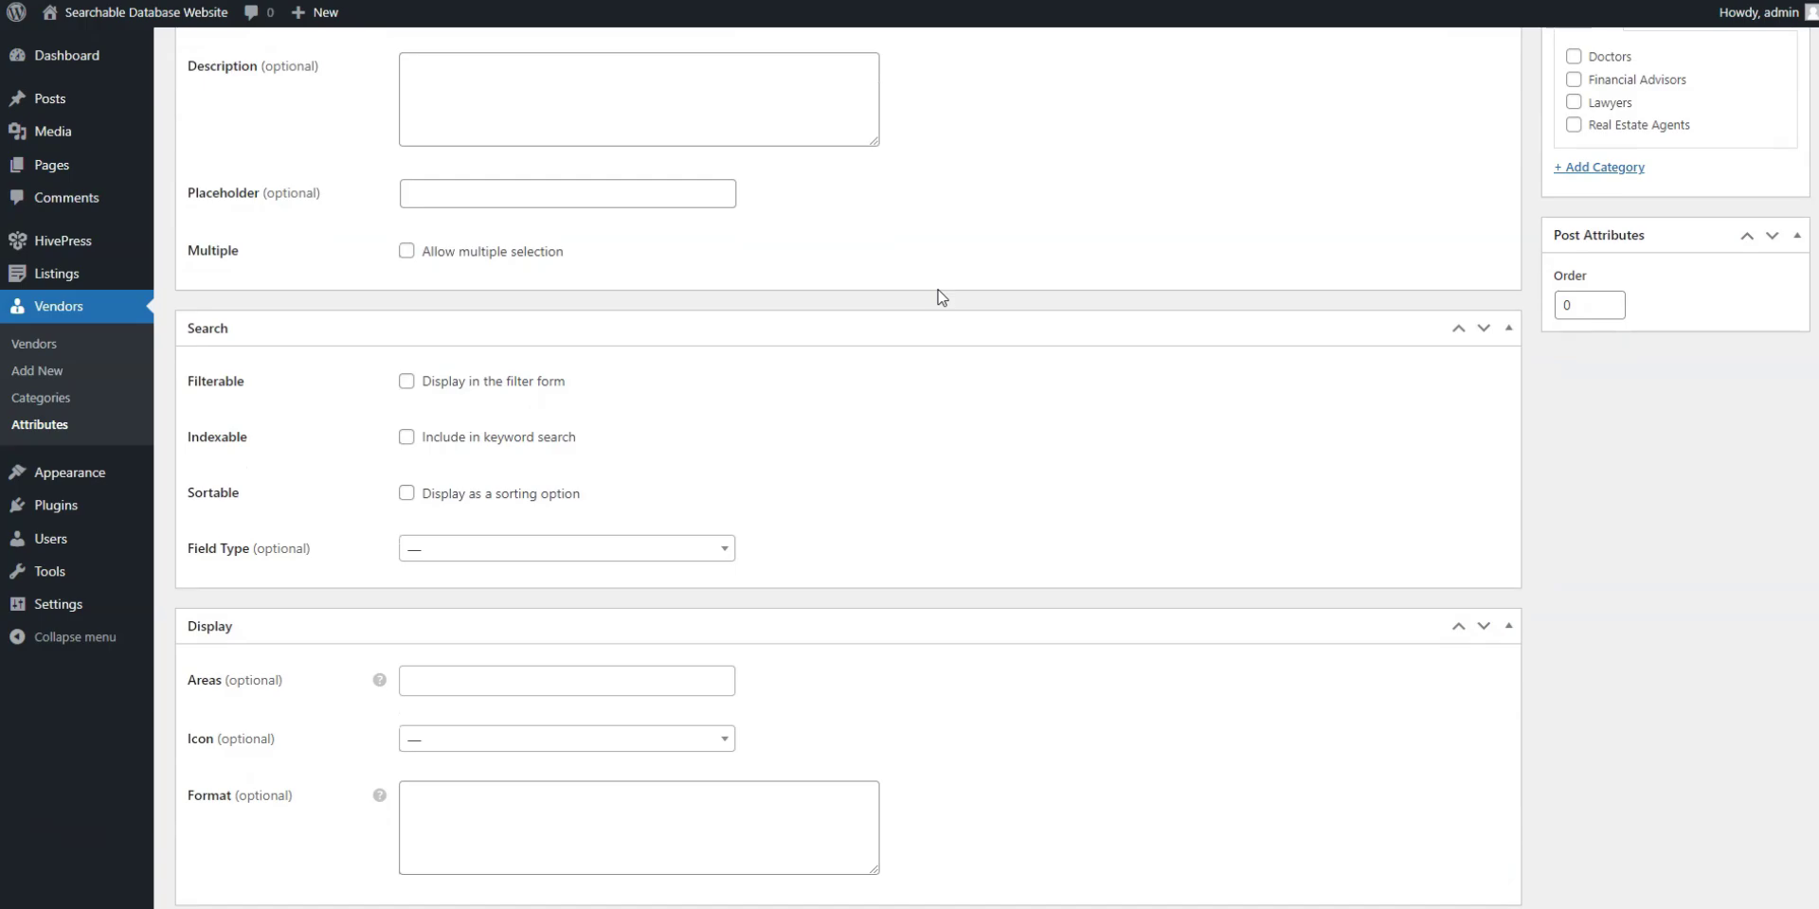
{"action": "left_click", "coordinate": [419, 383]}
{"action": "left_click", "coordinate": [461, 557]}
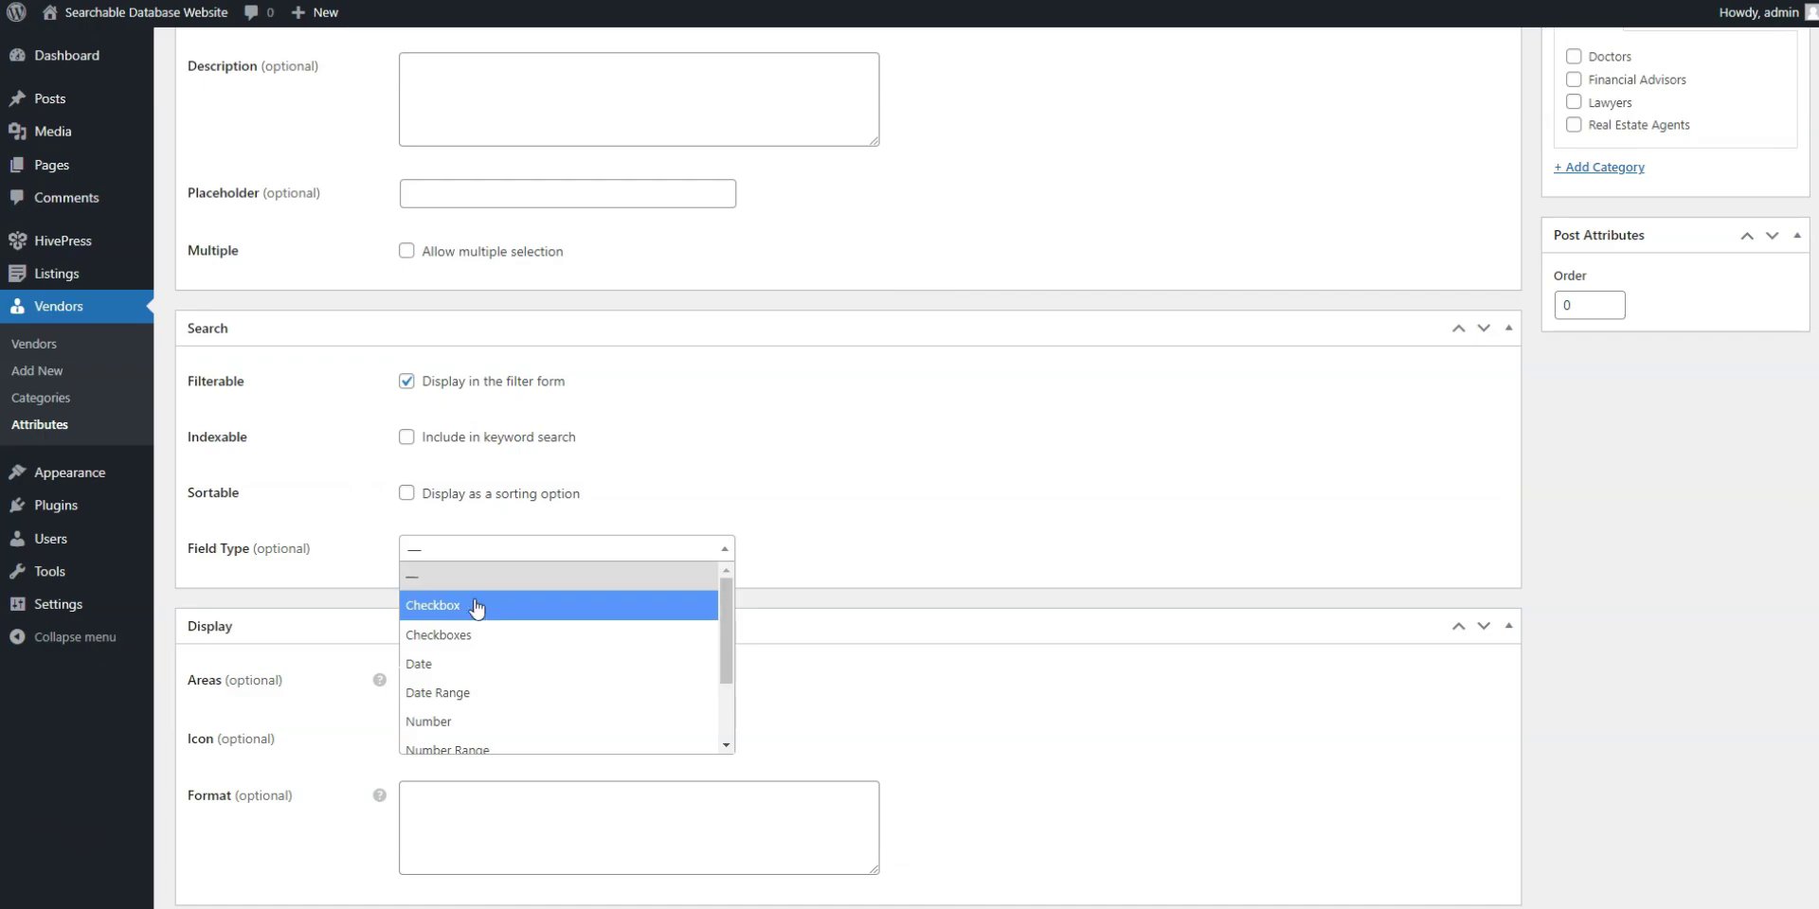
{"action": "scroll", "coordinate": [477, 625], "scroll_direction": "down", "scroll_amount": 1}
{"action": "scroll", "coordinate": [477, 641], "scroll_direction": "up", "scroll_amount": 1}
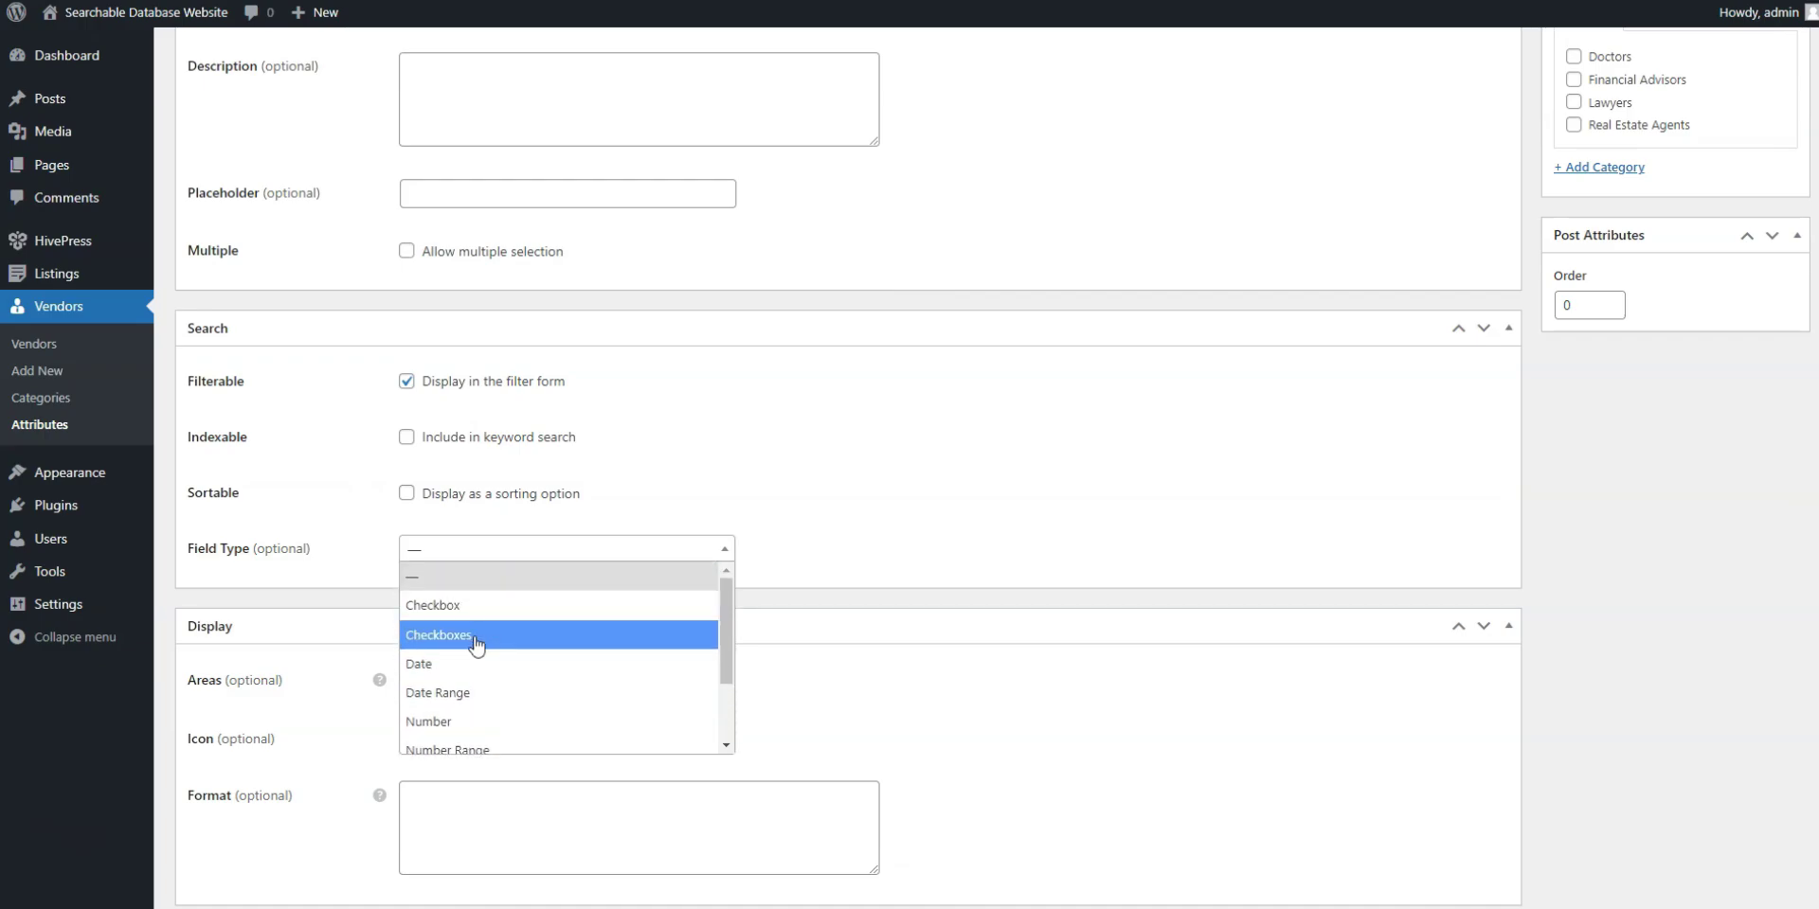
{"action": "left_click", "coordinate": [476, 636]}
Show Experience in Block and Page (primary) areas with the pasted label: value format, then publish
{"action": "scroll", "coordinate": [941, 556], "scroll_direction": "down", "scroll_amount": 1}
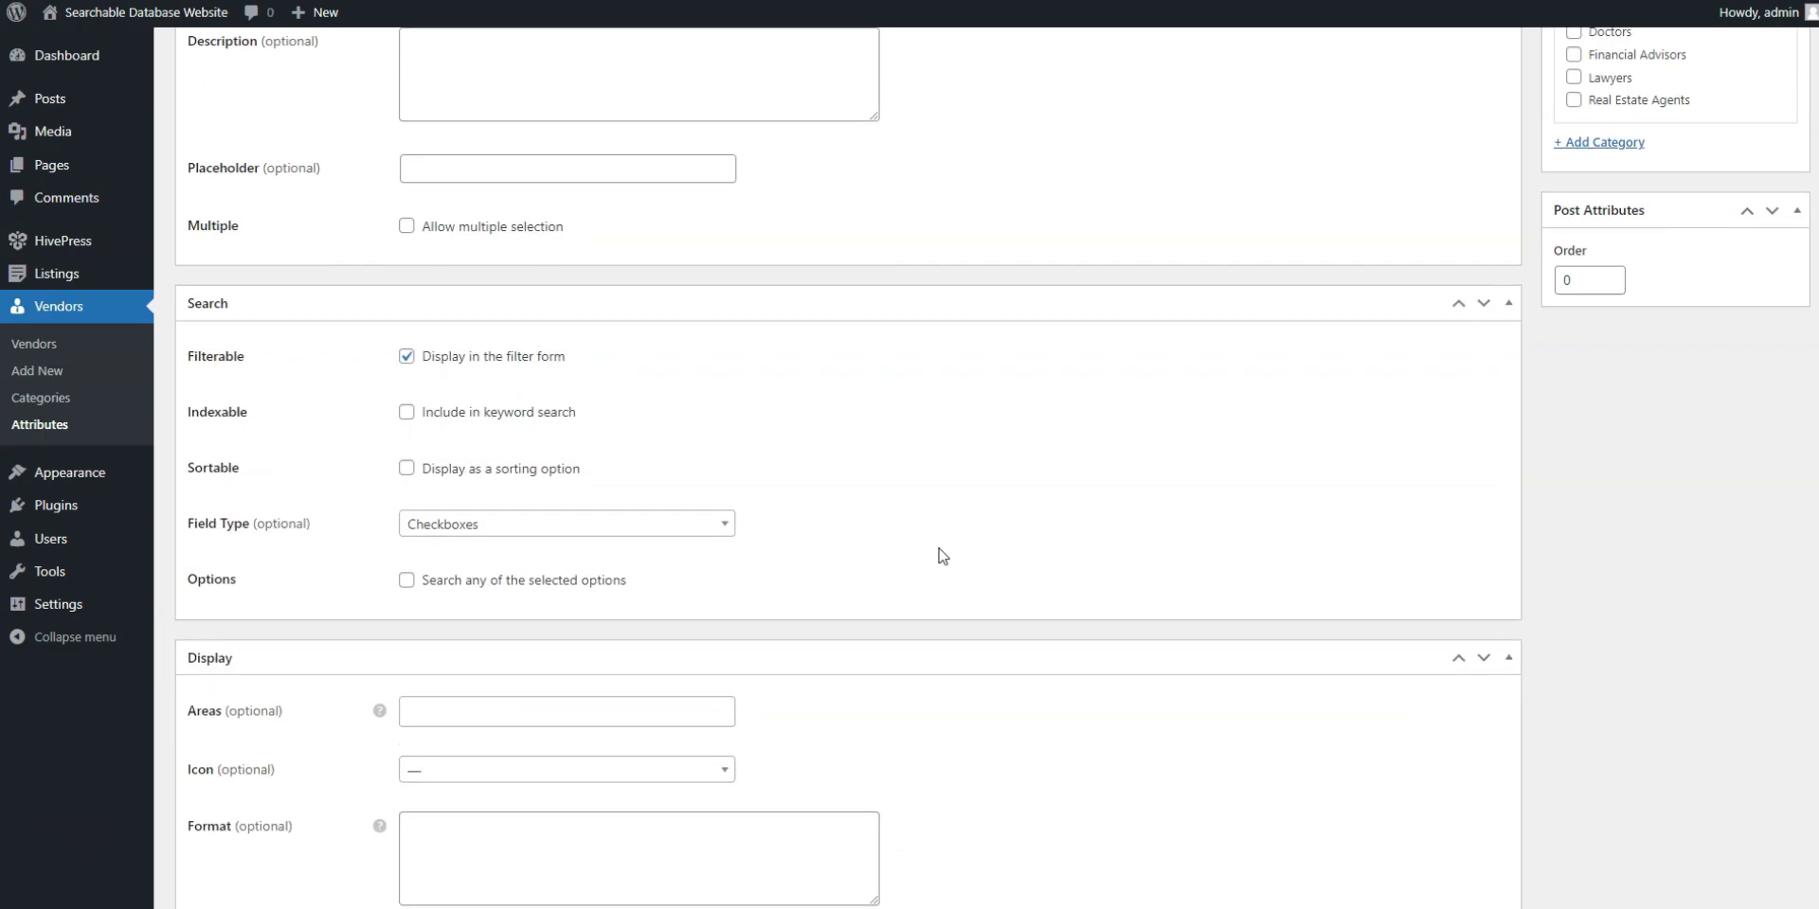
{"action": "scroll", "coordinate": [941, 556], "scroll_direction": "down", "scroll_amount": 2}
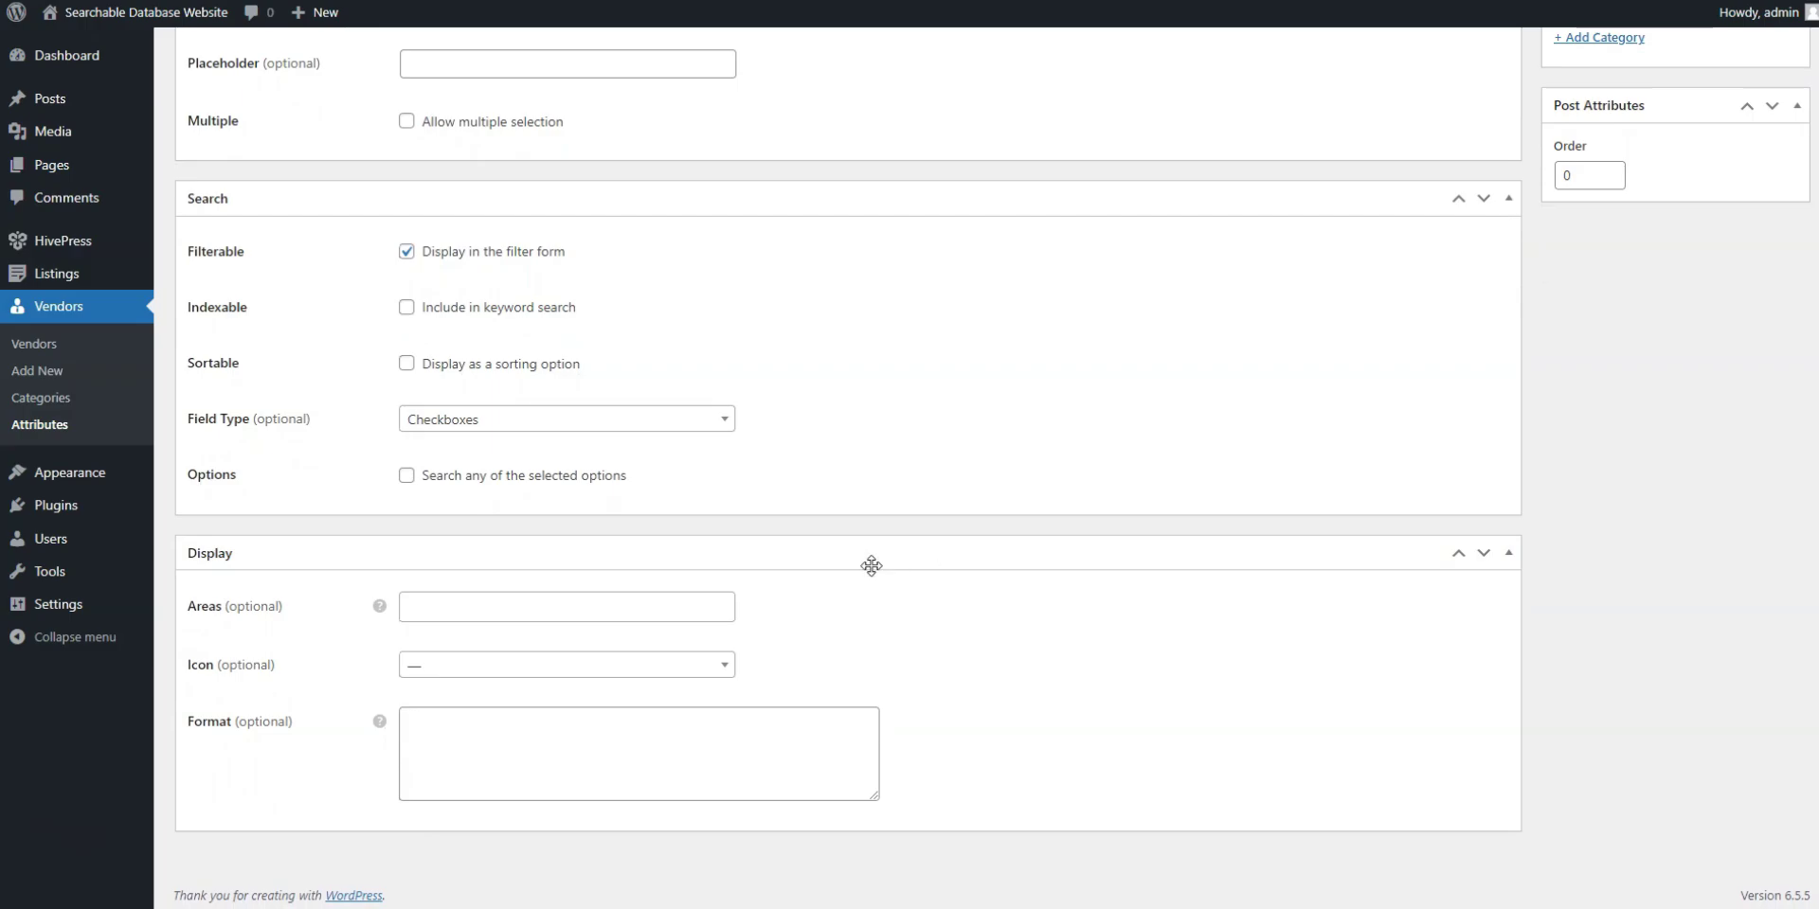
{"action": "mouse_move", "coordinate": [387, 601]}
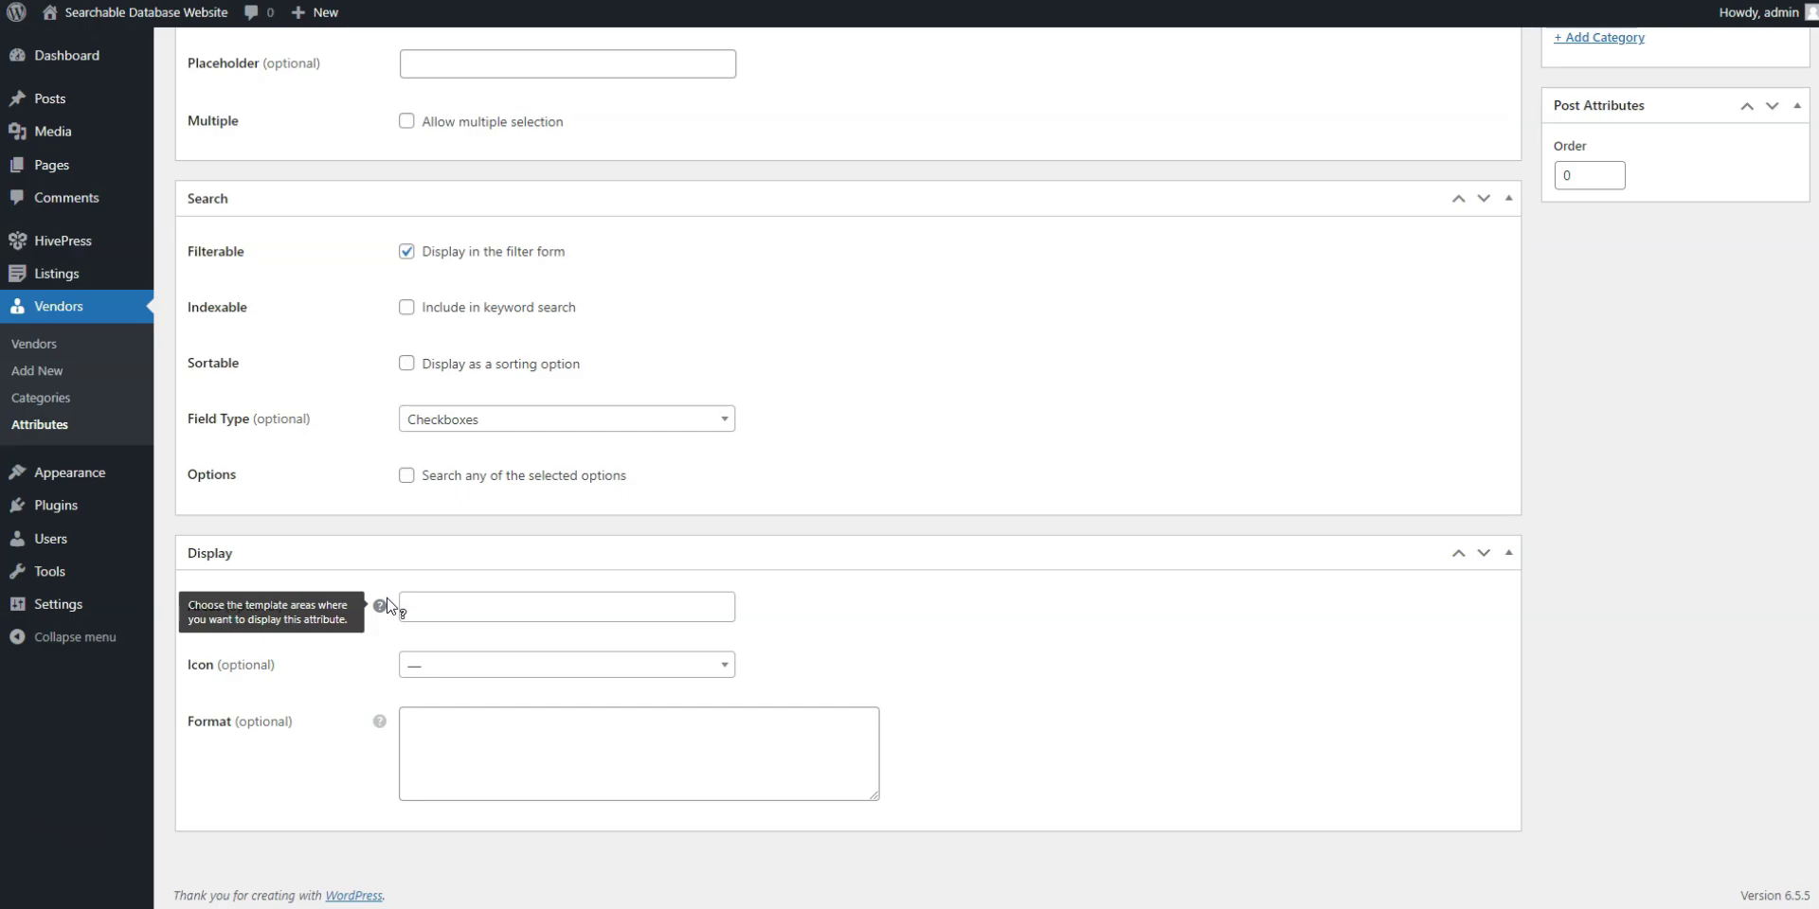
{"action": "left_click", "coordinate": [417, 608]}
{"action": "left_click", "coordinate": [426, 635]}
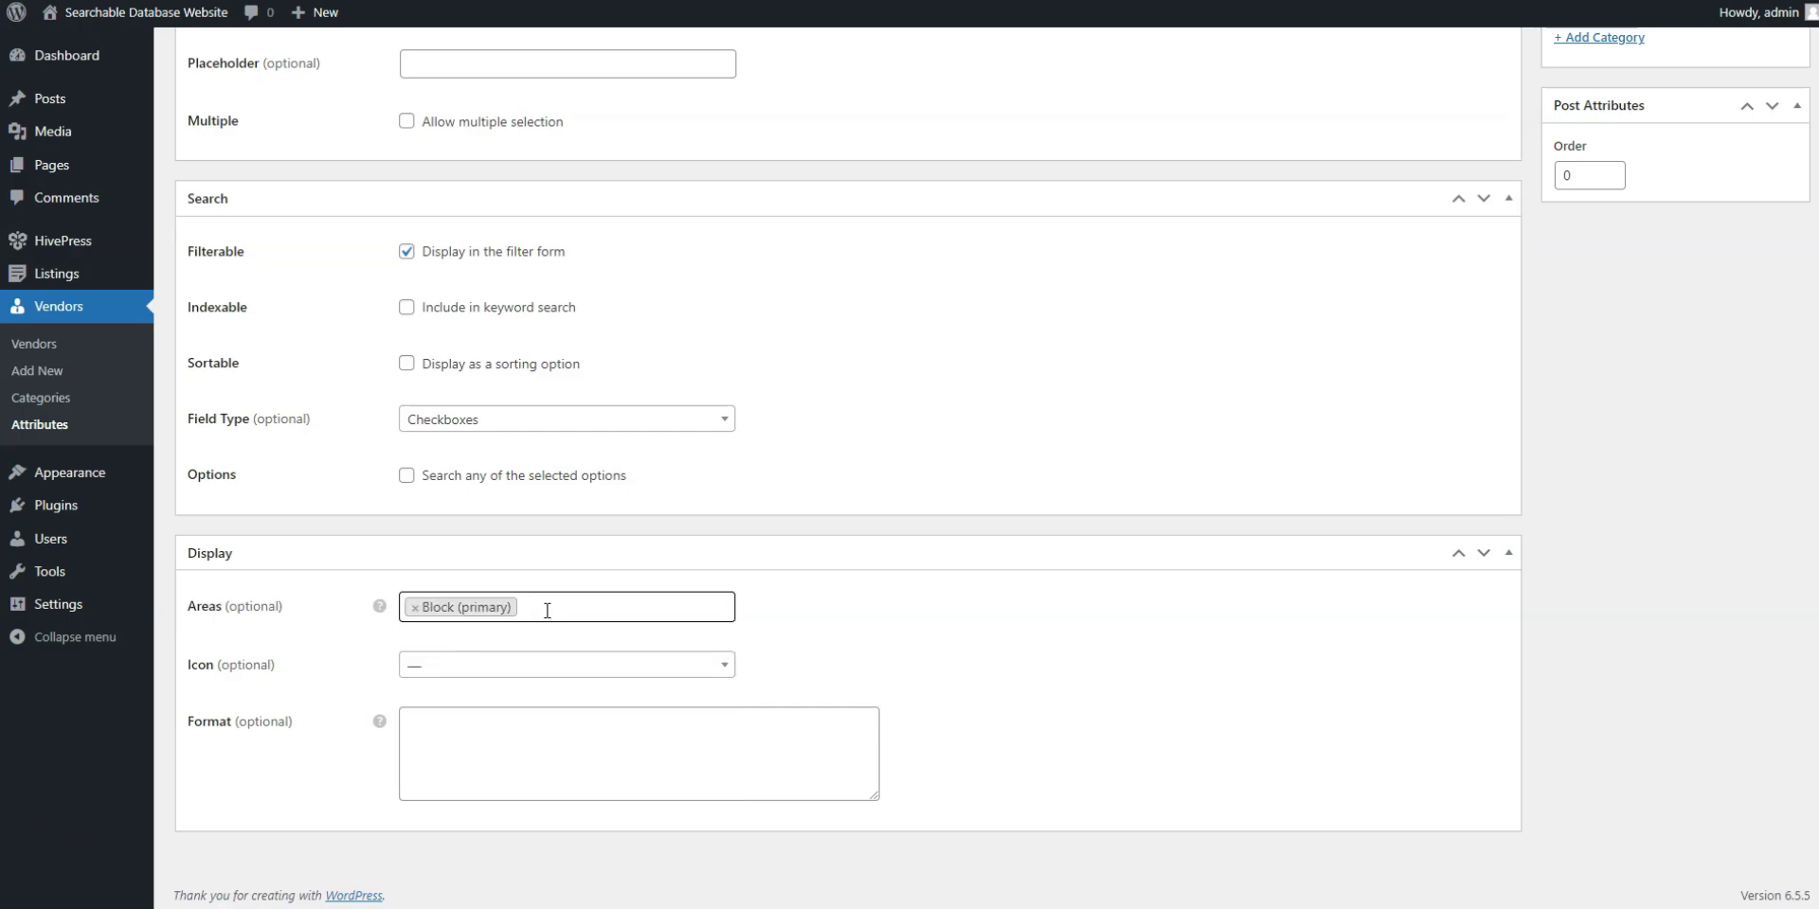
{"action": "left_click", "coordinate": [548, 611]}
{"action": "left_click", "coordinate": [463, 722]}
{"action": "left_click", "coordinate": [437, 730]}
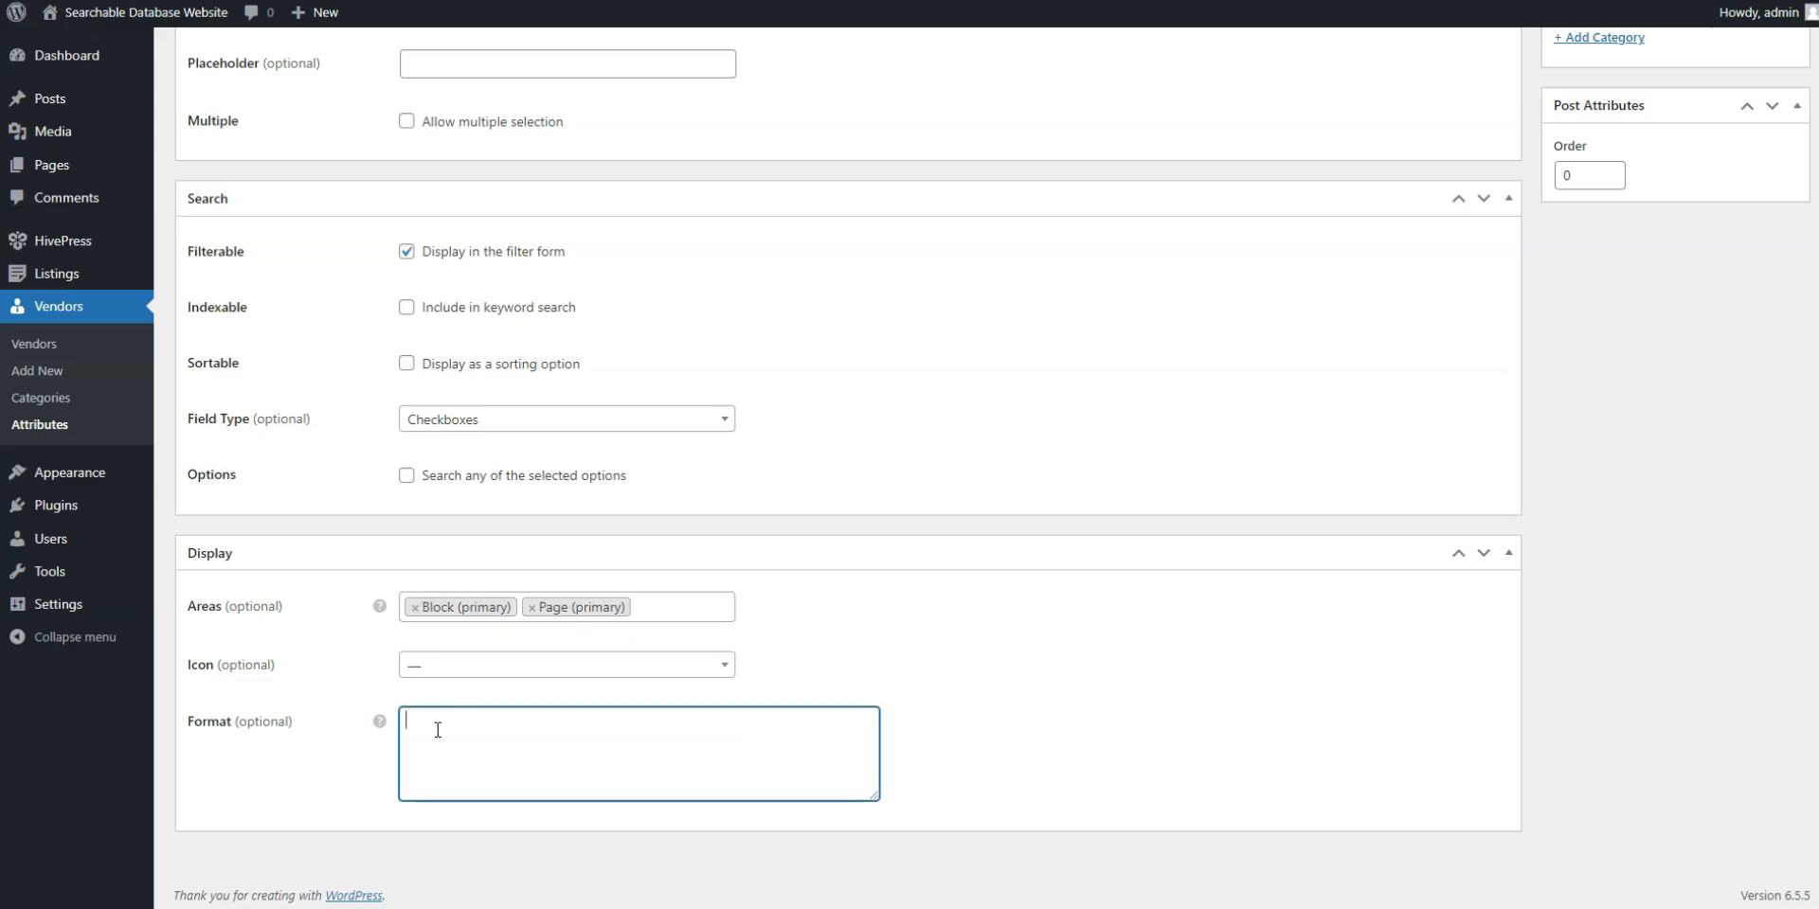
{"action": "type", "text": "%label%: %value%"}
{"action": "scroll", "coordinate": [1121, 703], "scroll_direction": "up", "scroll_amount": 5}
{"action": "left_click", "coordinate": [1748, 294]}
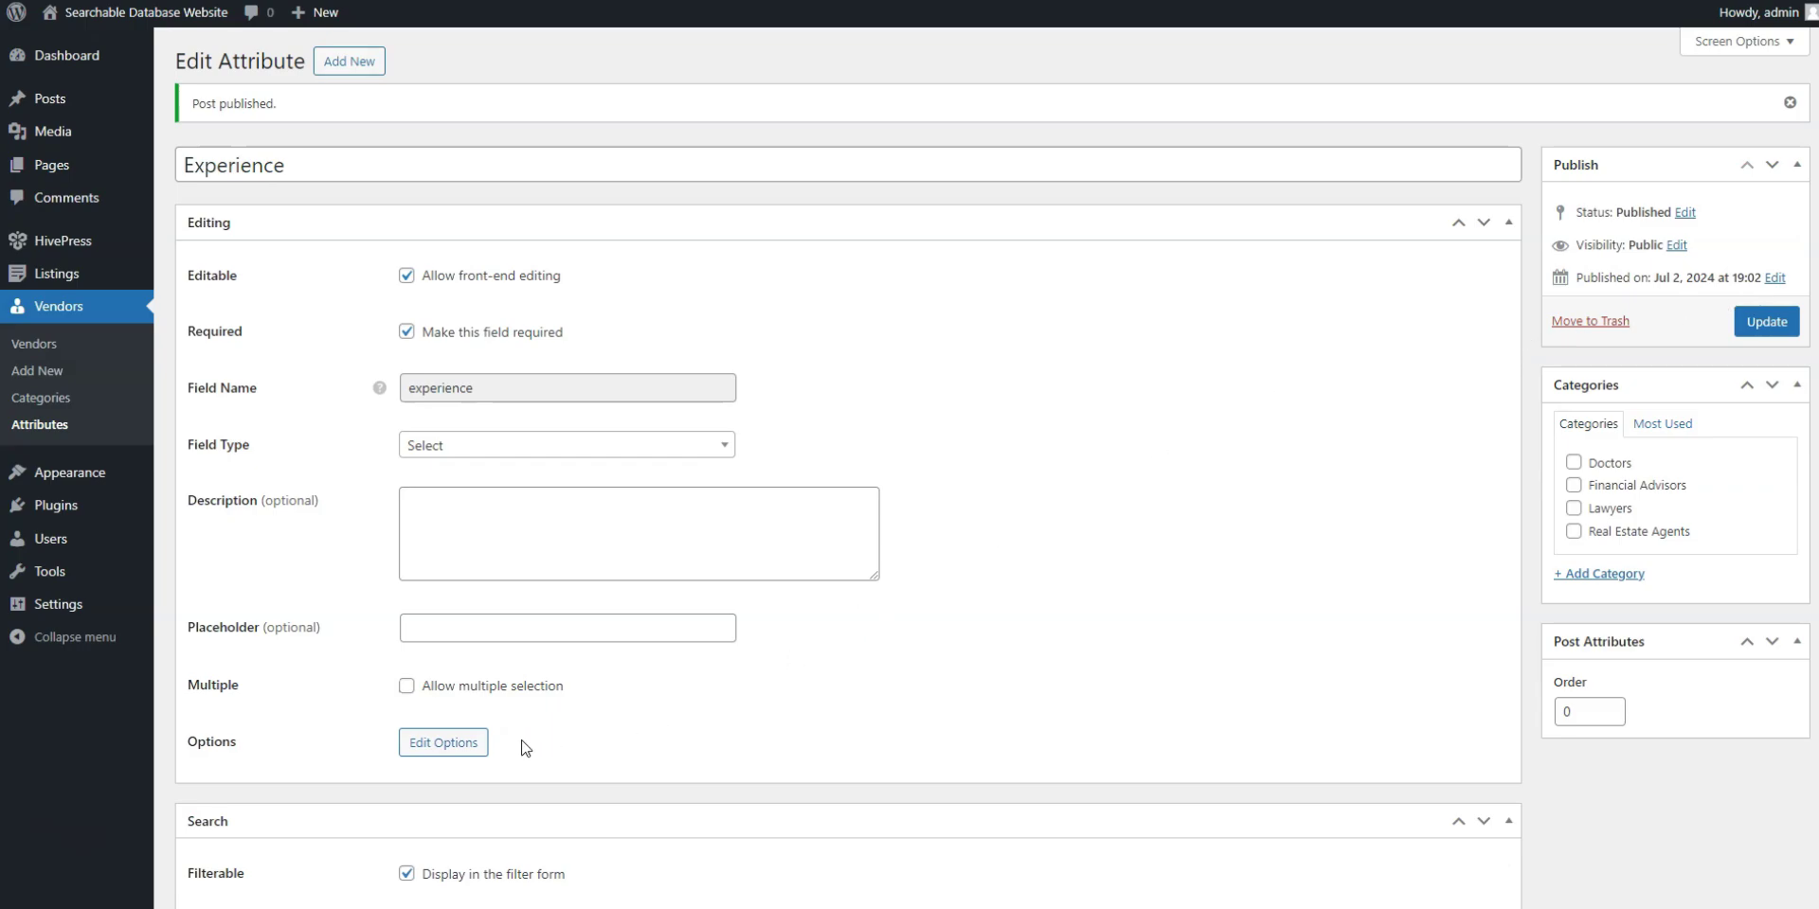
Review the Experience options (1-5 up to 20+ Years) and return to the vendor attributes list
{"action": "left_click", "coordinate": [444, 753]}
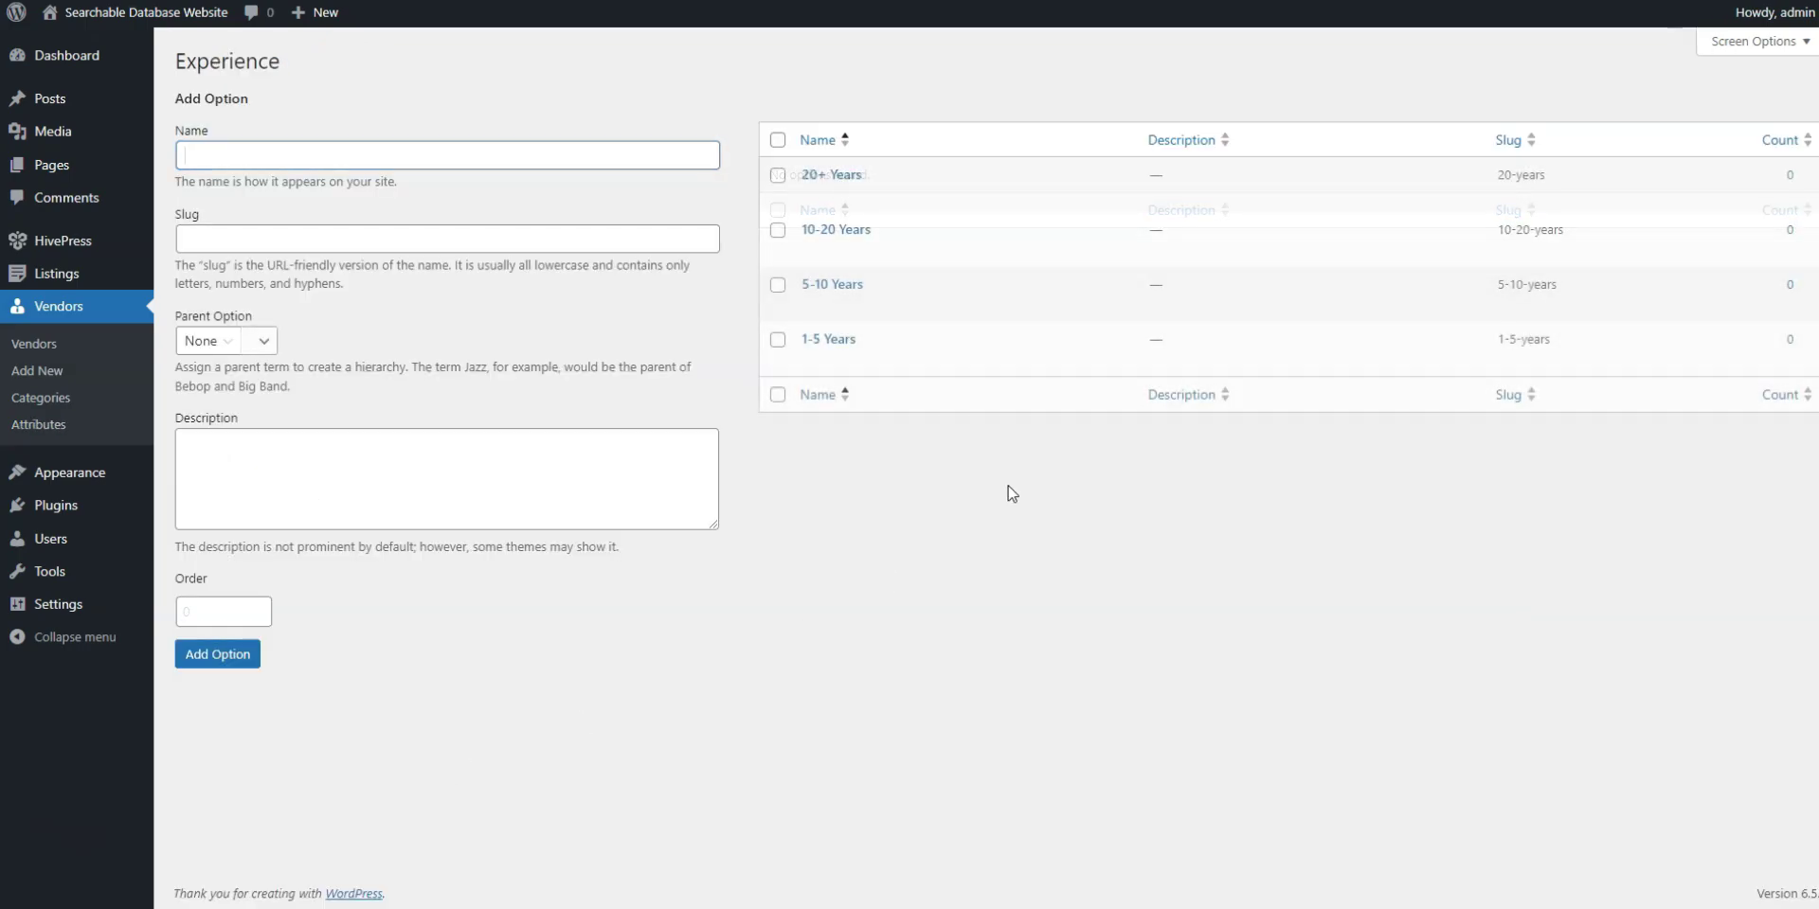
{"action": "left_click", "coordinate": [53, 433]}
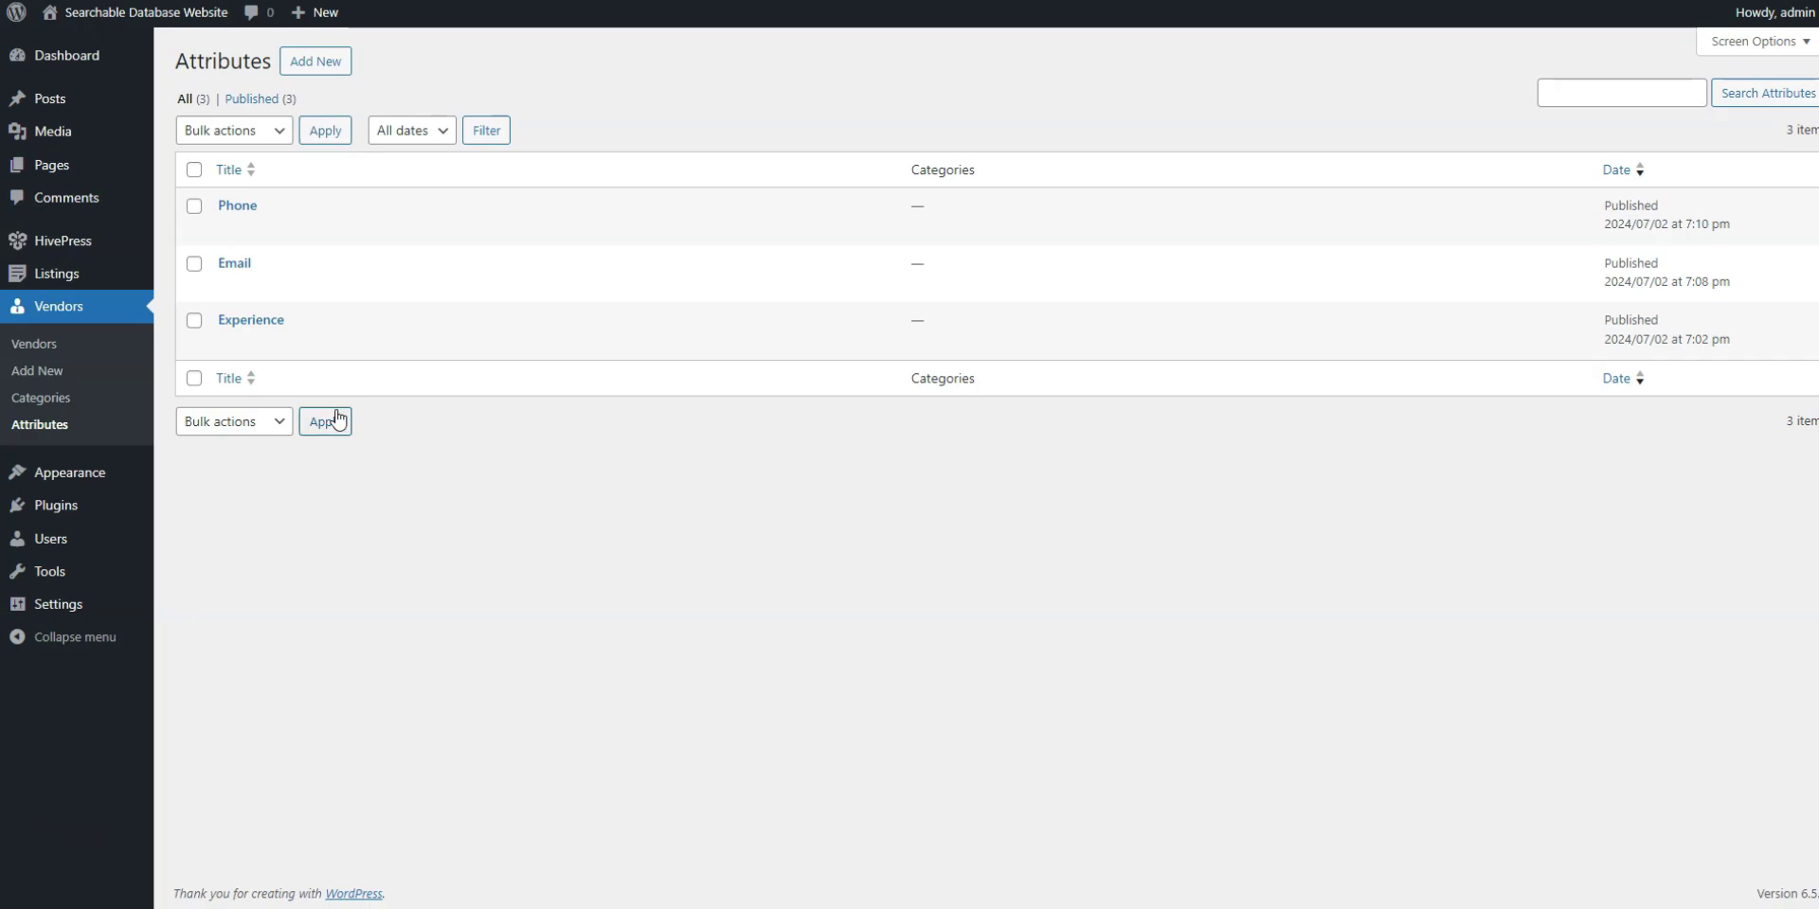
Find Reviews in the HivePress Extensions catalogue, install it and activate the plugin
{"action": "mouse_move", "coordinate": [104, 248]}
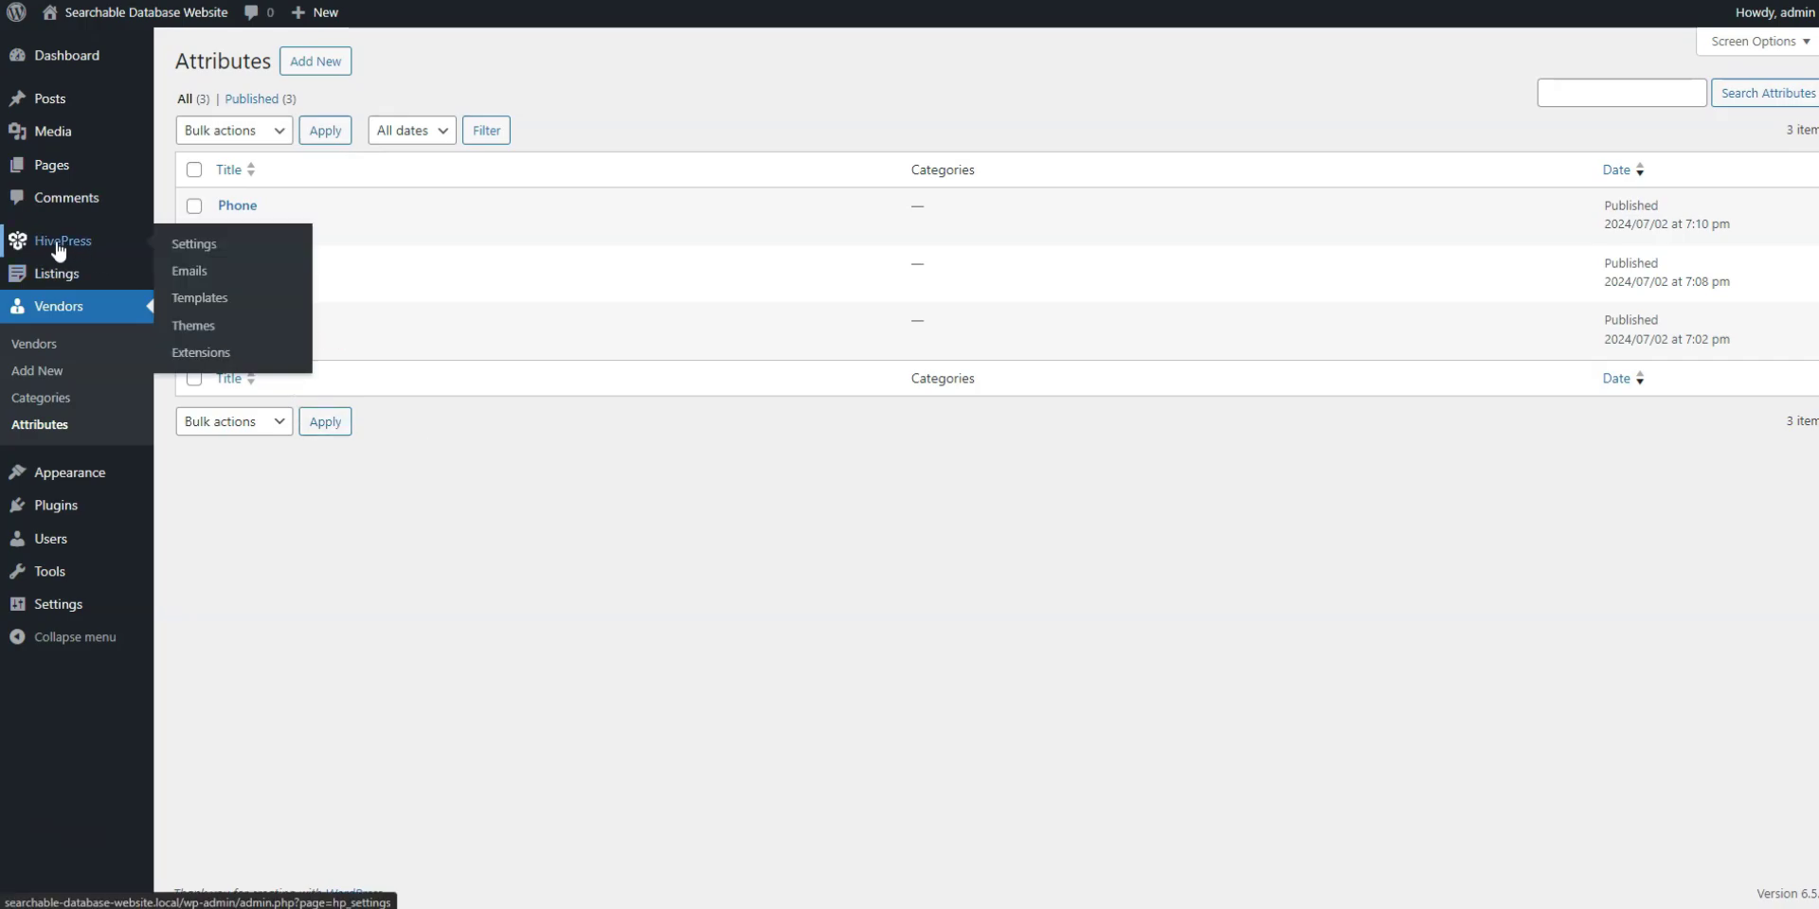
{"action": "left_click", "coordinate": [201, 353]}
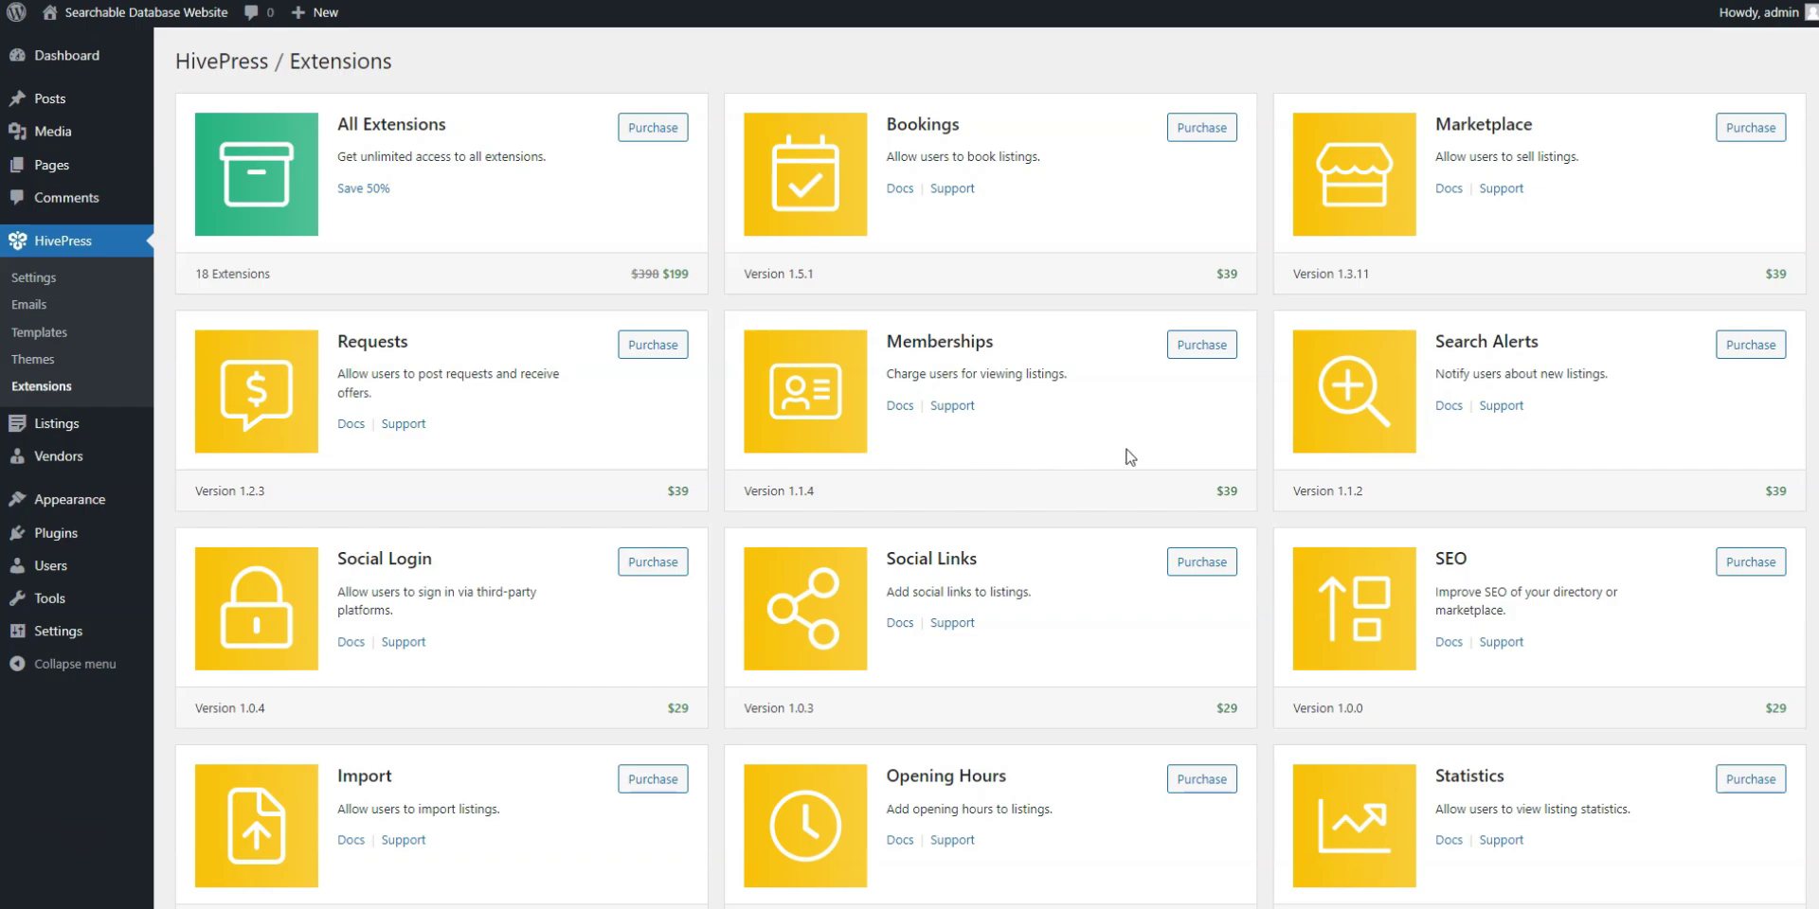
{"action": "scroll", "coordinate": [1130, 458], "scroll_direction": "down", "scroll_amount": 2}
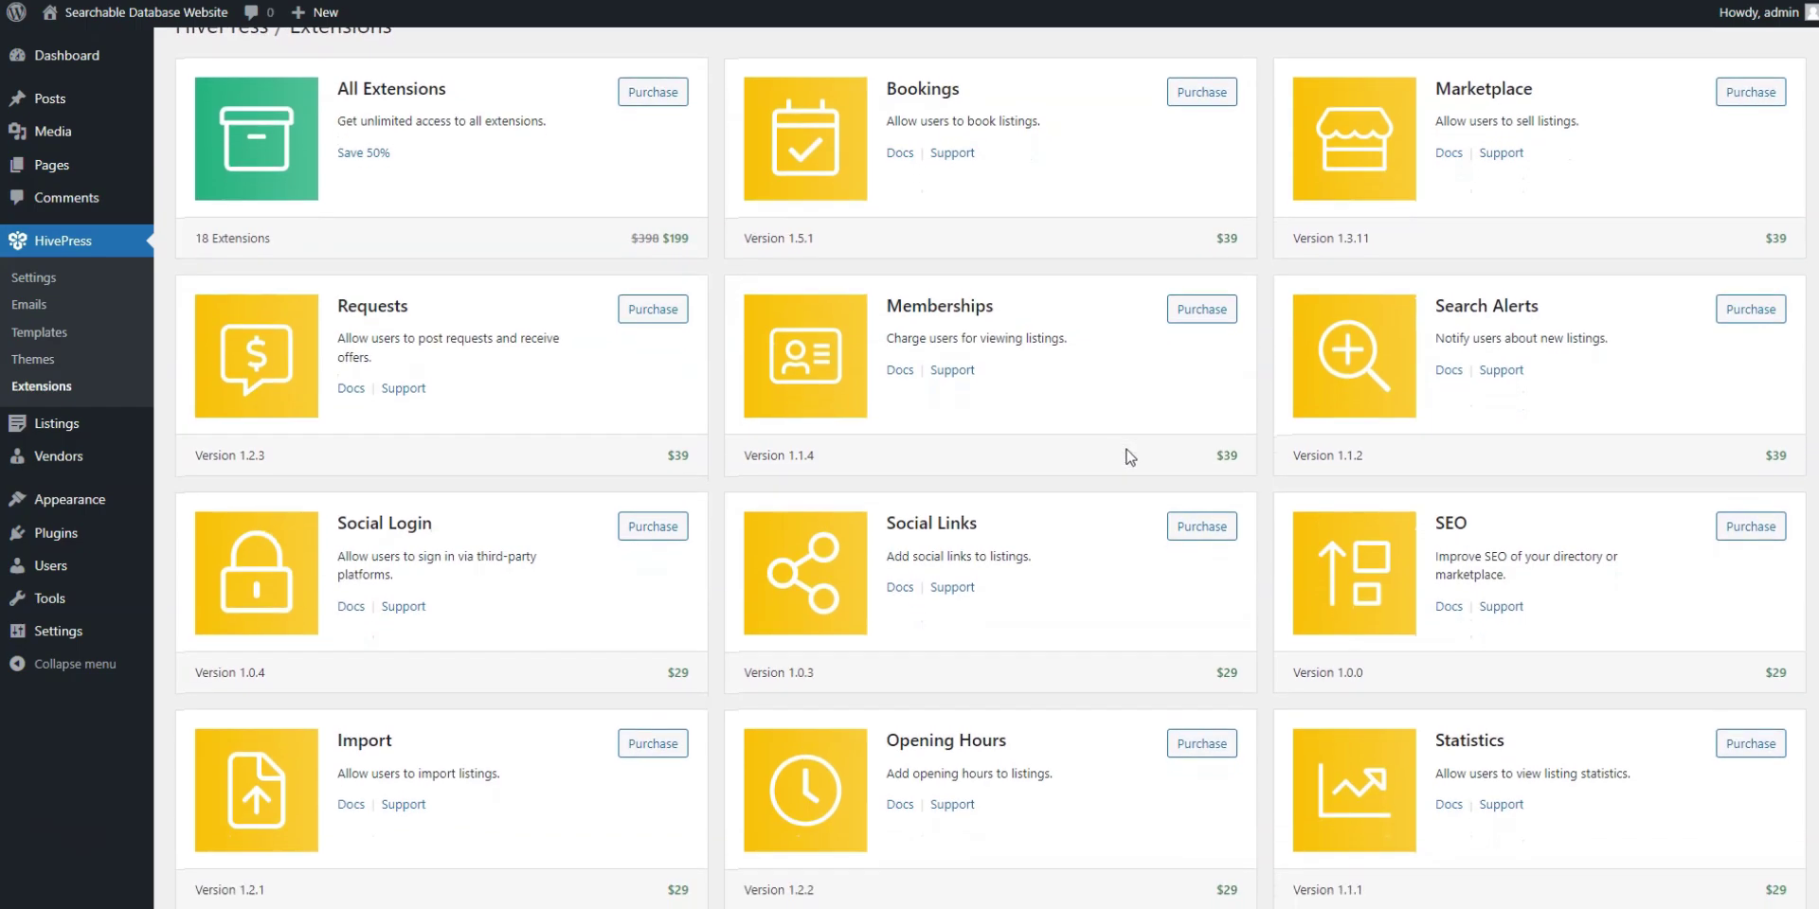
{"action": "scroll", "coordinate": [1130, 457], "scroll_direction": "down", "scroll_amount": 3}
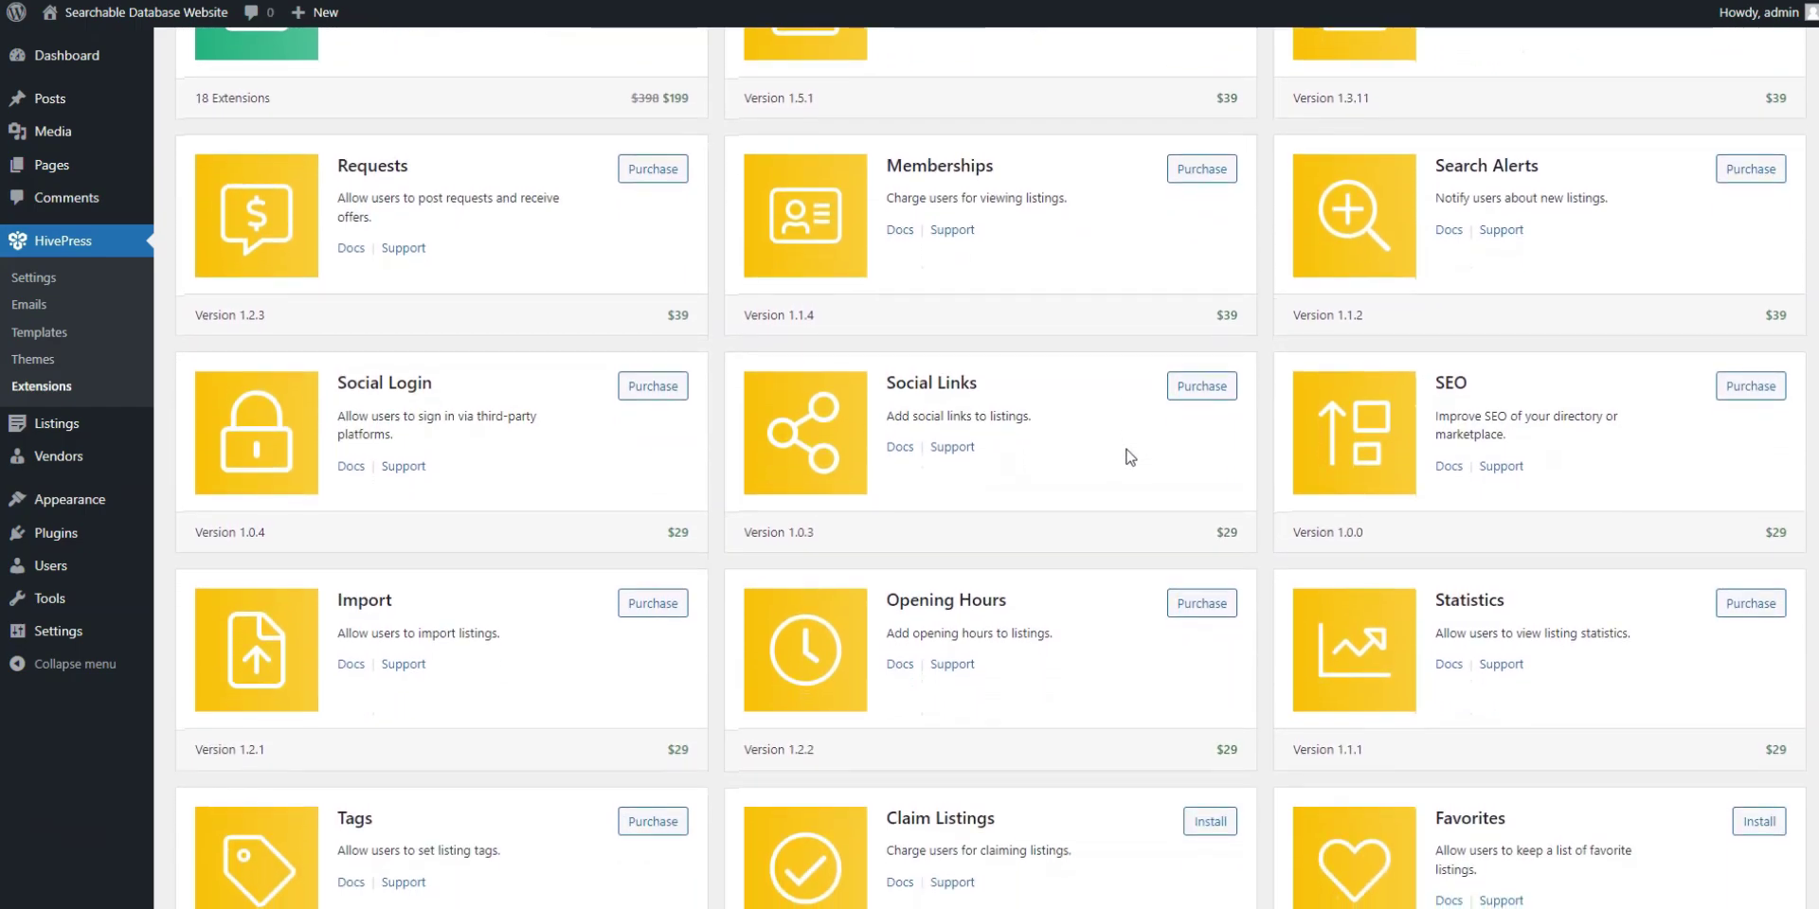
{"action": "scroll", "coordinate": [1130, 458], "scroll_direction": "down", "scroll_amount": 3}
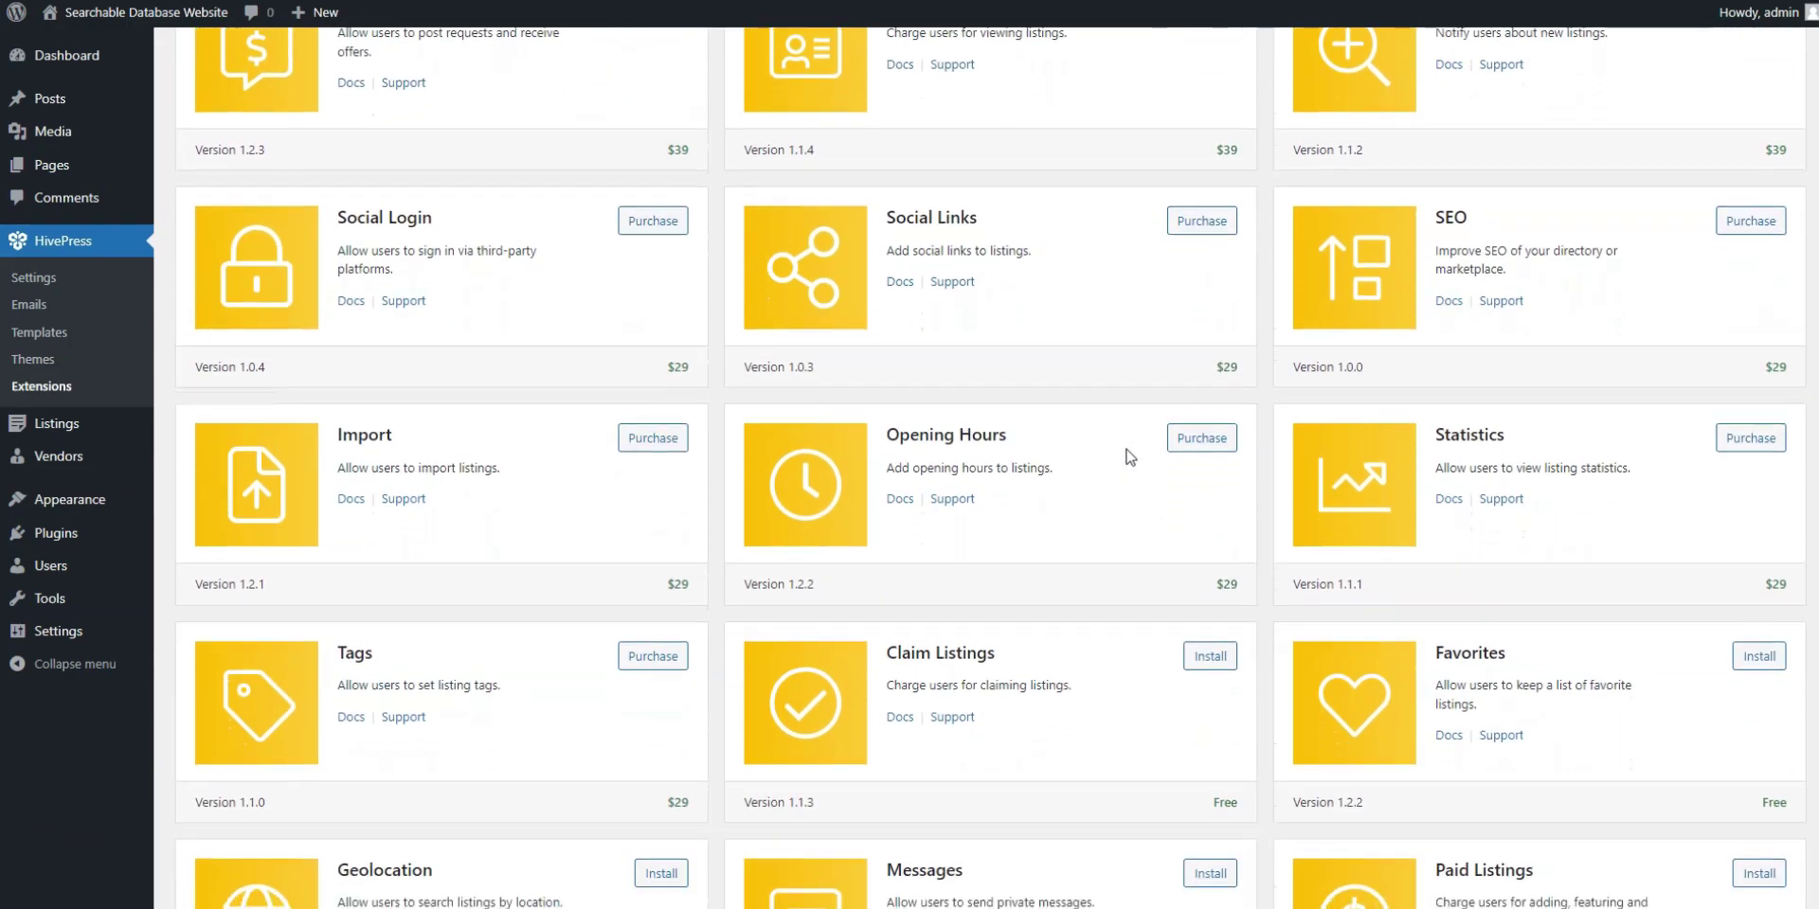
{"action": "scroll", "coordinate": [1297, 526], "scroll_direction": "down", "scroll_amount": 3}
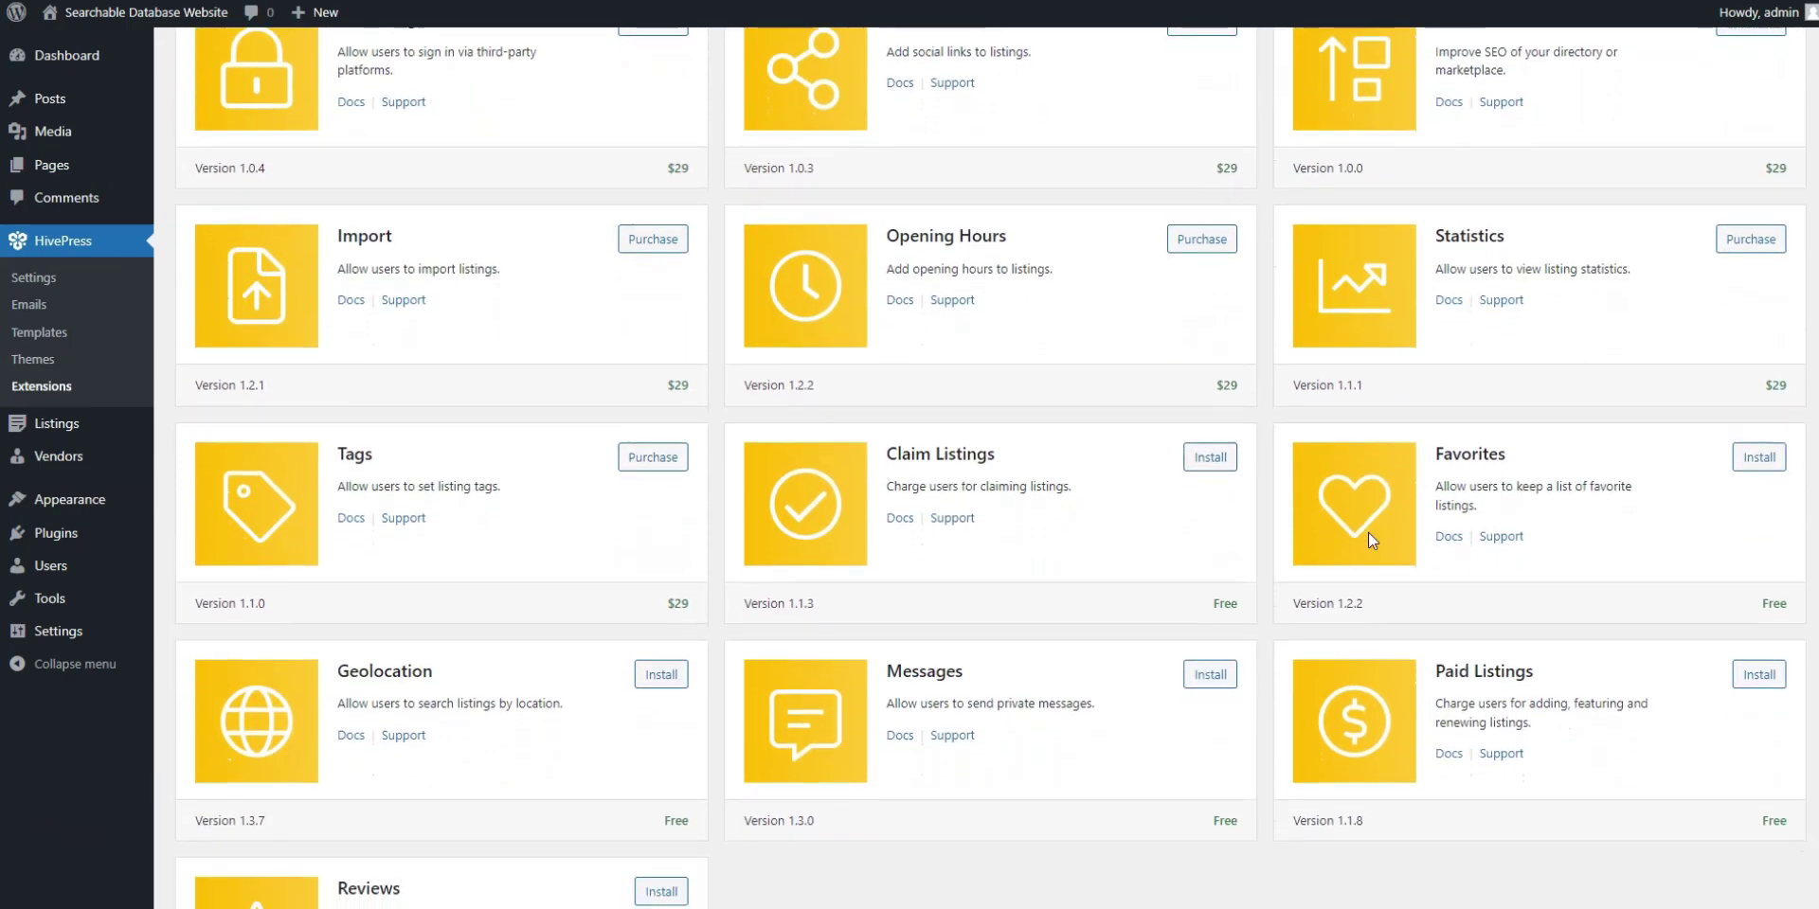
{"action": "scroll", "coordinate": [1302, 553], "scroll_direction": "down", "scroll_amount": 1}
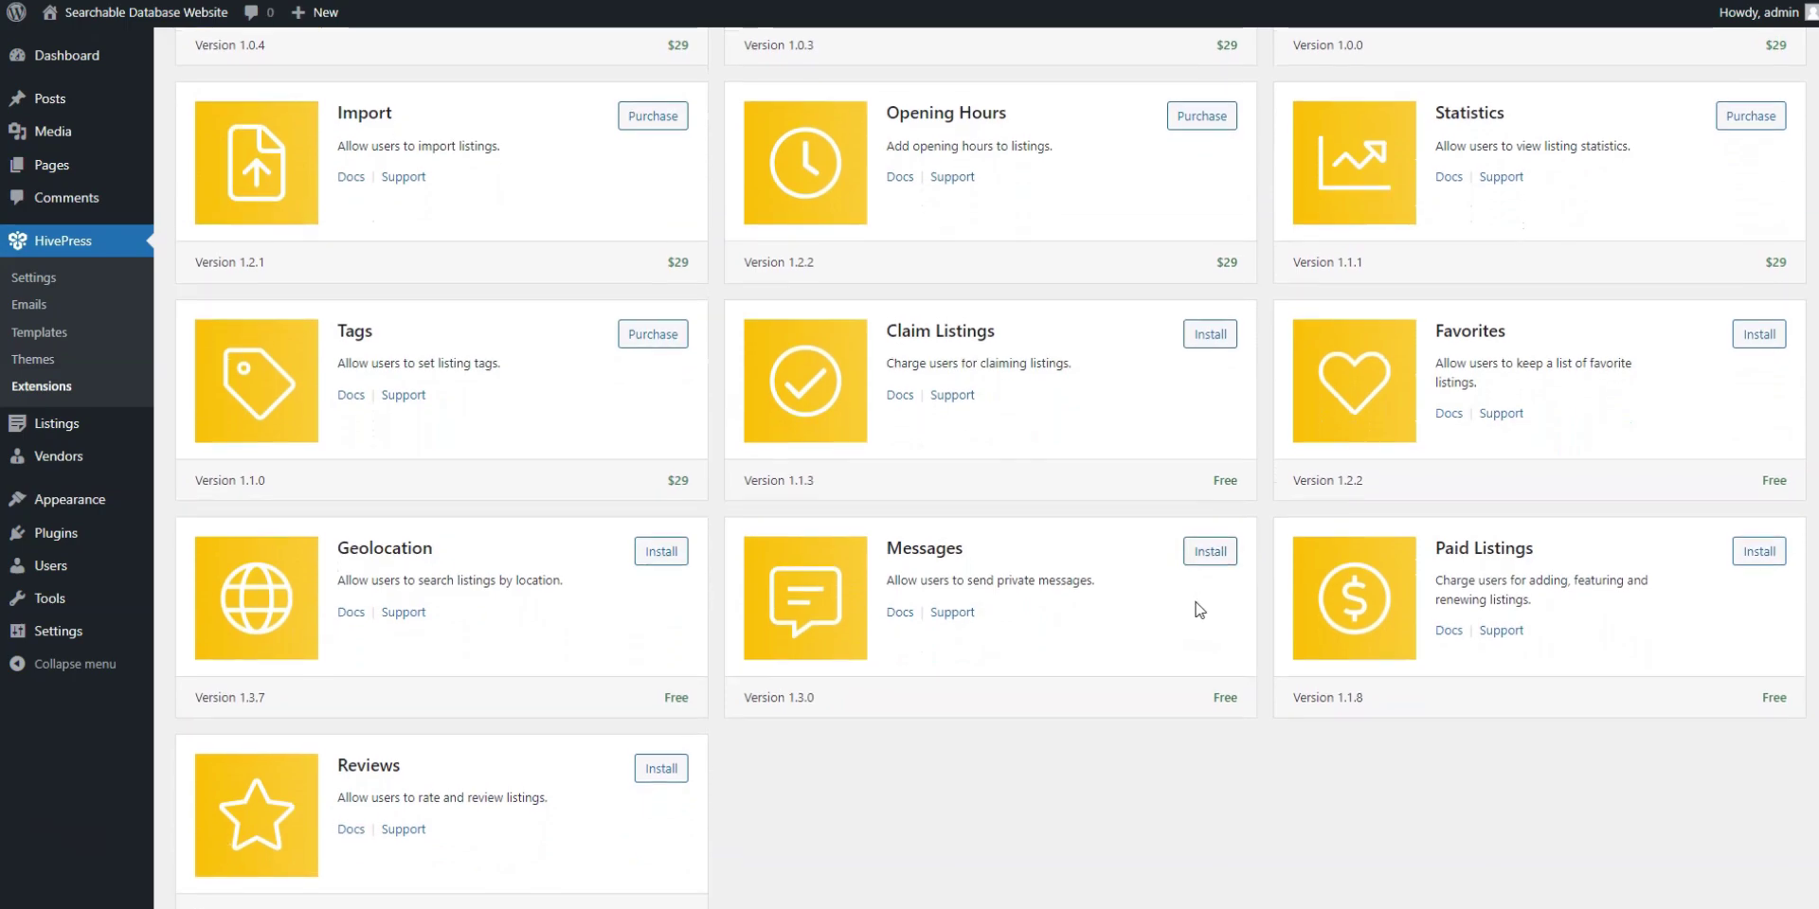
{"action": "scroll", "coordinate": [1199, 610], "scroll_direction": "down", "scroll_amount": 1}
{"action": "scroll", "coordinate": [1127, 569], "scroll_direction": "down", "scroll_amount": 1}
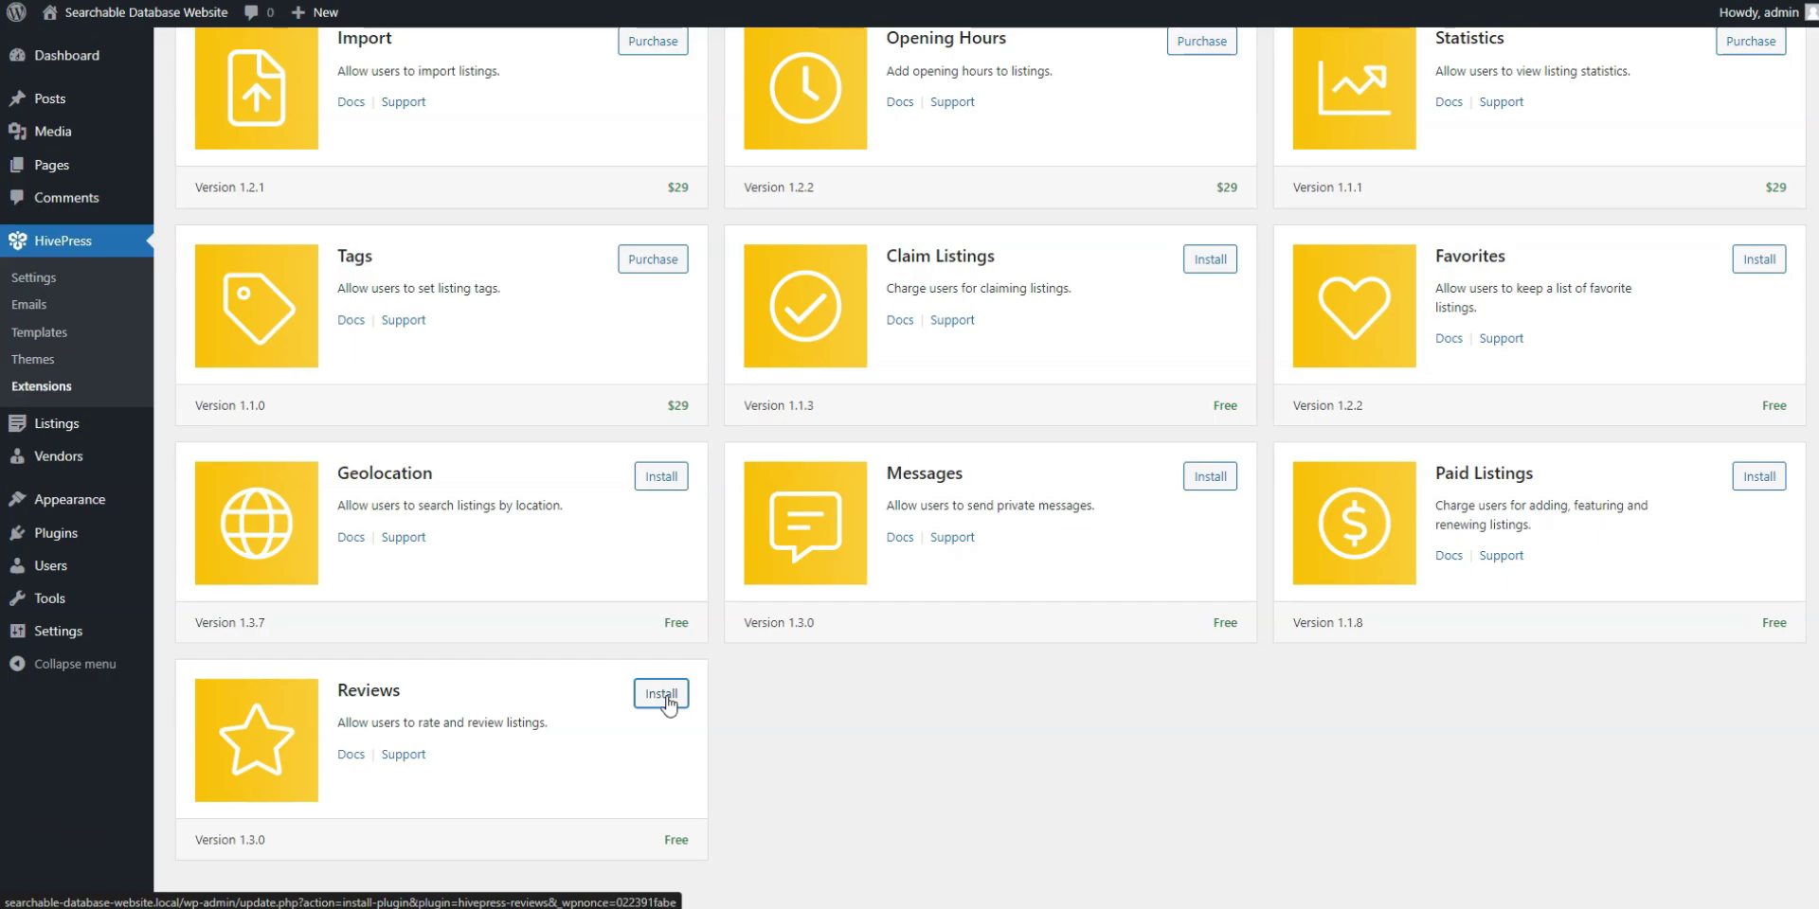
{"action": "left_click", "coordinate": [661, 694]}
{"action": "left_click", "coordinate": [216, 252]}
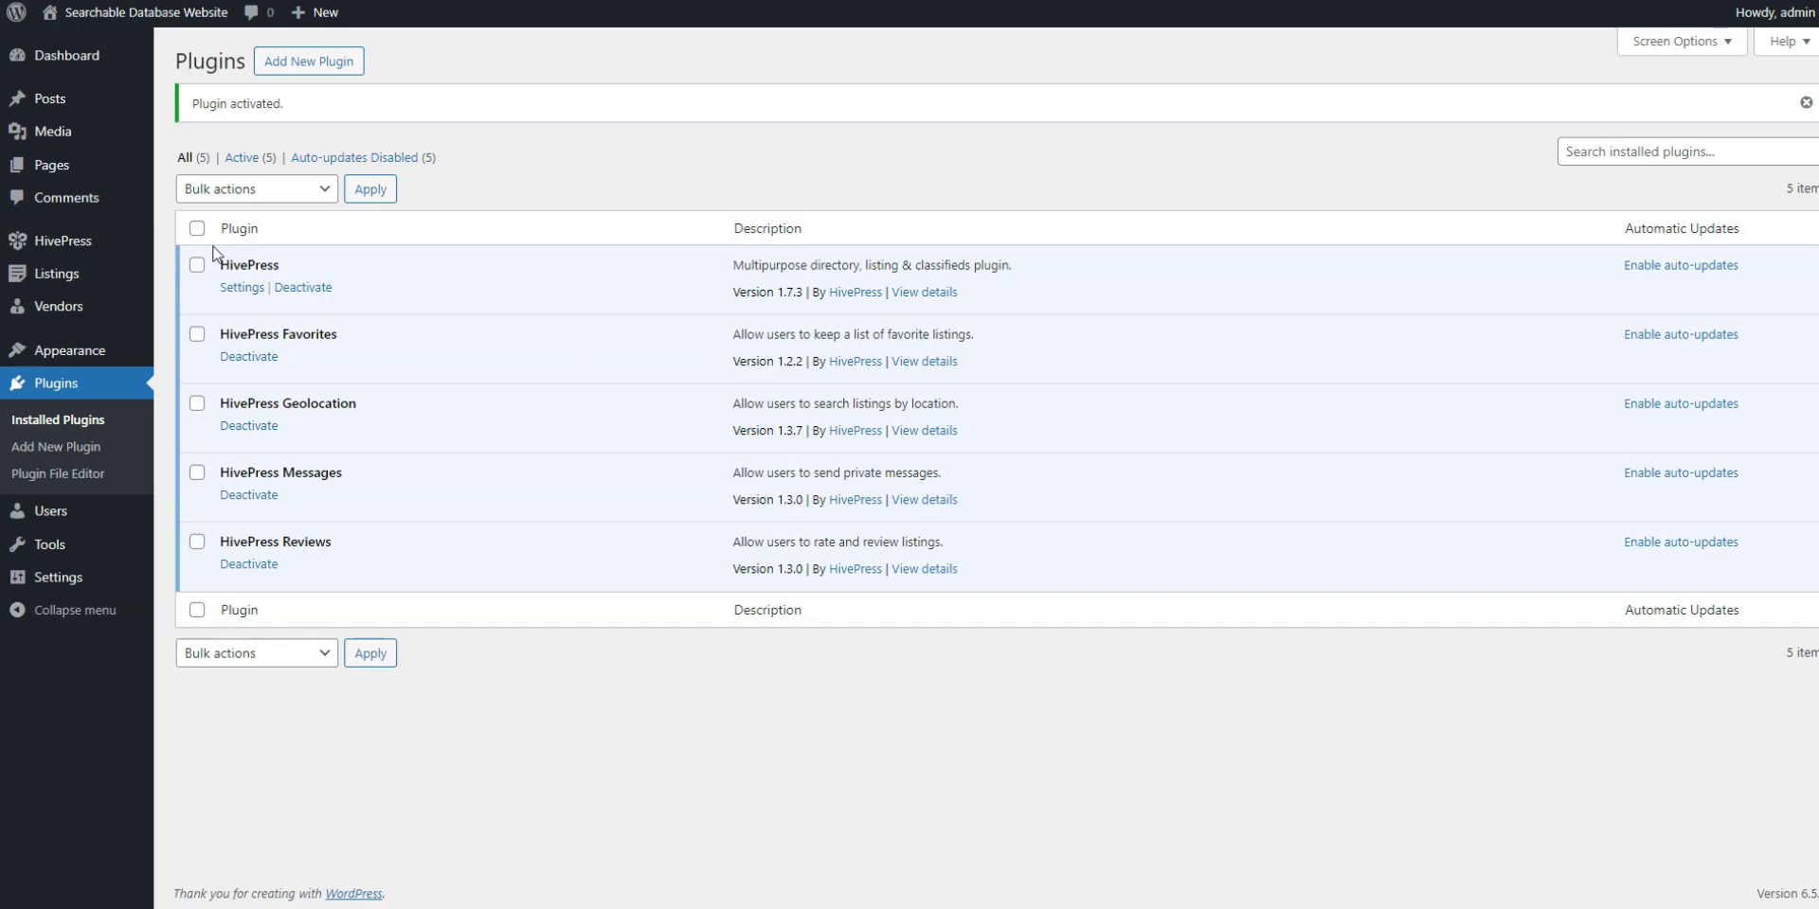
Disable user submission of new listings in HivePress settings and save
{"action": "mouse_move", "coordinate": [74, 244]}
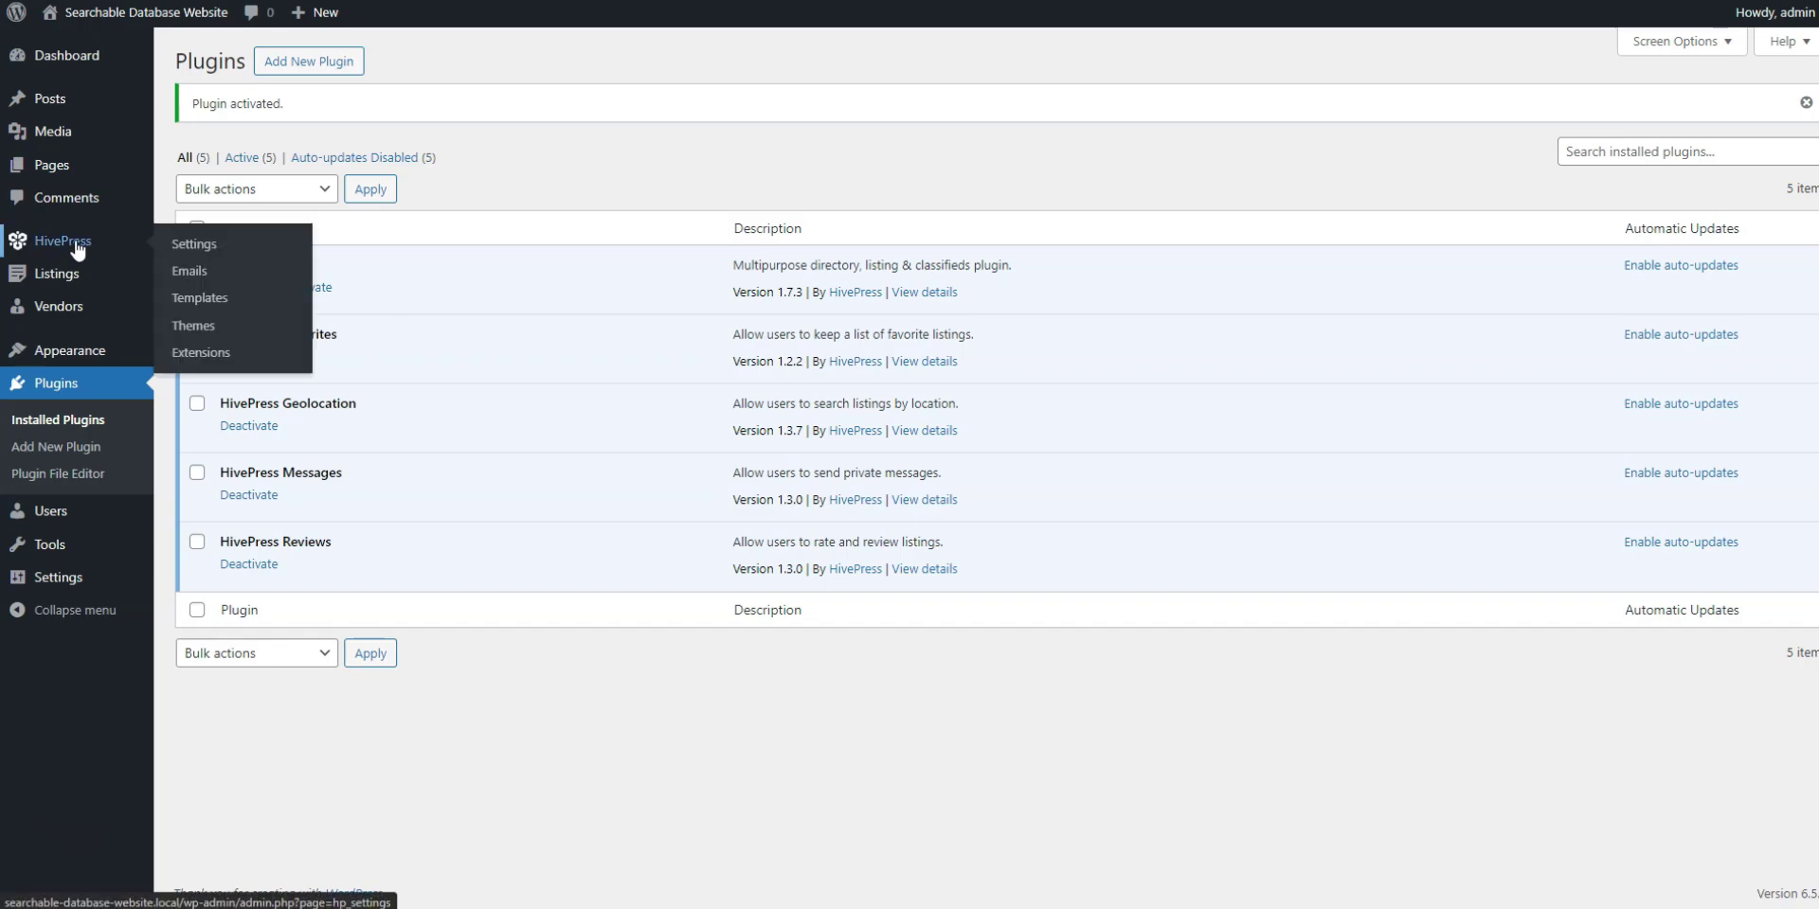
{"action": "left_click", "coordinate": [185, 249]}
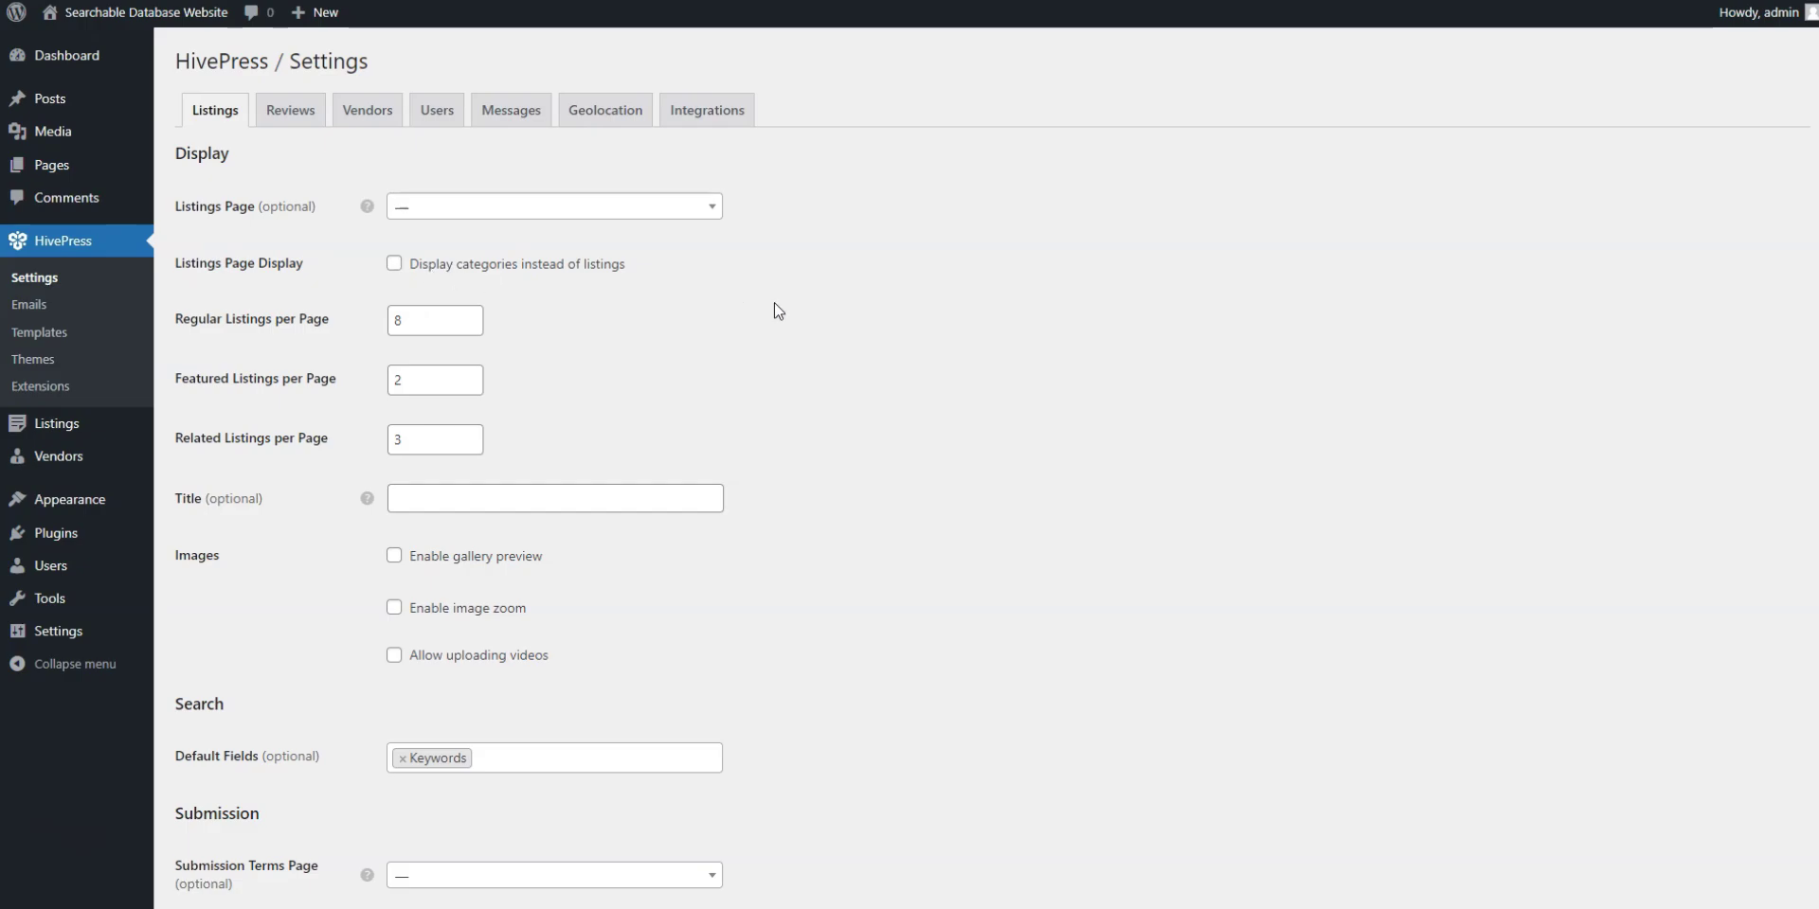
{"action": "scroll", "coordinate": [775, 308], "scroll_direction": "down", "scroll_amount": 5}
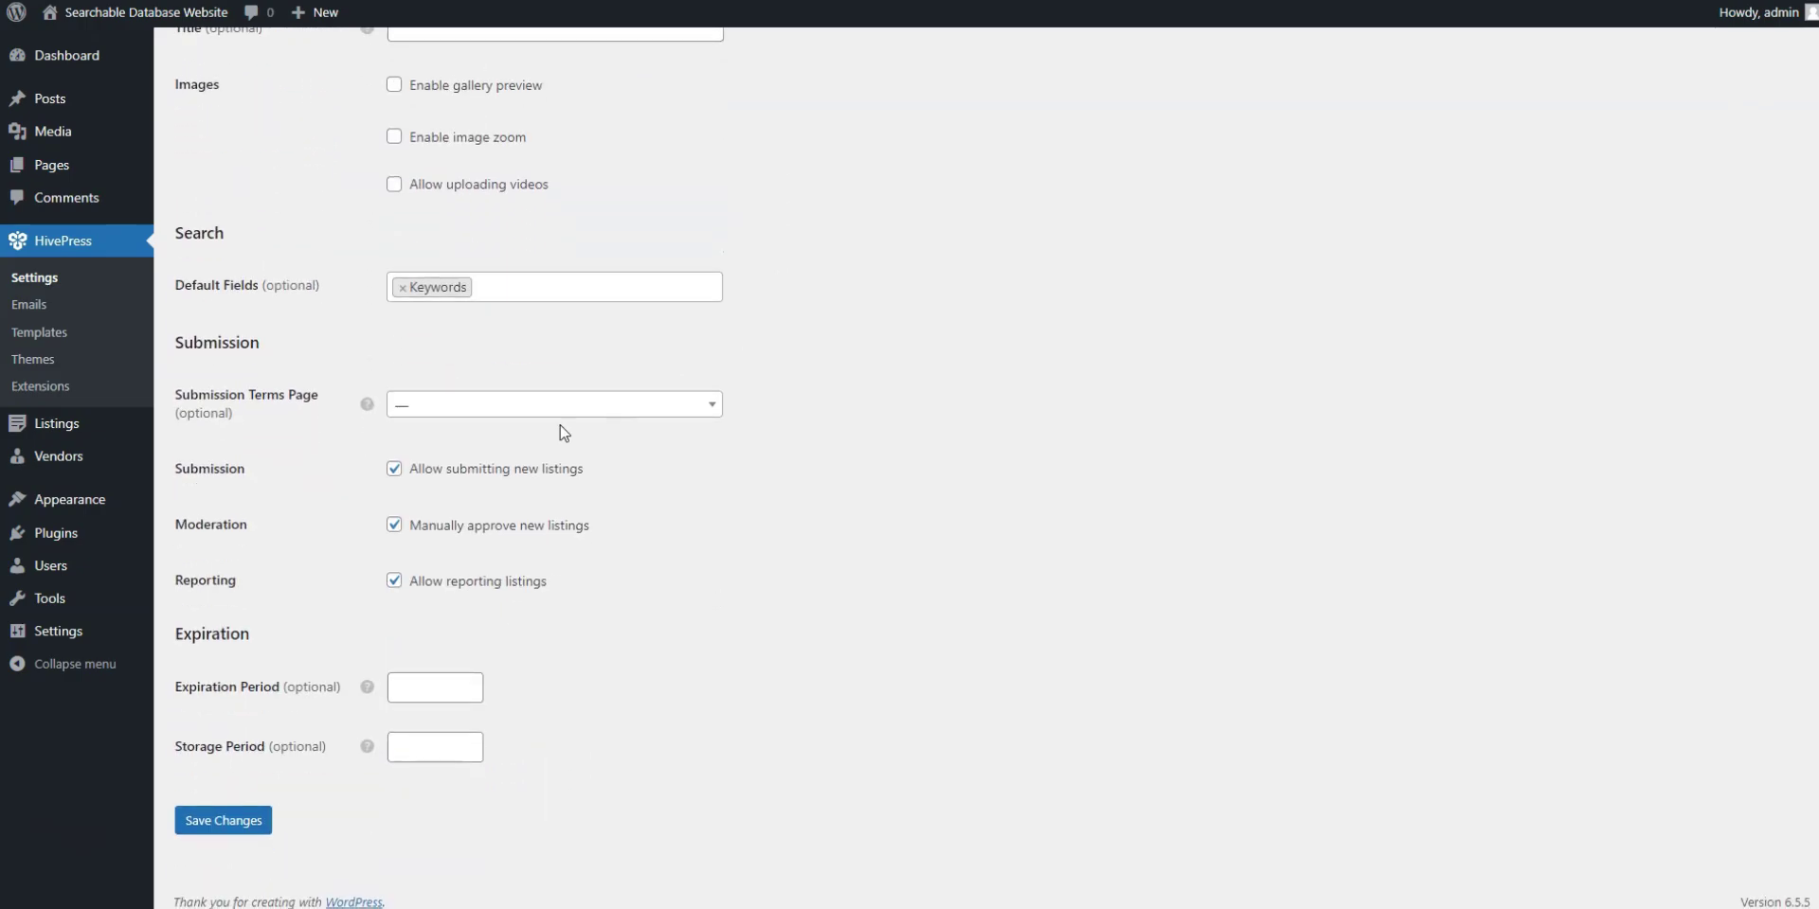
{"action": "left_click", "coordinate": [401, 469]}
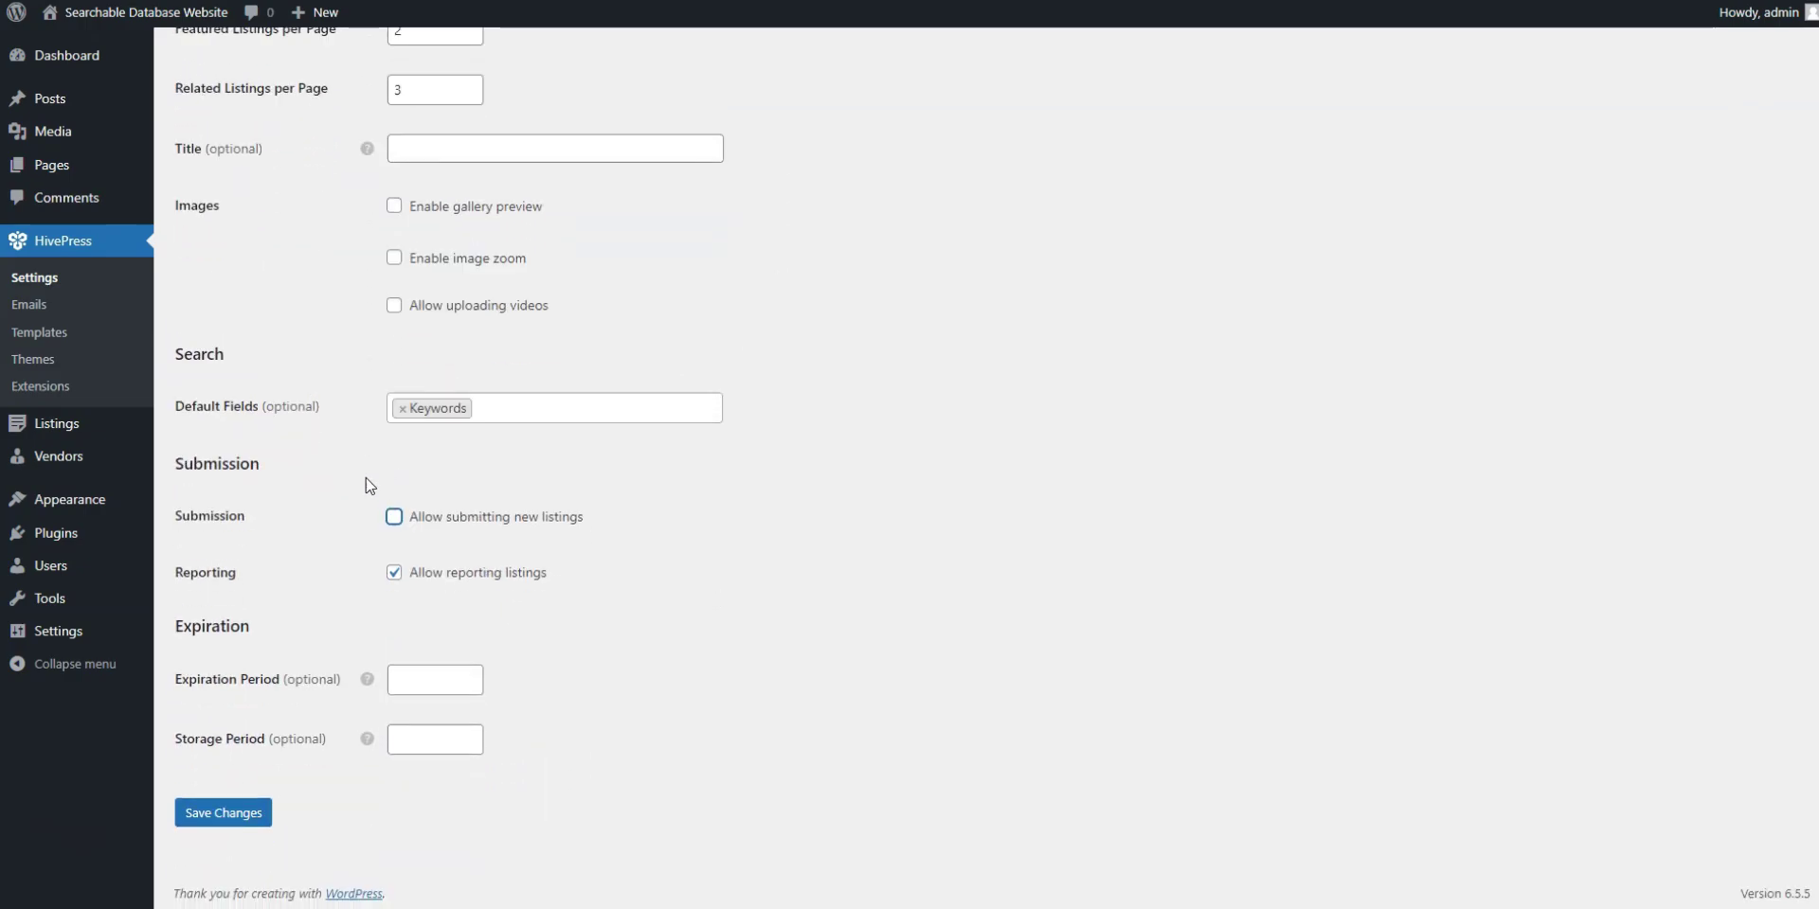
{"action": "left_click", "coordinate": [228, 815]}
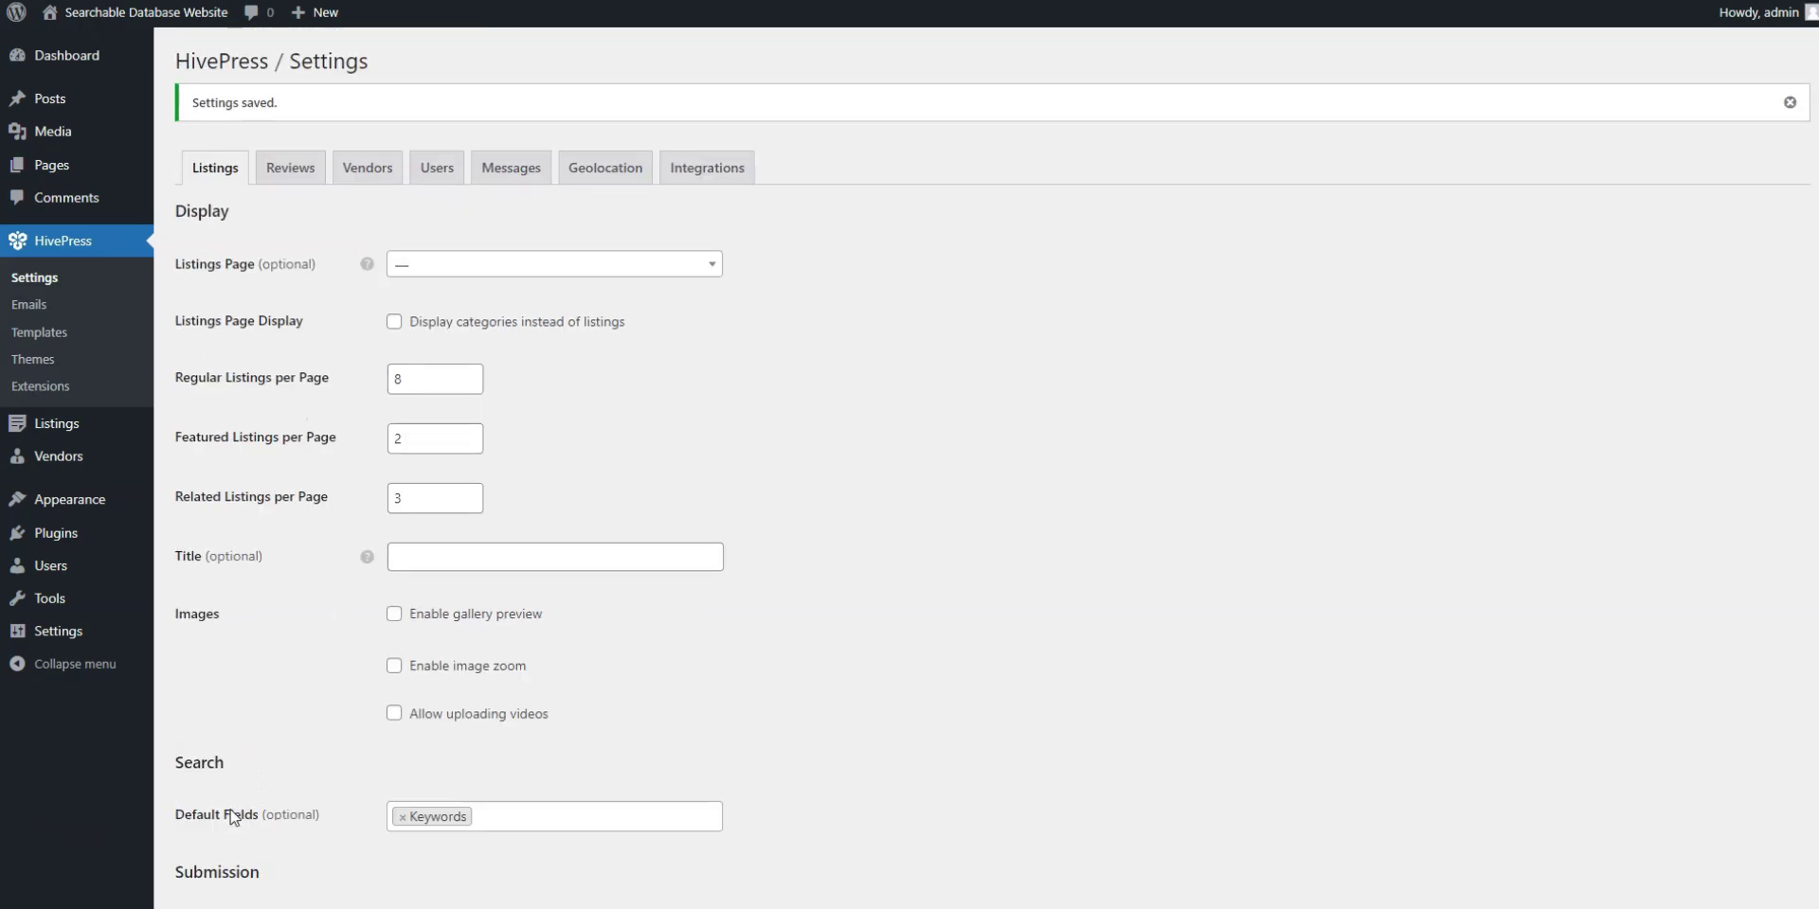
Save the HivePress vendor settings, then go to the site's Pages list
{"action": "left_click", "coordinate": [396, 180]}
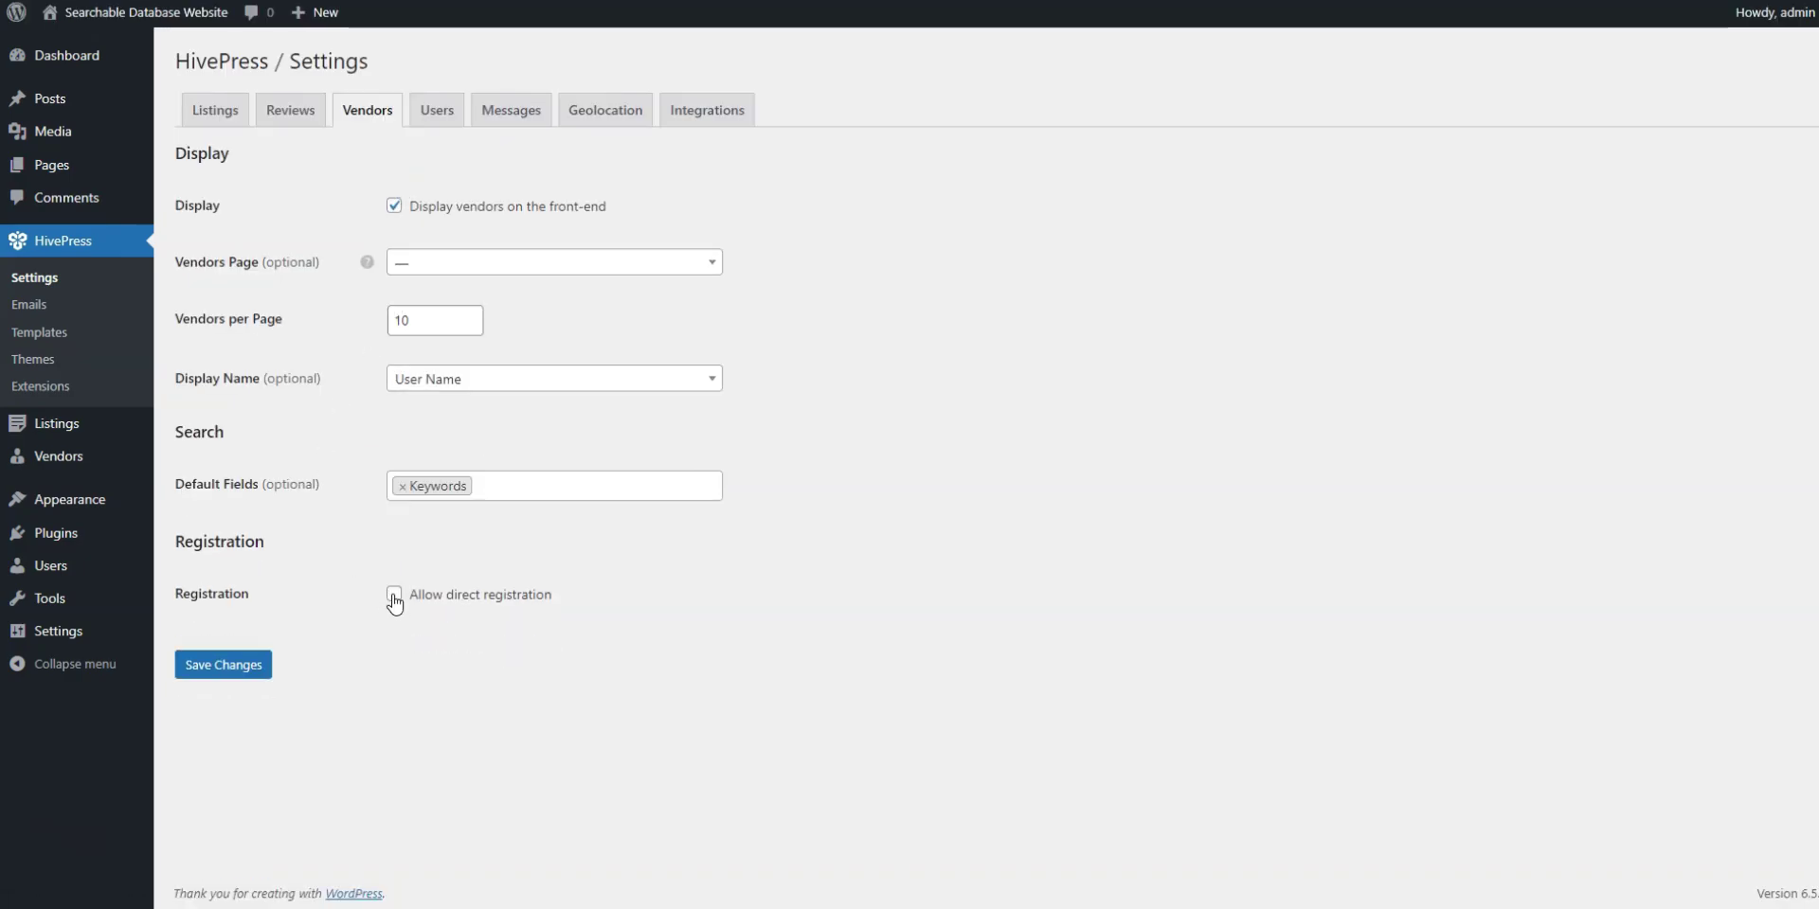
{"action": "left_click", "coordinate": [252, 664]}
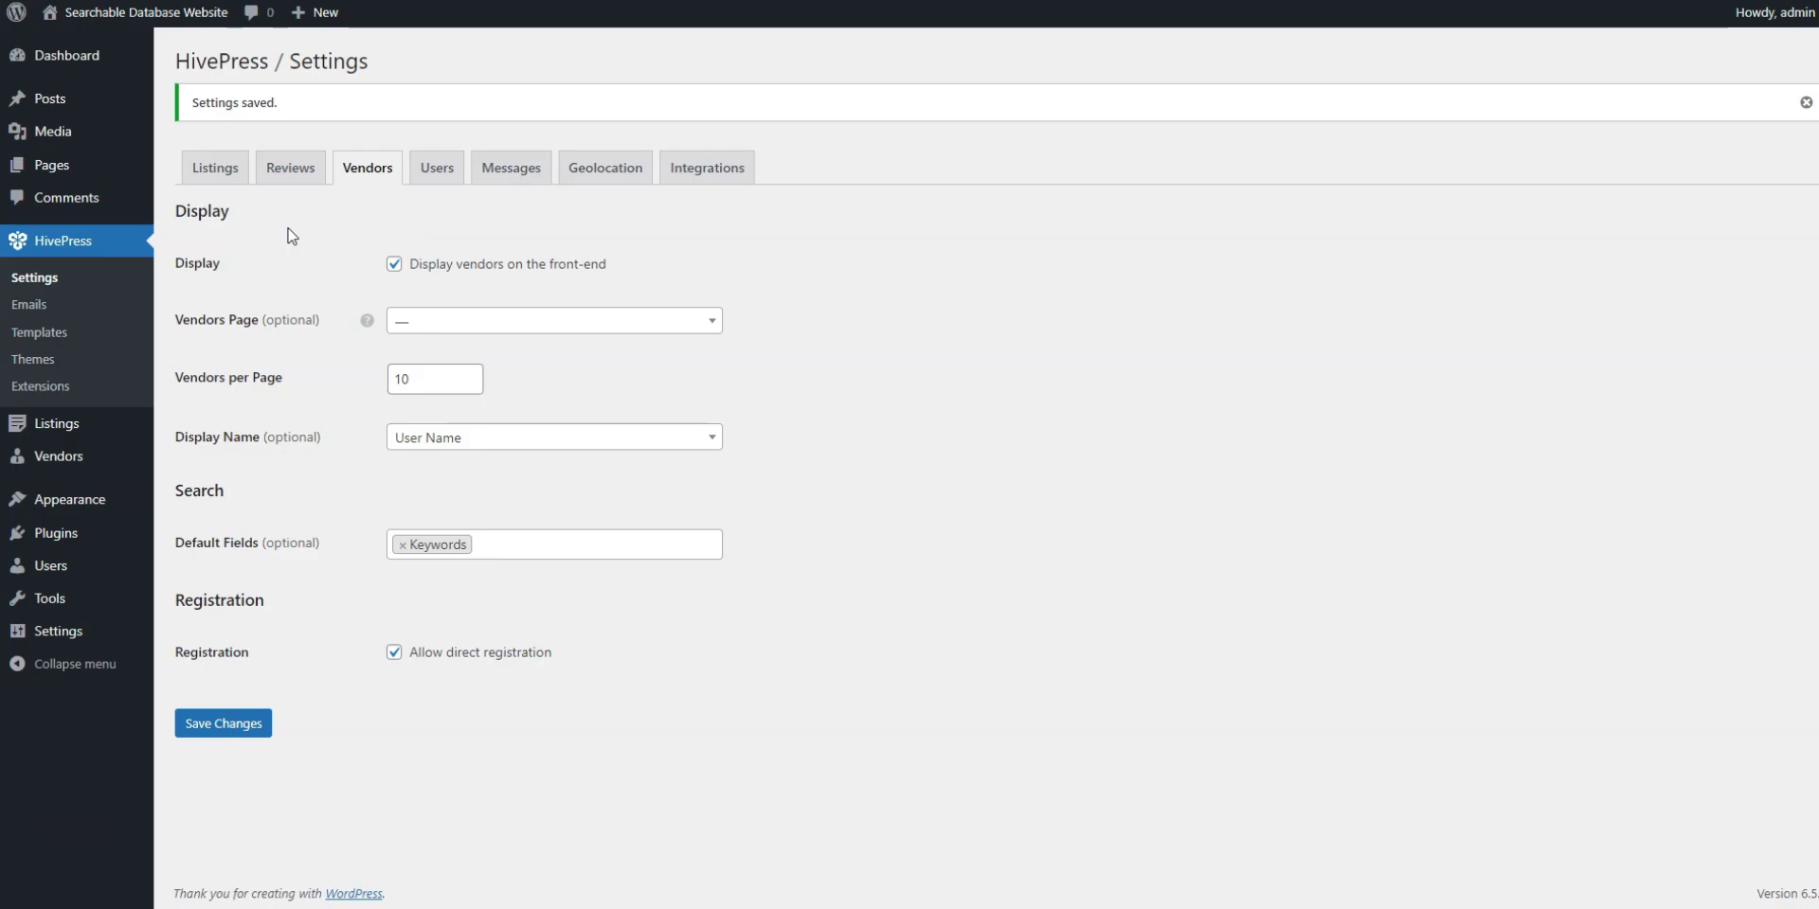
{"action": "left_click", "coordinate": [95, 167]}
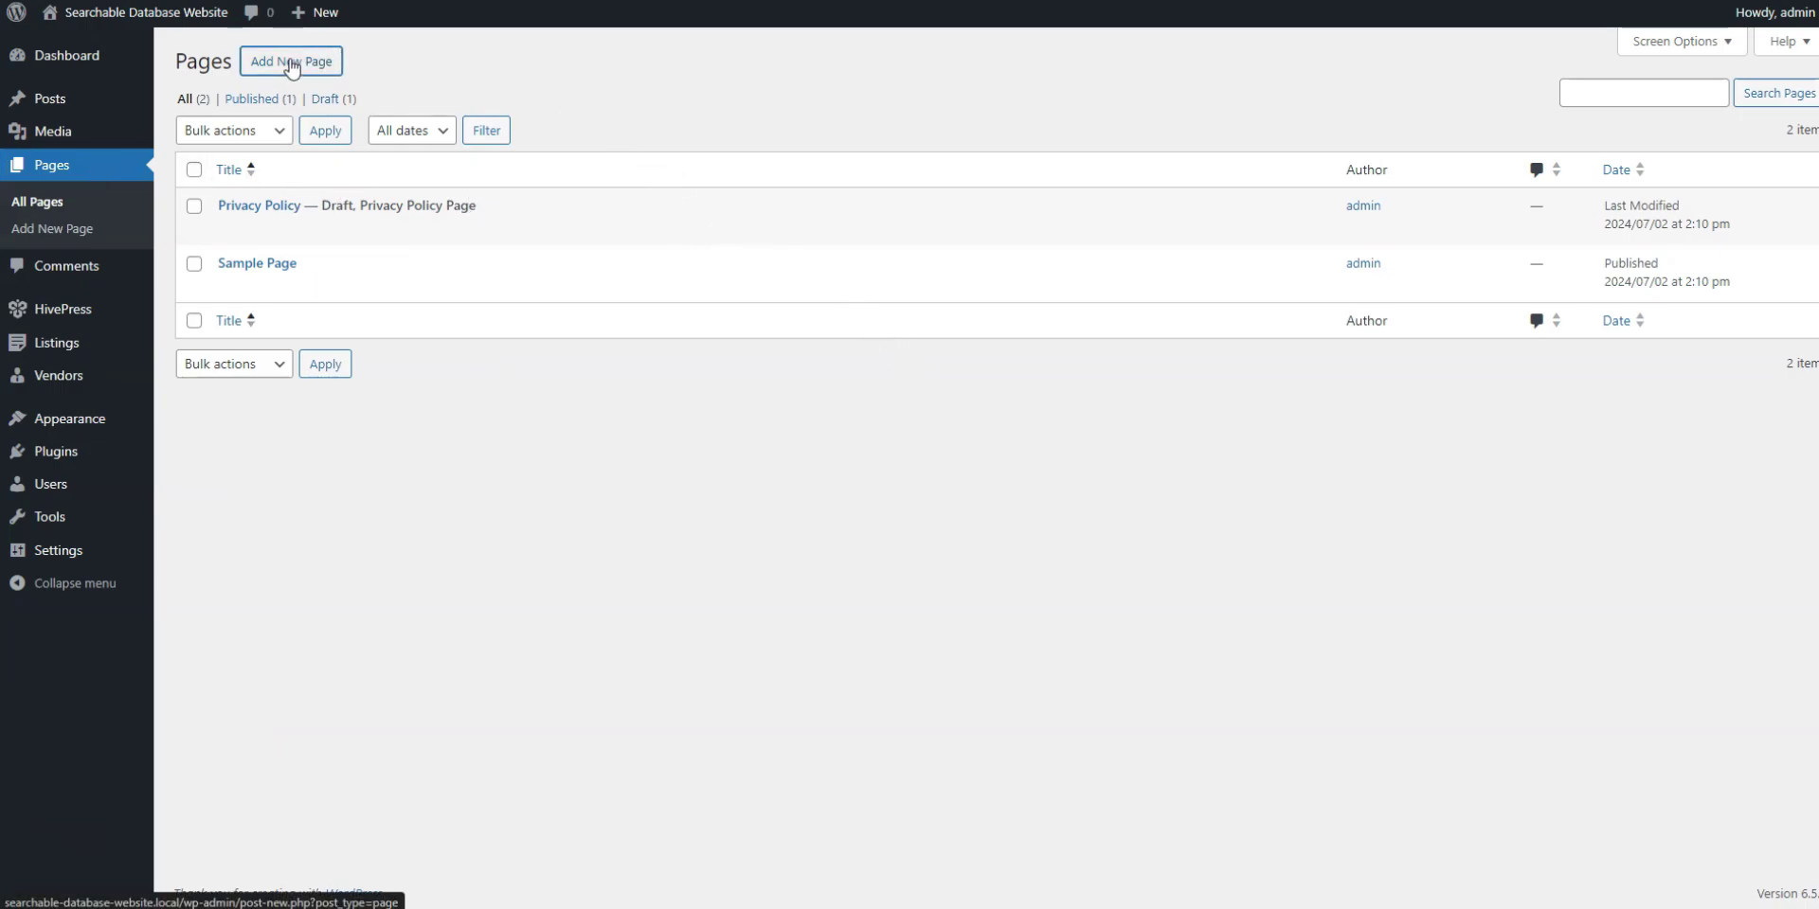
Create a new page titled Home with a centred, pasted headline heading
{"action": "left_click", "coordinate": [291, 63]}
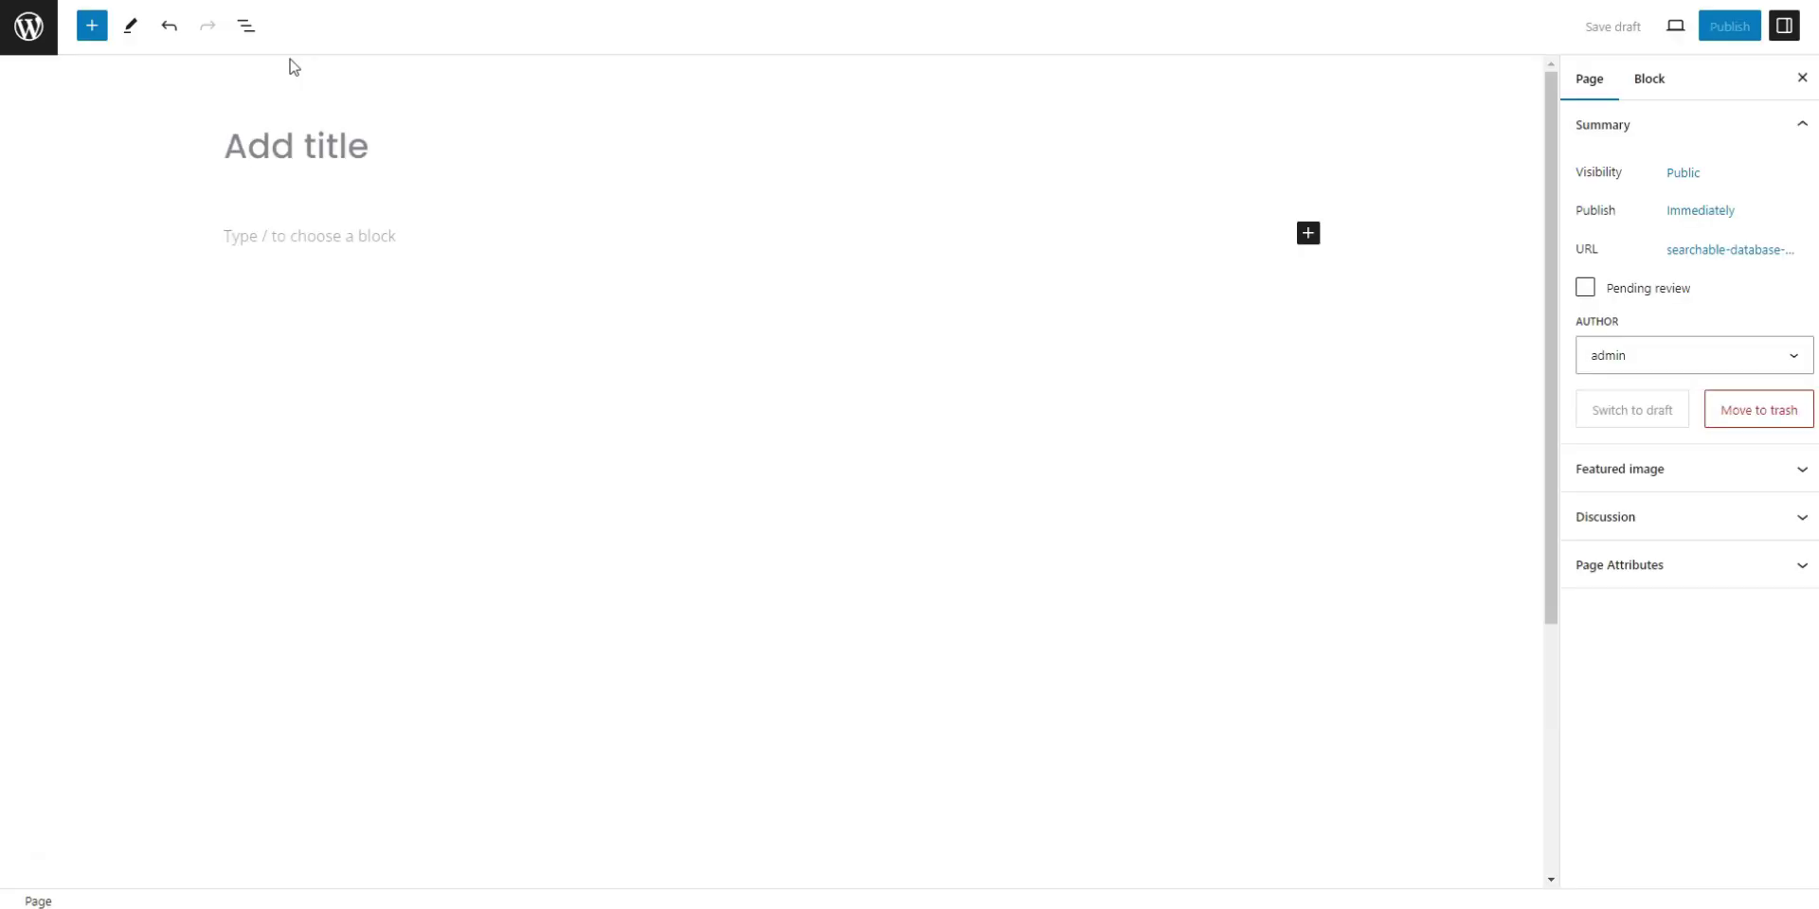
{"action": "left_click", "coordinate": [277, 135]}
{"action": "type", "text": "Home"}
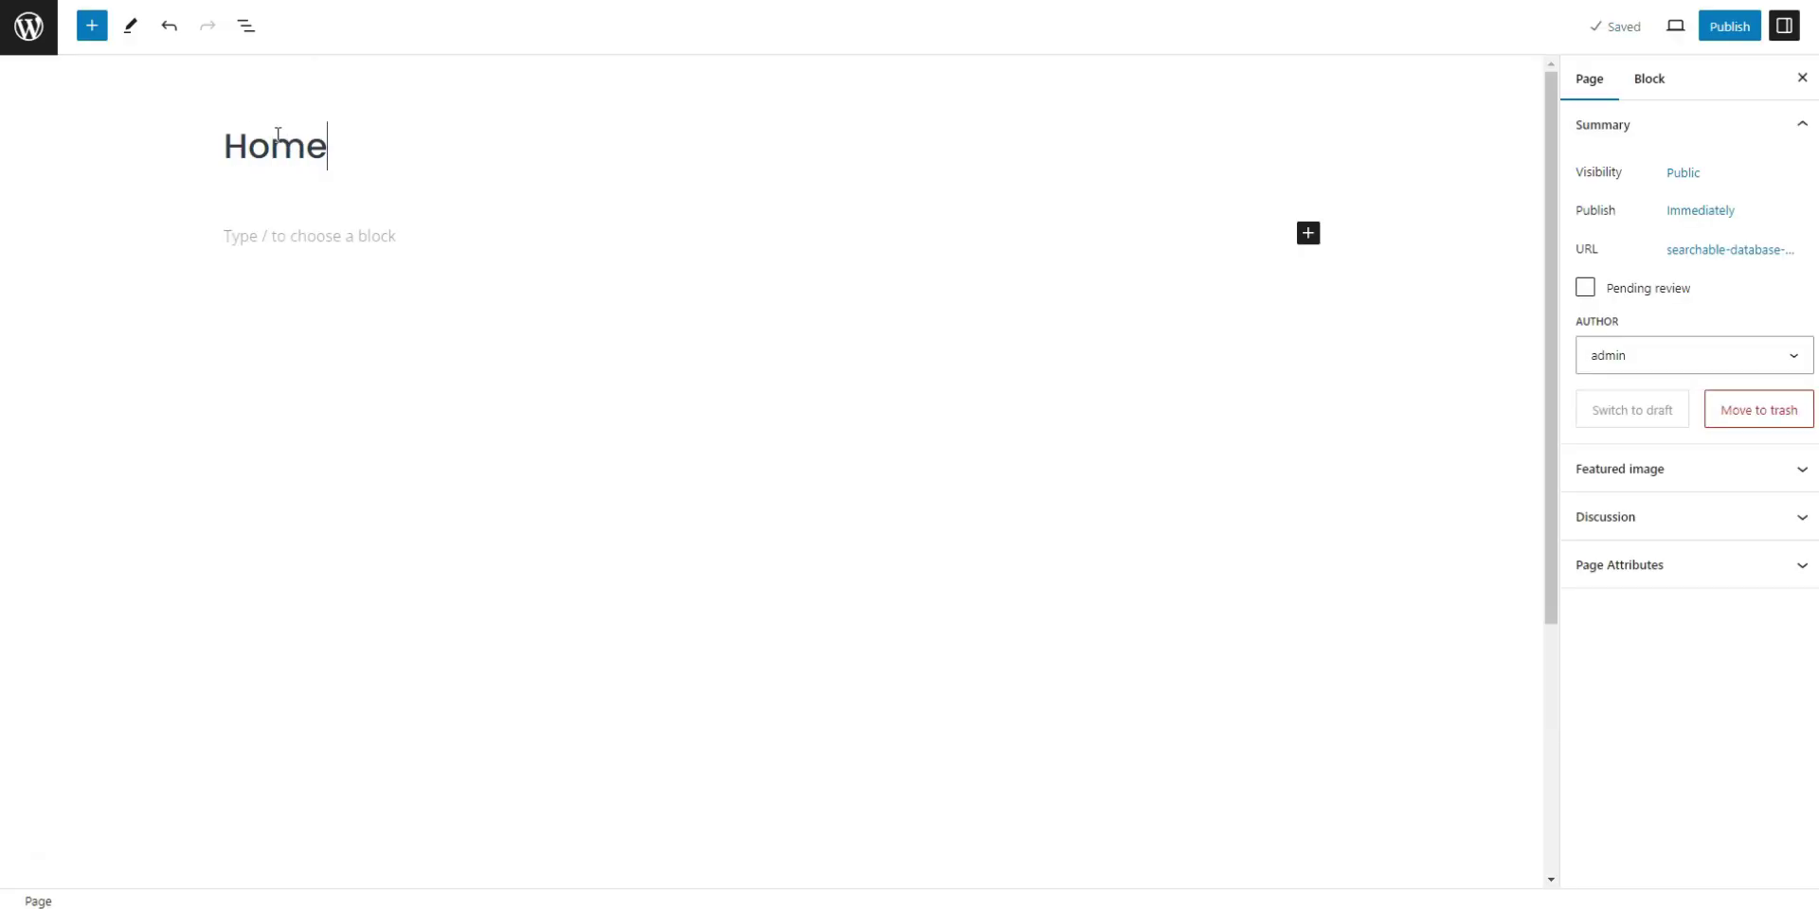
{"action": "left_click", "coordinate": [1307, 233]}
{"action": "left_click", "coordinate": [1565, 362]}
{"action": "type", "text": "Find any specialist in a matter of seconds"}
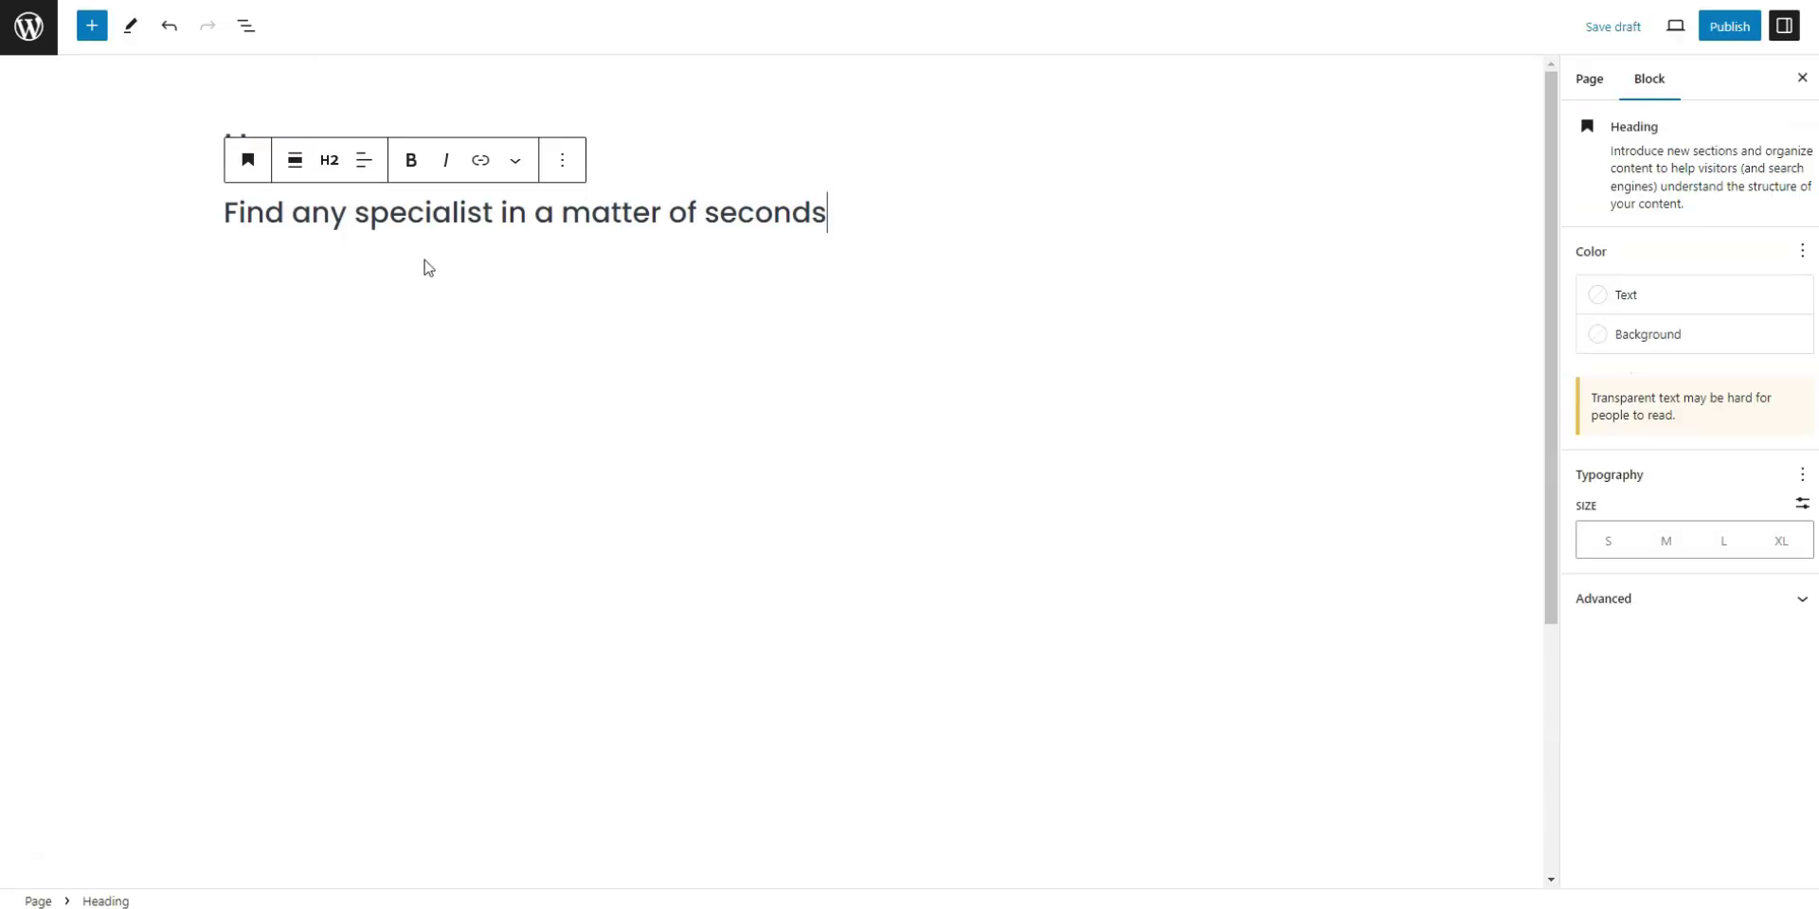
{"action": "left_click", "coordinate": [367, 168]}
{"action": "left_click", "coordinate": [451, 257]}
{"action": "left_click", "coordinate": [942, 272]}
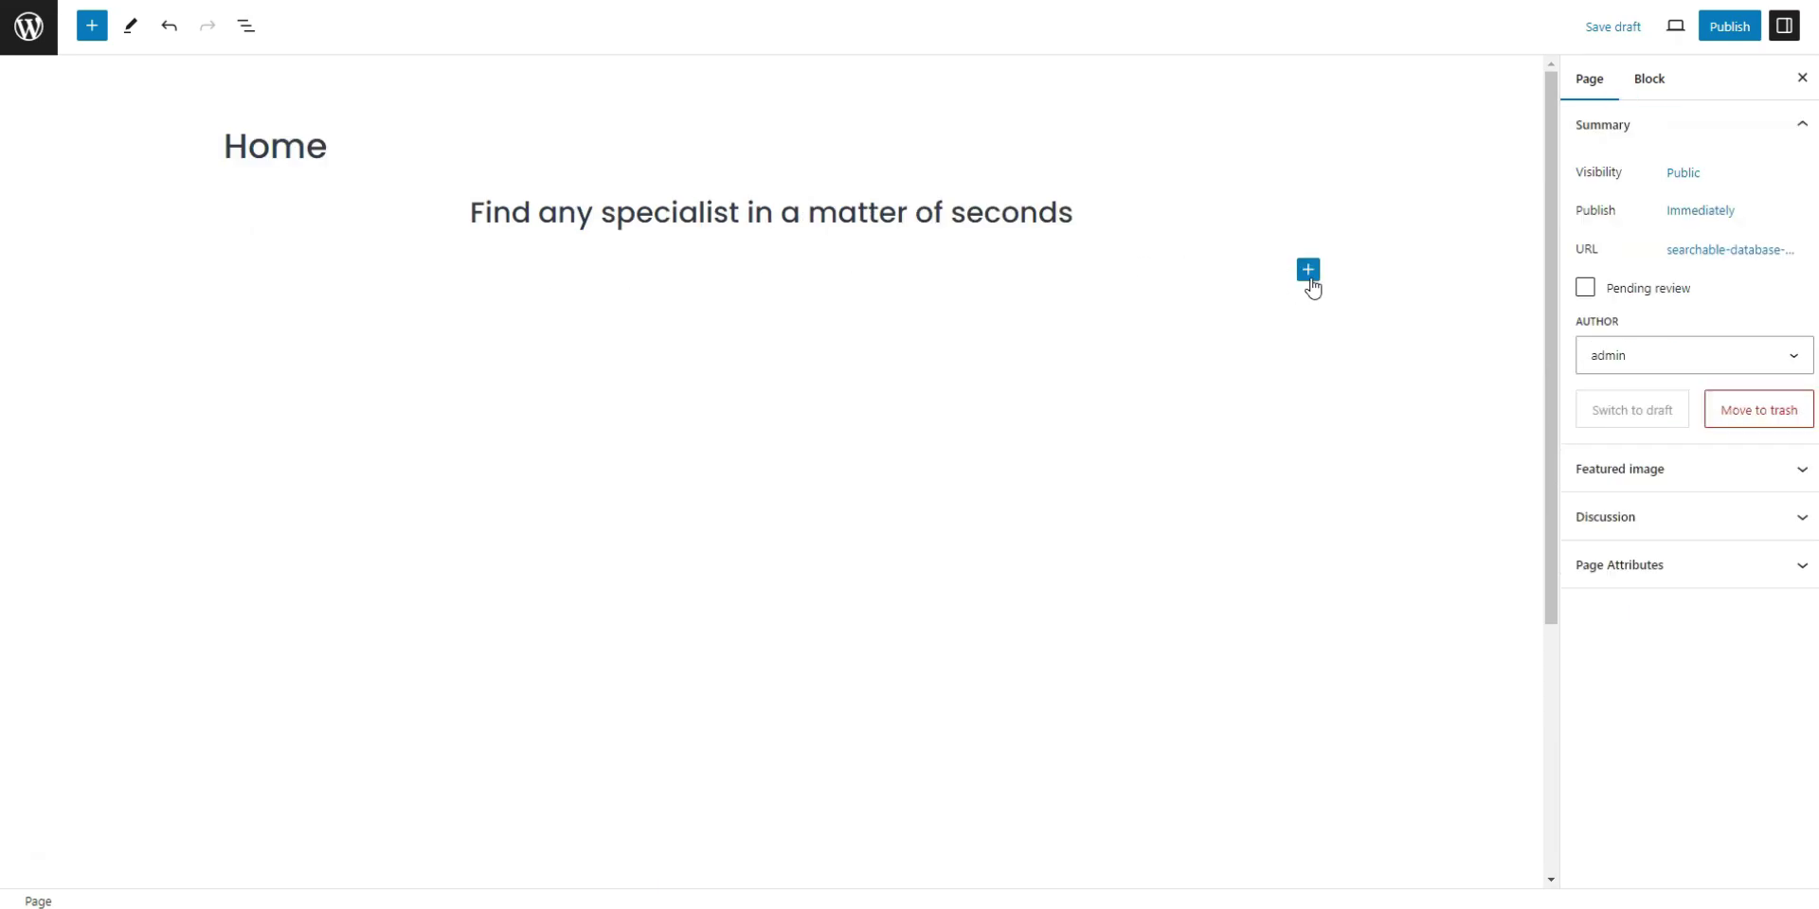
Add a centred, medium-size subtitle paragraph below the headline
{"action": "left_click", "coordinate": [1030, 272]}
{"action": "type", "text": "All of the professionals from a variety of fields in your area"}
{"action": "left_click", "coordinate": [352, 223]}
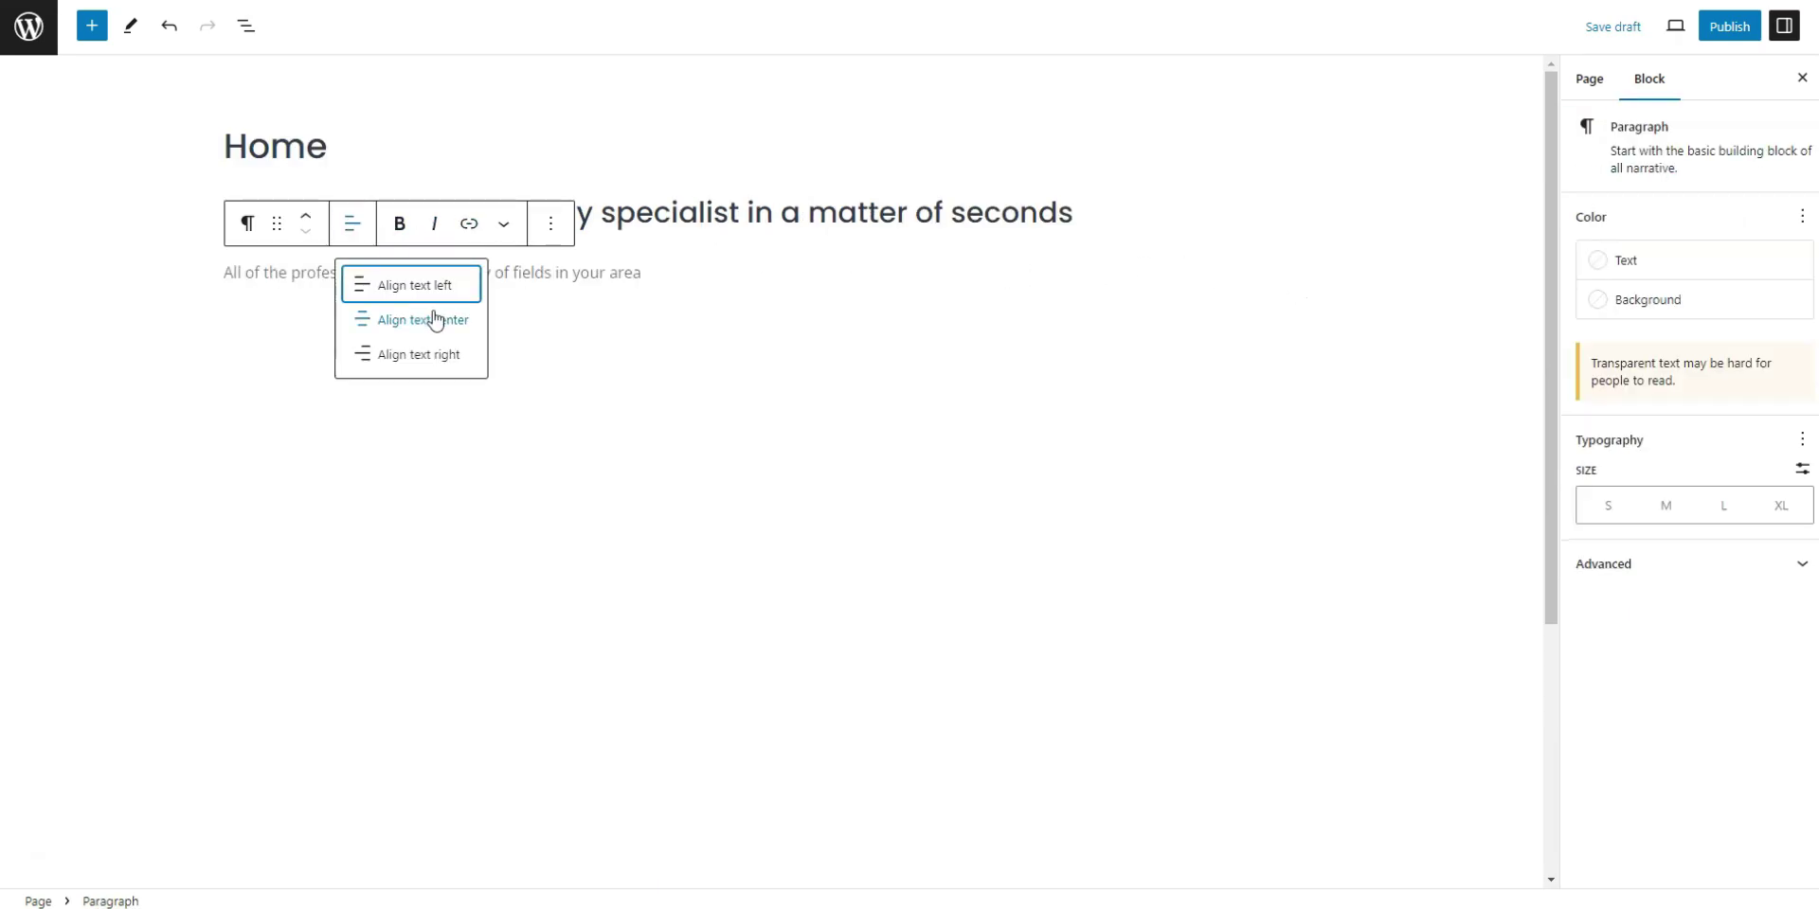
{"action": "left_click", "coordinate": [436, 320]}
{"action": "left_click", "coordinate": [1669, 503]}
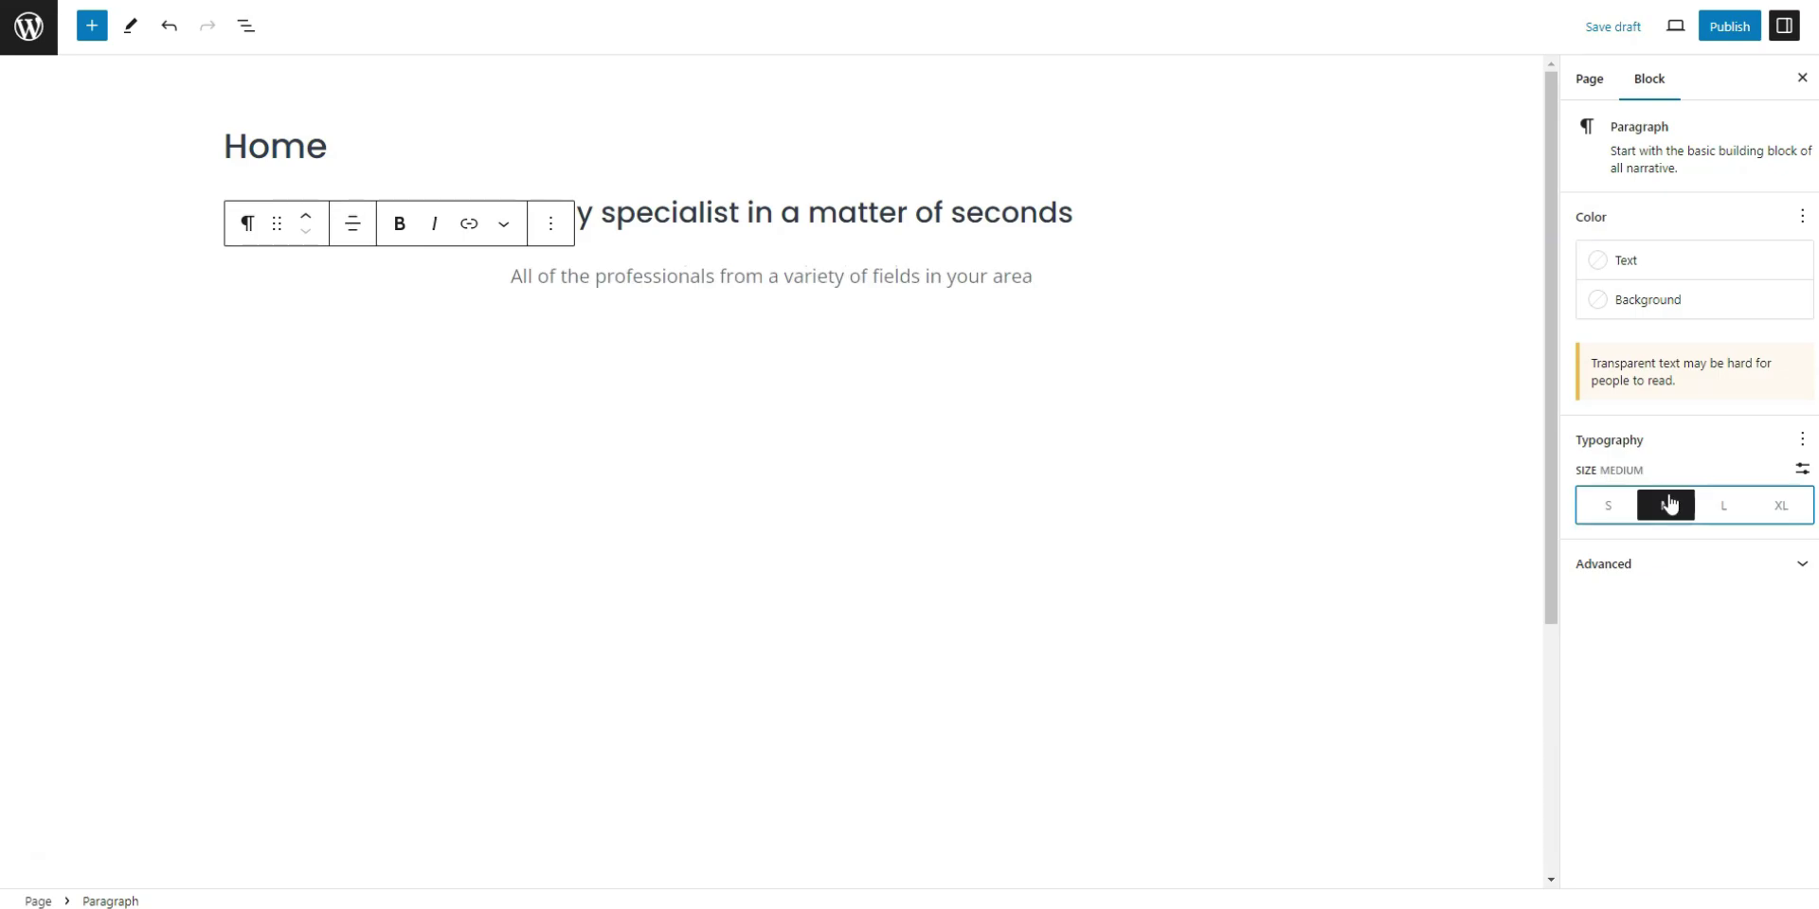
{"action": "left_click", "coordinate": [986, 519]}
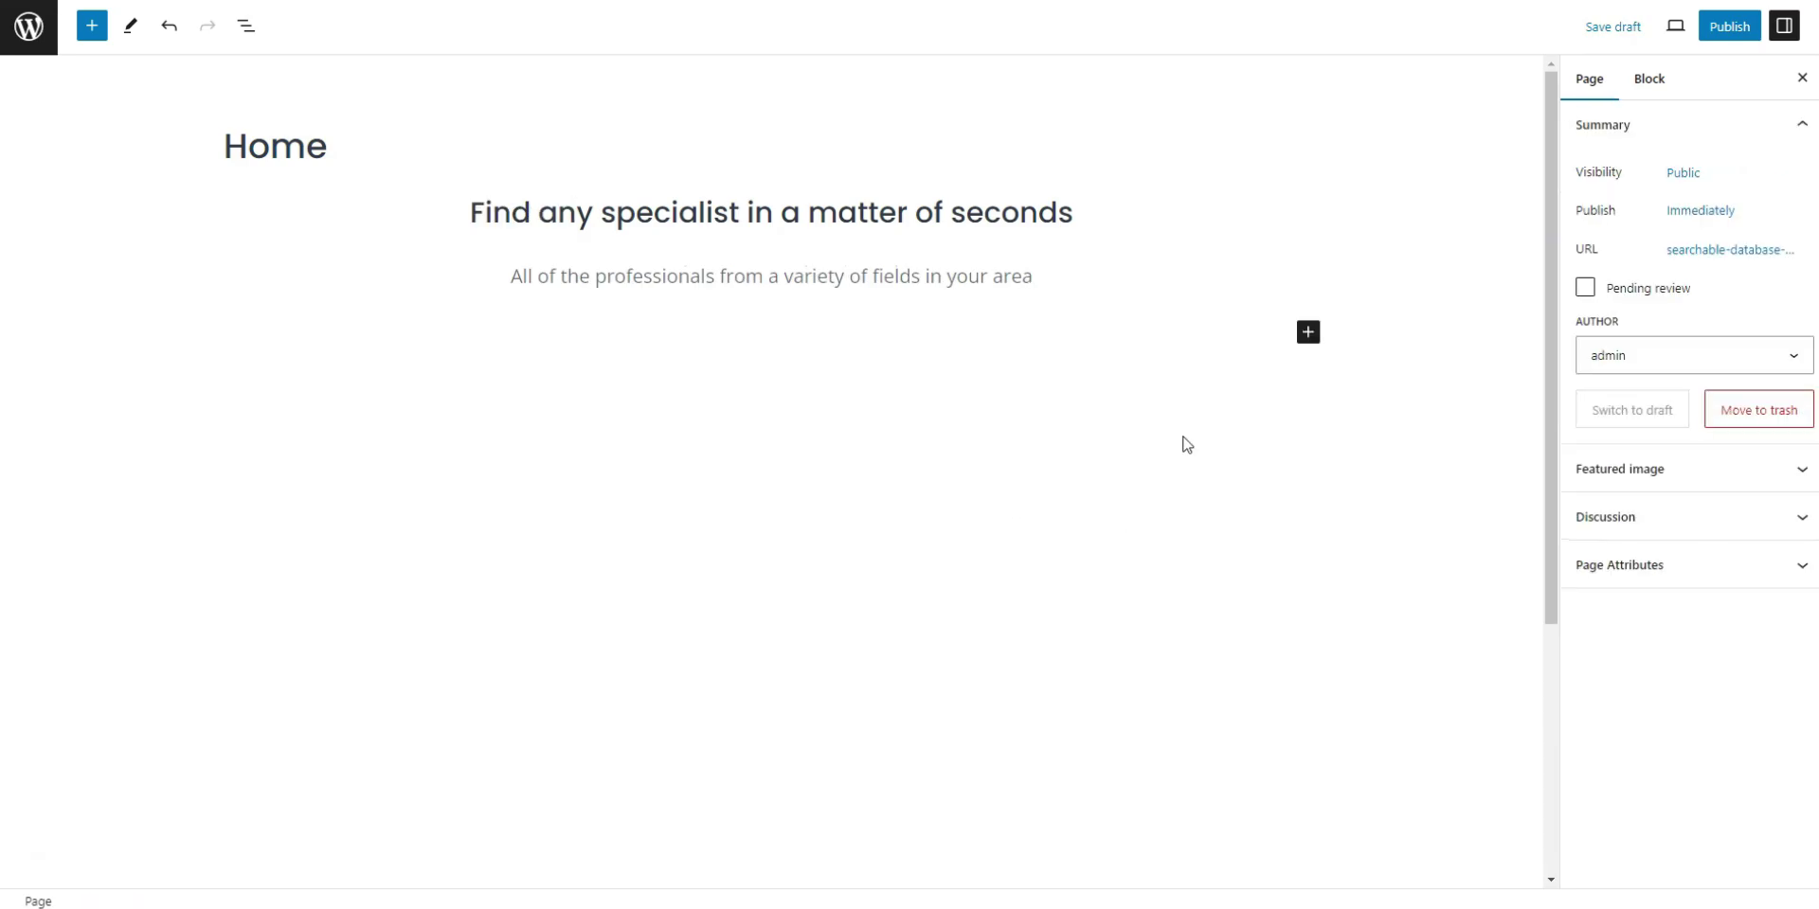
Insert the HivePress Vendor Search Form block below the subtitle
{"action": "left_click", "coordinate": [1314, 345]}
{"action": "type", "text": "HivePress"}
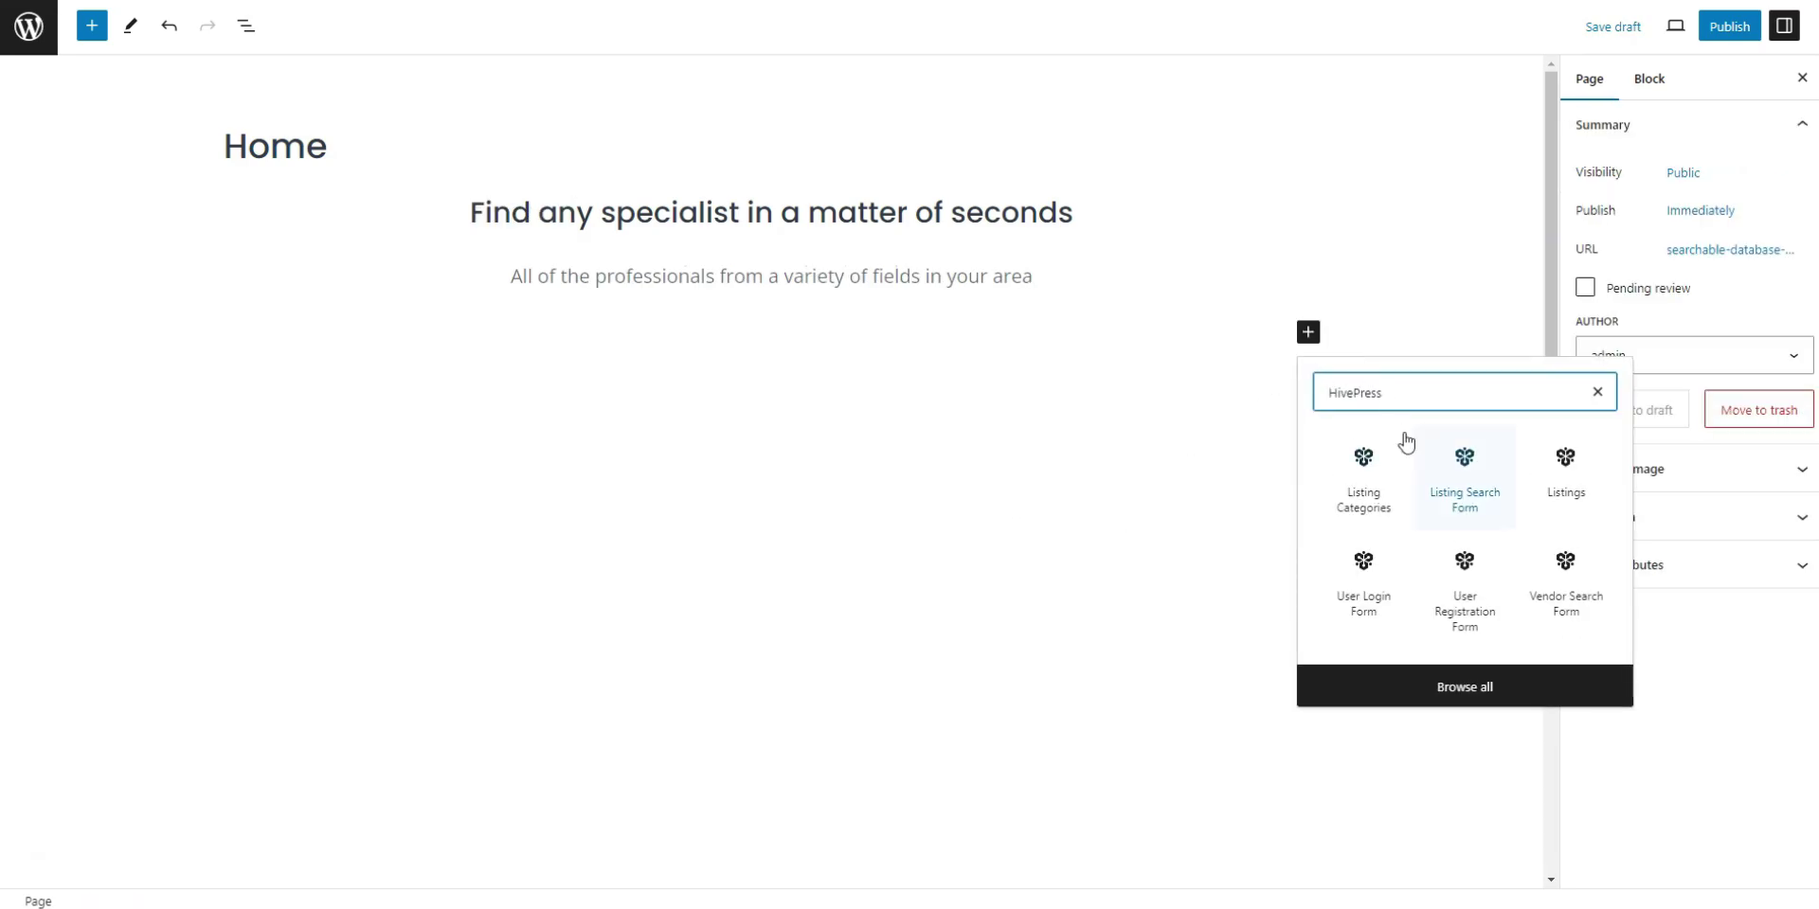
{"action": "left_click", "coordinate": [1465, 687]}
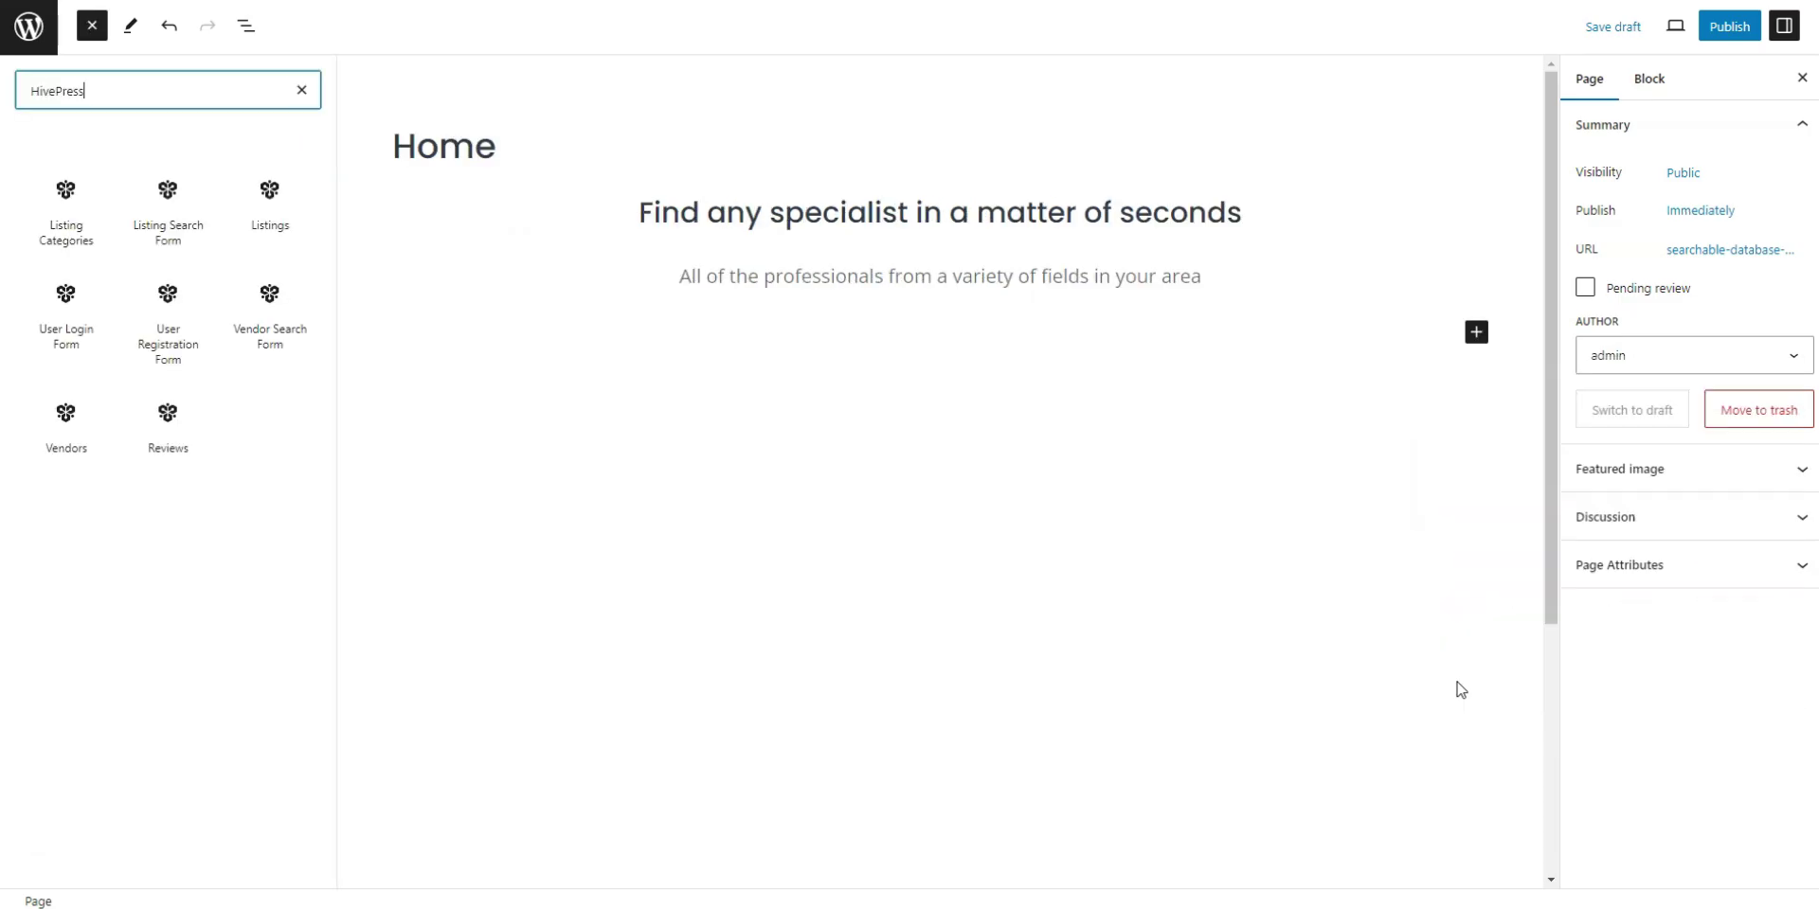
{"action": "left_click", "coordinate": [269, 309]}
{"action": "left_click", "coordinate": [1401, 459]}
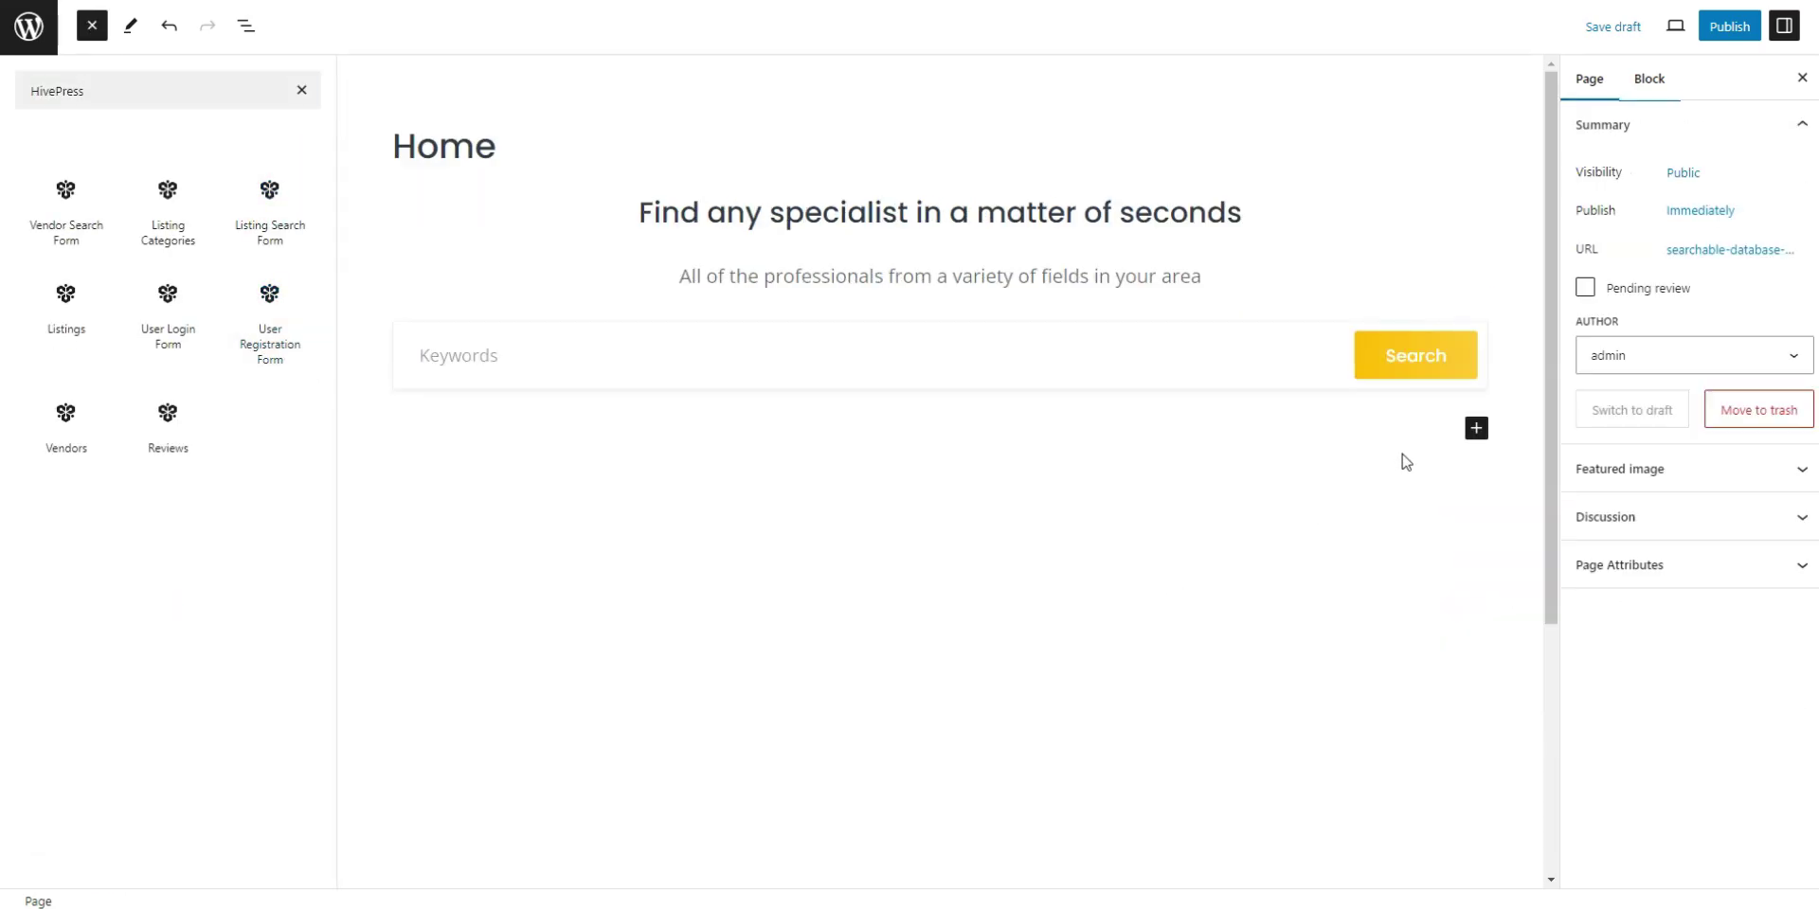
Add the HivePress Vendors block beneath the search form and publish the page
{"action": "left_click", "coordinate": [1477, 428]}
{"action": "type", "text": "HivePress"}
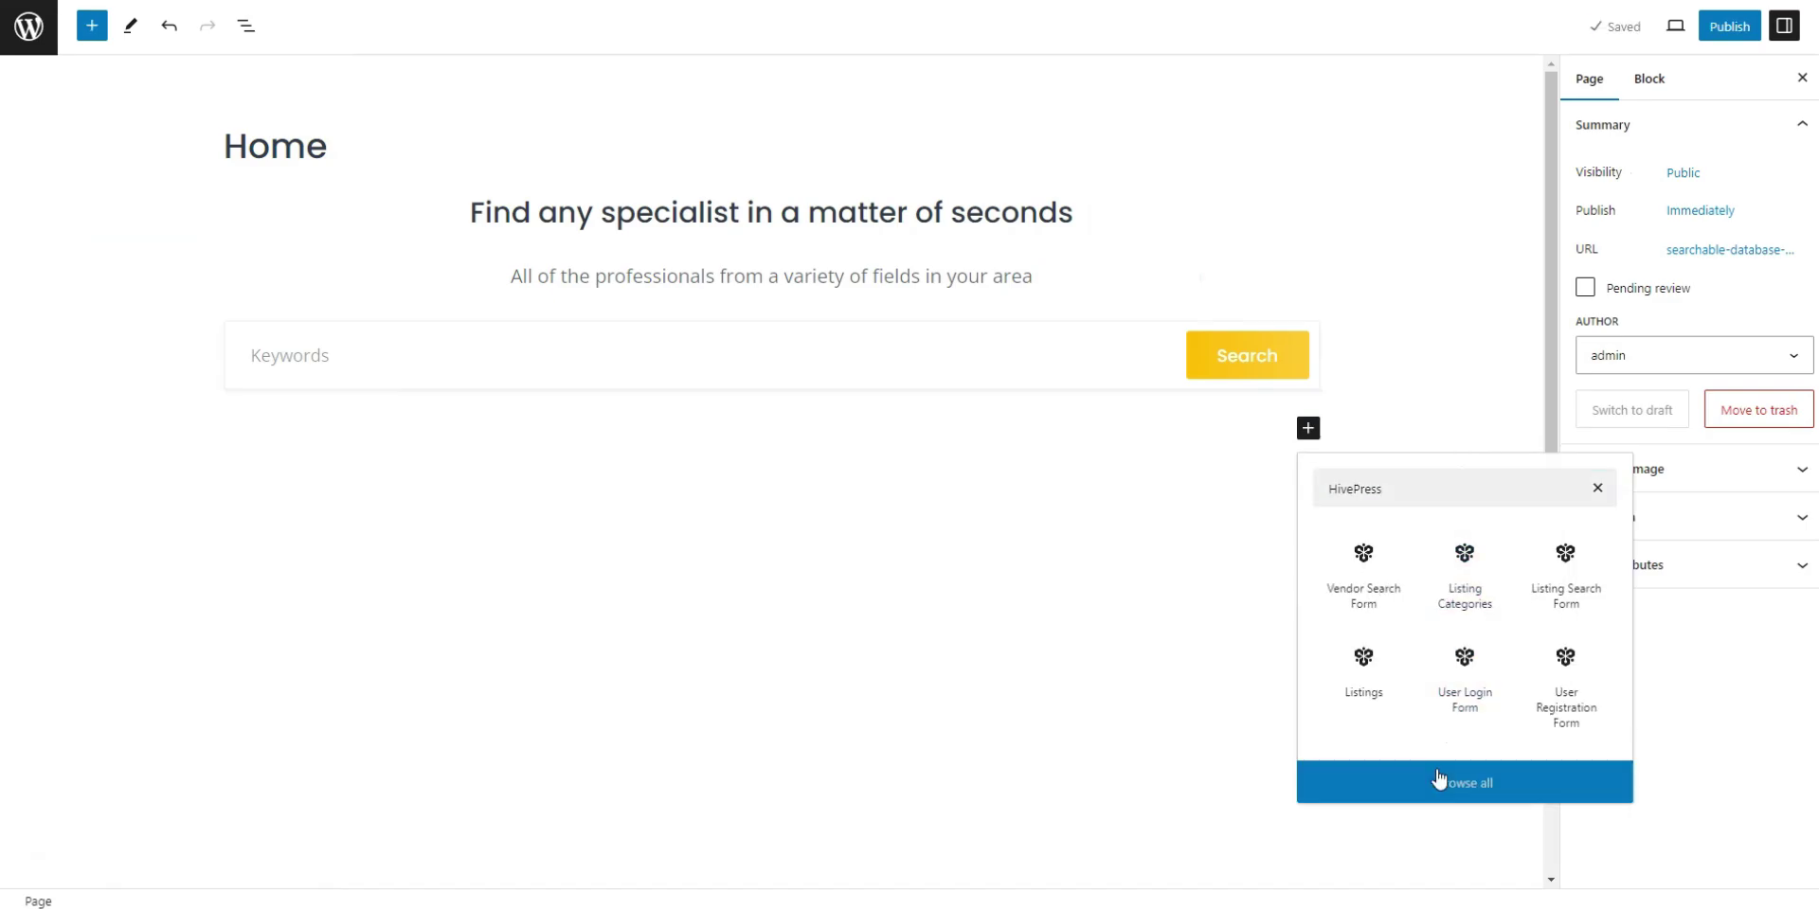
{"action": "left_click", "coordinate": [1441, 781]}
{"action": "left_click", "coordinate": [62, 415]}
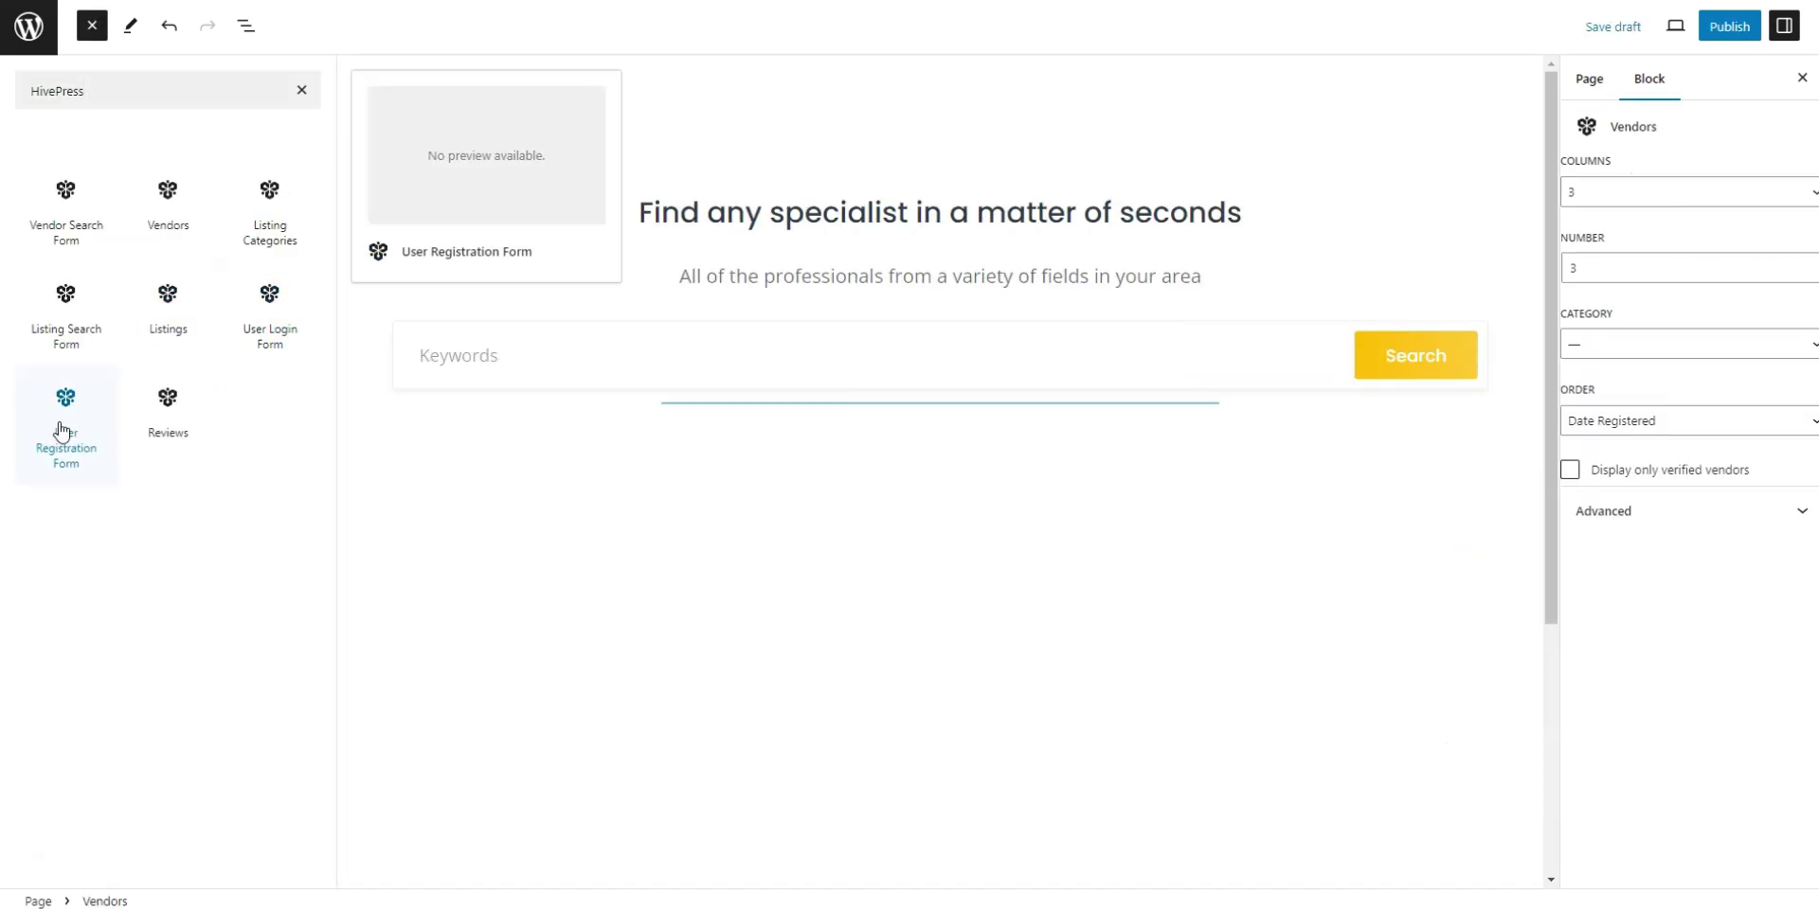
{"action": "left_click", "coordinate": [858, 633]}
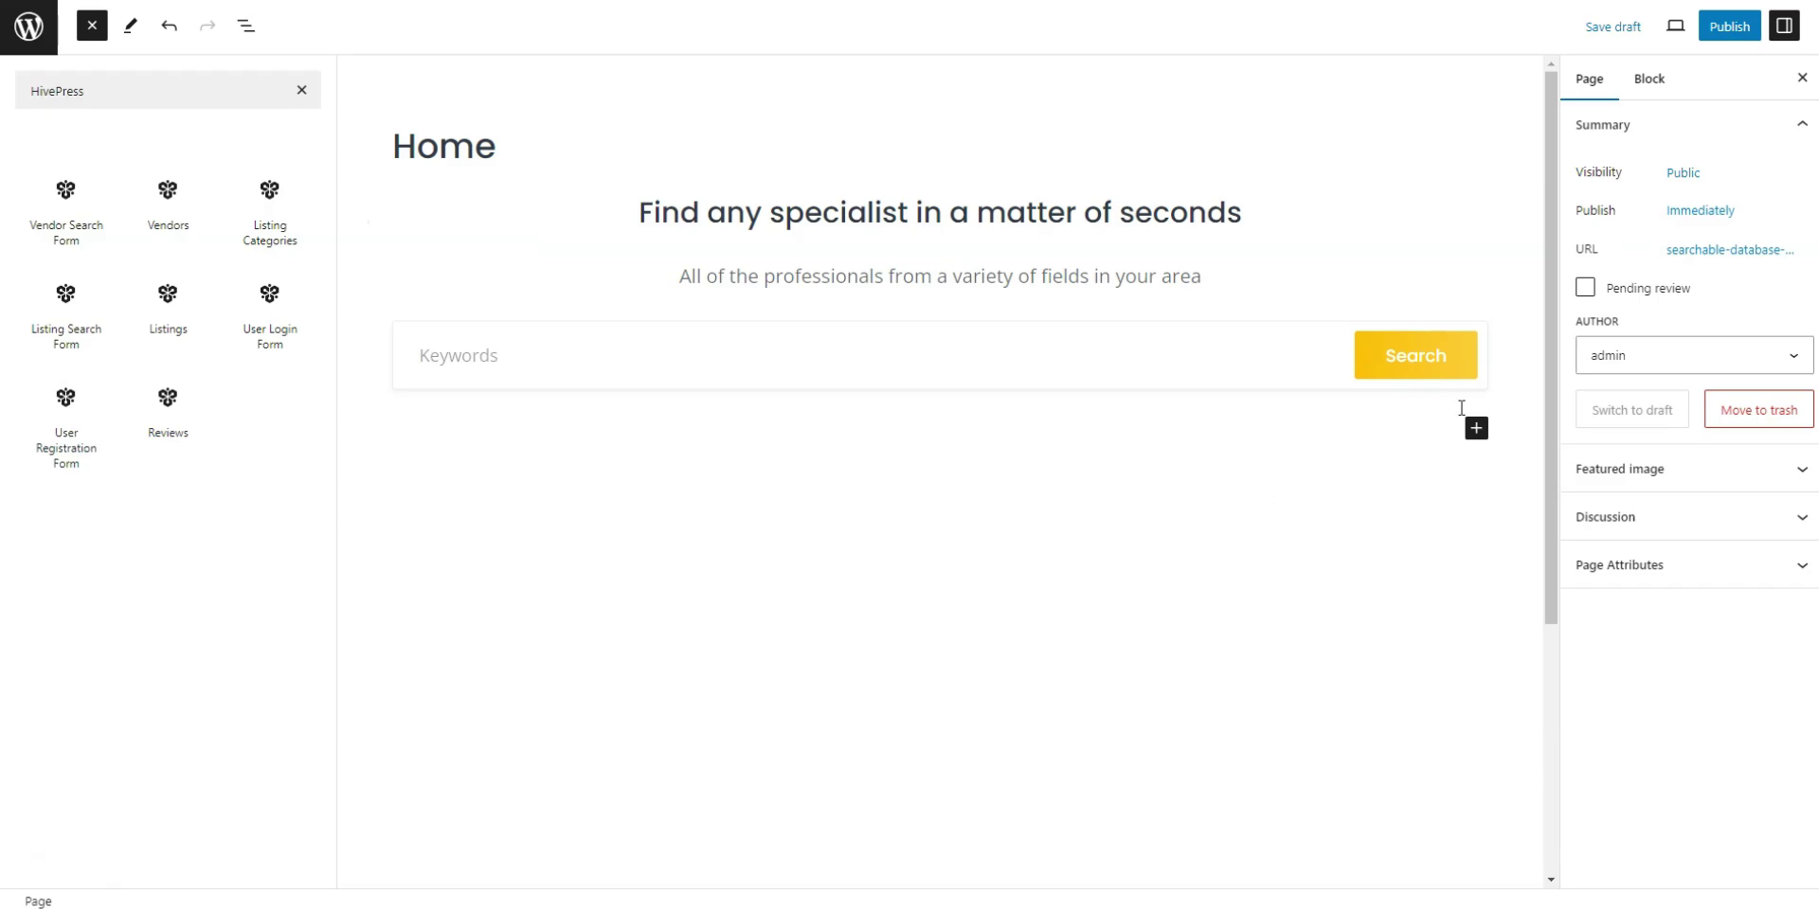
{"action": "left_click", "coordinate": [1729, 38]}
{"action": "left_click", "coordinate": [1656, 30]}
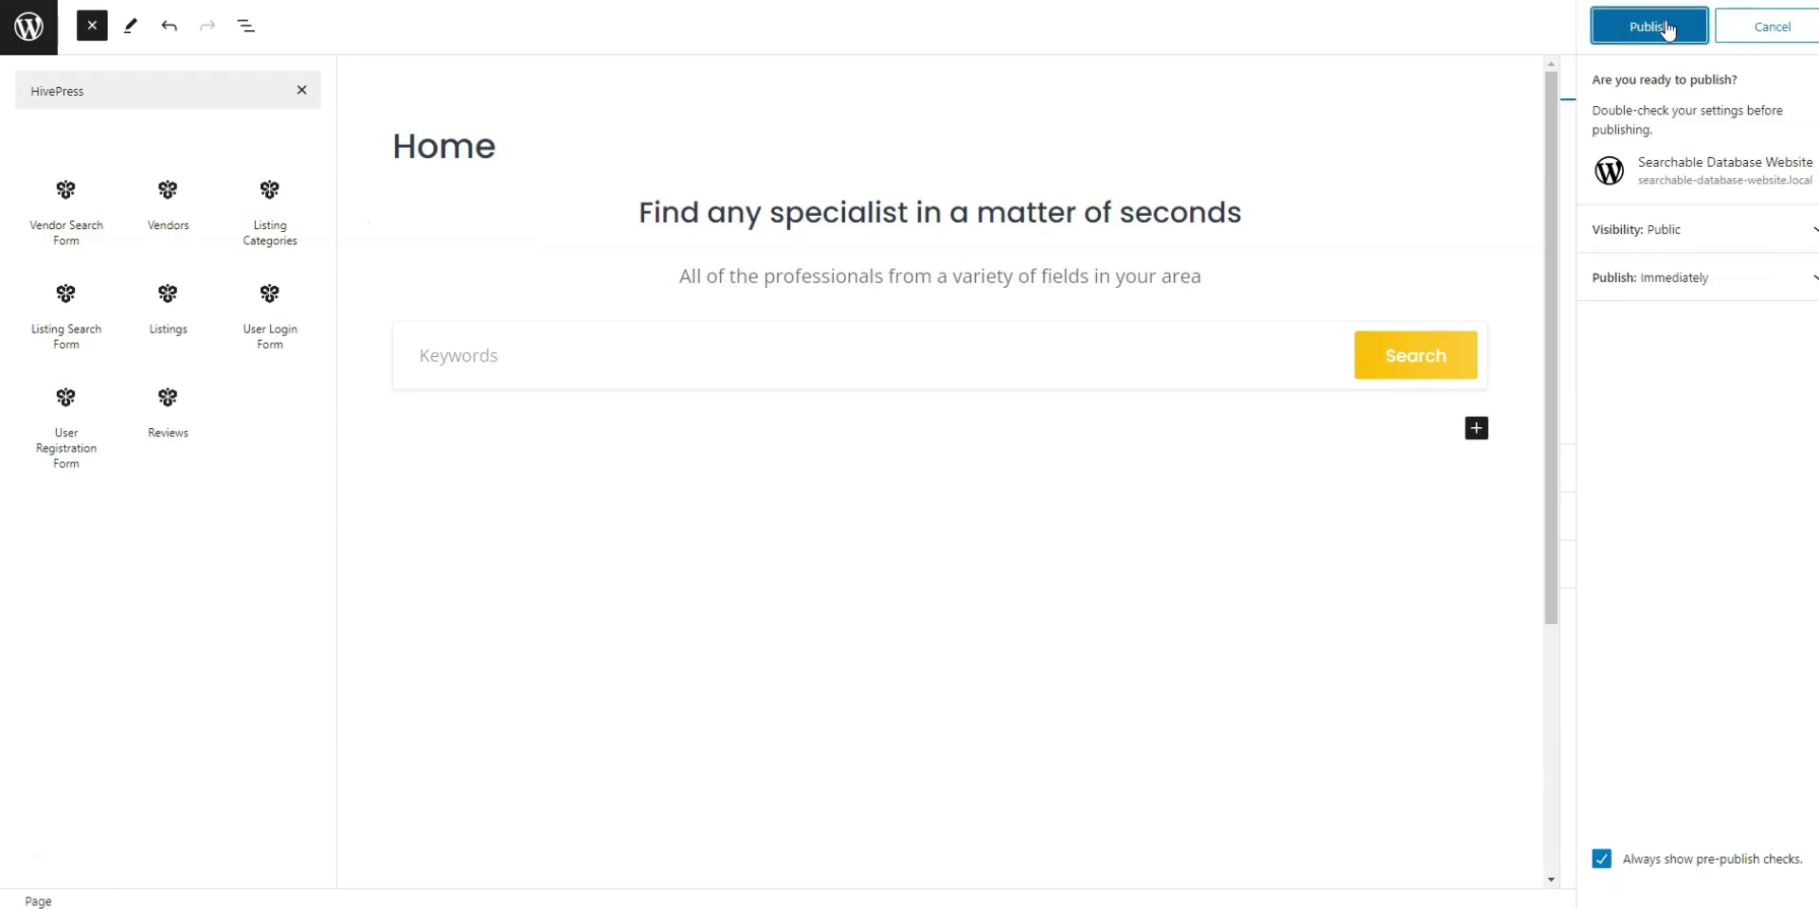
In Reading settings, use Home as a static homepage, save, and view the live site
{"action": "left_click", "coordinate": [28, 27]}
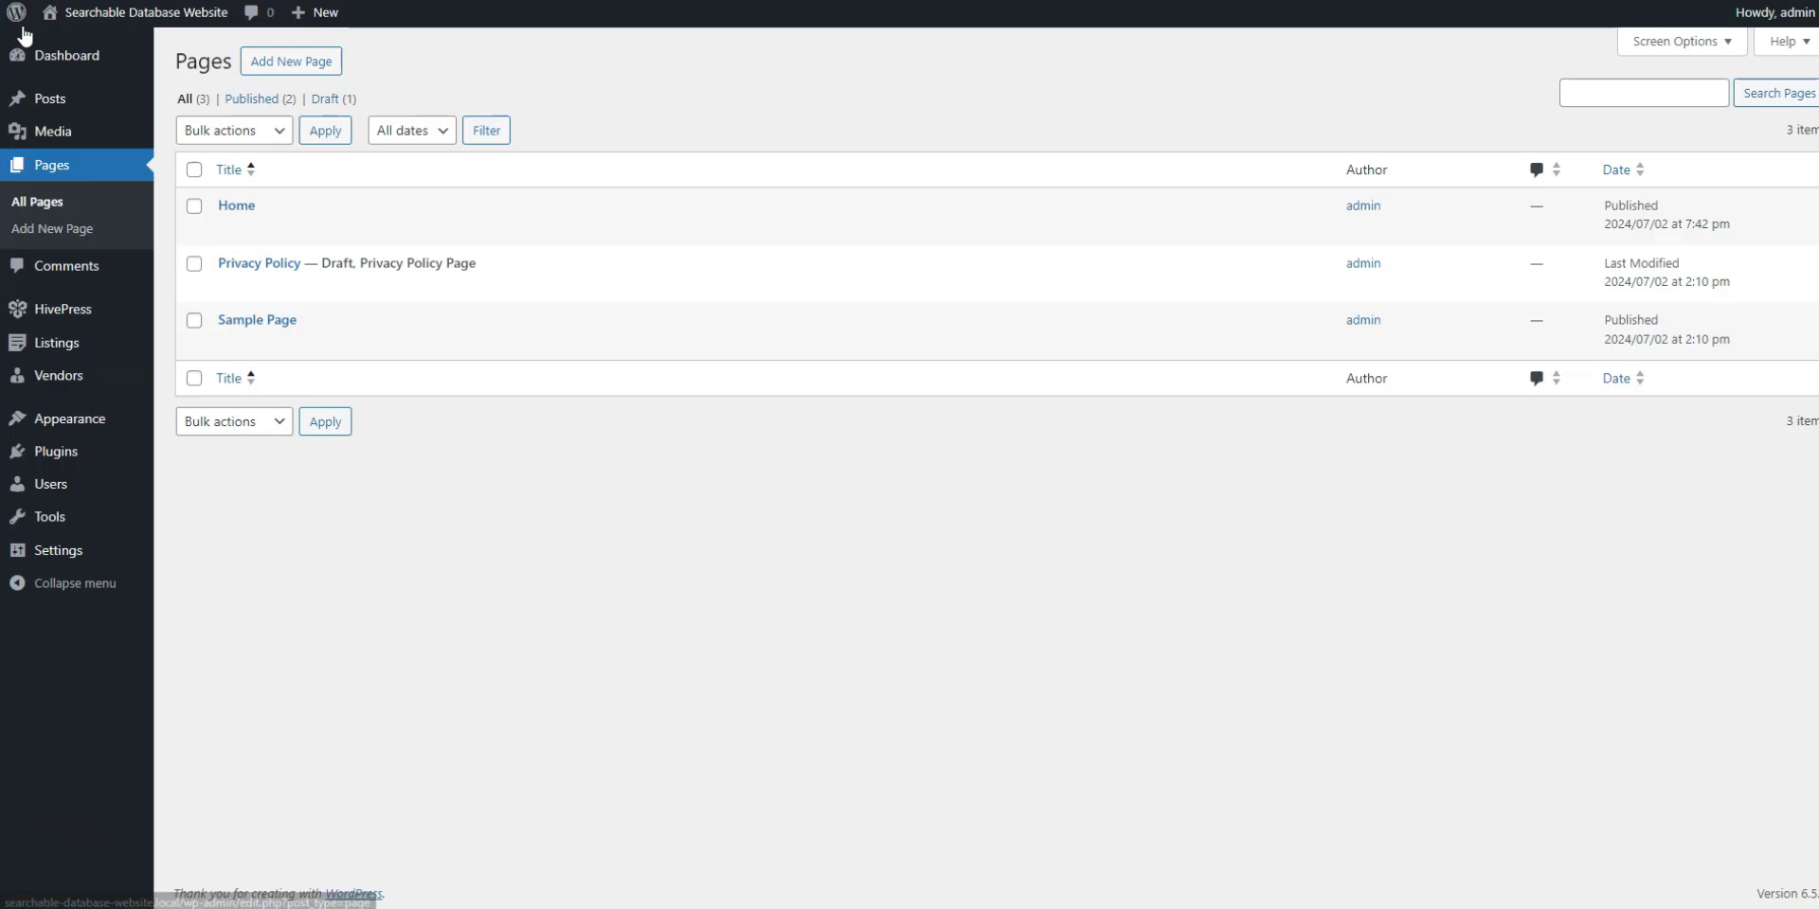
{"action": "mouse_move", "coordinate": [57, 552]}
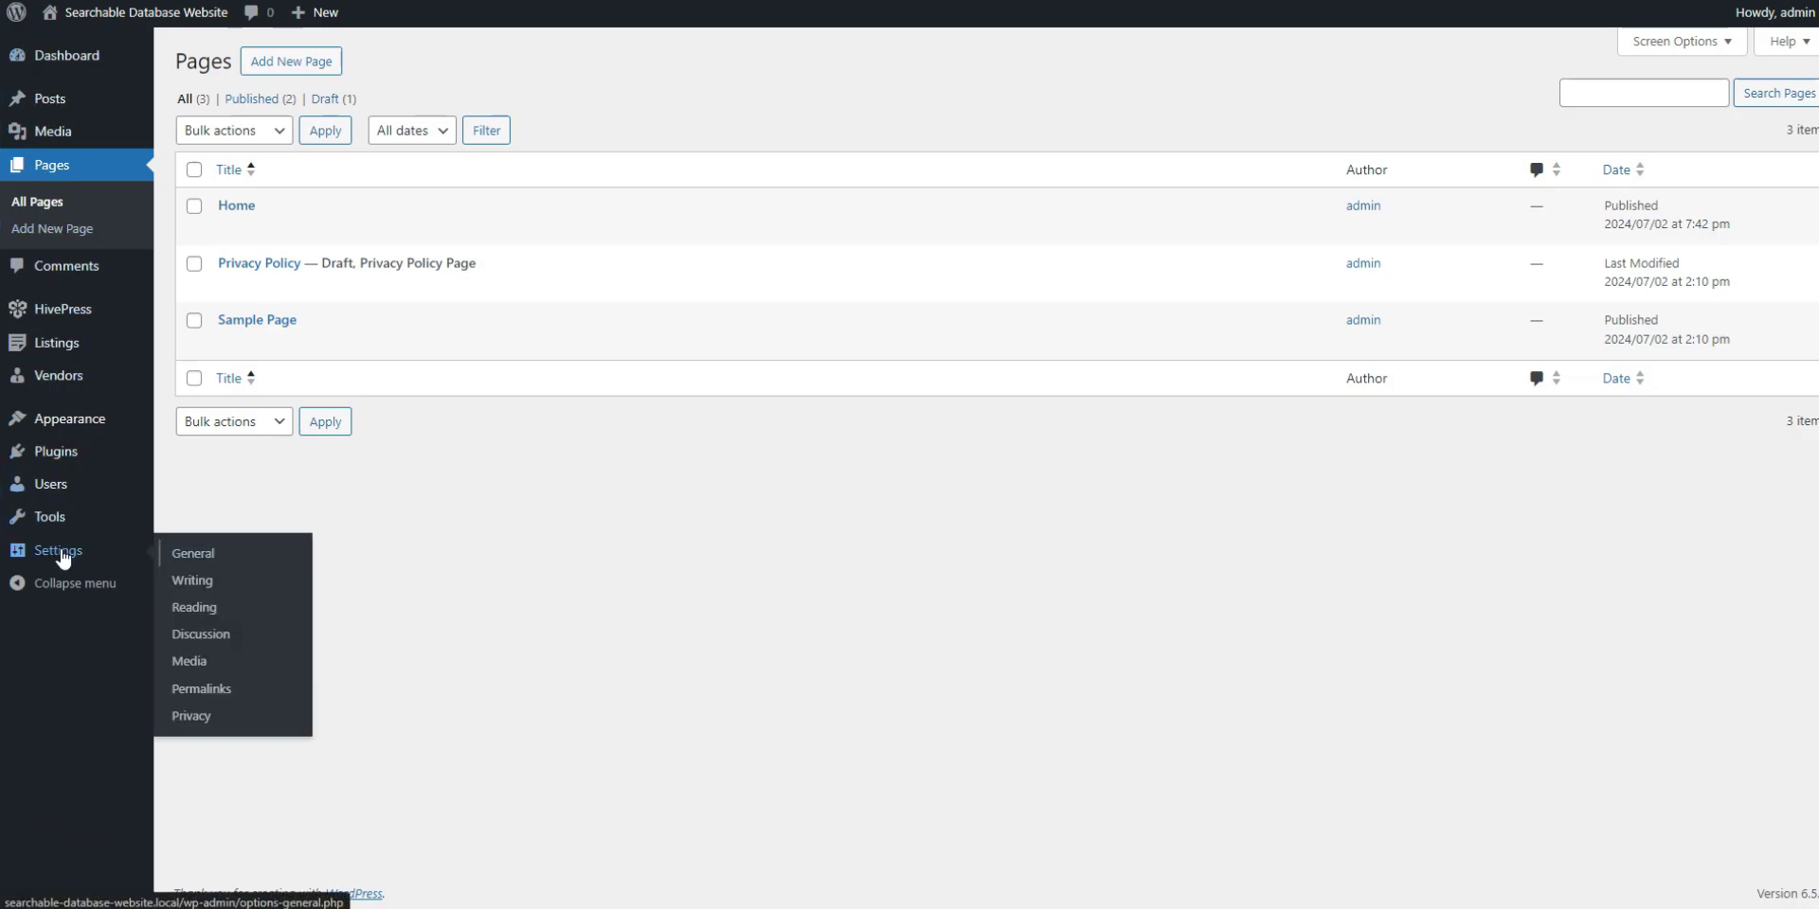
{"action": "left_click", "coordinate": [196, 613]}
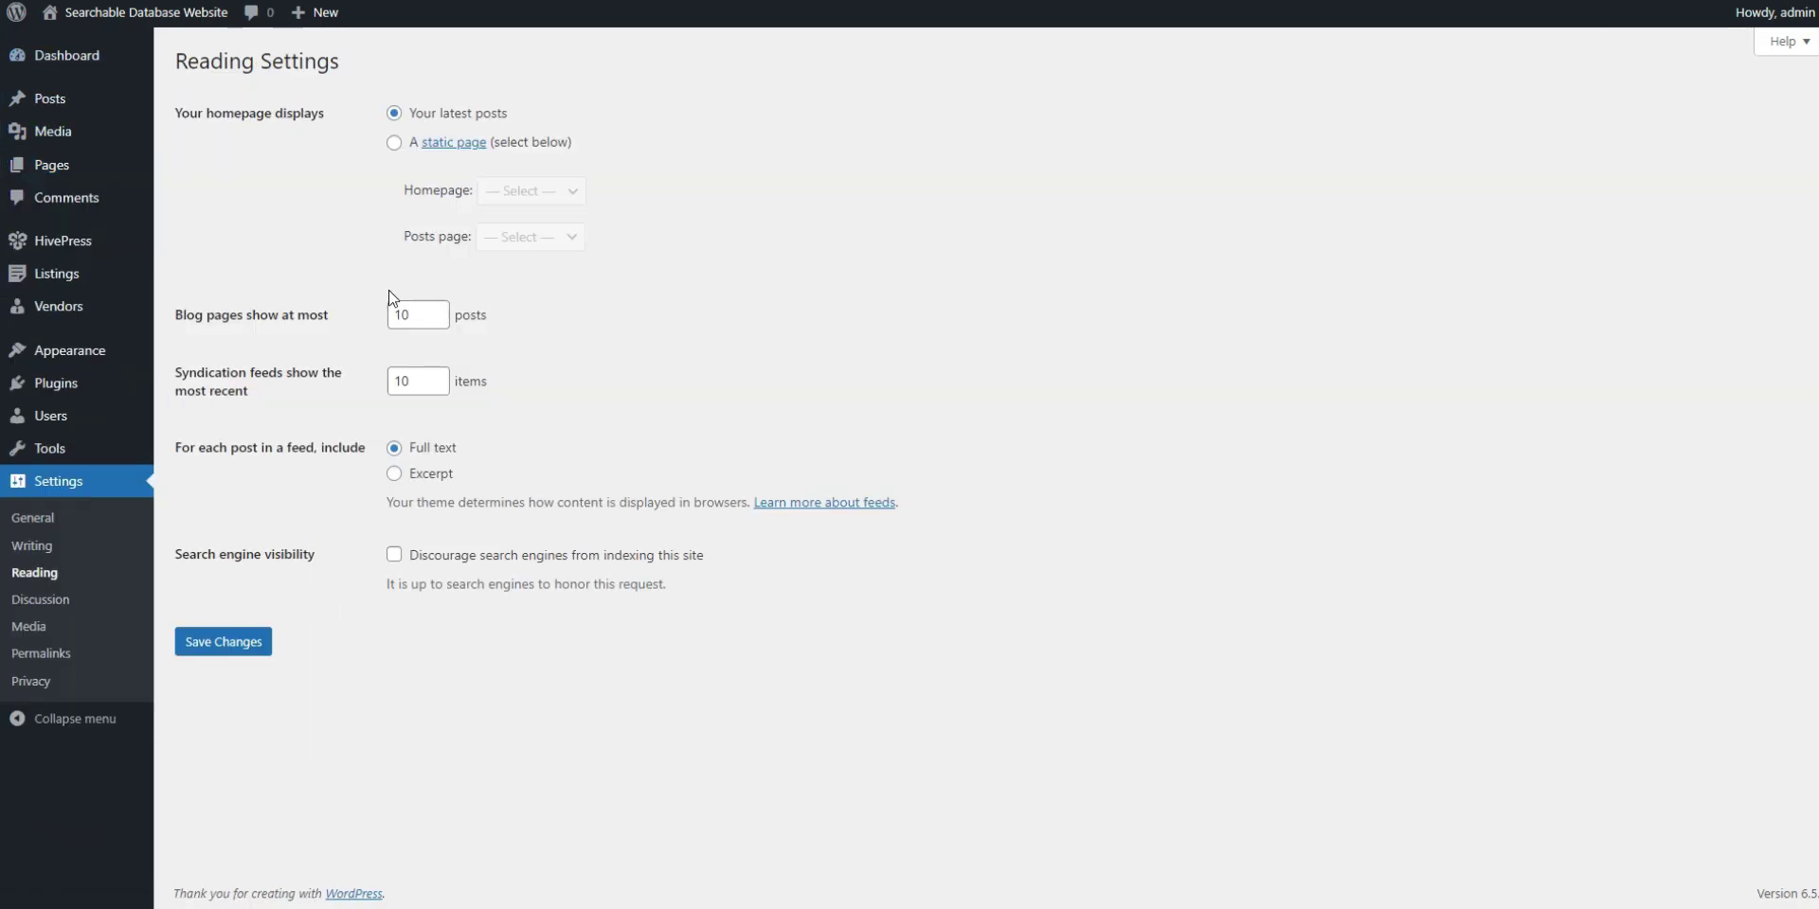
{"action": "left_click", "coordinate": [394, 143]}
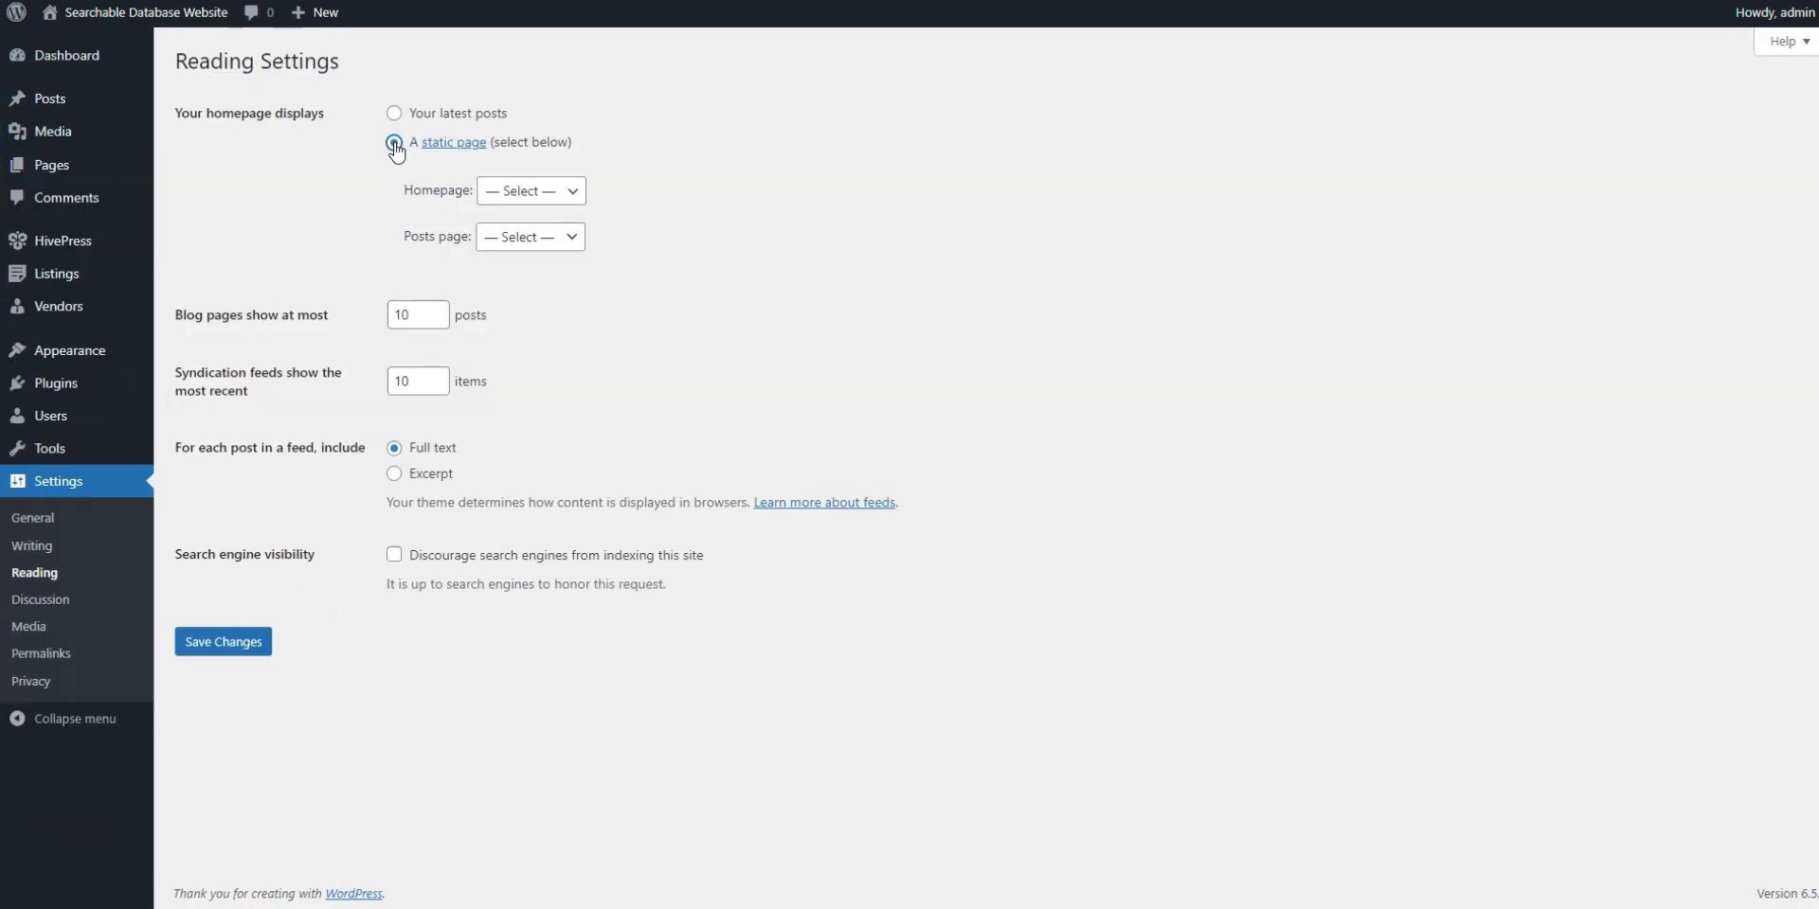
{"action": "left_click", "coordinate": [553, 191]}
{"action": "left_click", "coordinate": [527, 237]}
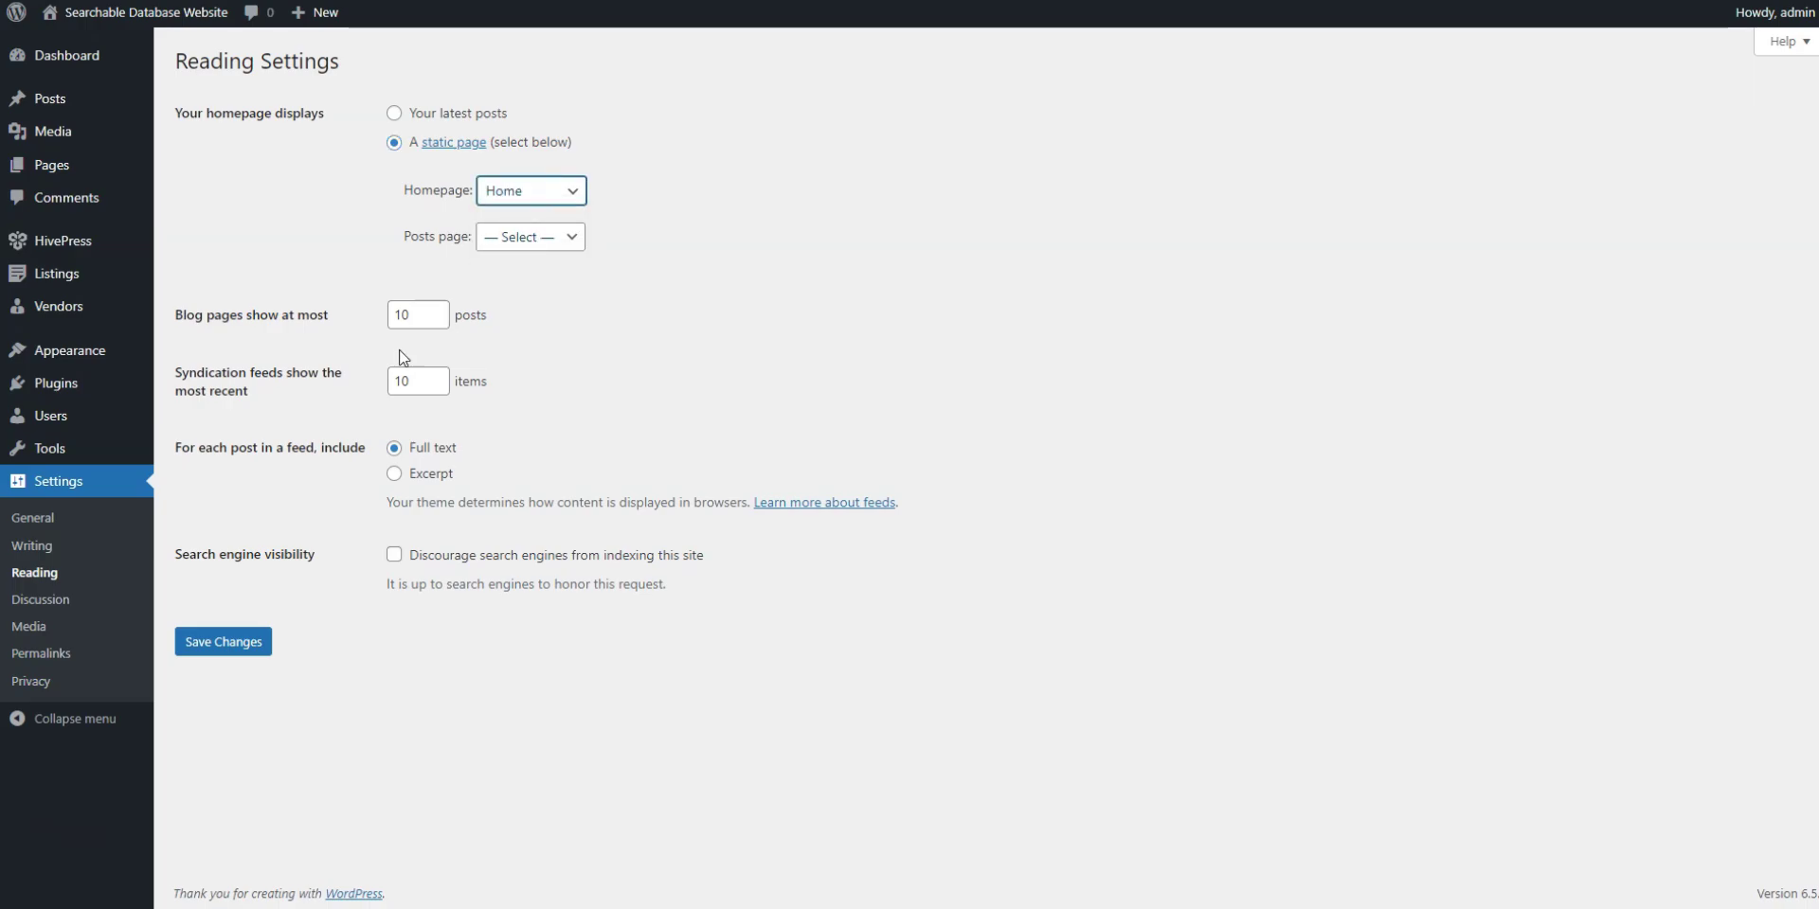
{"action": "left_click", "coordinate": [238, 645]}
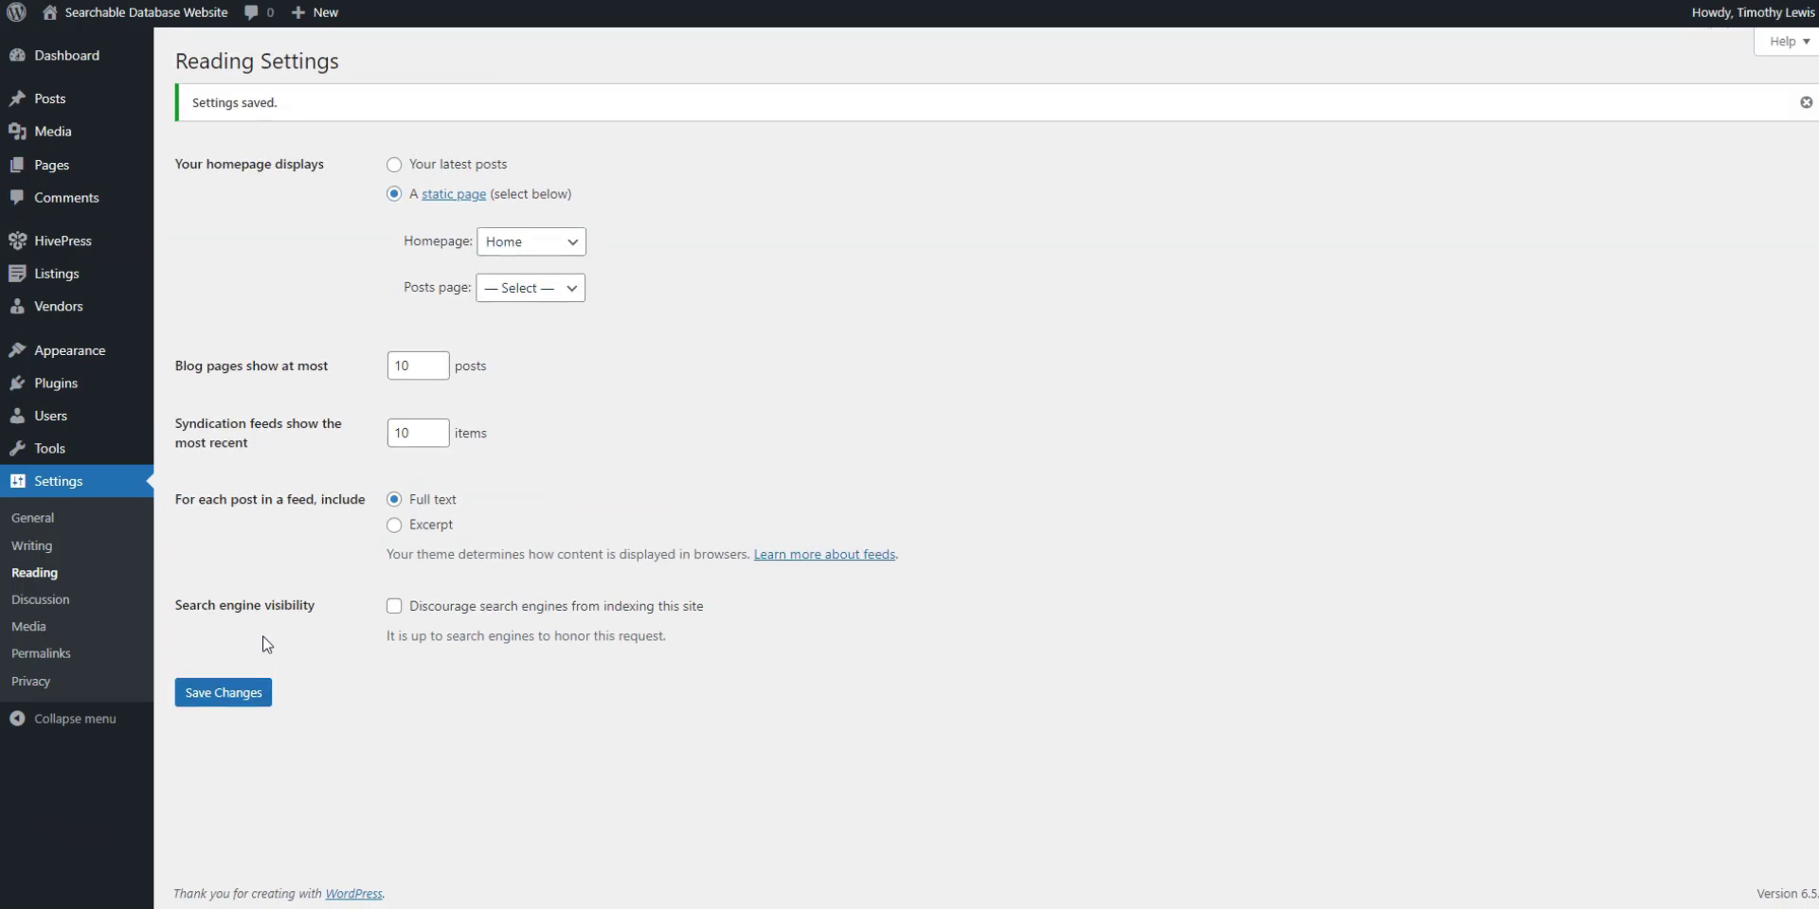
{"action": "left_click", "coordinate": [71, 21]}
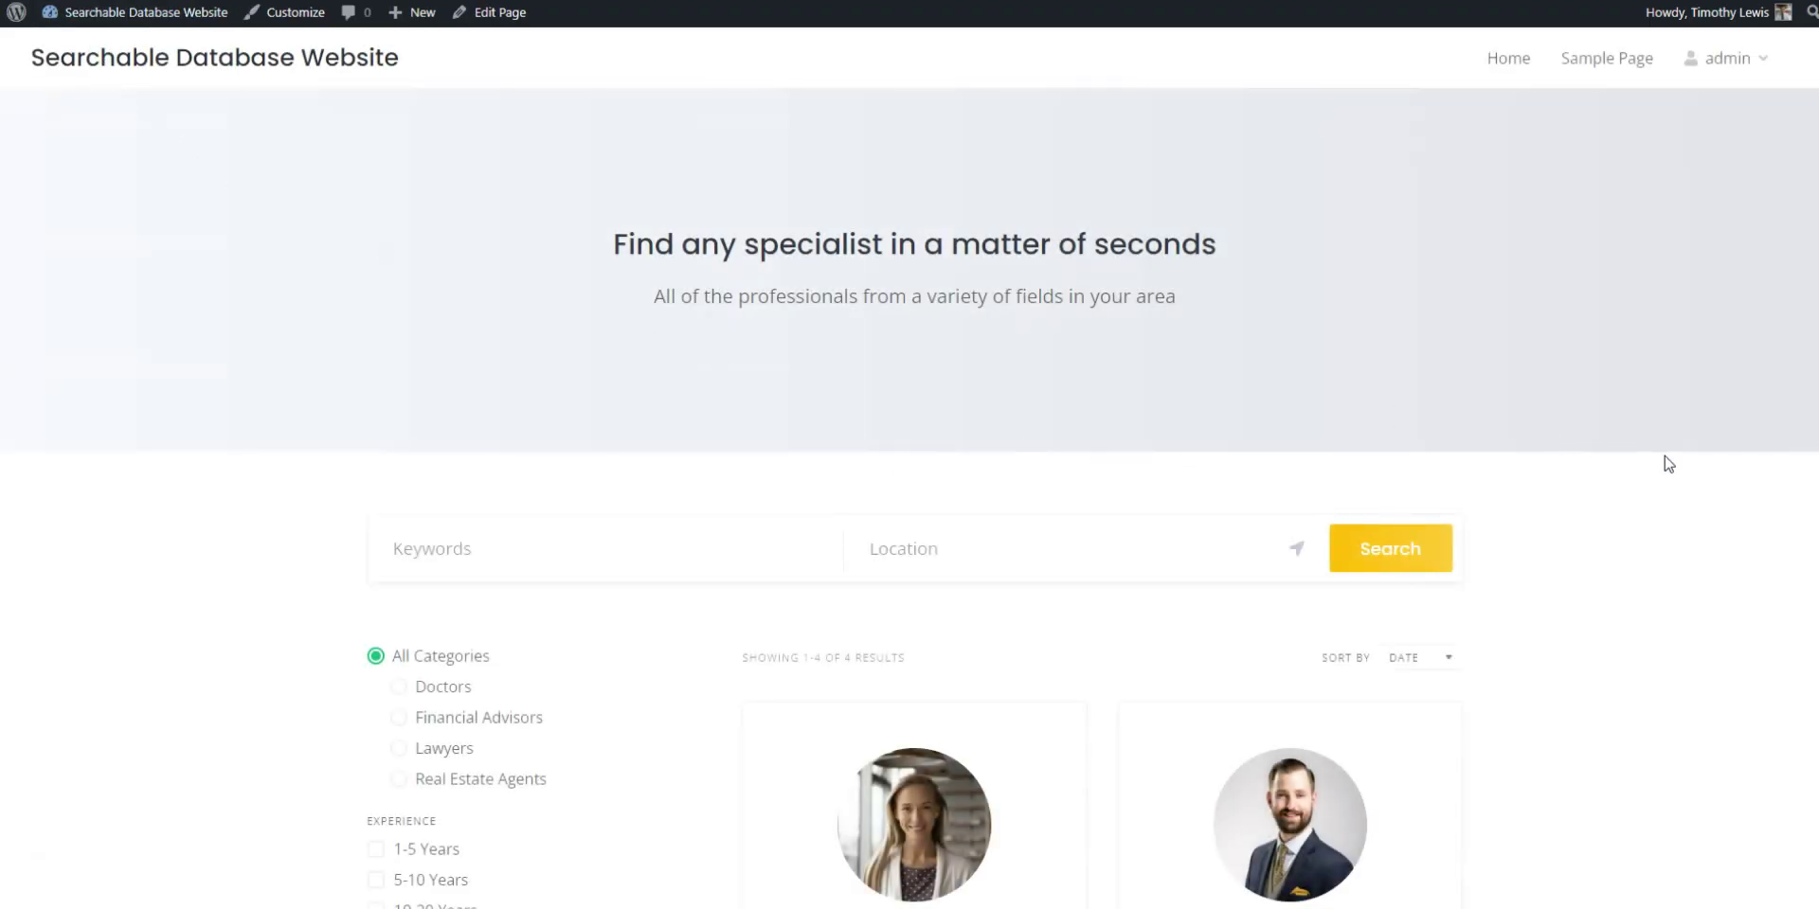
{"action": "scroll", "coordinate": [1677, 460], "scroll_direction": "down", "scroll_amount": 2}
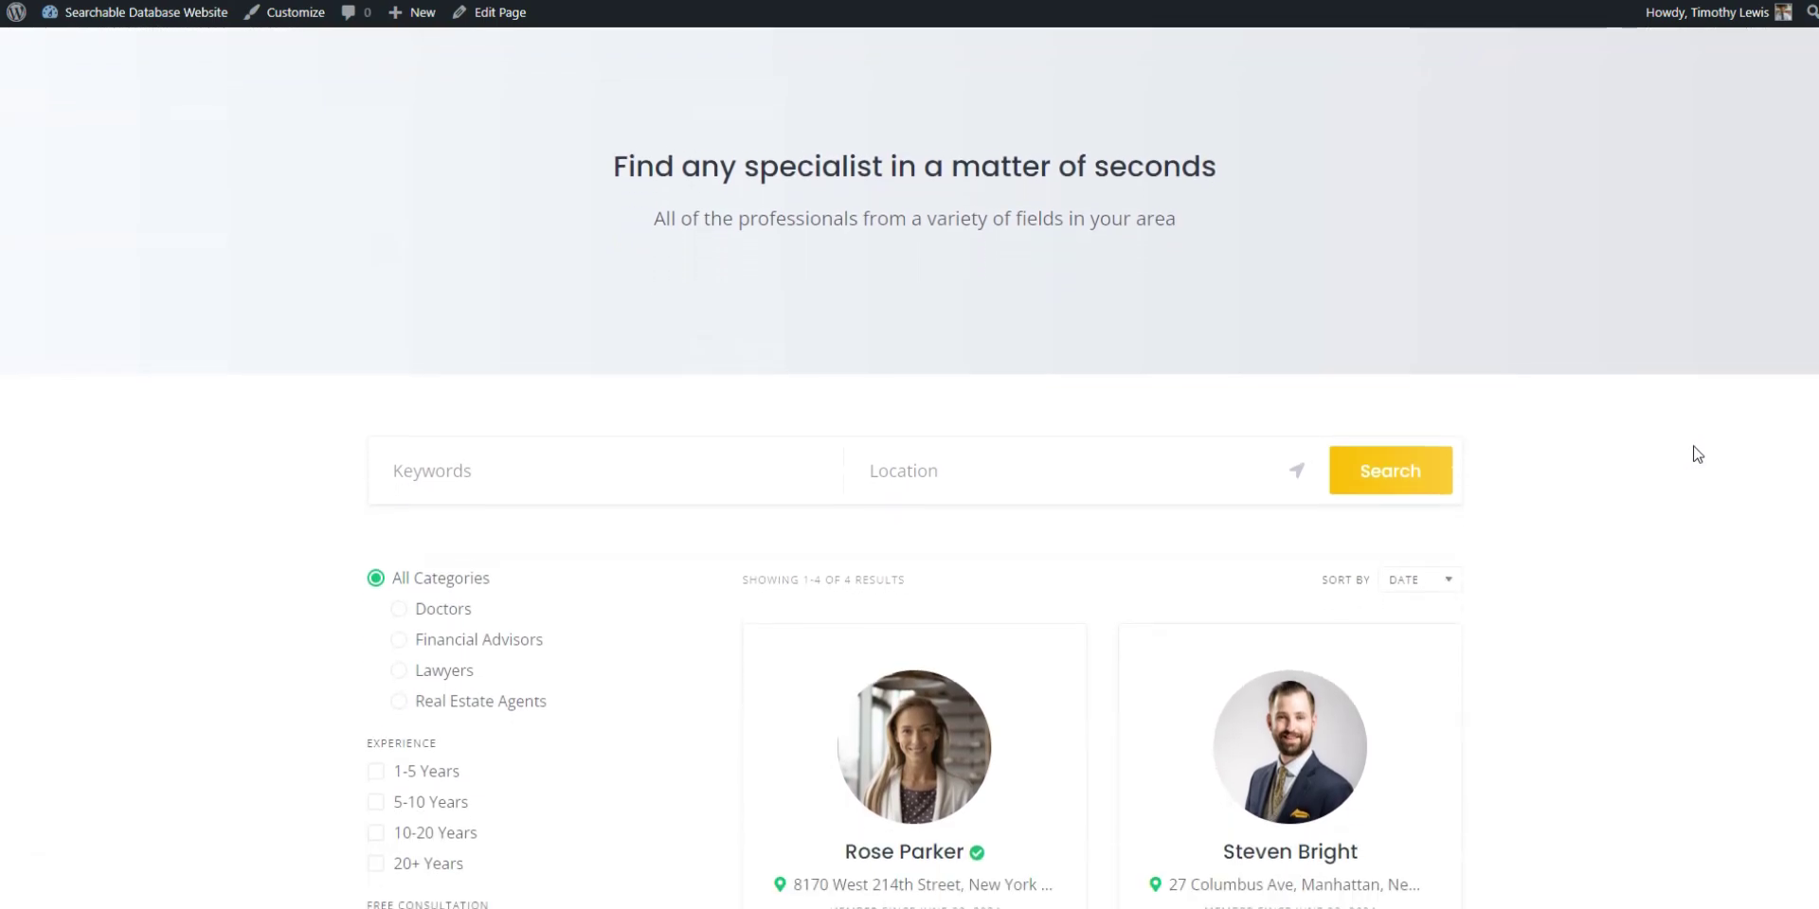
{"action": "scroll", "coordinate": [1502, 580], "scroll_direction": "down", "scroll_amount": 3}
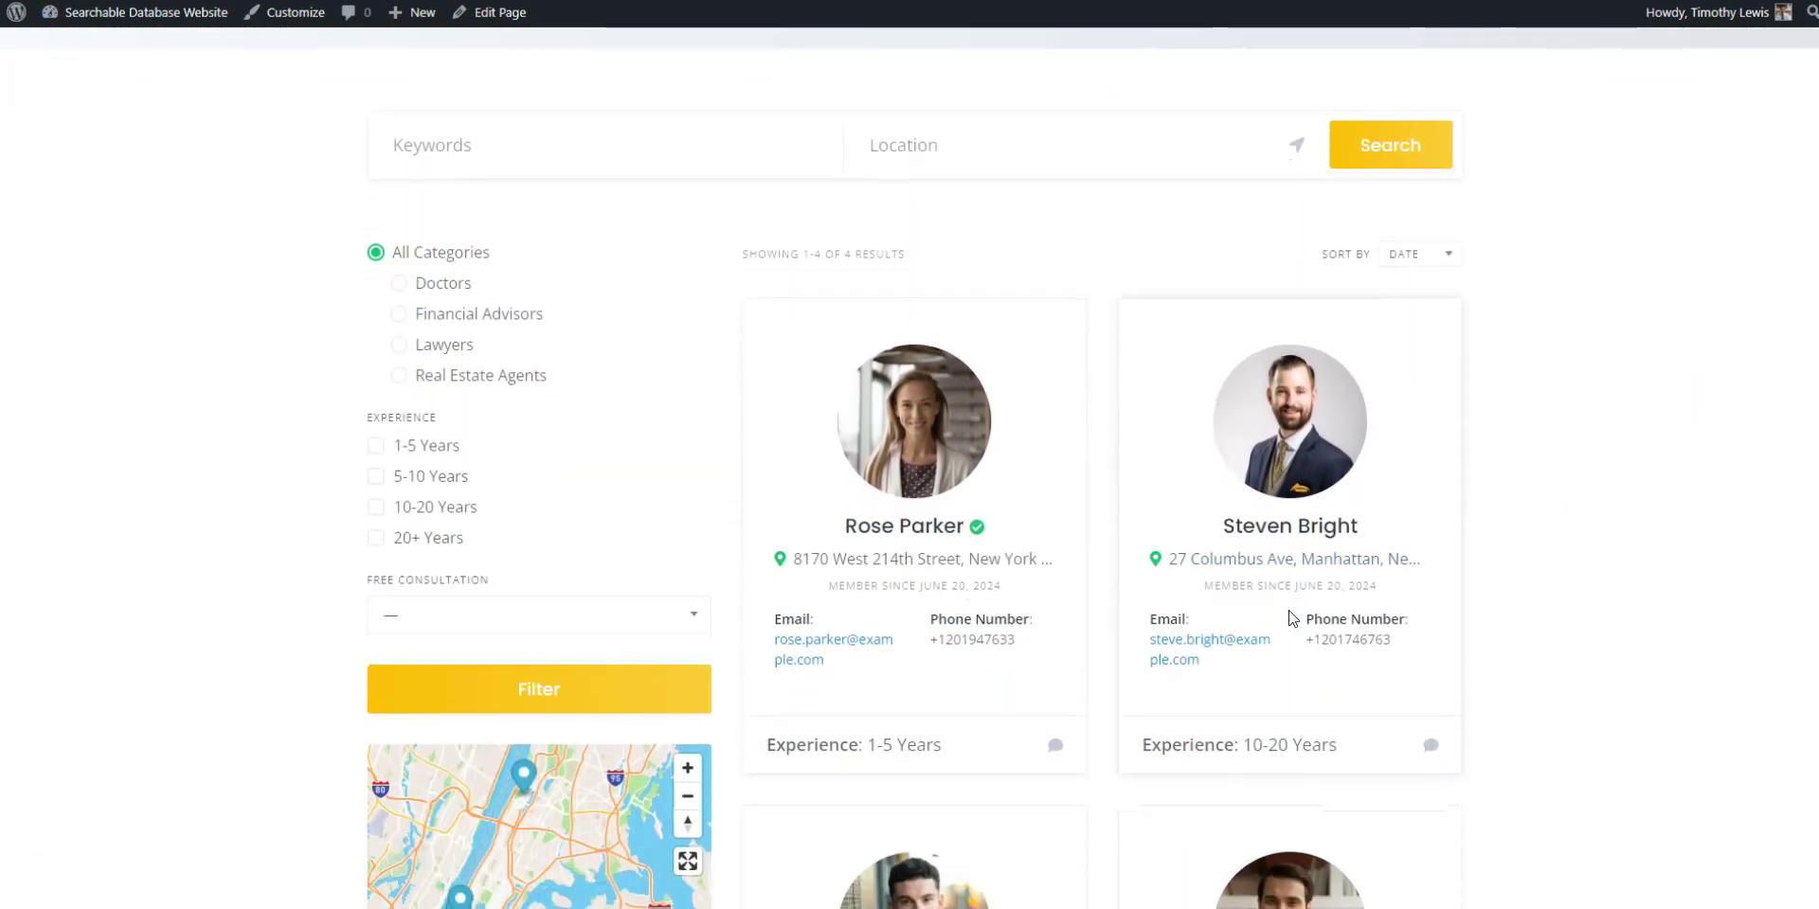
{"action": "scroll", "coordinate": [1287, 578], "scroll_direction": "down", "scroll_amount": 2}
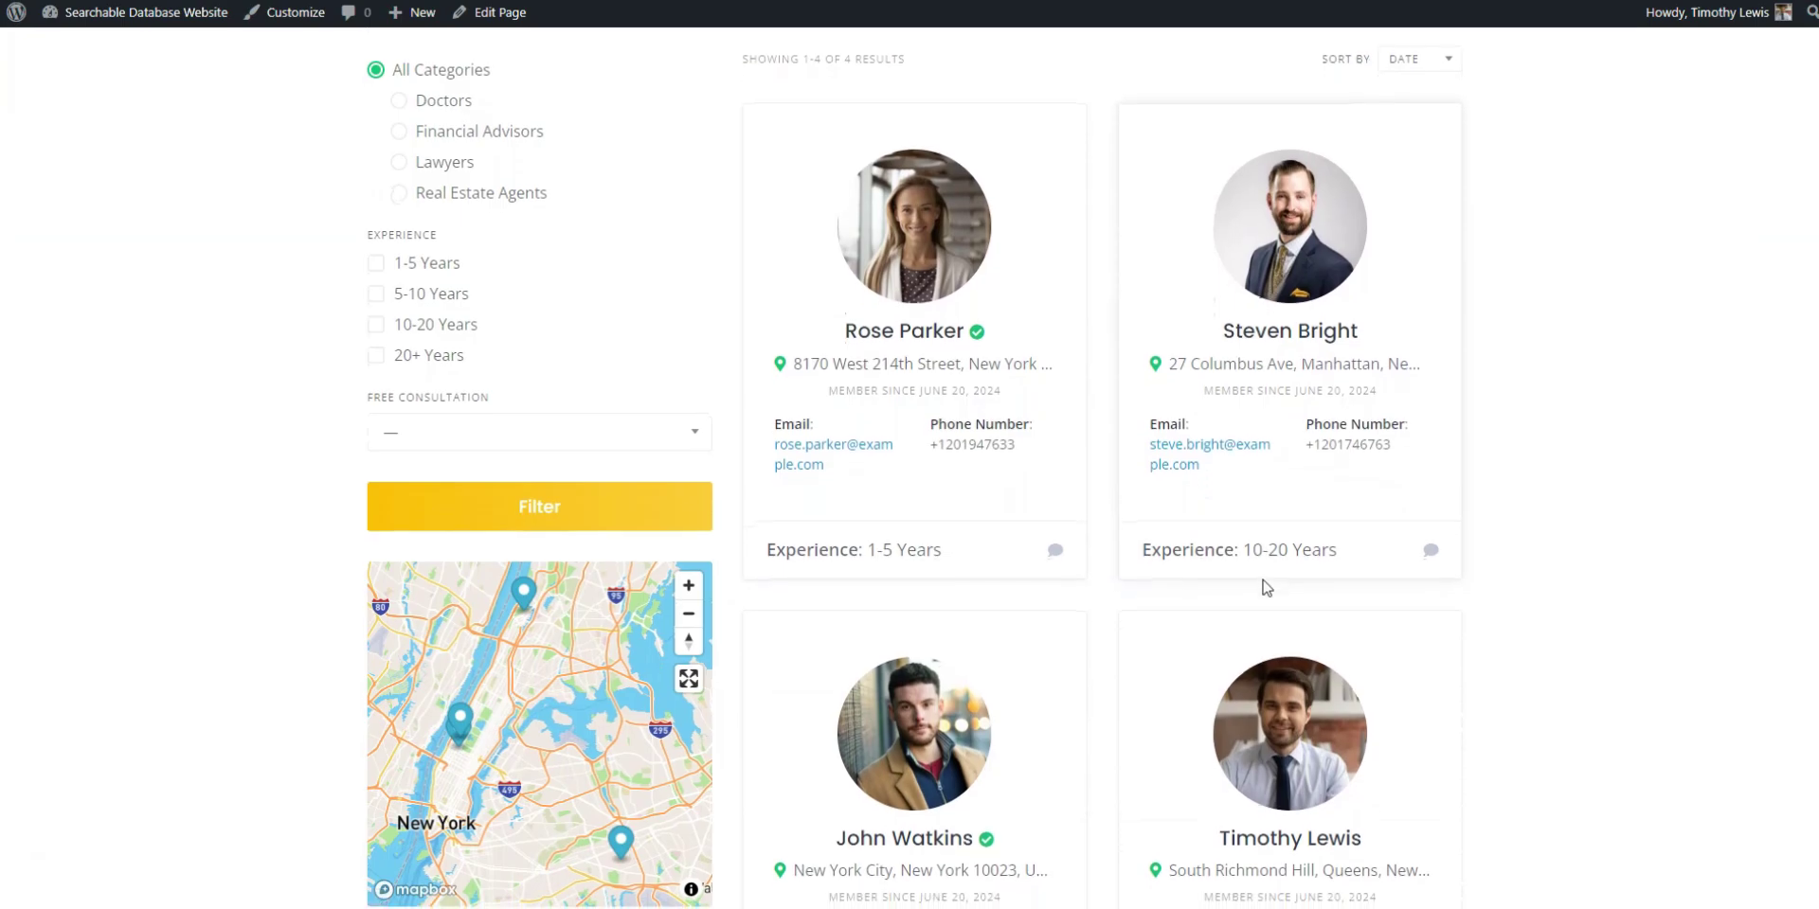
{"action": "scroll", "coordinate": [694, 421], "scroll_direction": "up", "scroll_amount": 6}
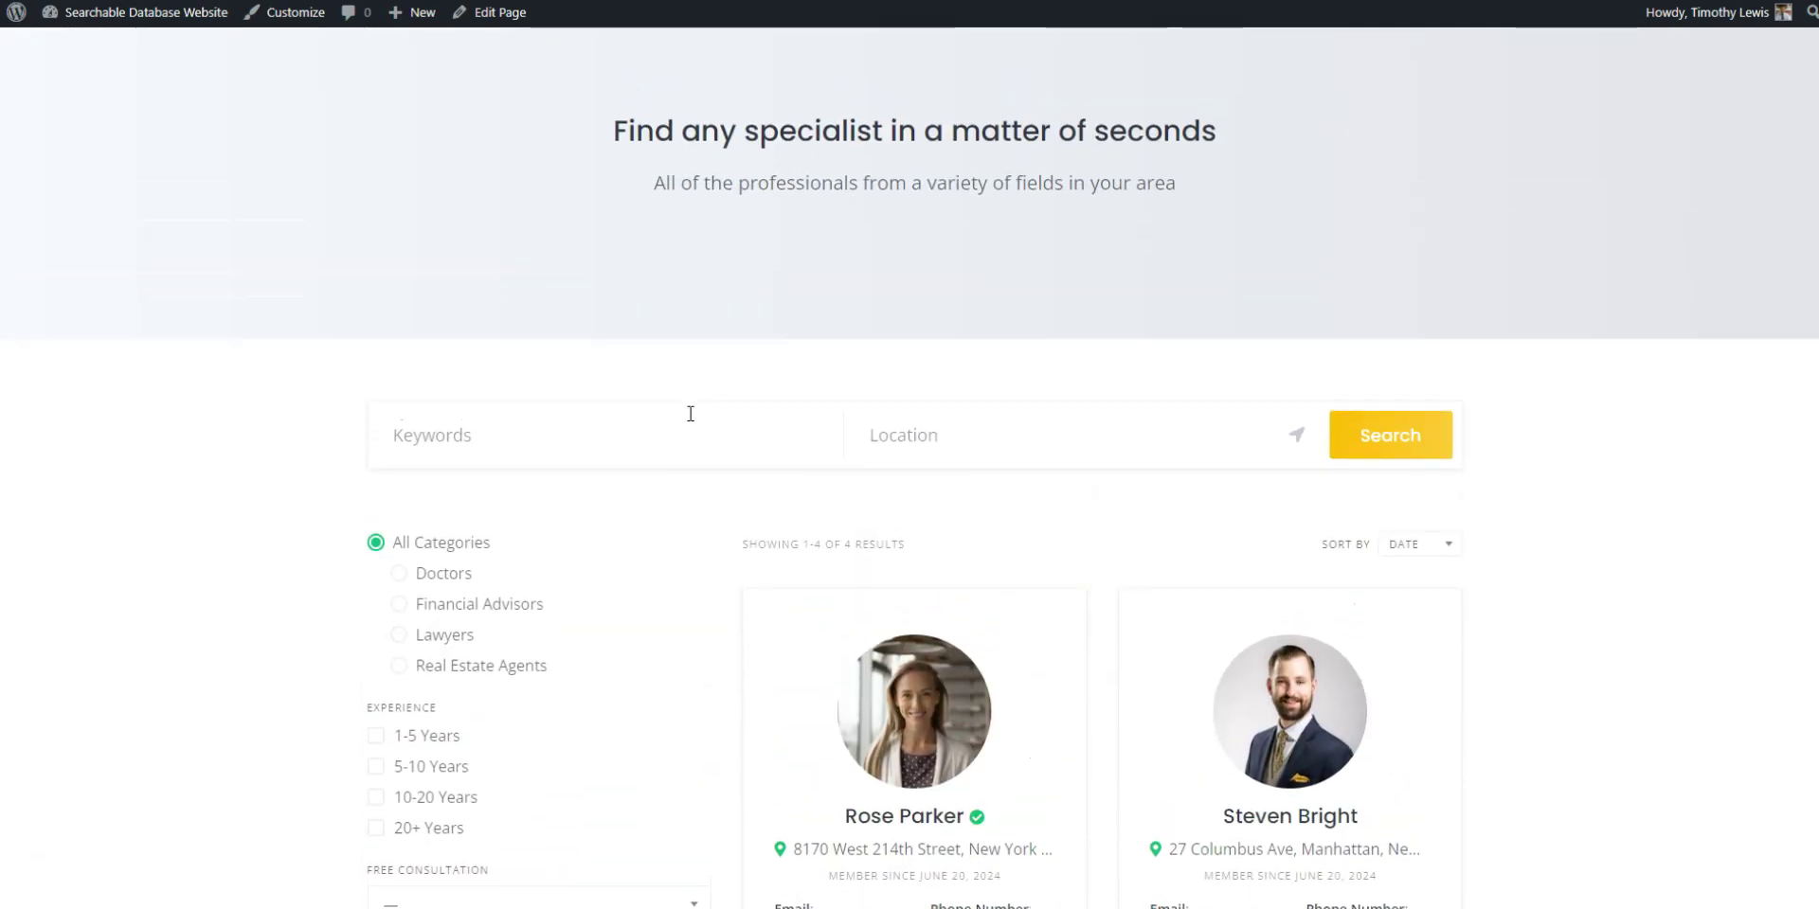
{"action": "scroll", "coordinate": [691, 422], "scroll_direction": "up", "scroll_amount": 1}
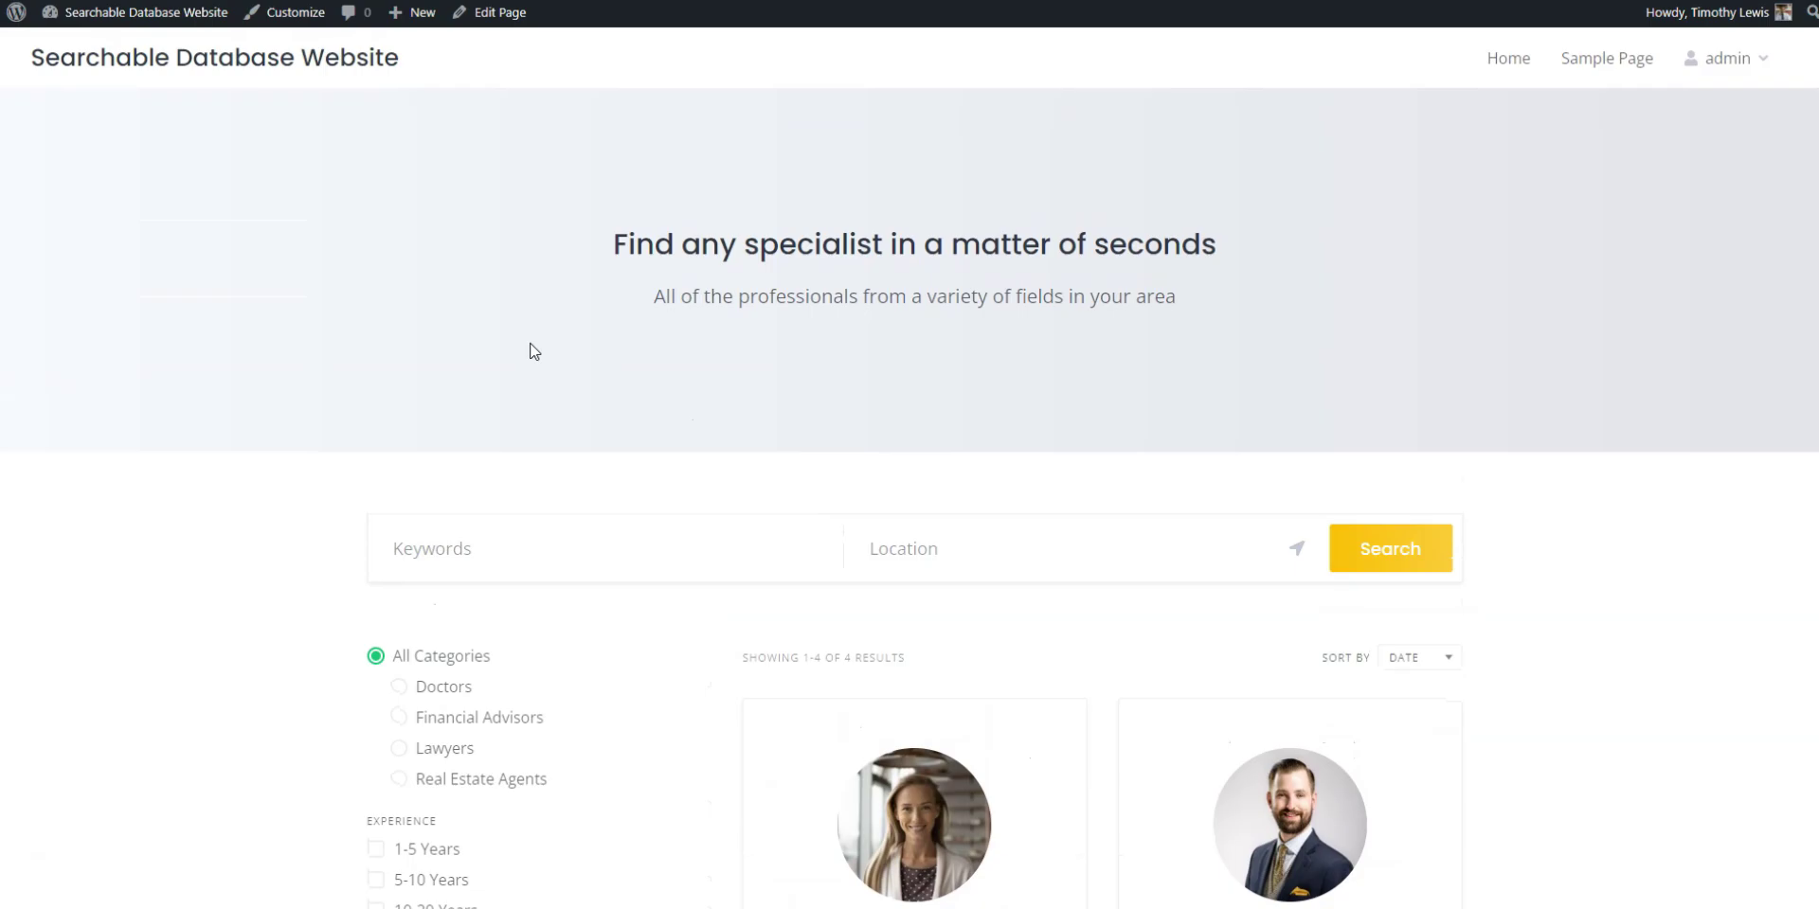
{"action": "left_click", "coordinate": [318, 14]}
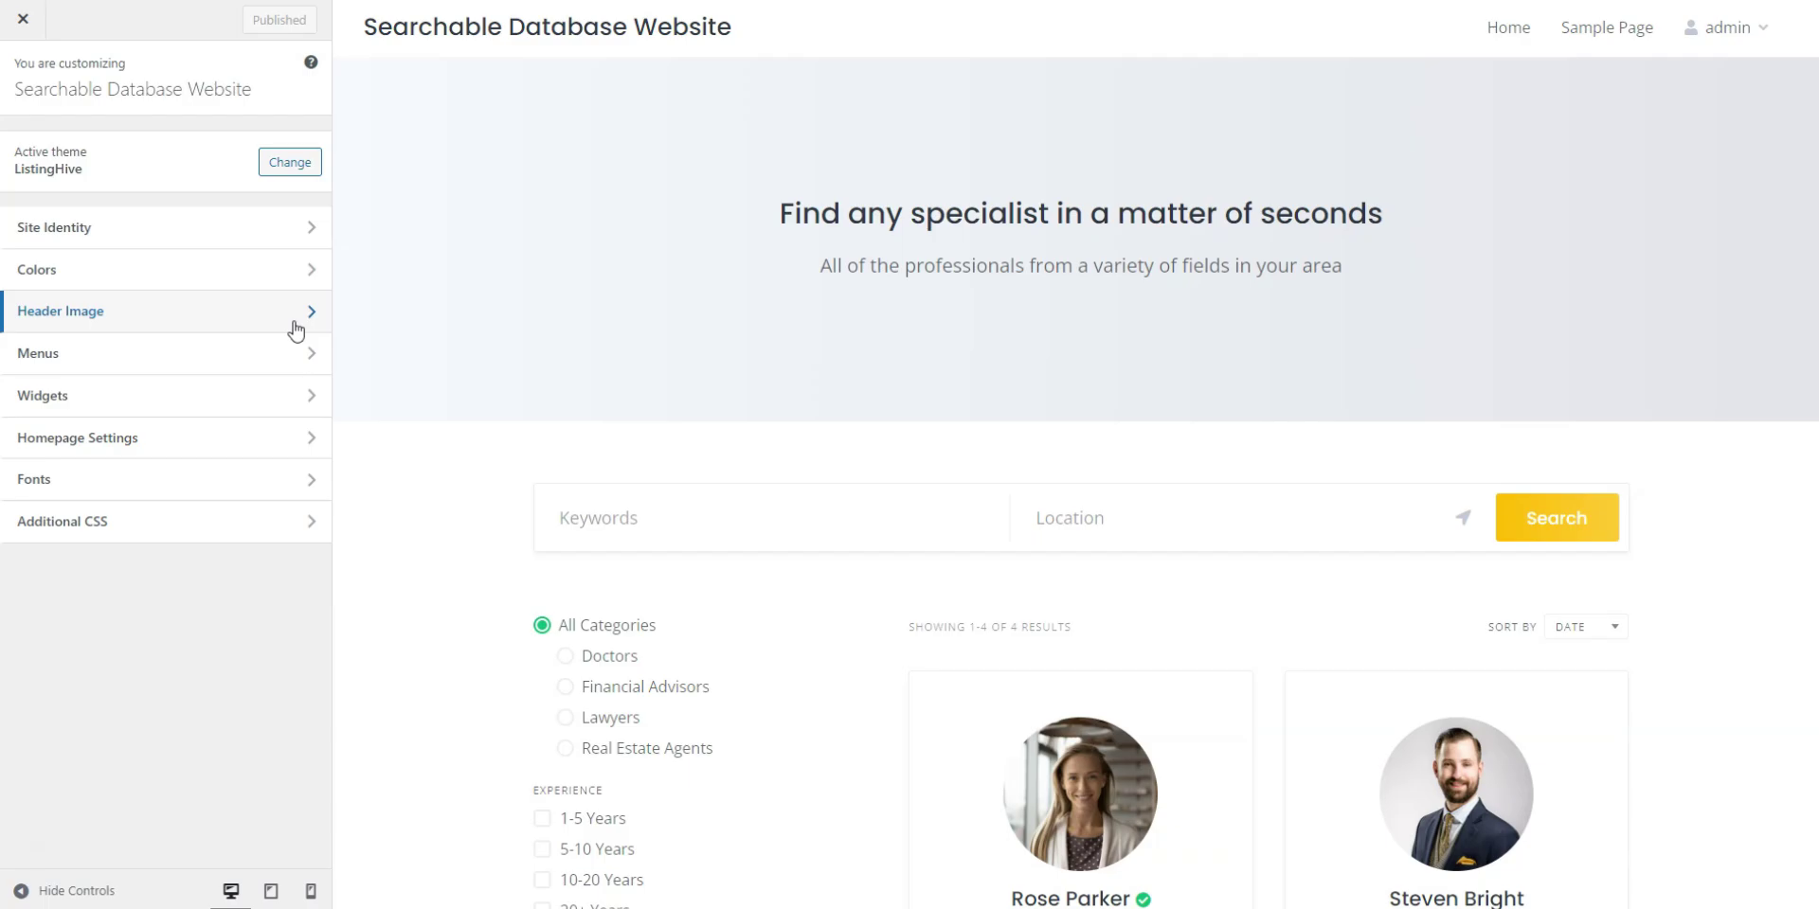
In the Customizer, set the teal website header image, uncropped, as Header Image and publish
{"action": "left_click", "coordinate": [296, 322]}
{"action": "left_click", "coordinate": [85, 296]}
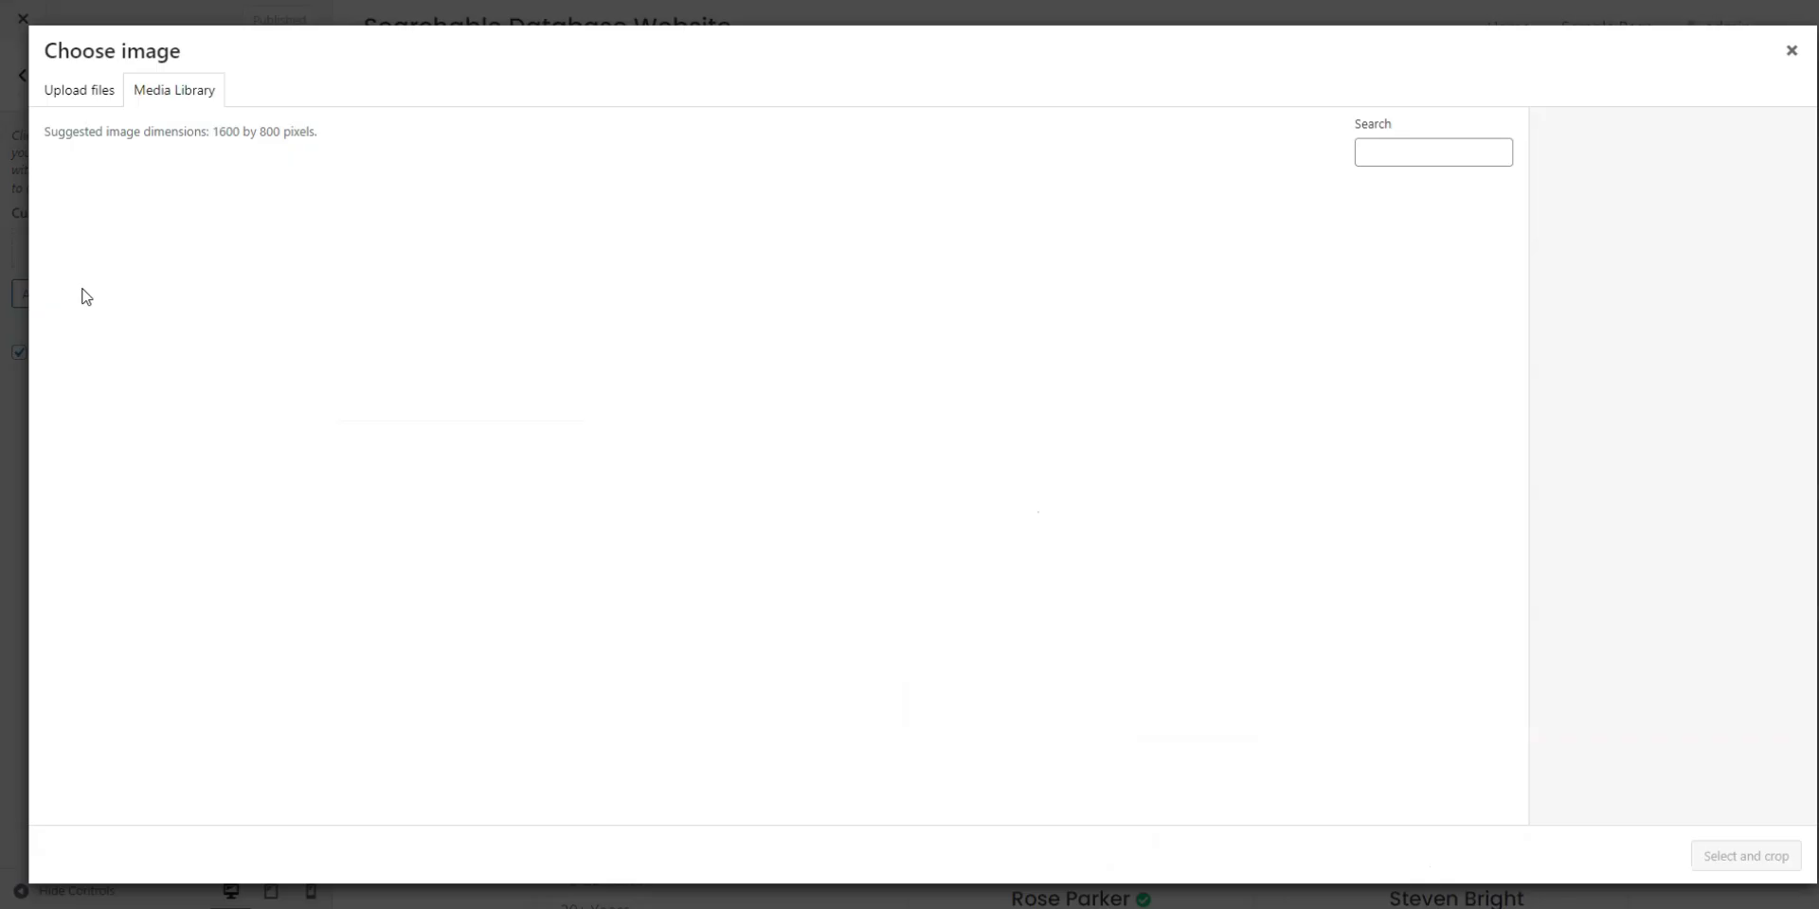
{"action": "left_click", "coordinate": [245, 286]}
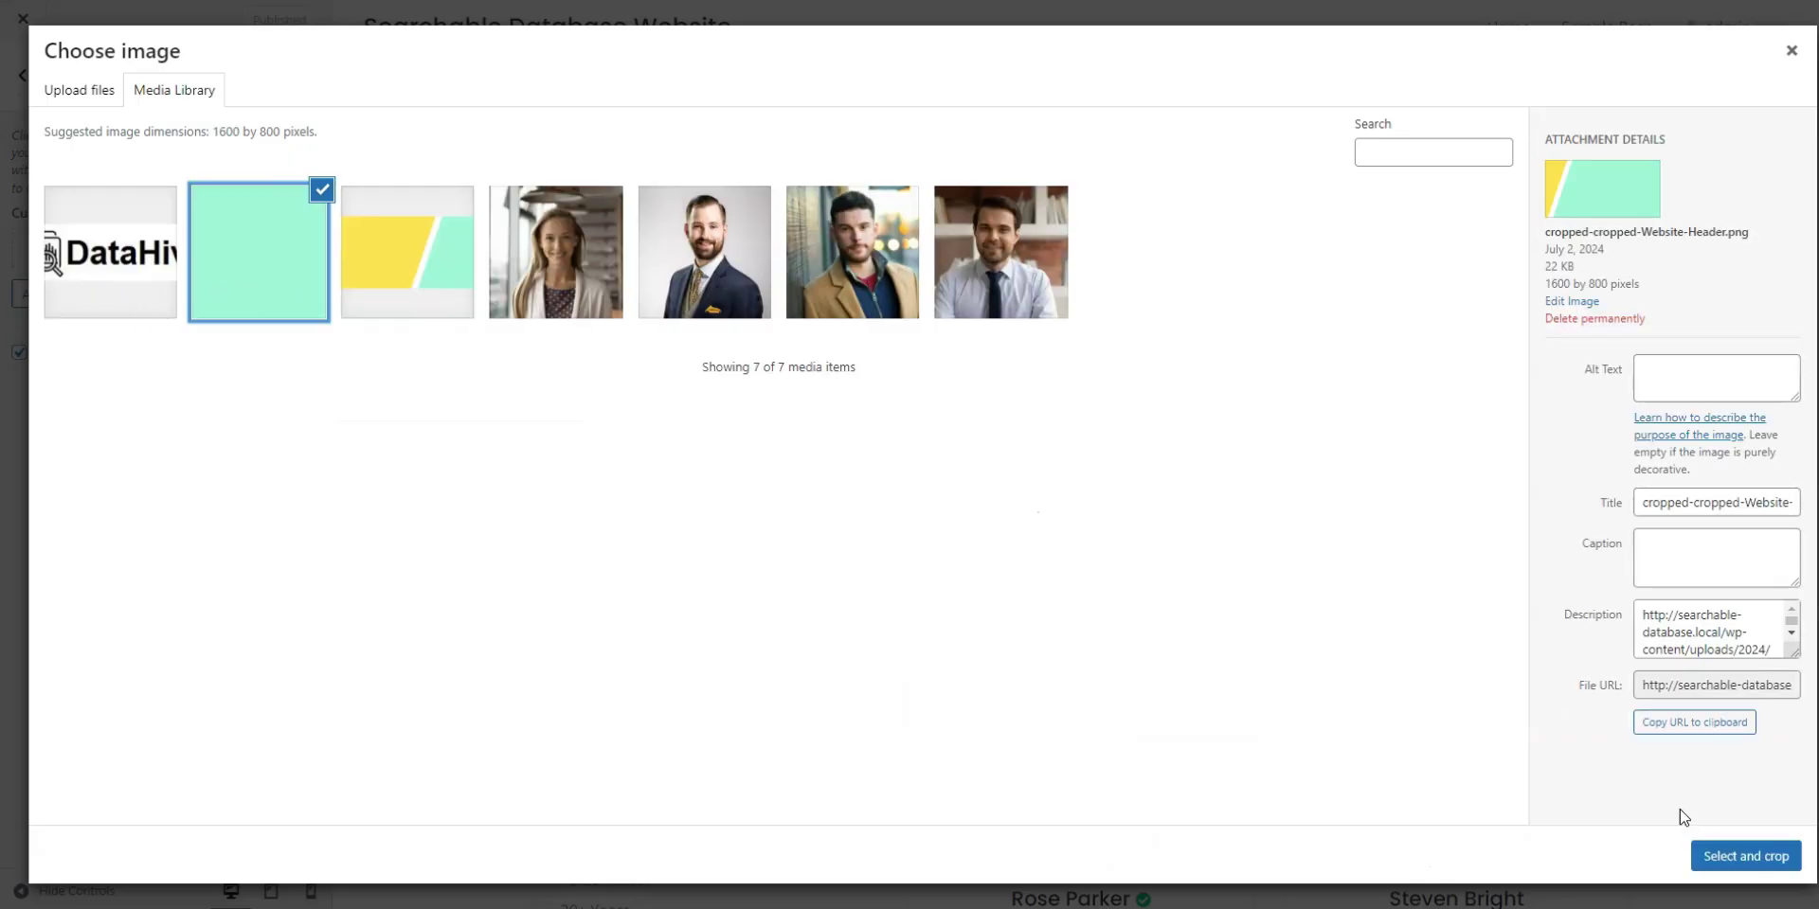
{"action": "left_click", "coordinate": [1705, 857]}
{"action": "left_click", "coordinate": [1626, 858]}
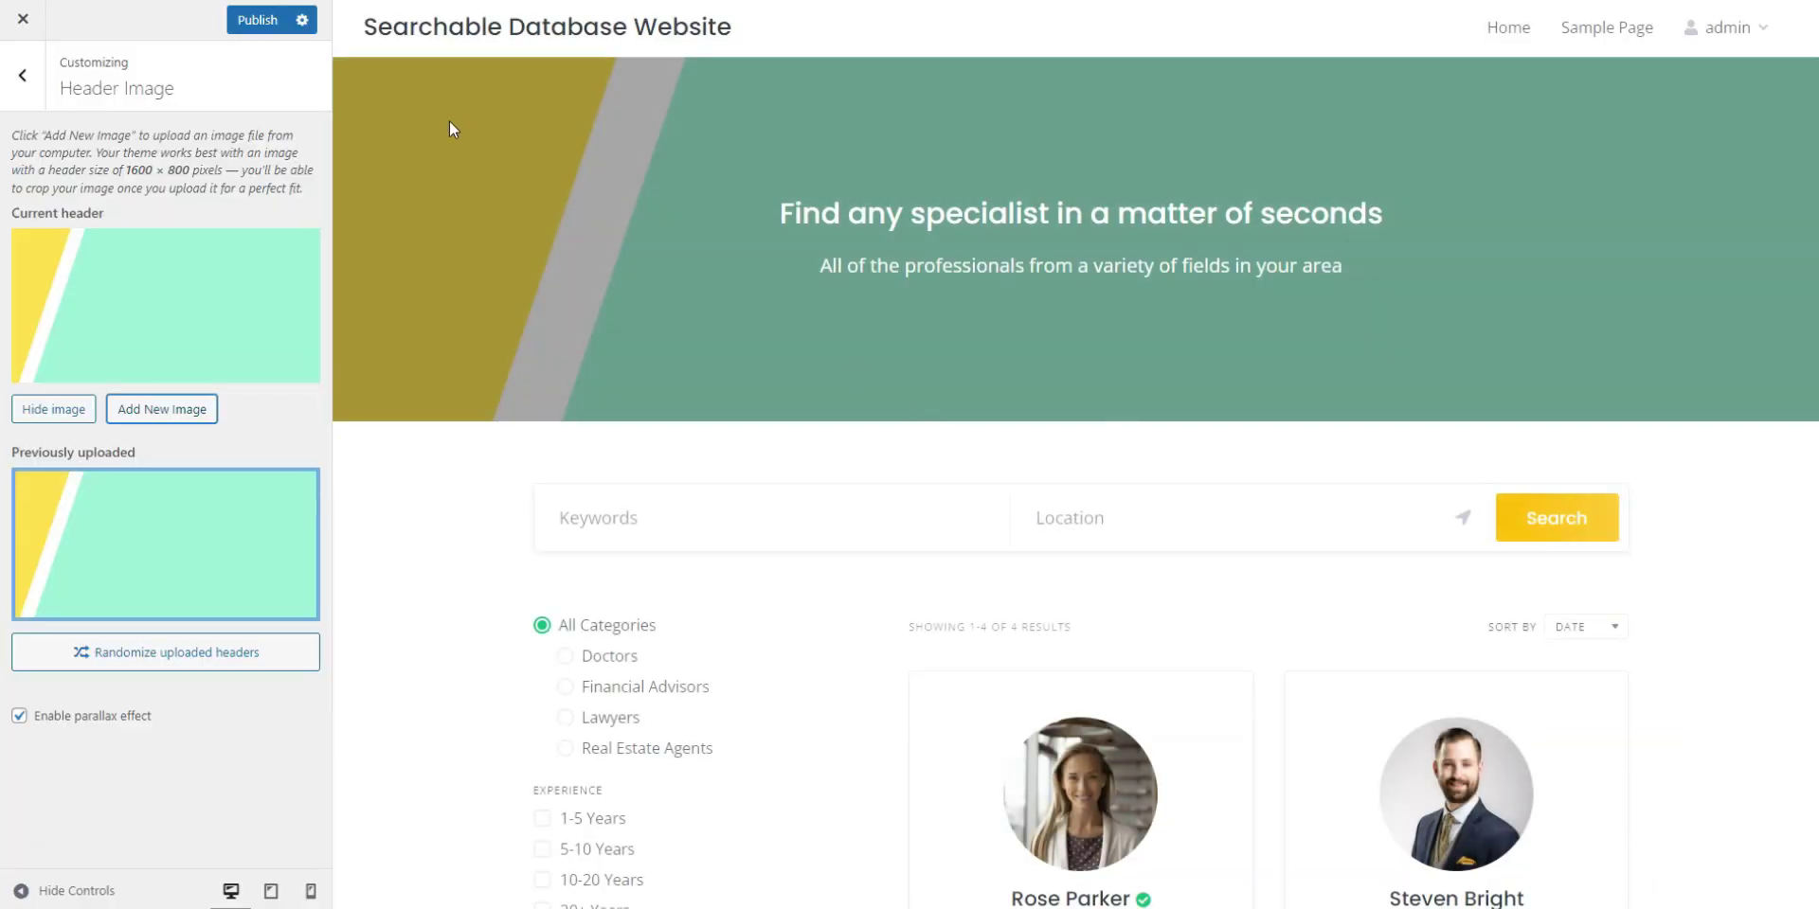
{"action": "left_click", "coordinate": [245, 23]}
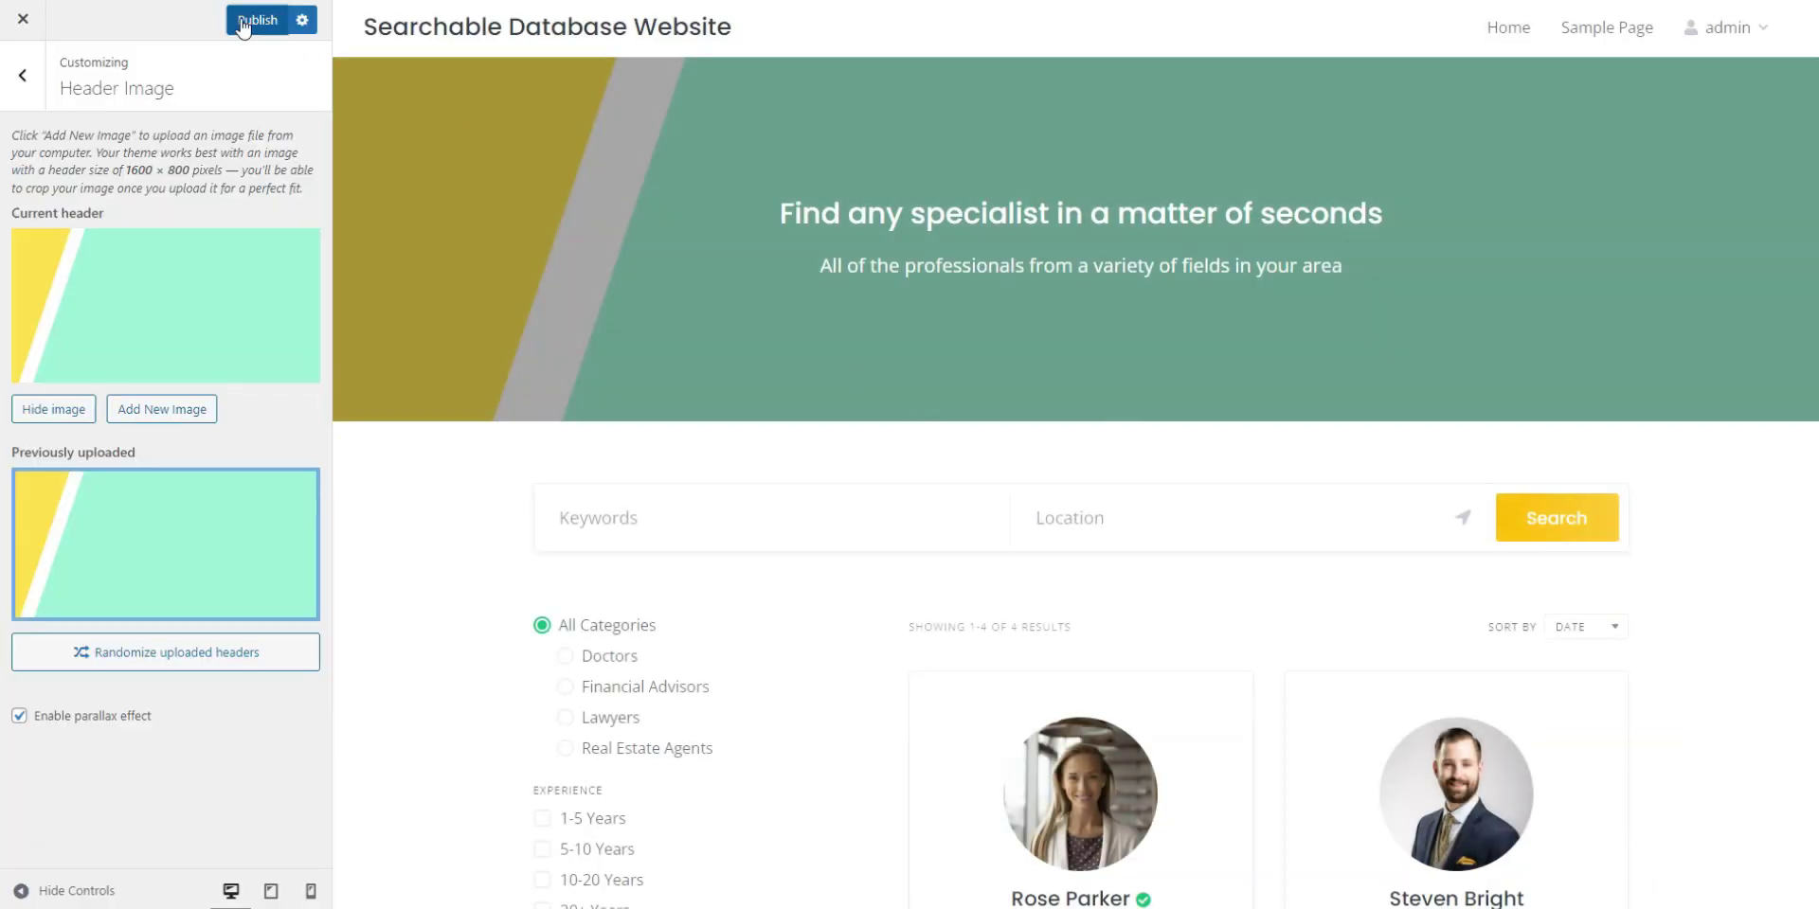
Replace the header's text title with the uncropped DataHive logo and publish the change
{"action": "left_click", "coordinate": [23, 75]}
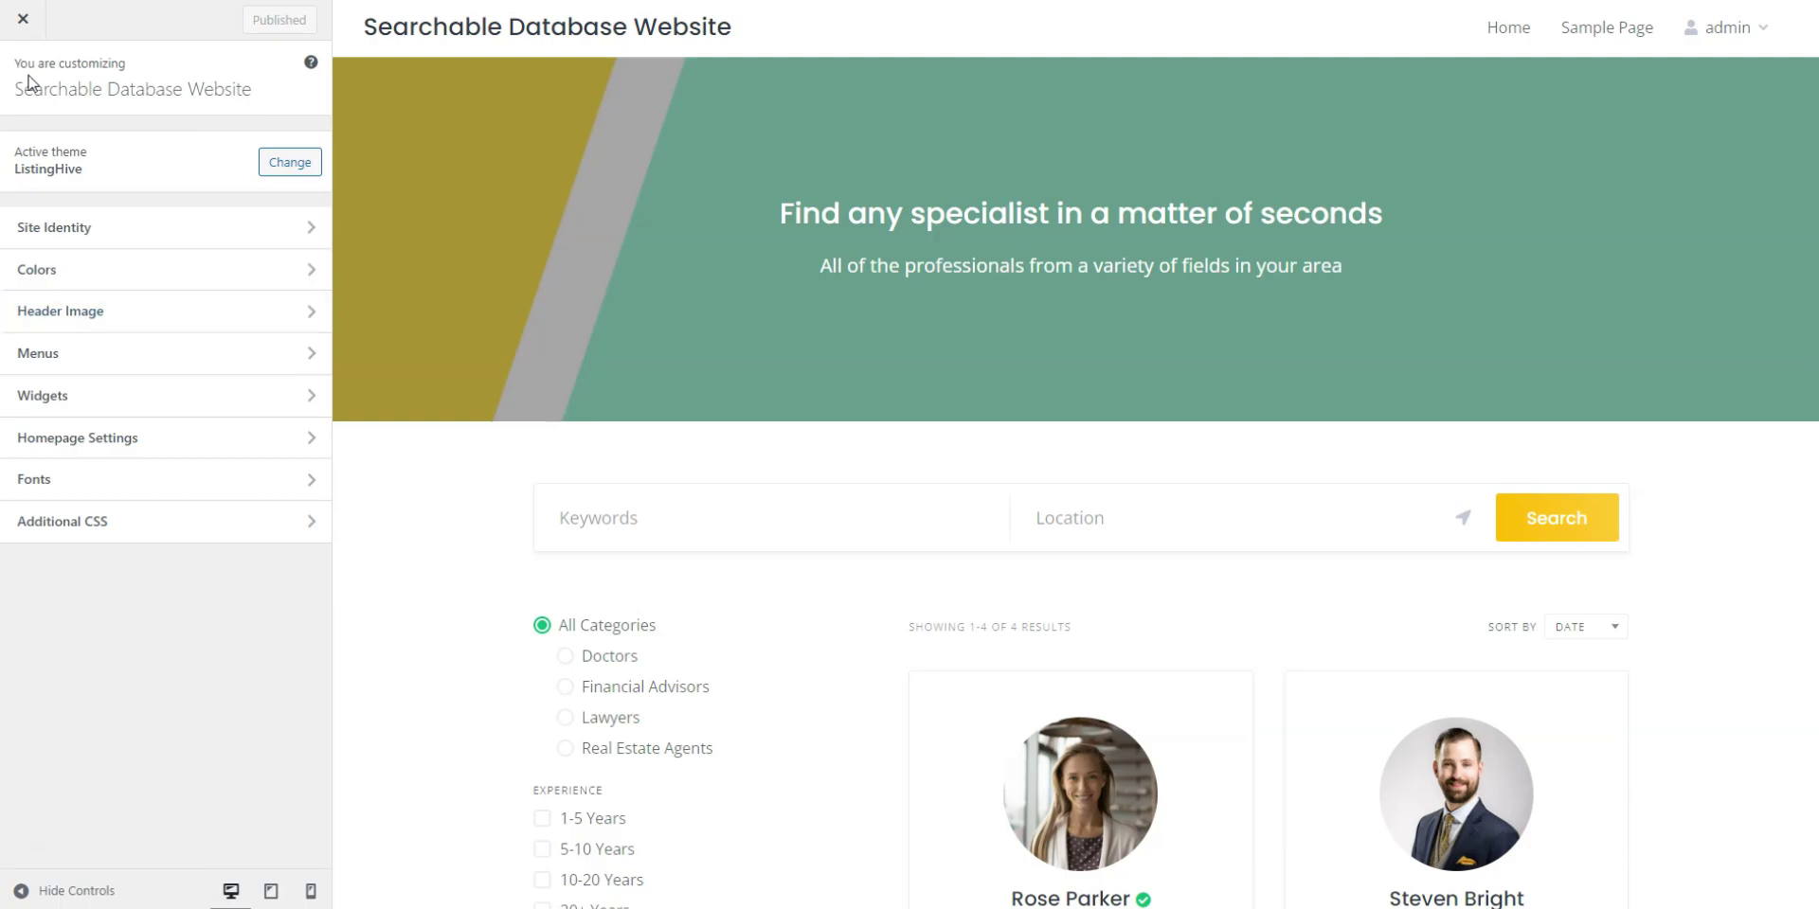
{"action": "left_click", "coordinate": [48, 228]}
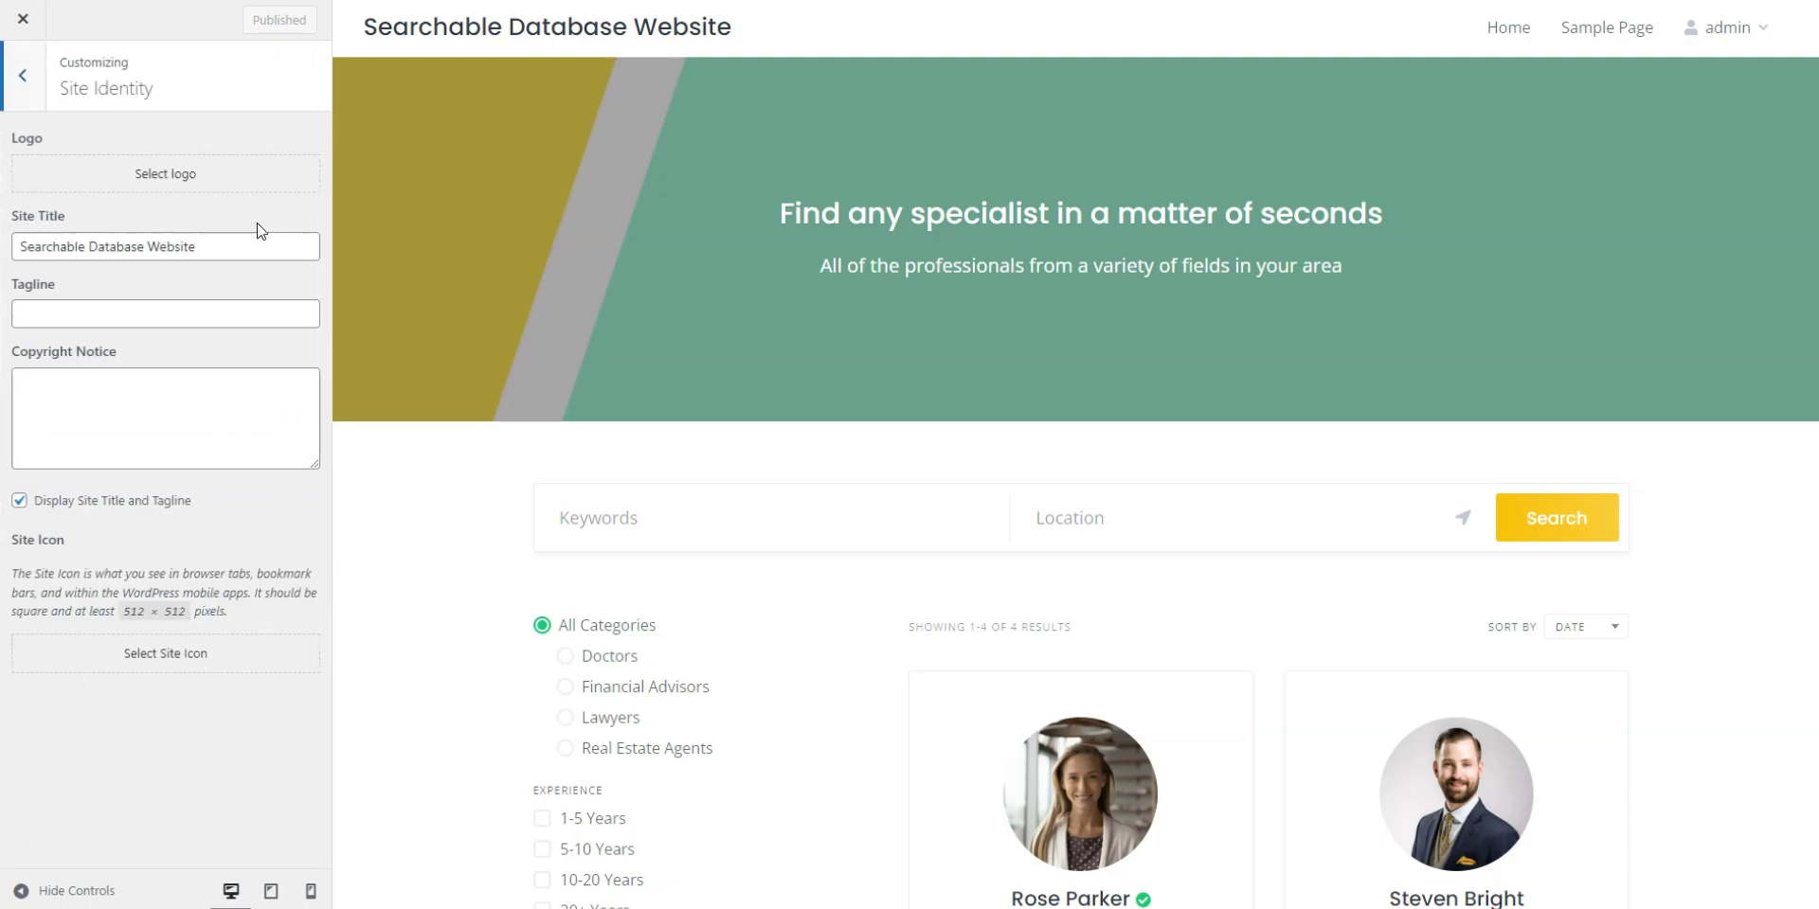
{"action": "left_click", "coordinate": [195, 174]}
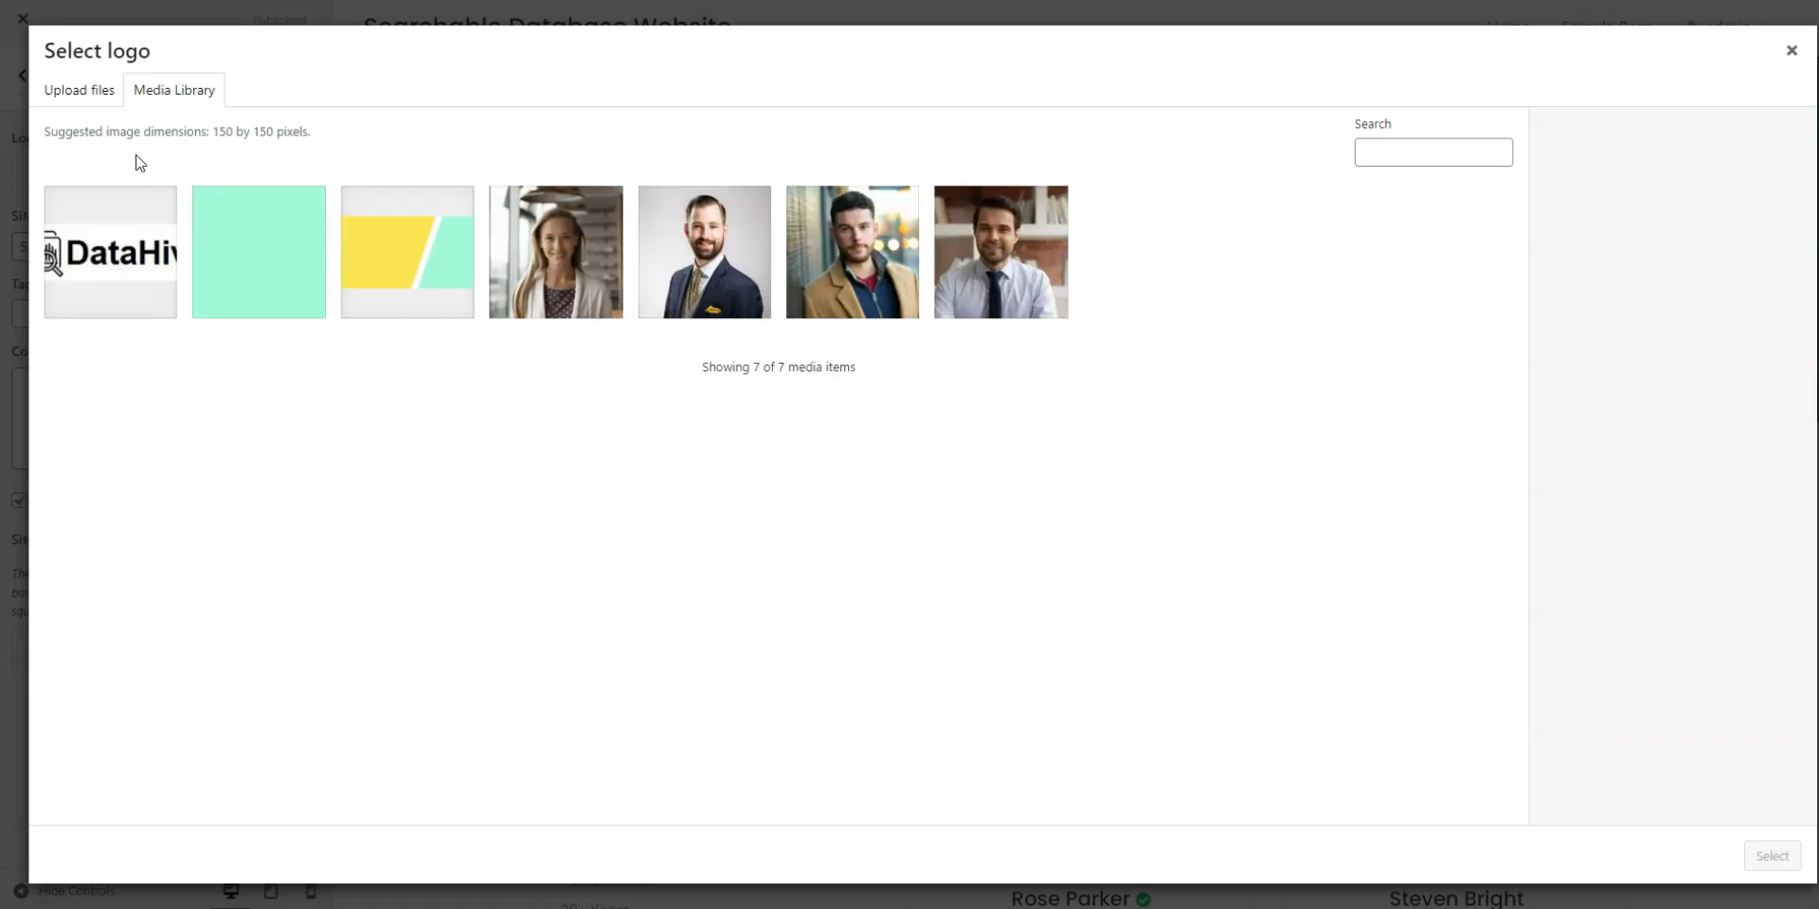
{"action": "left_click", "coordinate": [106, 261]}
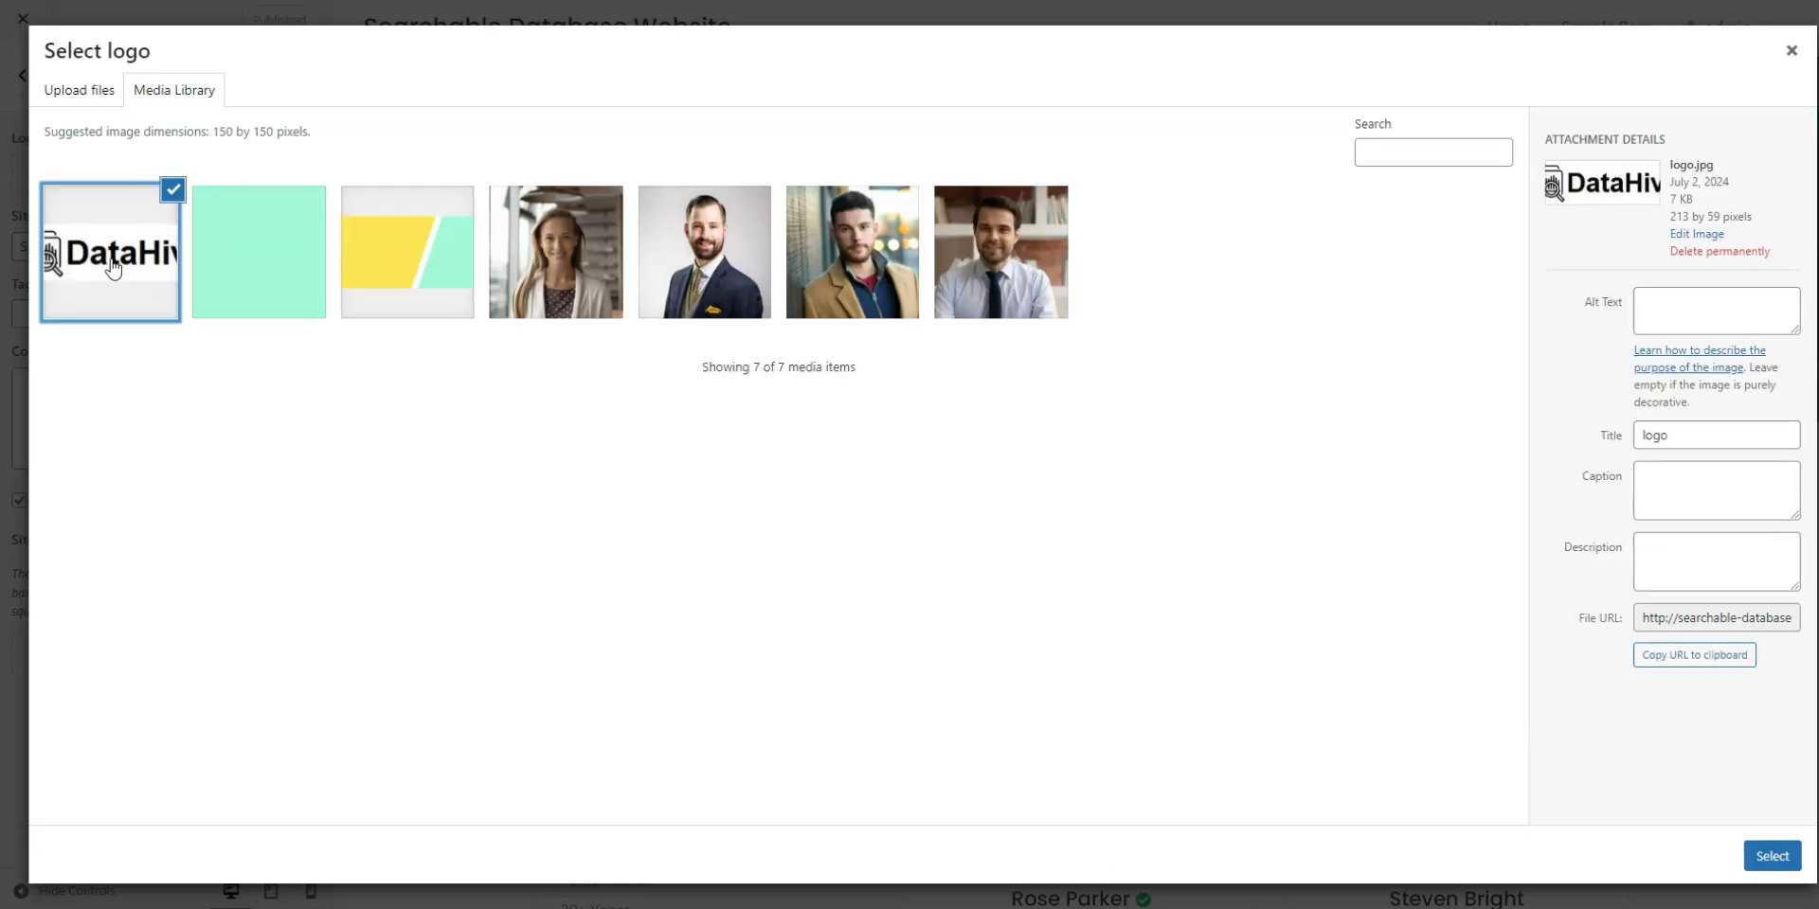
{"action": "left_click", "coordinate": [1771, 856]}
{"action": "left_click", "coordinate": [1635, 859]}
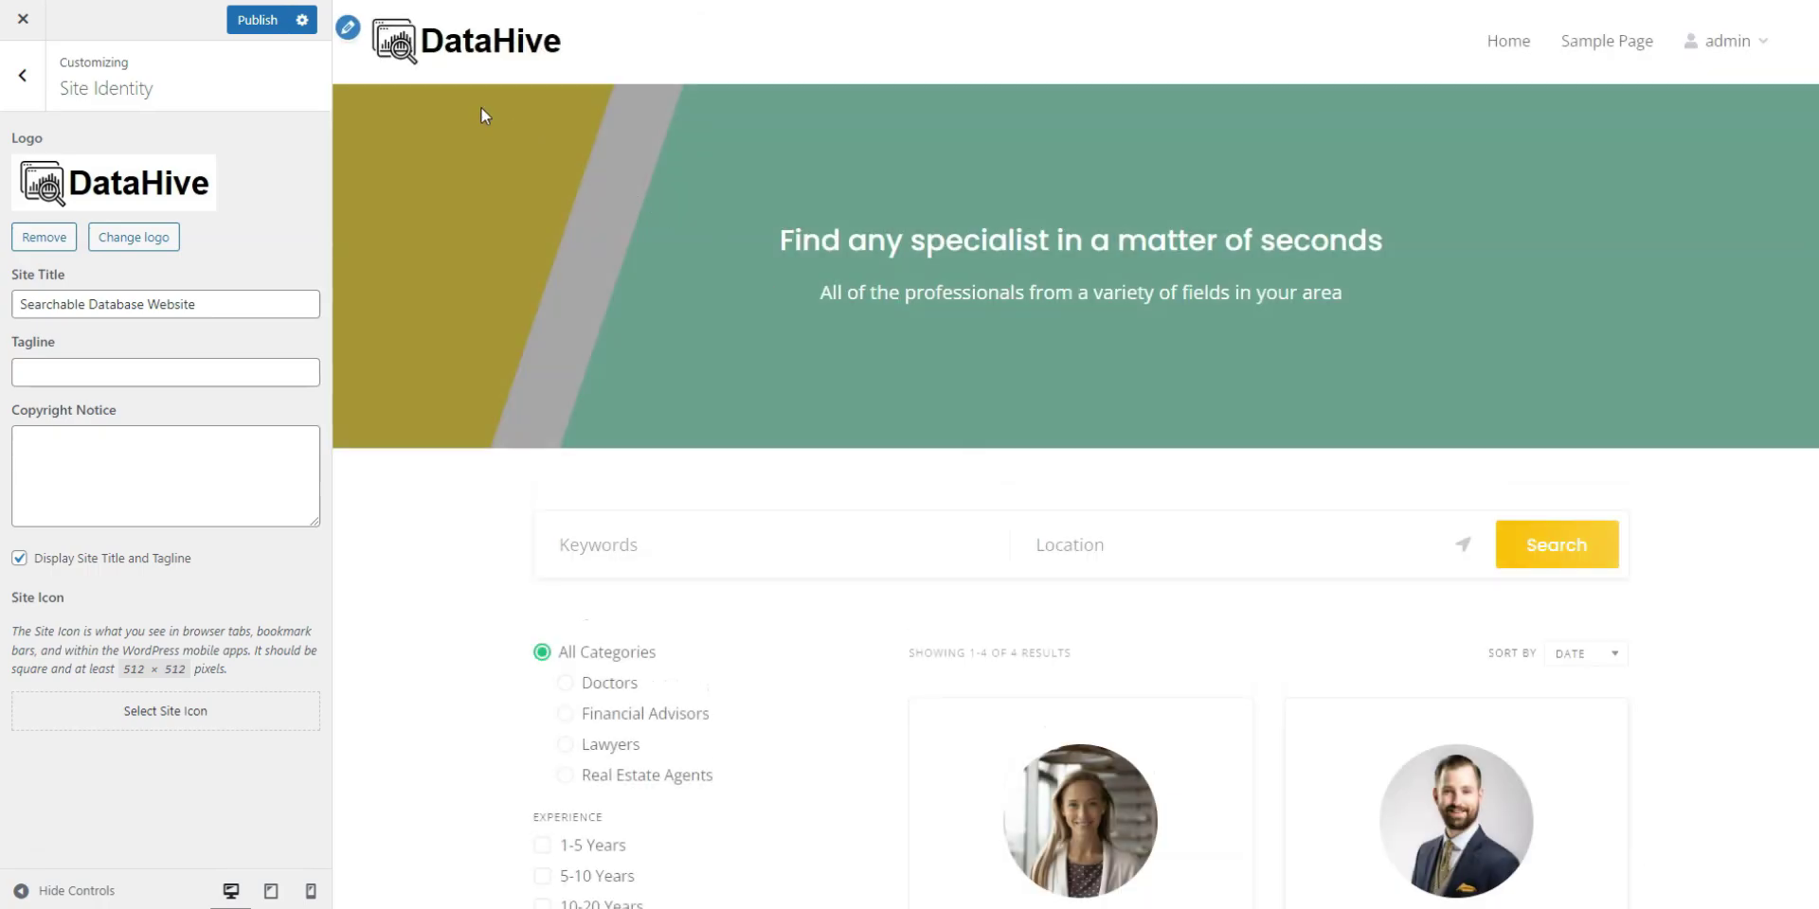
{"action": "left_click", "coordinate": [263, 21]}
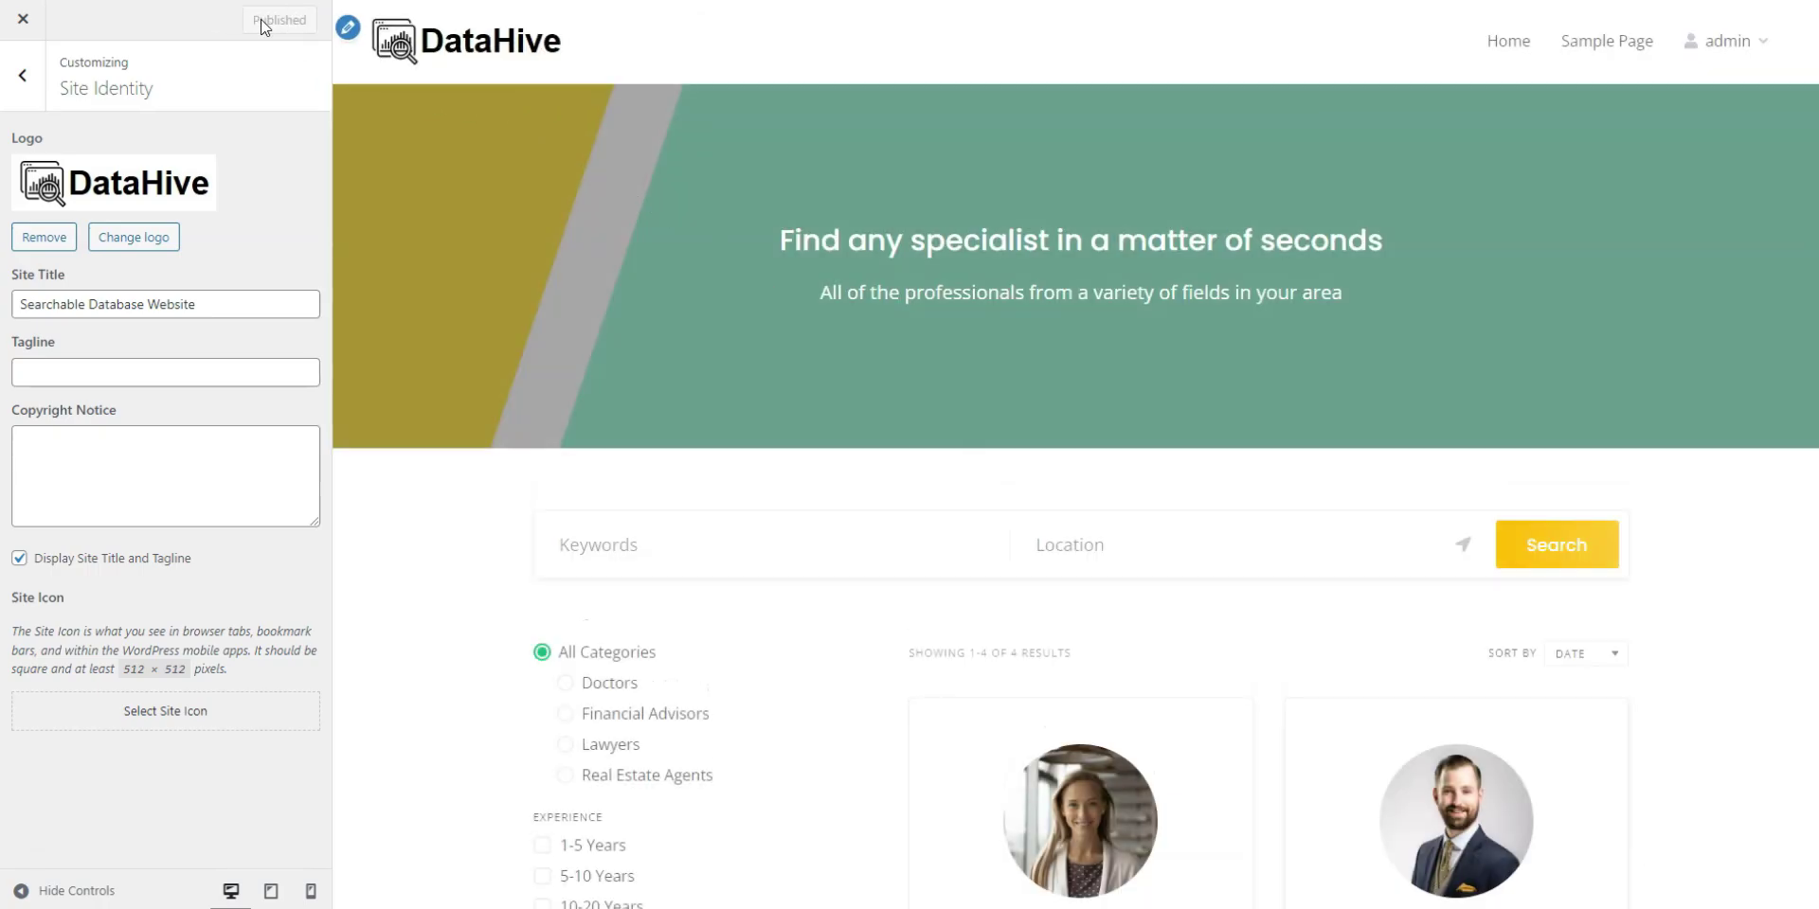
{"action": "left_click", "coordinate": [22, 75]}
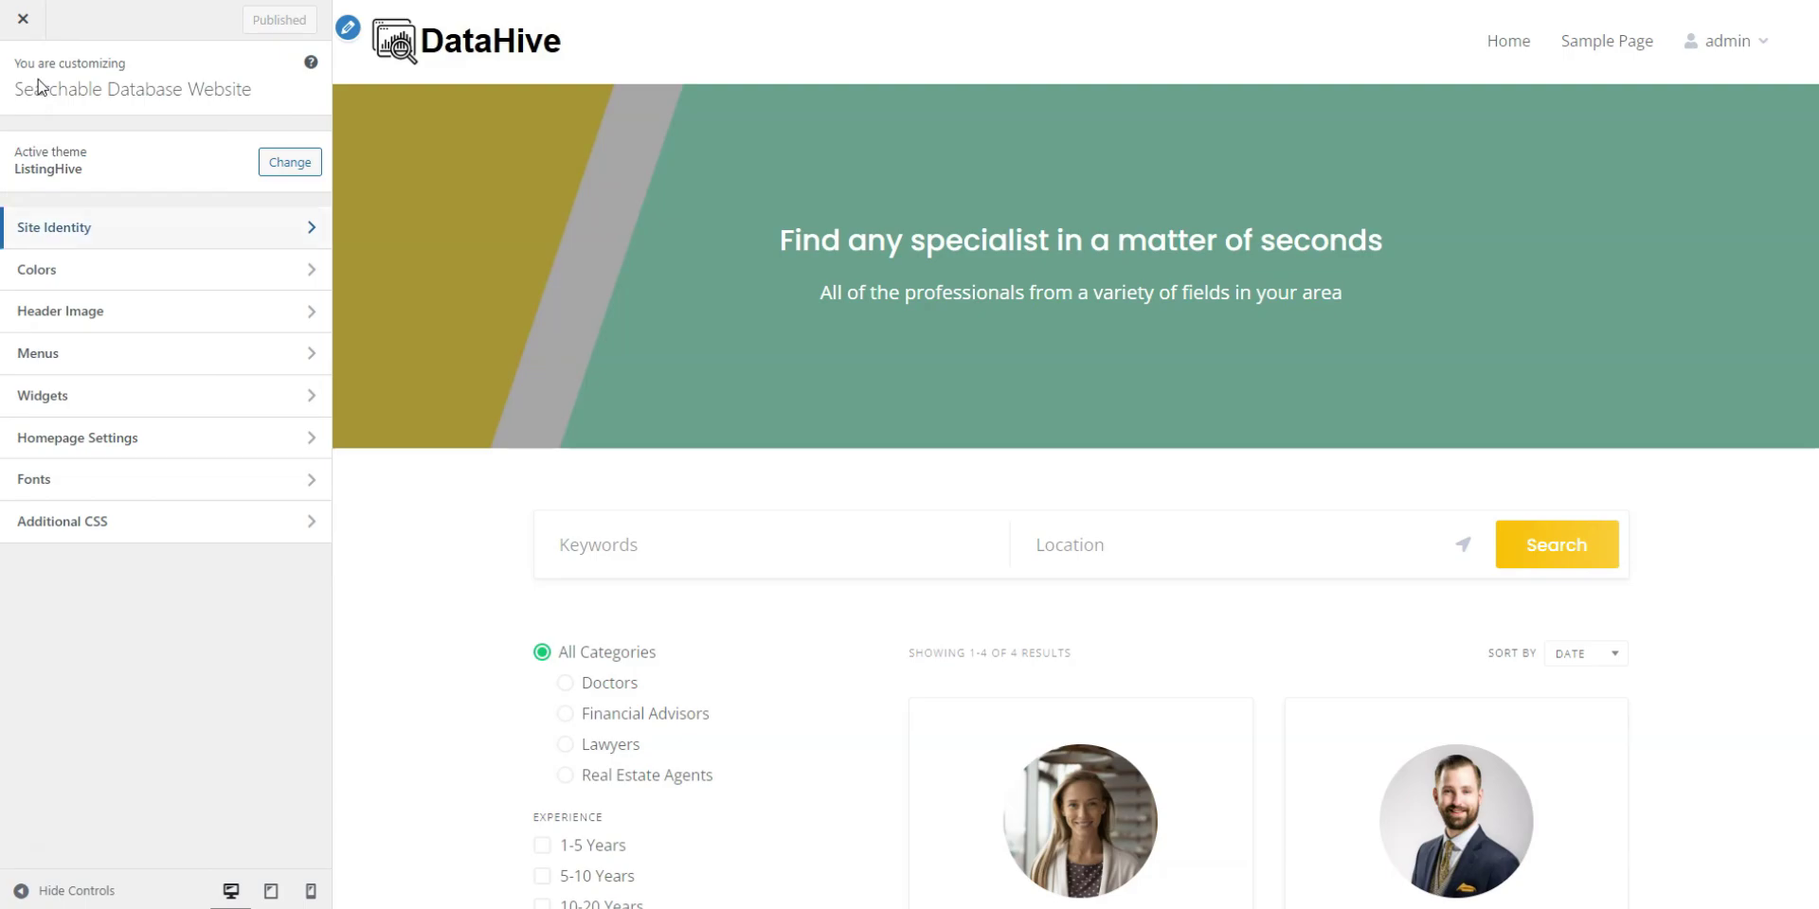
Look over the site's primary colour options without changing anything
{"action": "left_click", "coordinate": [93, 272]}
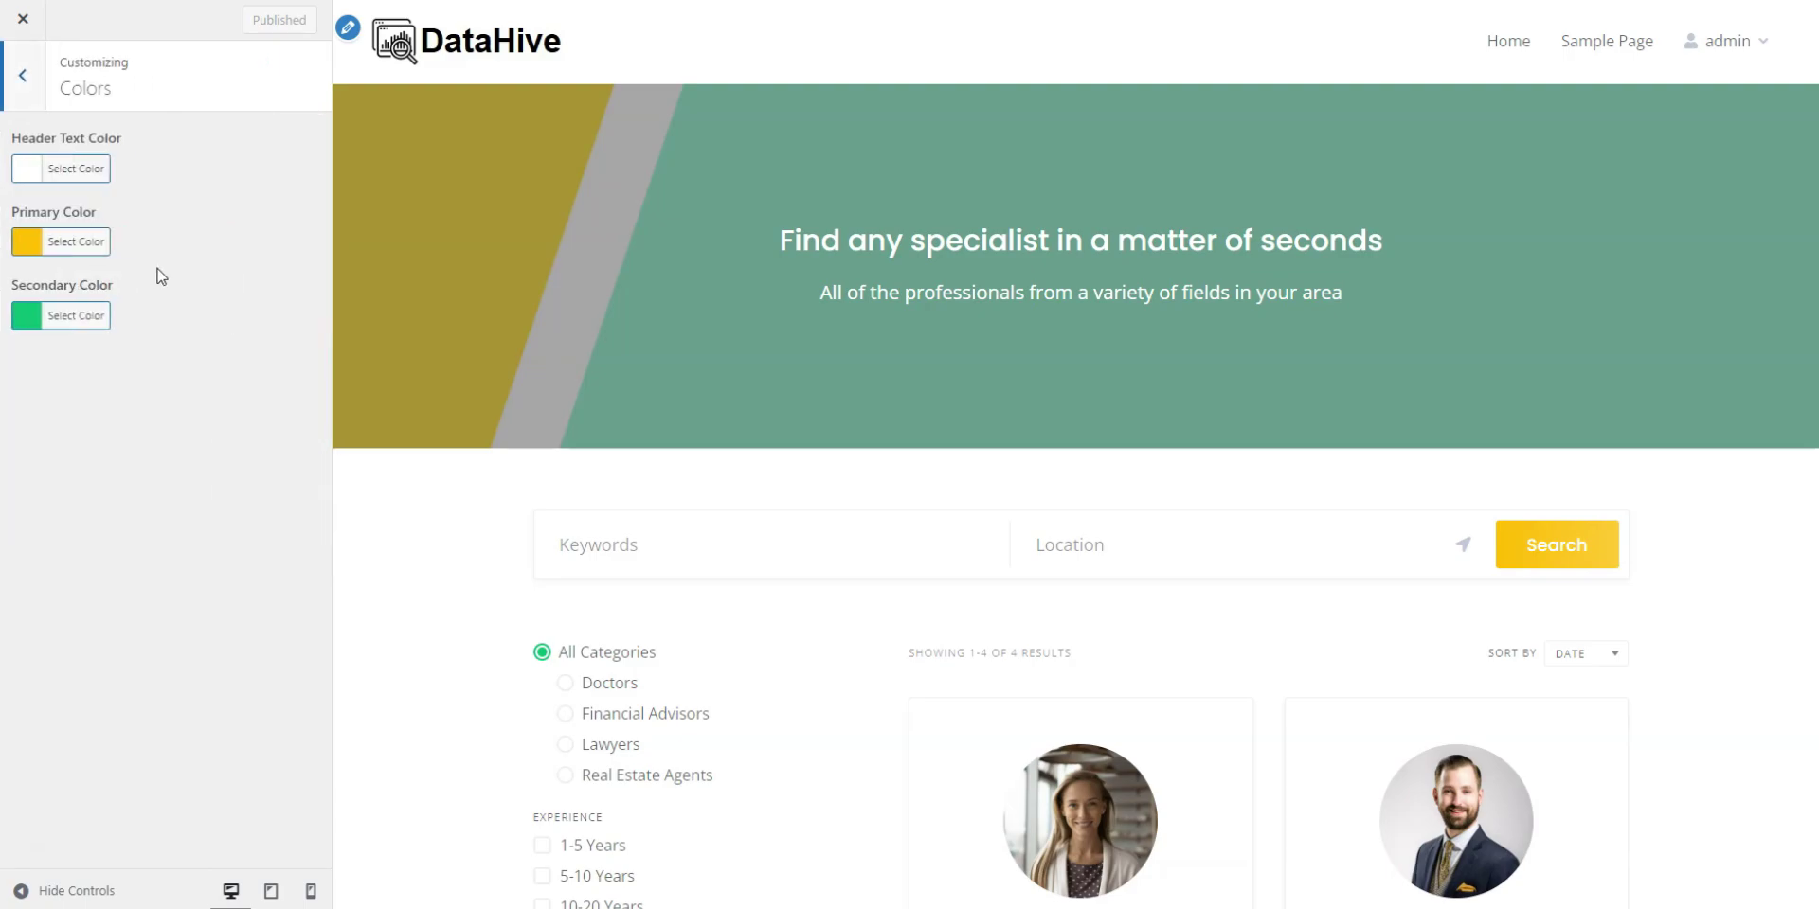
{"action": "left_click", "coordinate": [94, 243]}
{"action": "left_click", "coordinate": [232, 206]}
{"action": "left_click", "coordinate": [23, 95]}
Create a new menu named 'Example Menu' assigned to the Header location
{"action": "left_click", "coordinate": [63, 353]}
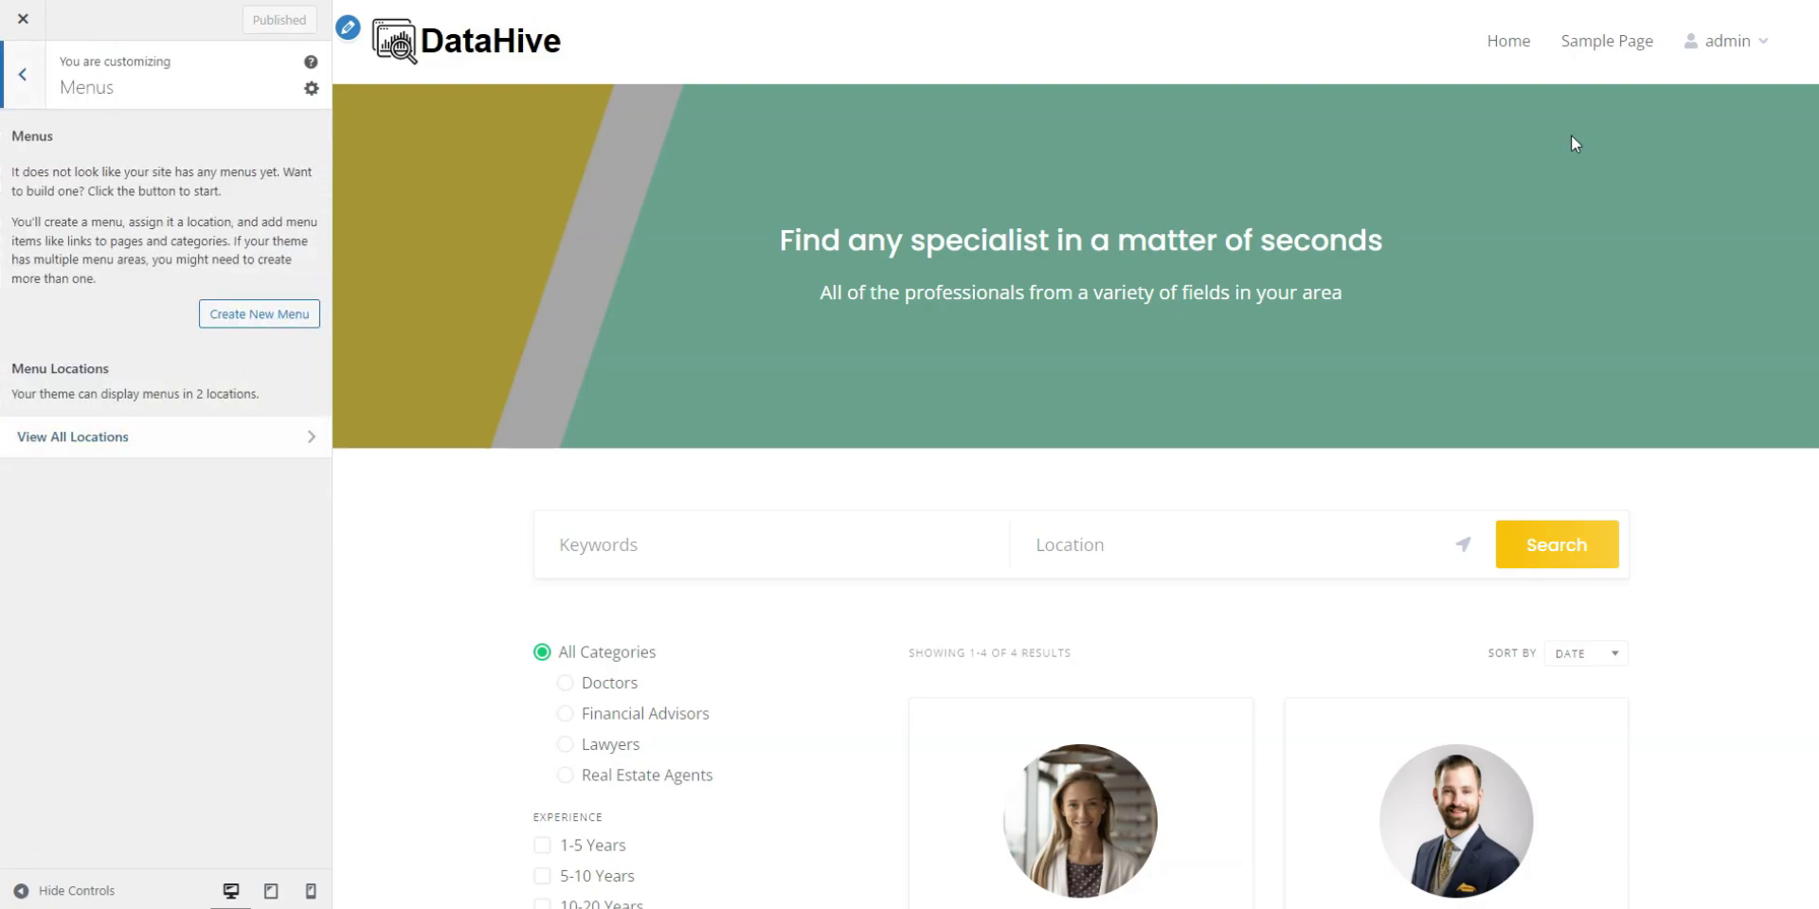
{"action": "scroll", "coordinate": [1590, 83], "scroll_direction": "down", "scroll_amount": 1}
{"action": "scroll", "coordinate": [1590, 82], "scroll_direction": "up", "scroll_amount": 1}
{"action": "left_click", "coordinate": [300, 316]}
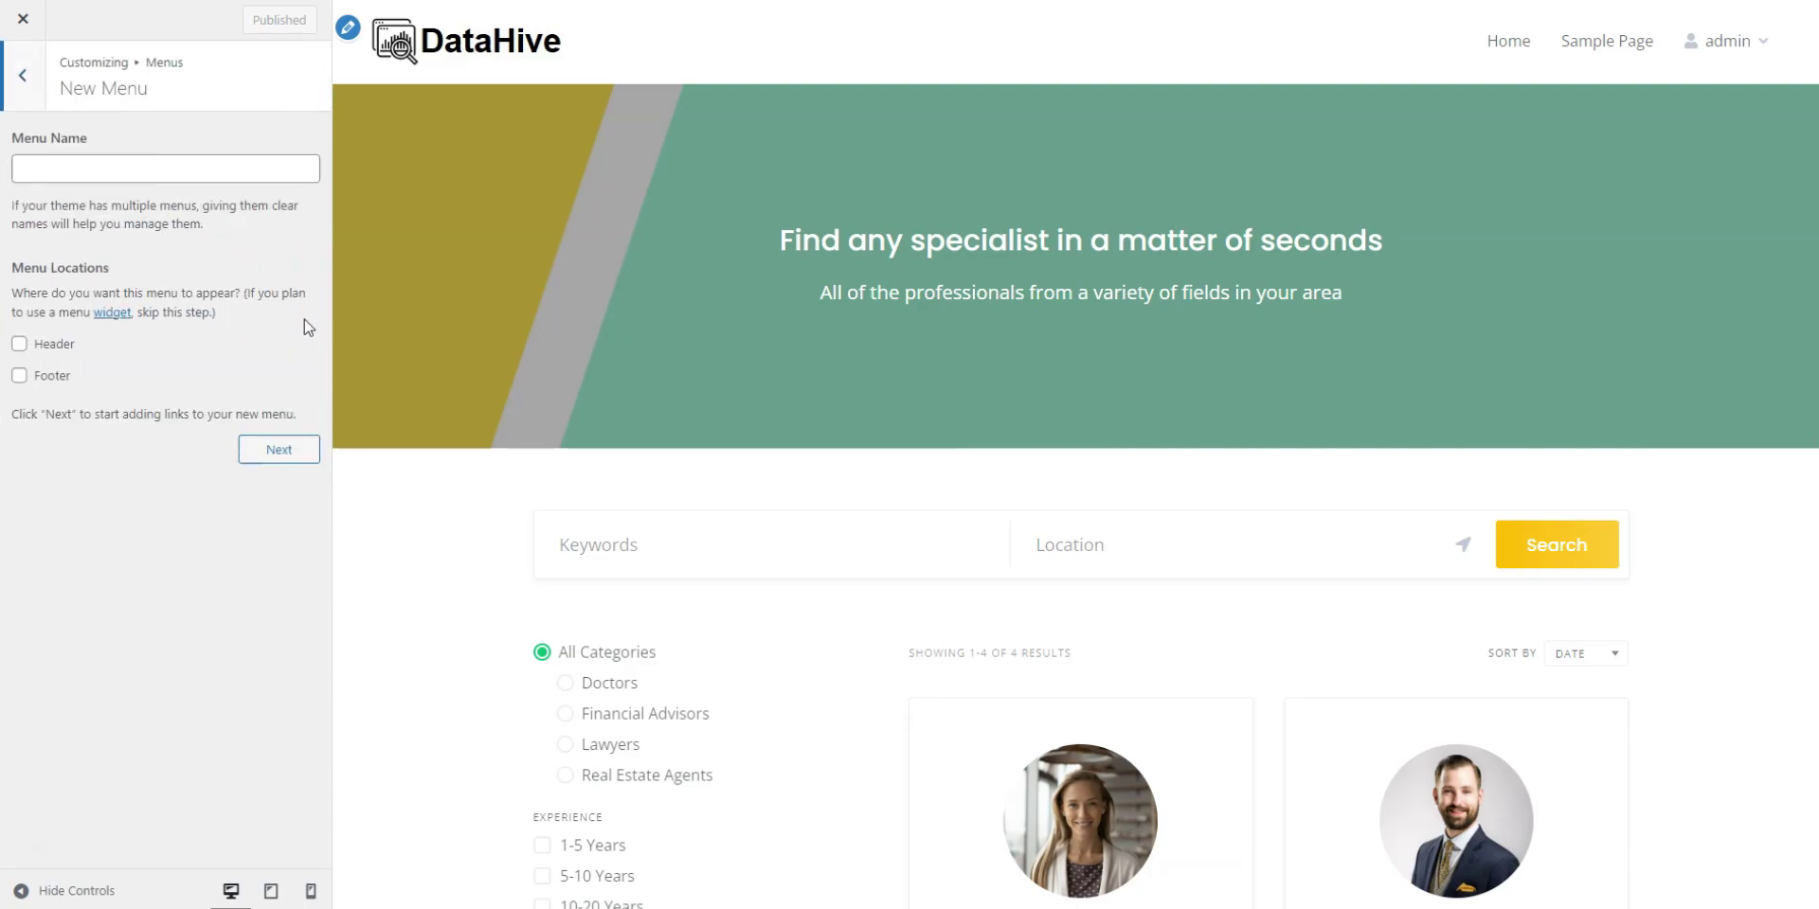
{"action": "left_click", "coordinate": [251, 173]}
{"action": "type", "text": "Example Menu"}
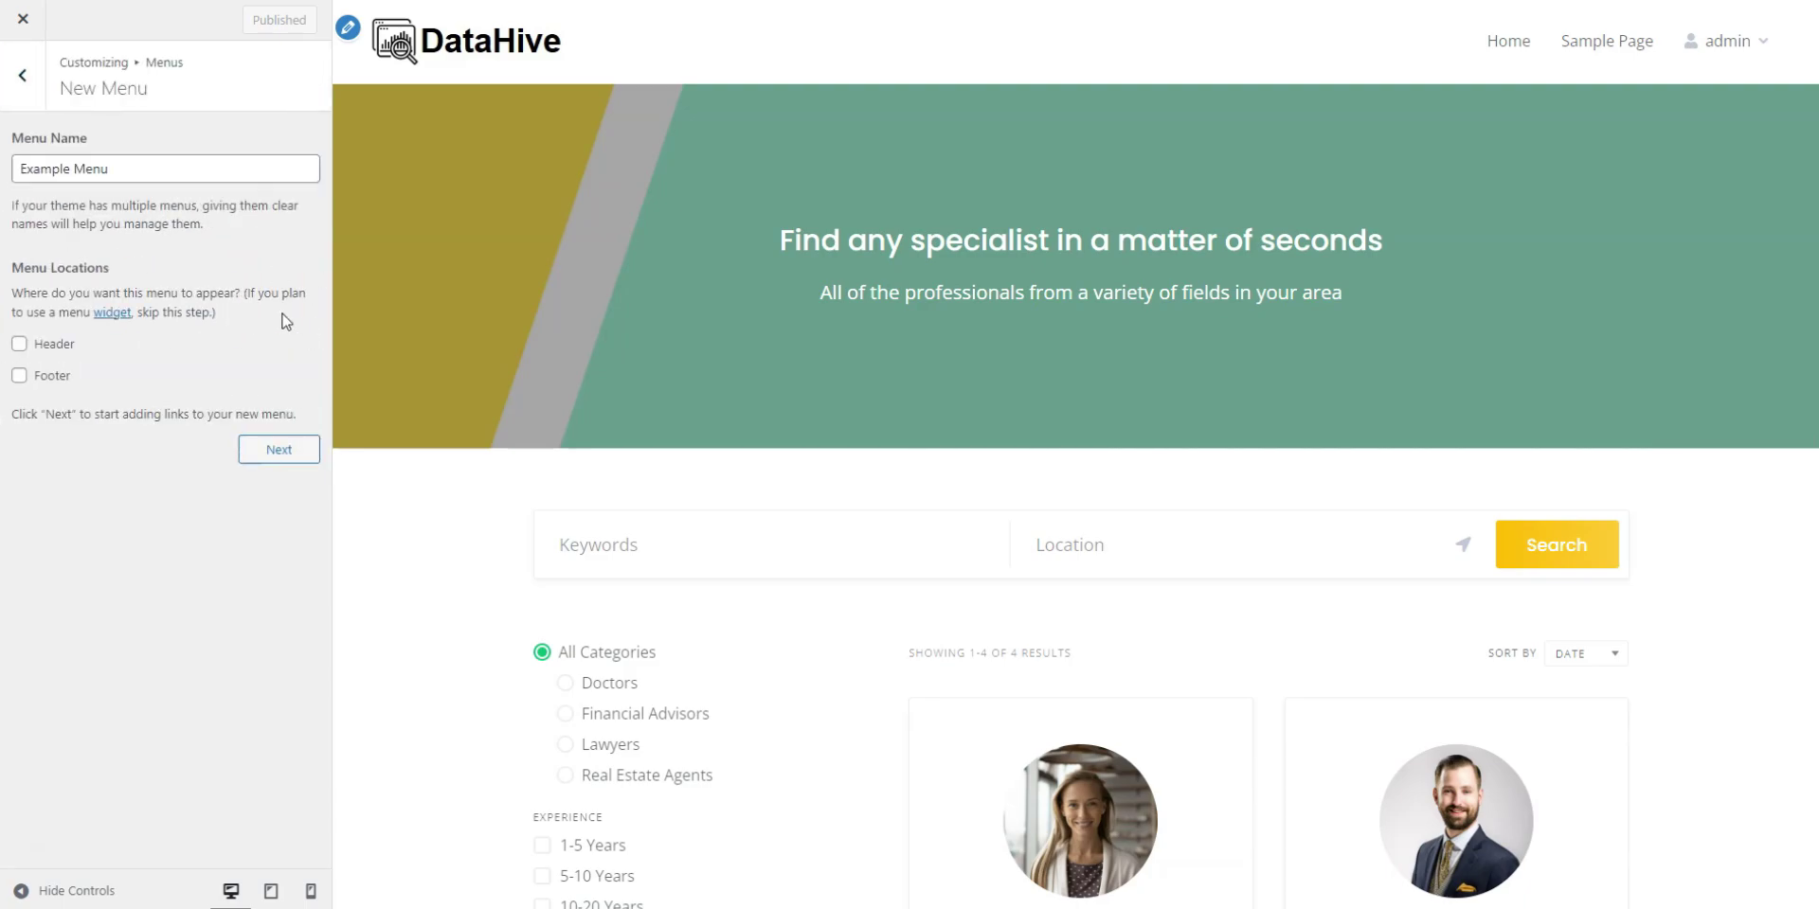
{"action": "left_click", "coordinate": [20, 346]}
{"action": "left_click", "coordinate": [256, 450]}
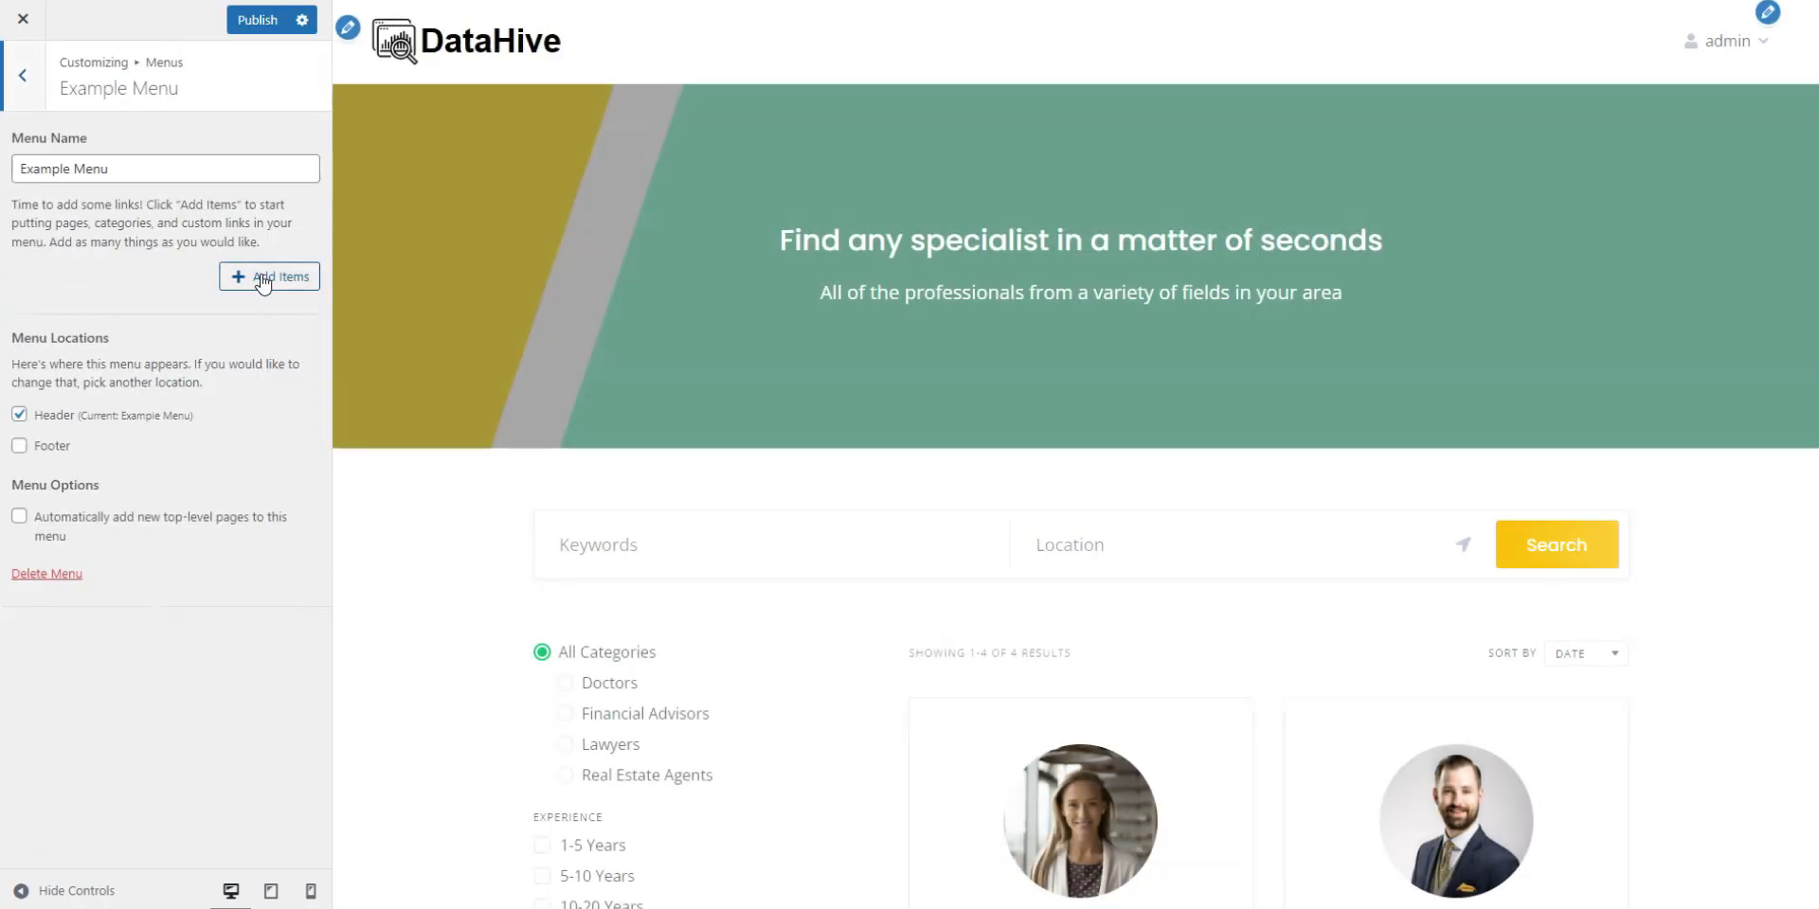
Add a 'List a Profile' custom link to the vendor registration page and publish the menu
{"action": "left_click", "coordinate": [263, 281]}
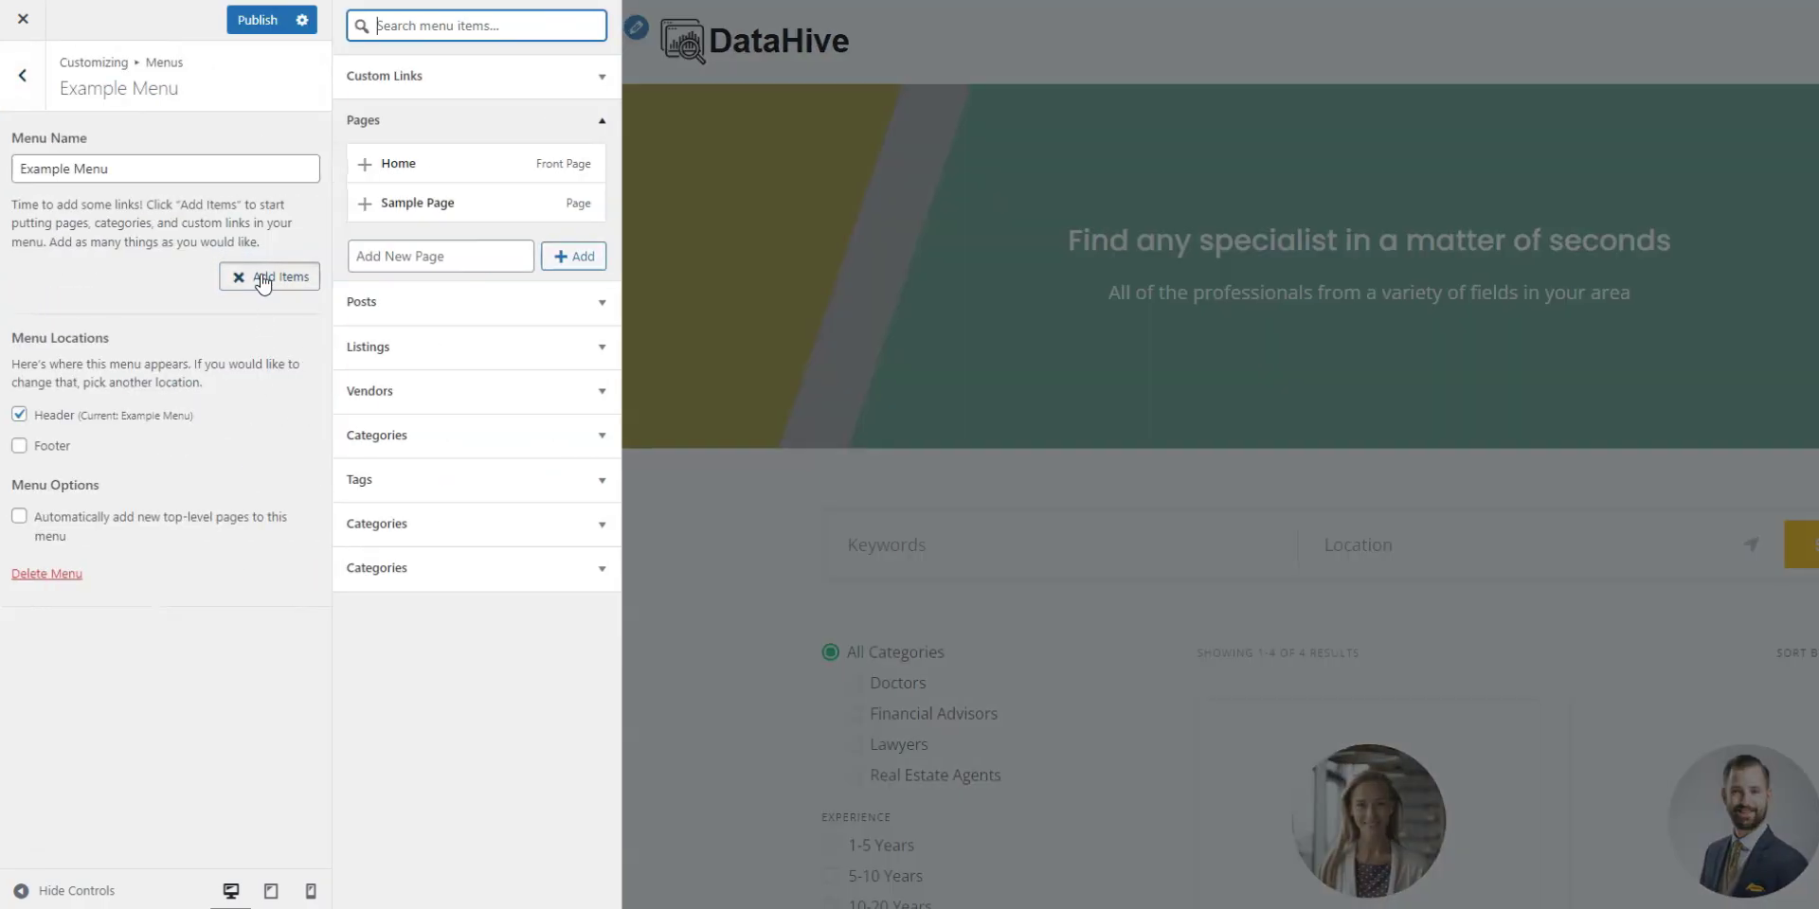
{"action": "left_click", "coordinate": [433, 82]}
{"action": "left_click", "coordinate": [461, 104]}
{"action": "key", "text": "ctrl+v"}
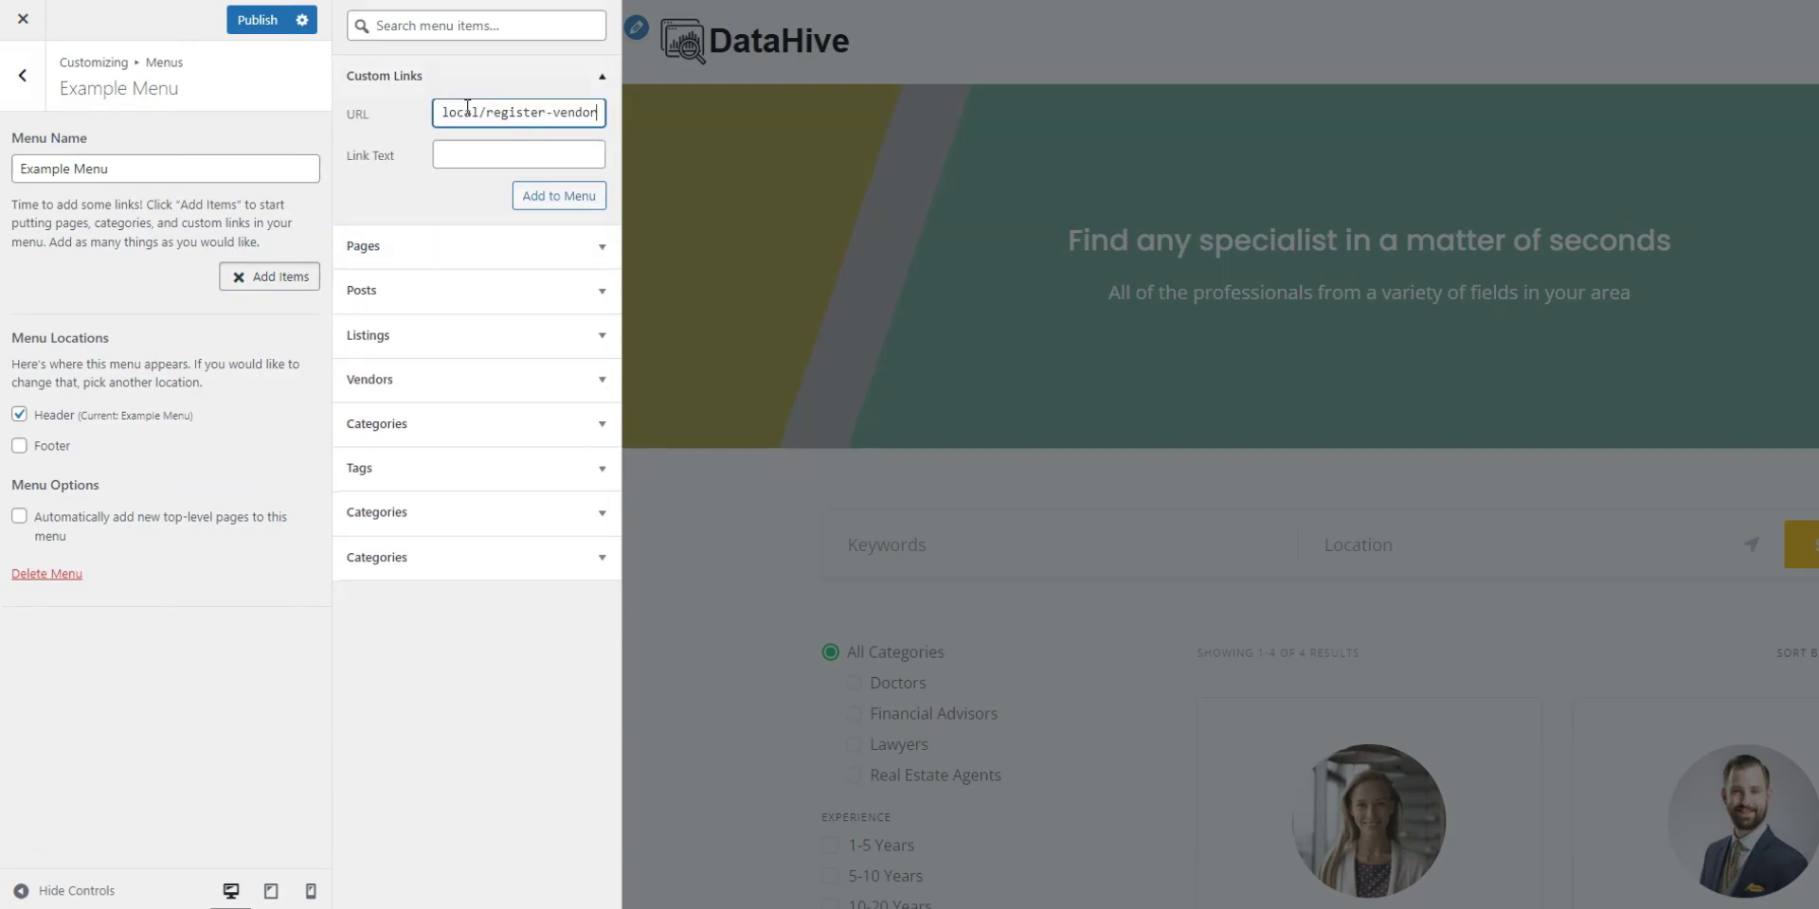
{"action": "left_click", "coordinate": [469, 159]}
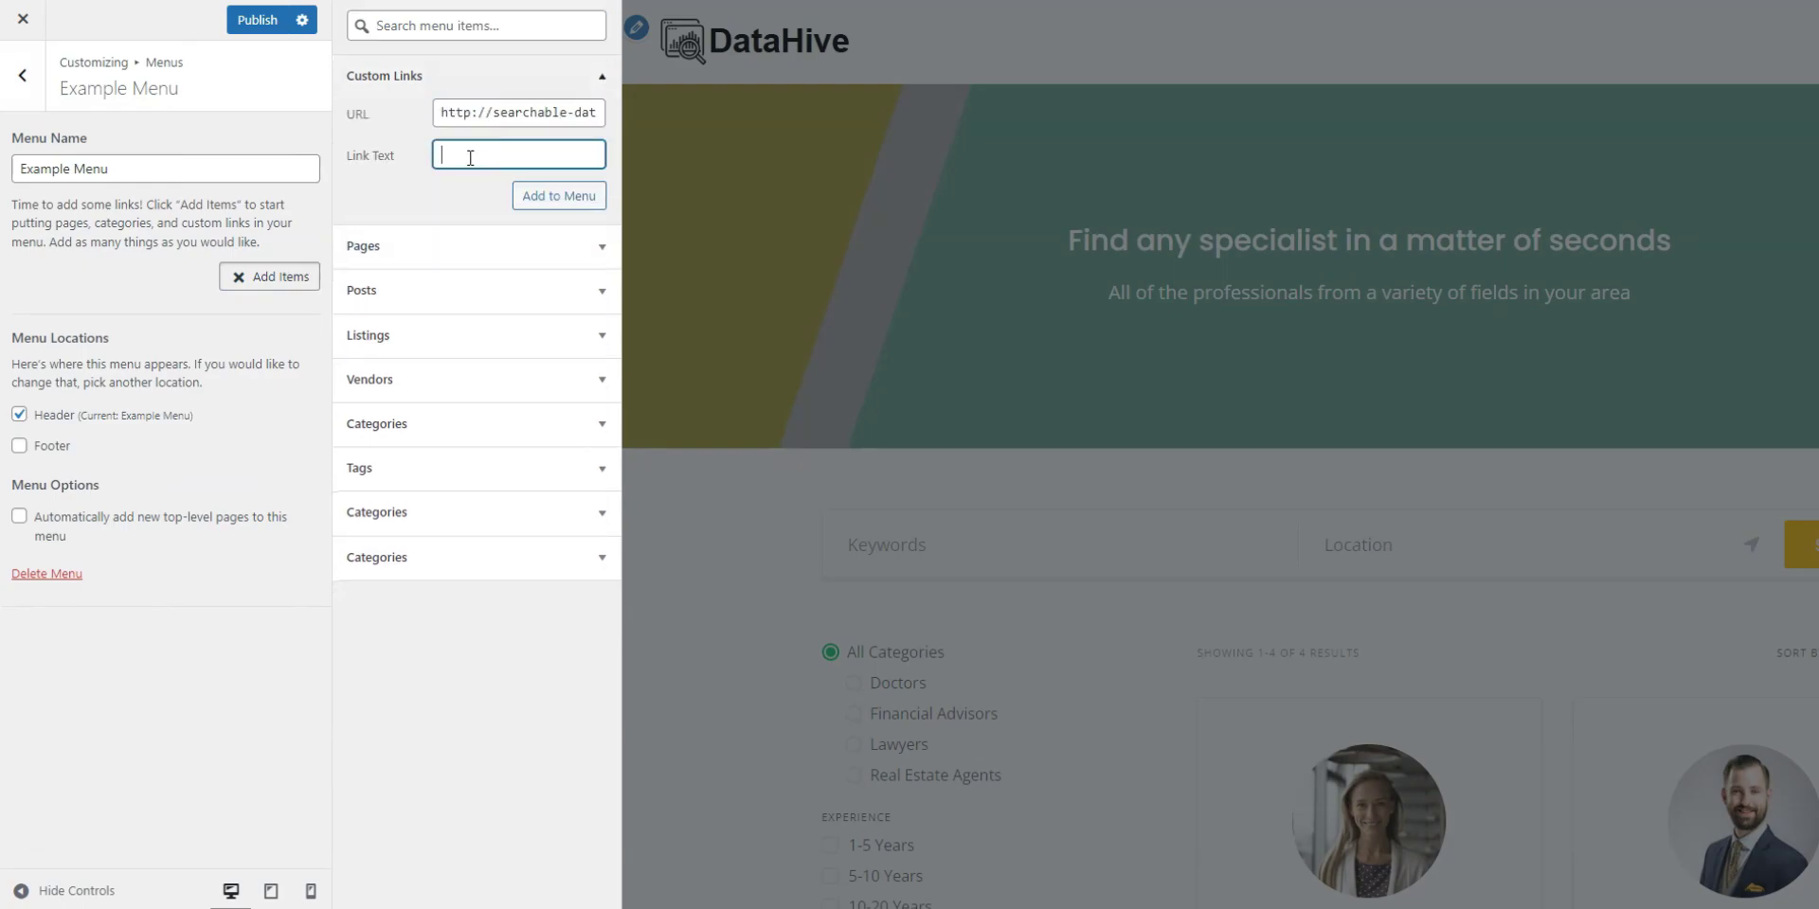
{"action": "type", "text": "List a Profile"}
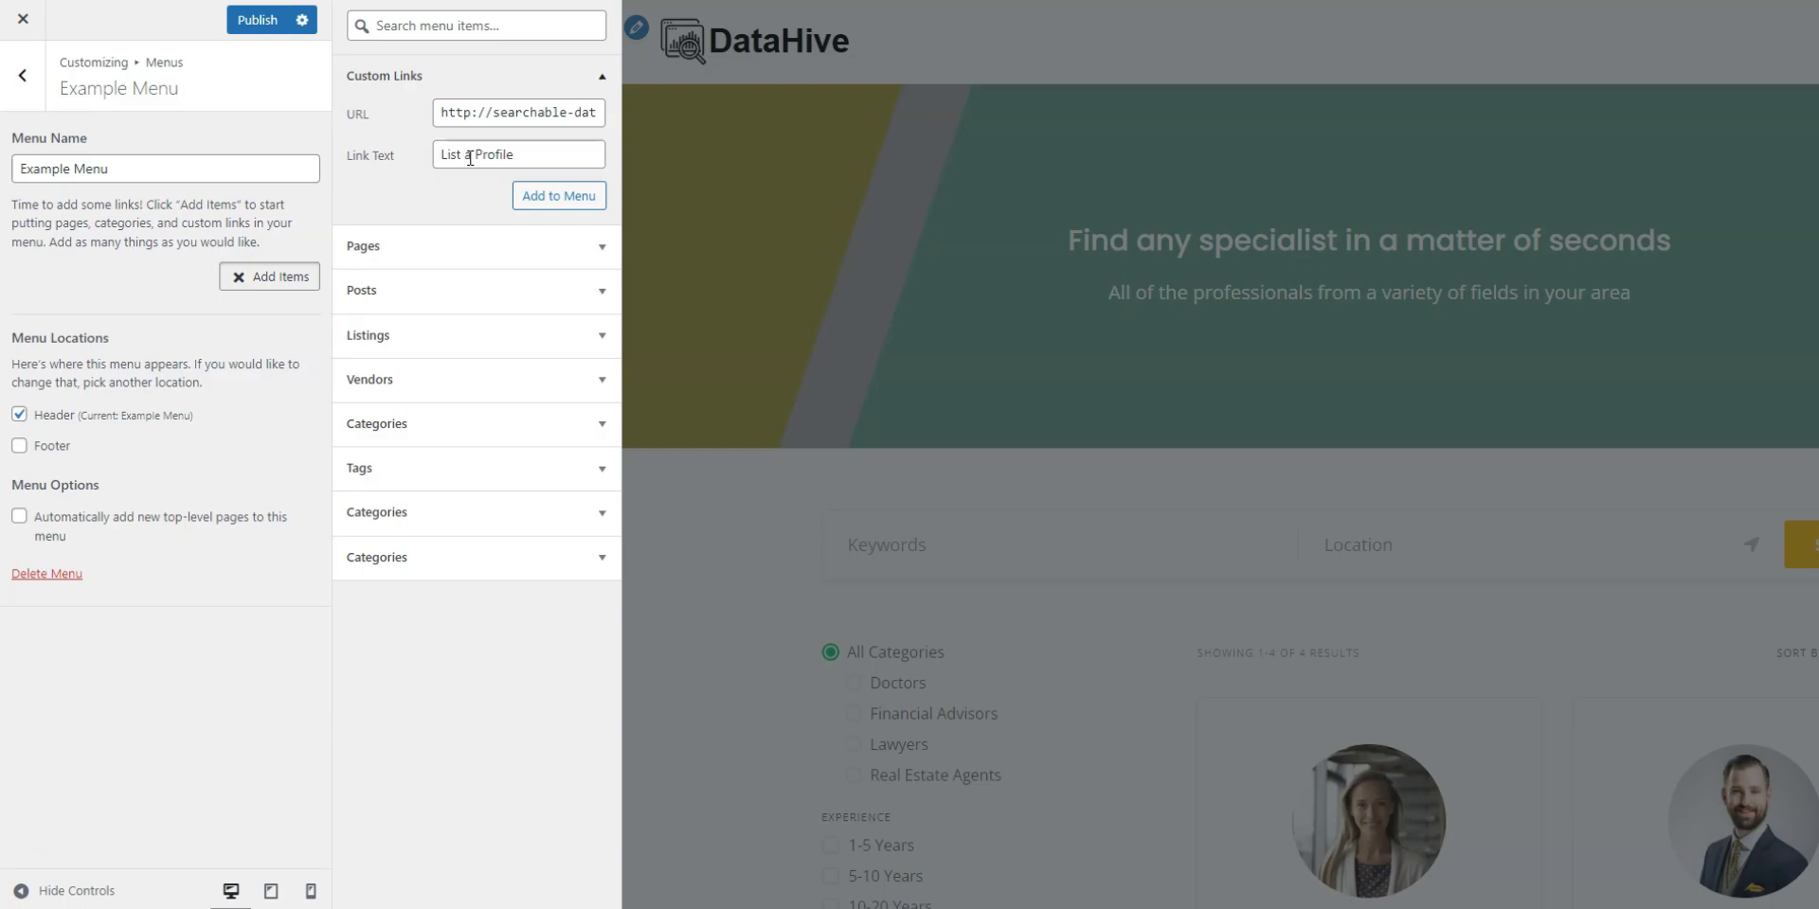
{"action": "left_click", "coordinate": [545, 196]}
{"action": "left_click", "coordinate": [258, 20]}
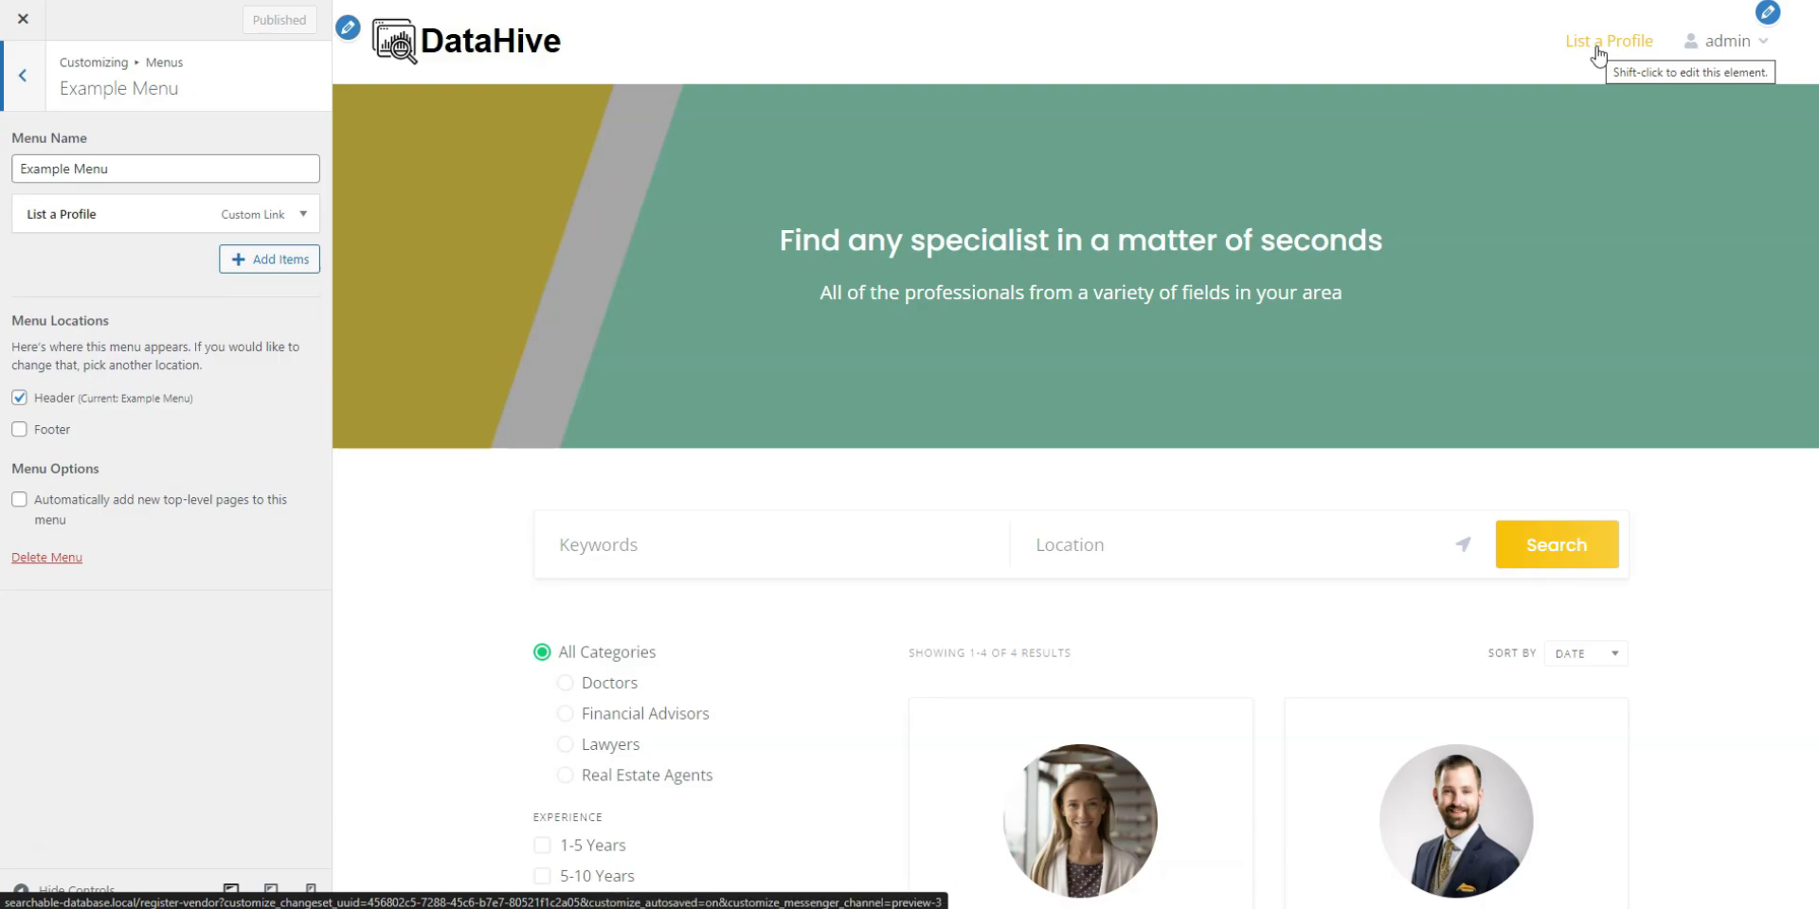
{"action": "left_click", "coordinate": [21, 71]}
Review the Widgets and Homepage Settings sections of the Customizer
{"action": "left_click", "coordinate": [21, 71]}
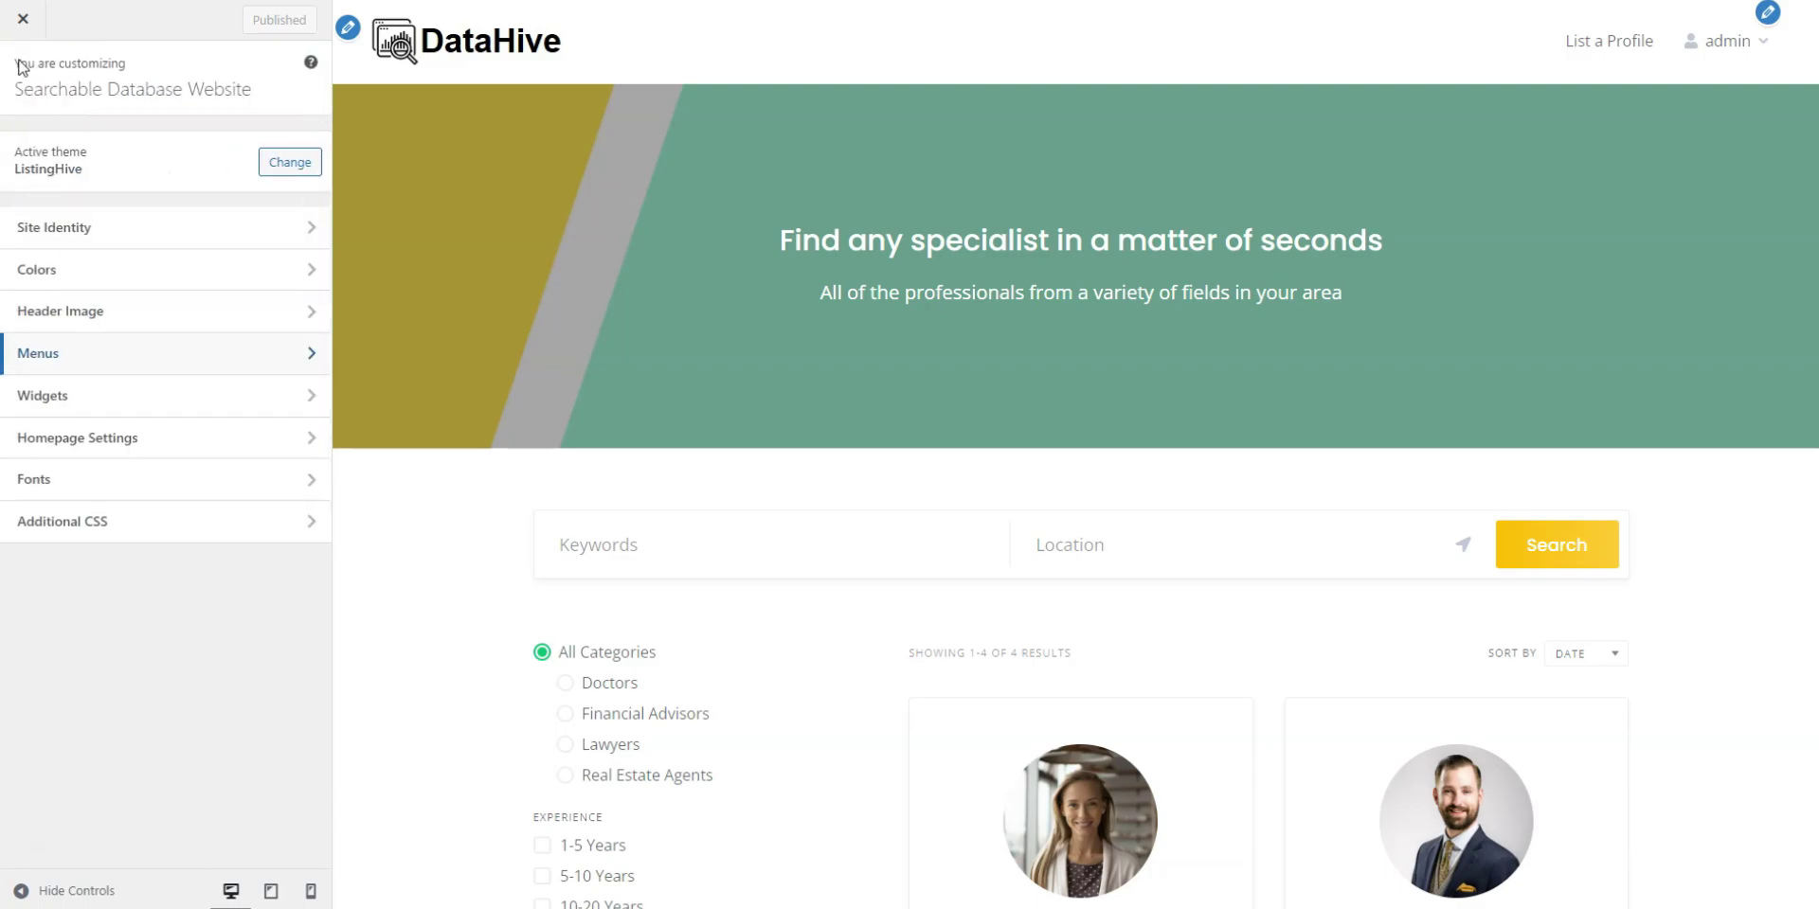
{"action": "left_click", "coordinate": [59, 394]}
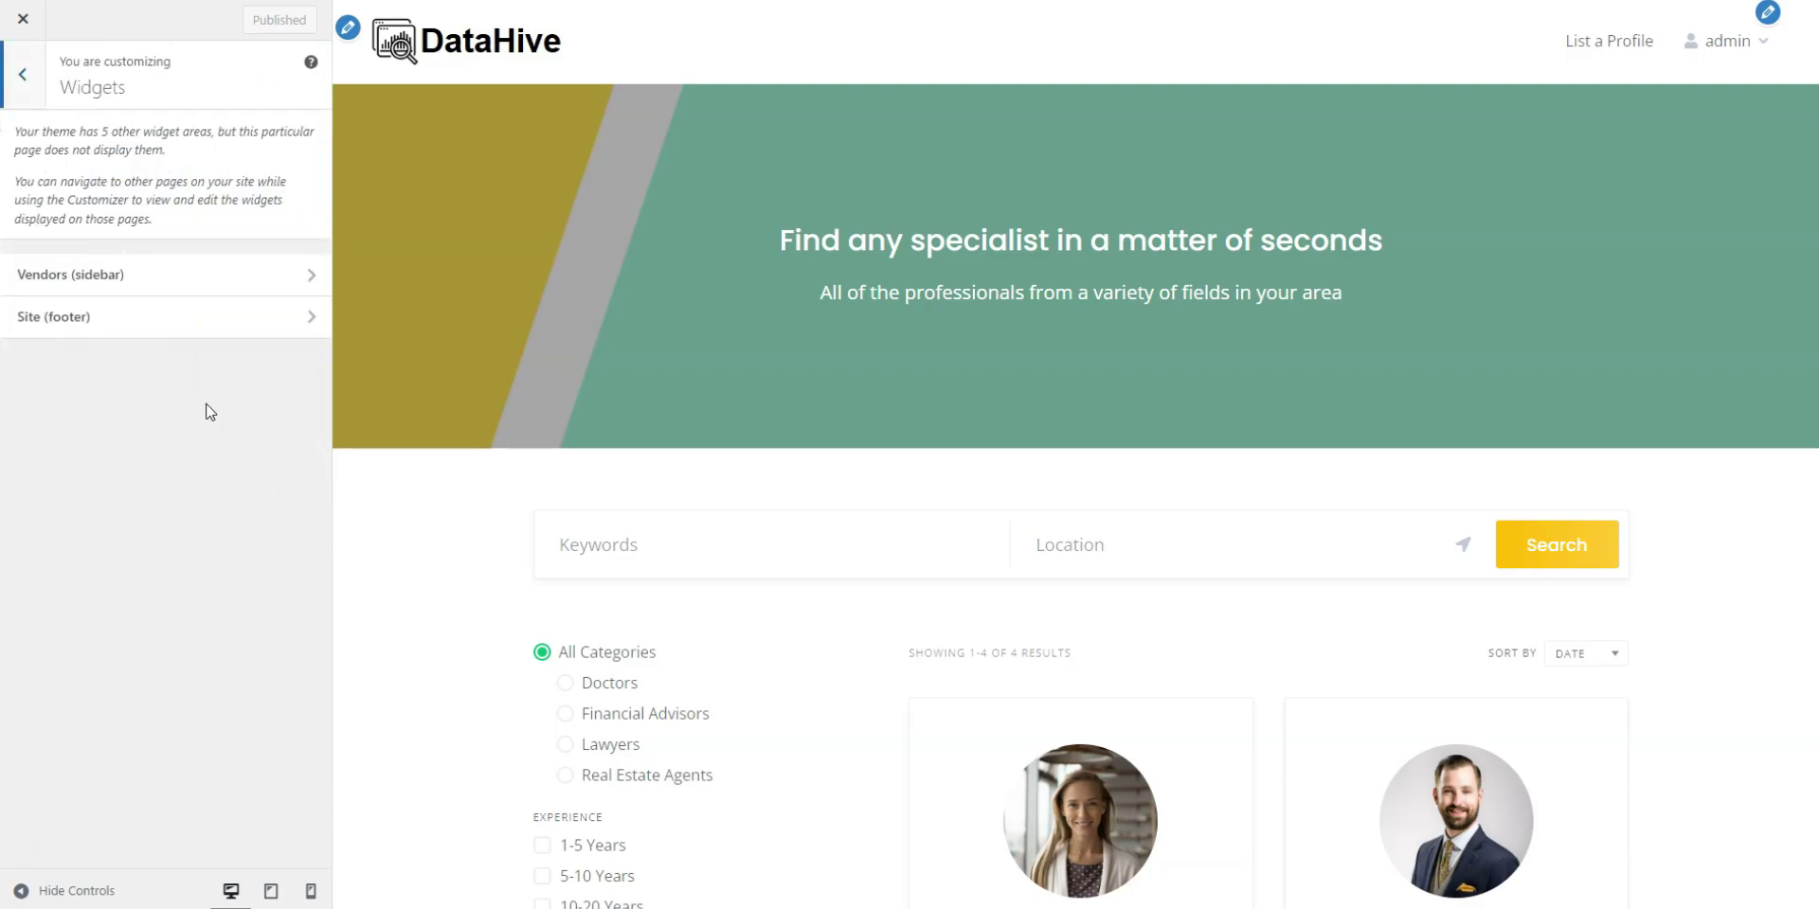
{"action": "left_click", "coordinate": [28, 93]}
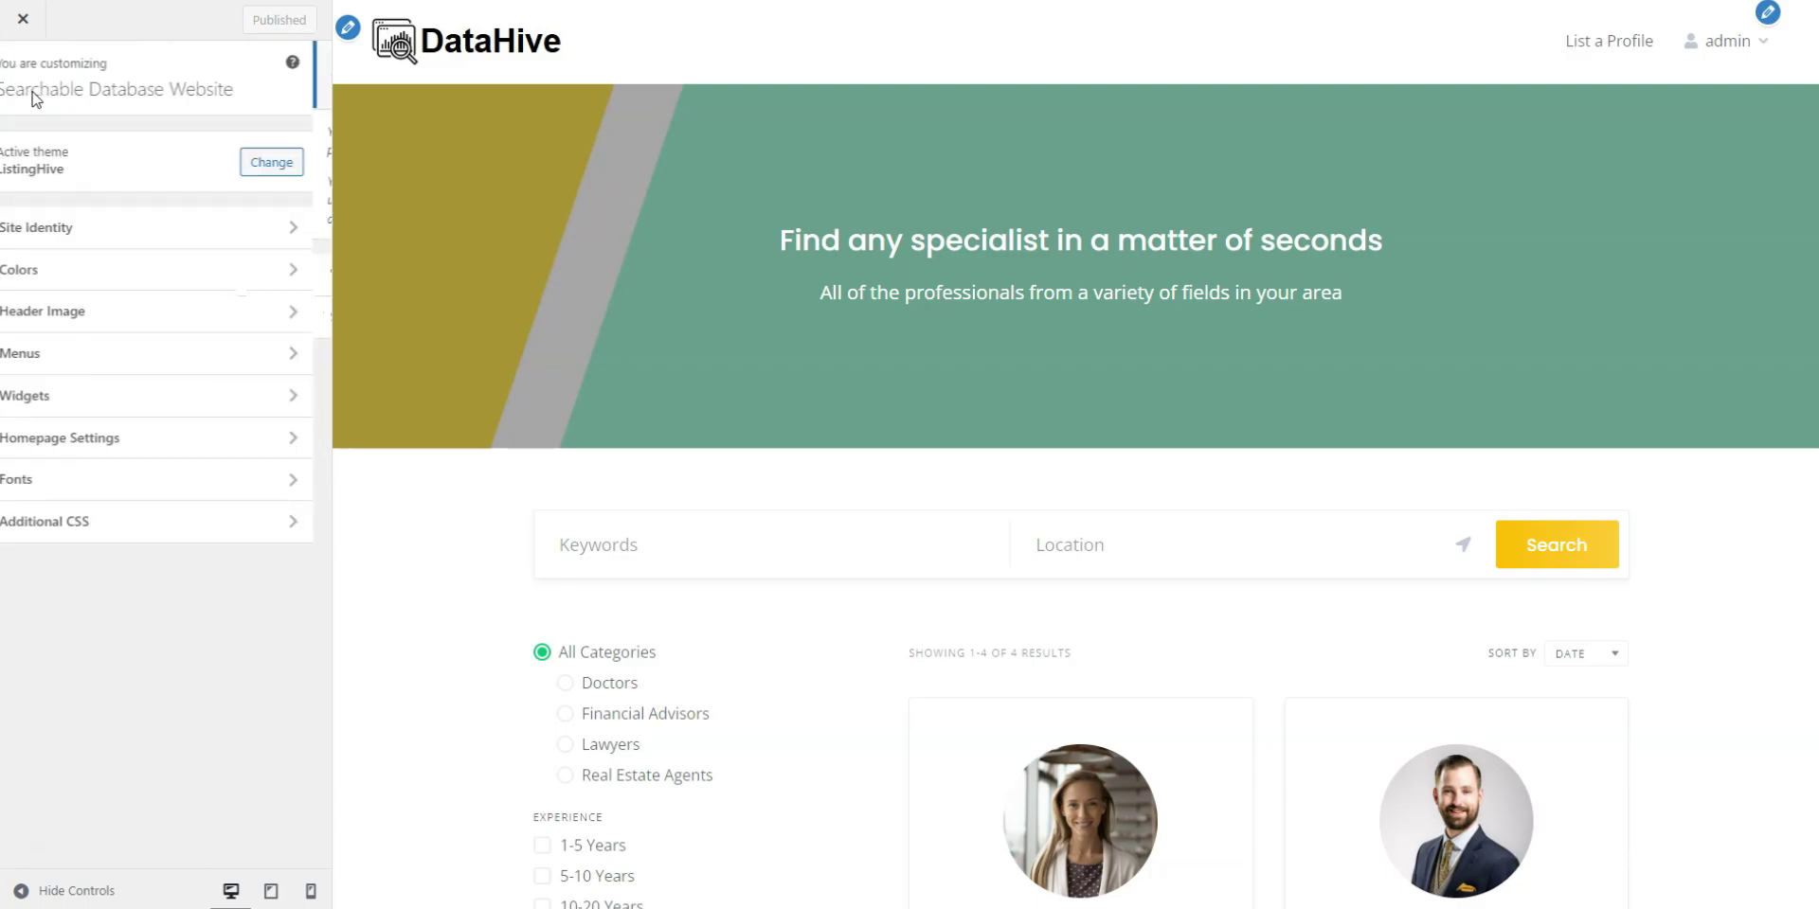
{"action": "left_click", "coordinate": [123, 435]}
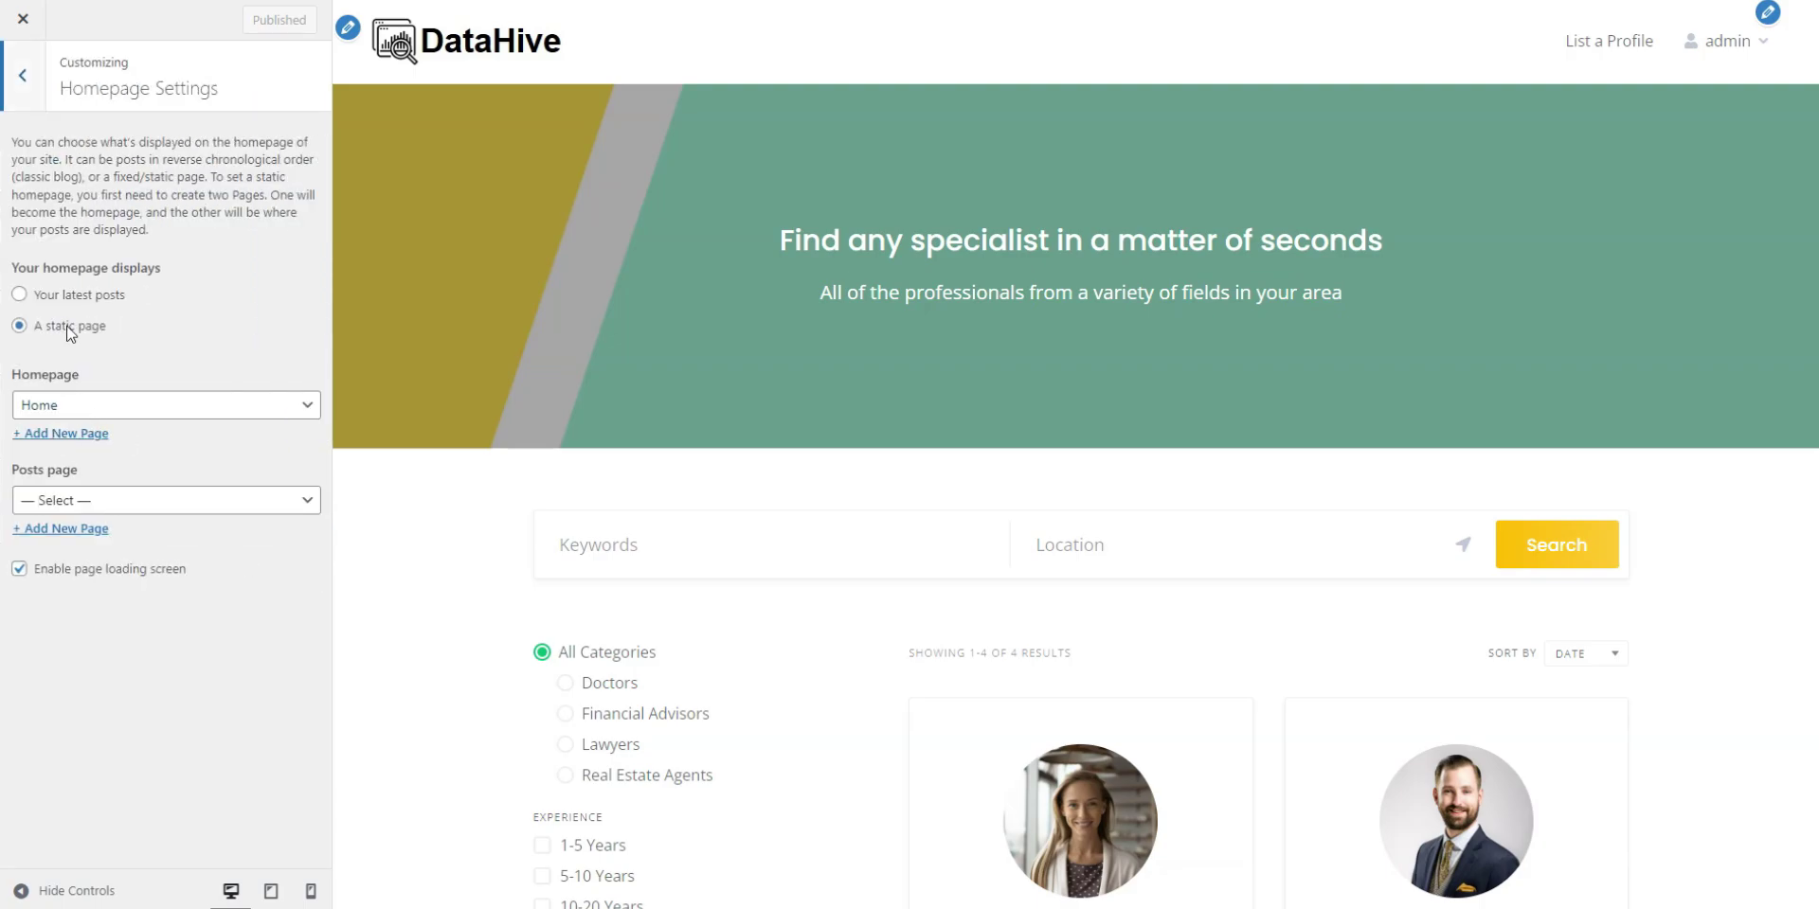
{"action": "left_click", "coordinate": [11, 95]}
Check the body font list and Additional CSS, then close the Customizer to view the live homepage
{"action": "left_click", "coordinate": [54, 494]}
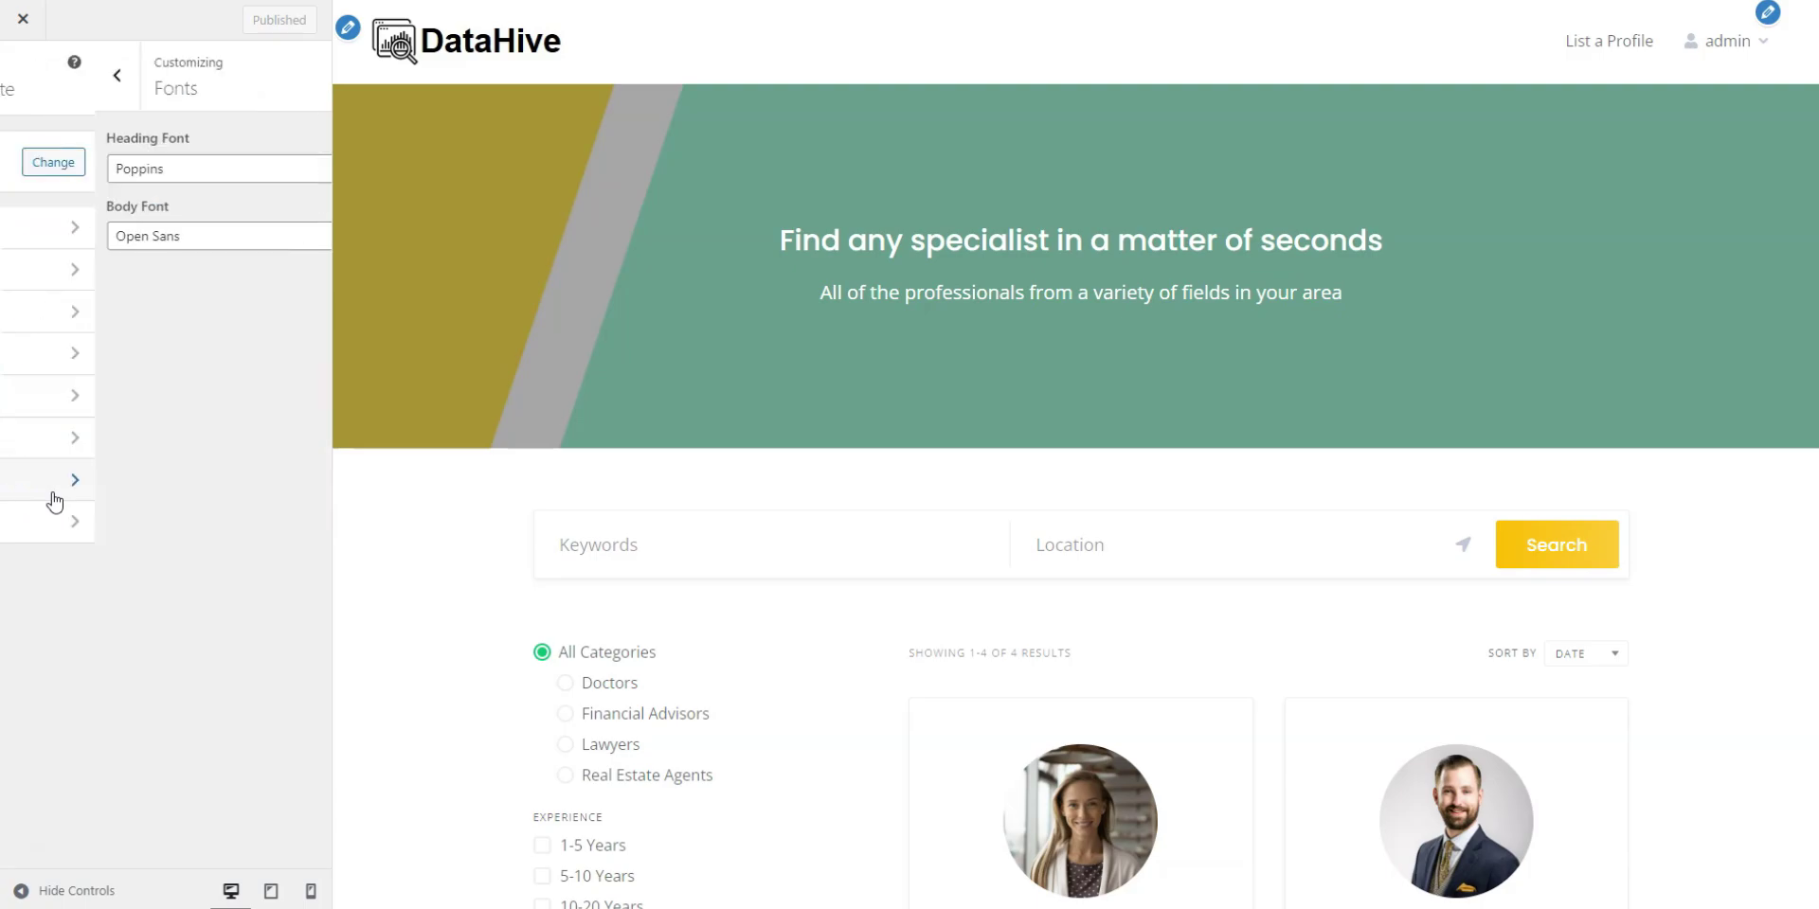
{"action": "left_click", "coordinate": [148, 245]}
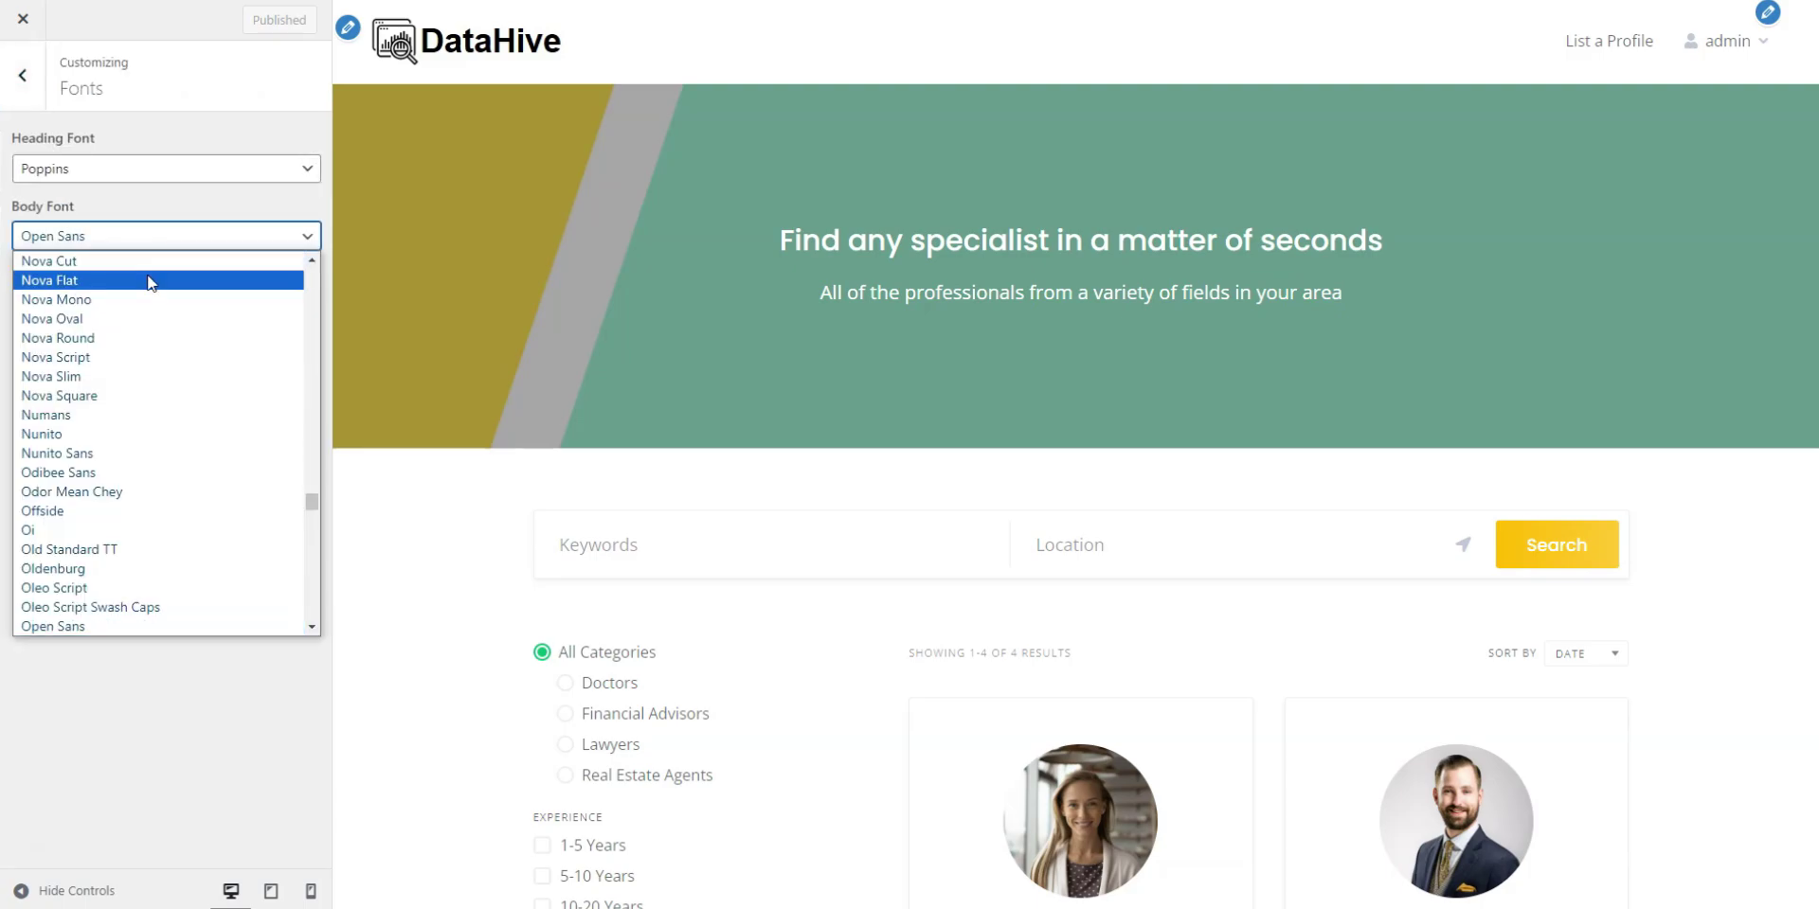
{"action": "scroll", "coordinate": [142, 312], "scroll_direction": "down", "scroll_amount": 2}
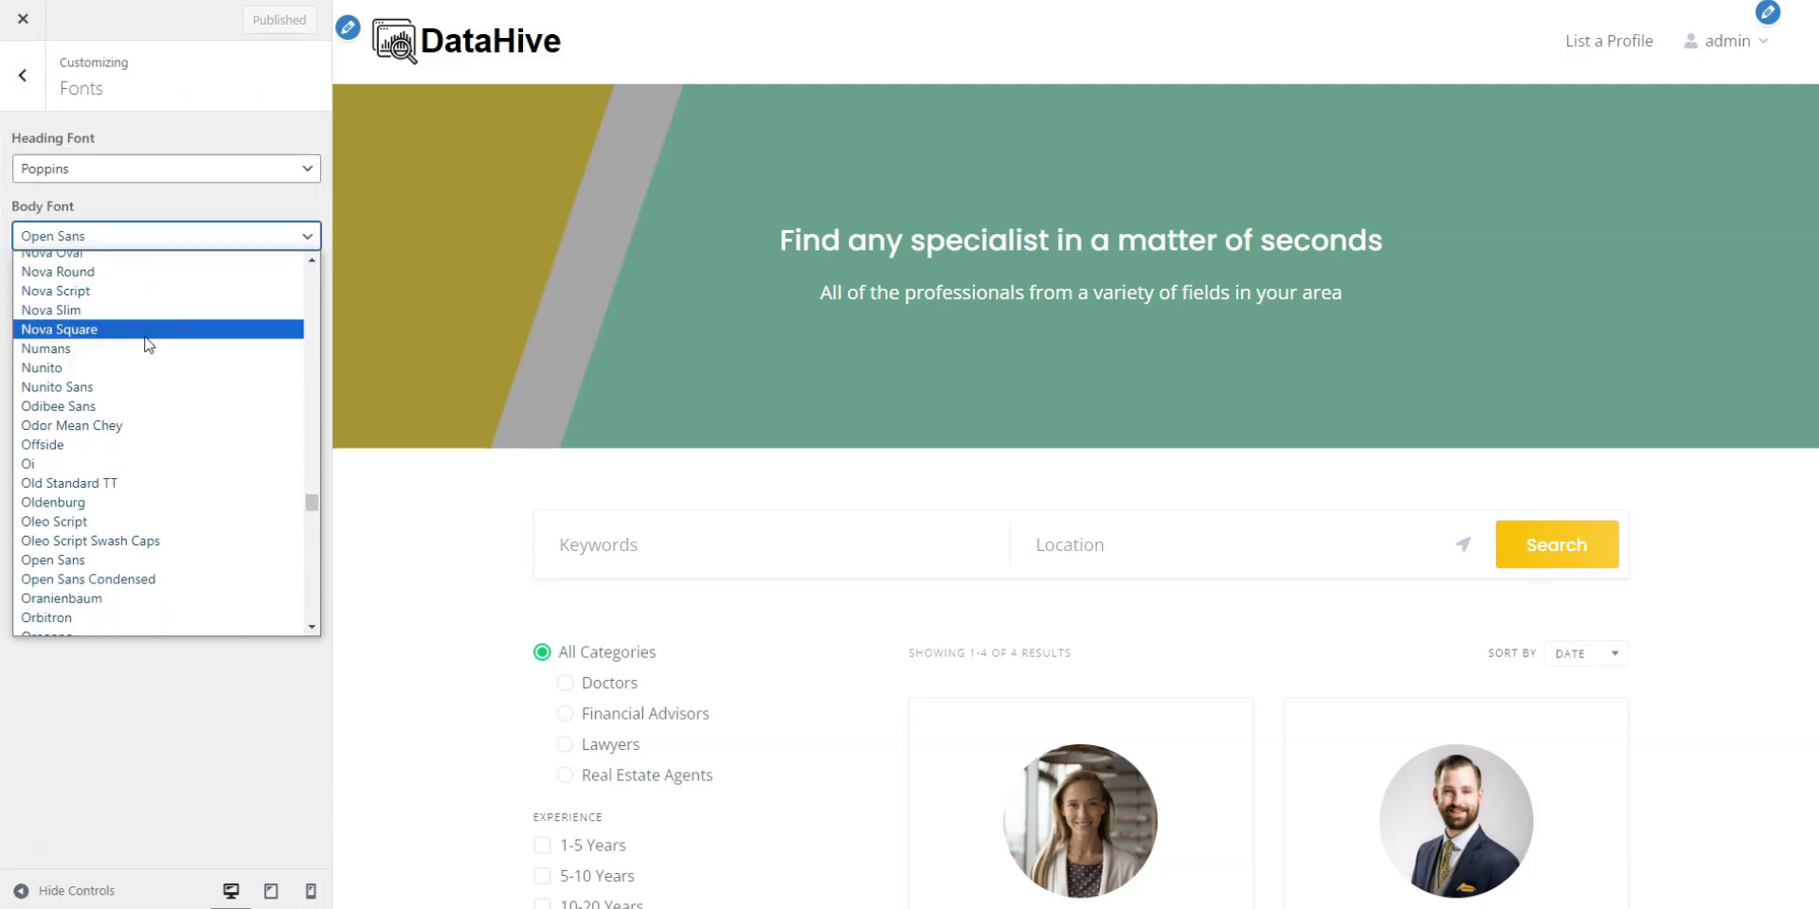
{"action": "left_click", "coordinate": [23, 75]}
{"action": "left_click", "coordinate": [161, 519]}
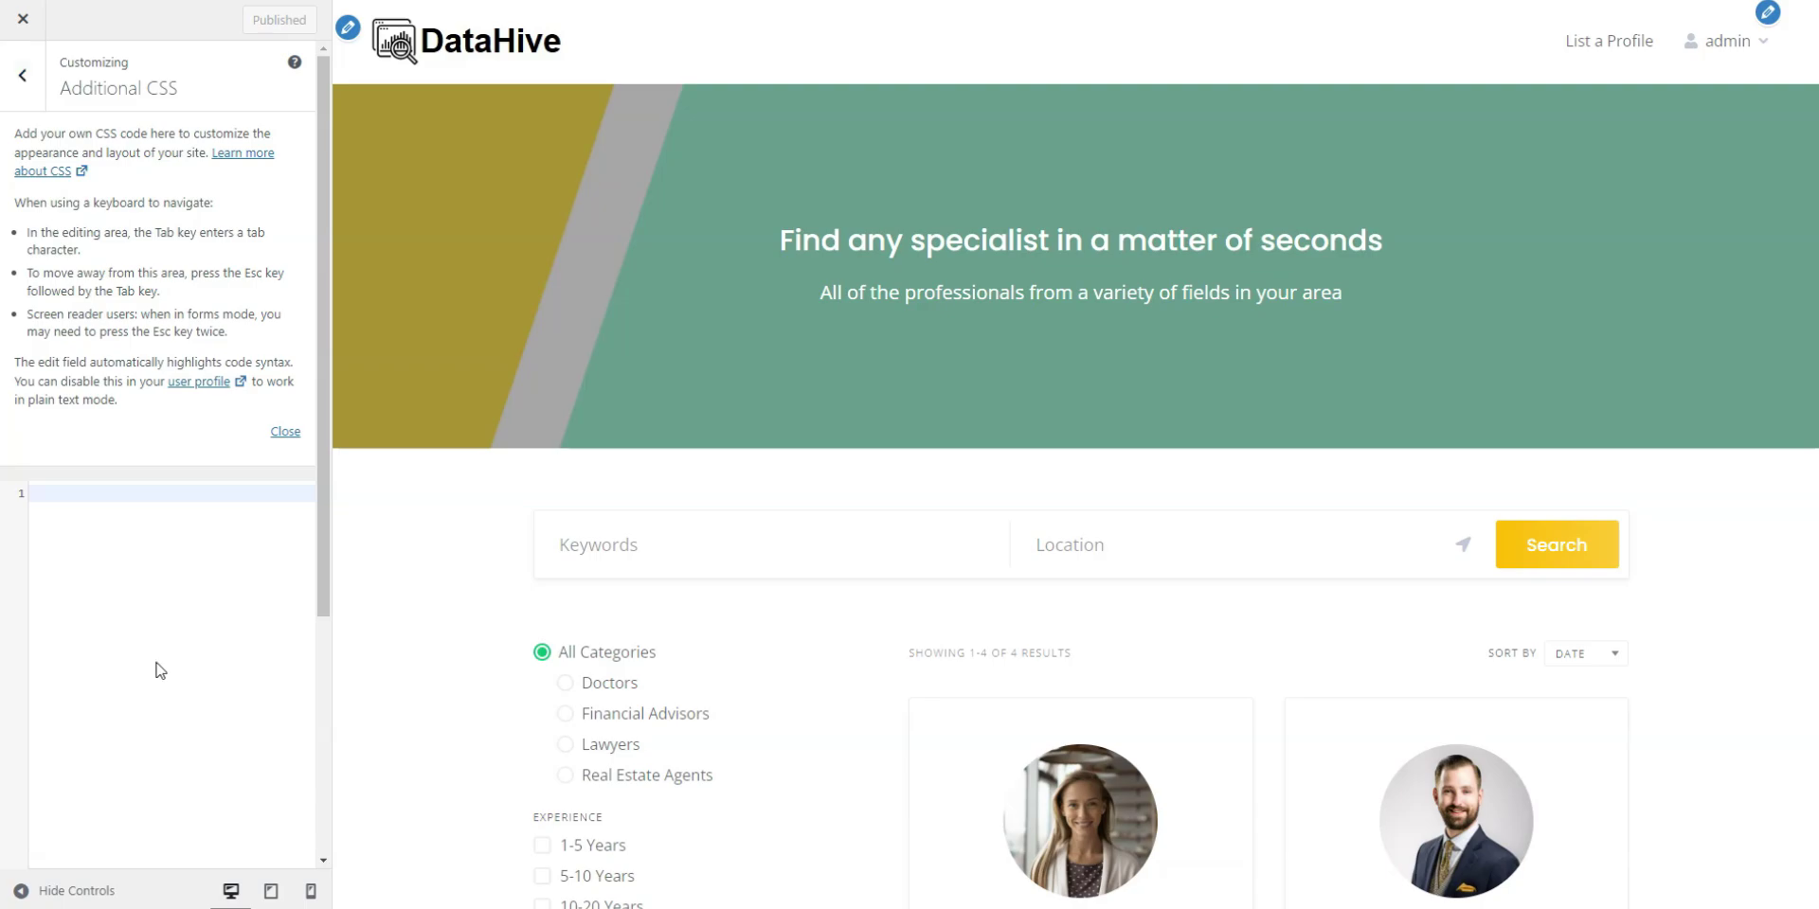
{"action": "left_click", "coordinate": [25, 19]}
{"action": "scroll", "coordinate": [1669, 345], "scroll_direction": "down", "scroll_amount": 3}
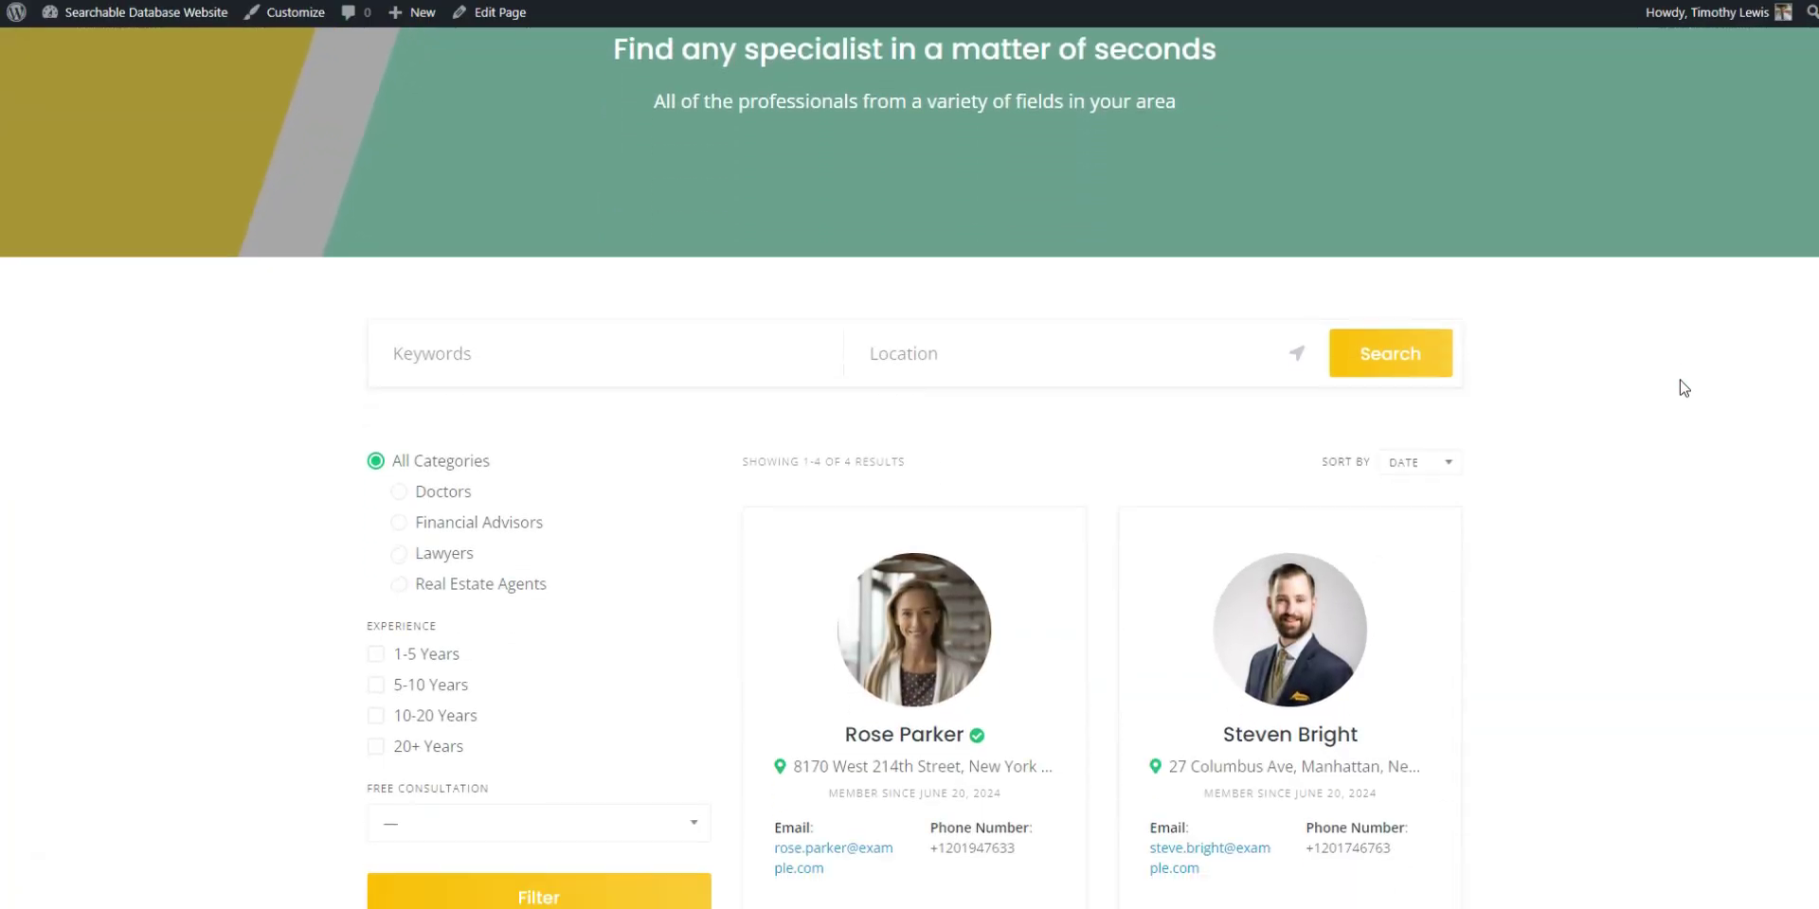
Scroll the homepage, then open the Vendors list in the WordPress dashboard
{"action": "scroll", "coordinate": [1670, 431], "scroll_direction": "down", "scroll_amount": 2}
{"action": "scroll", "coordinate": [1677, 478], "scroll_direction": "up", "scroll_amount": 3}
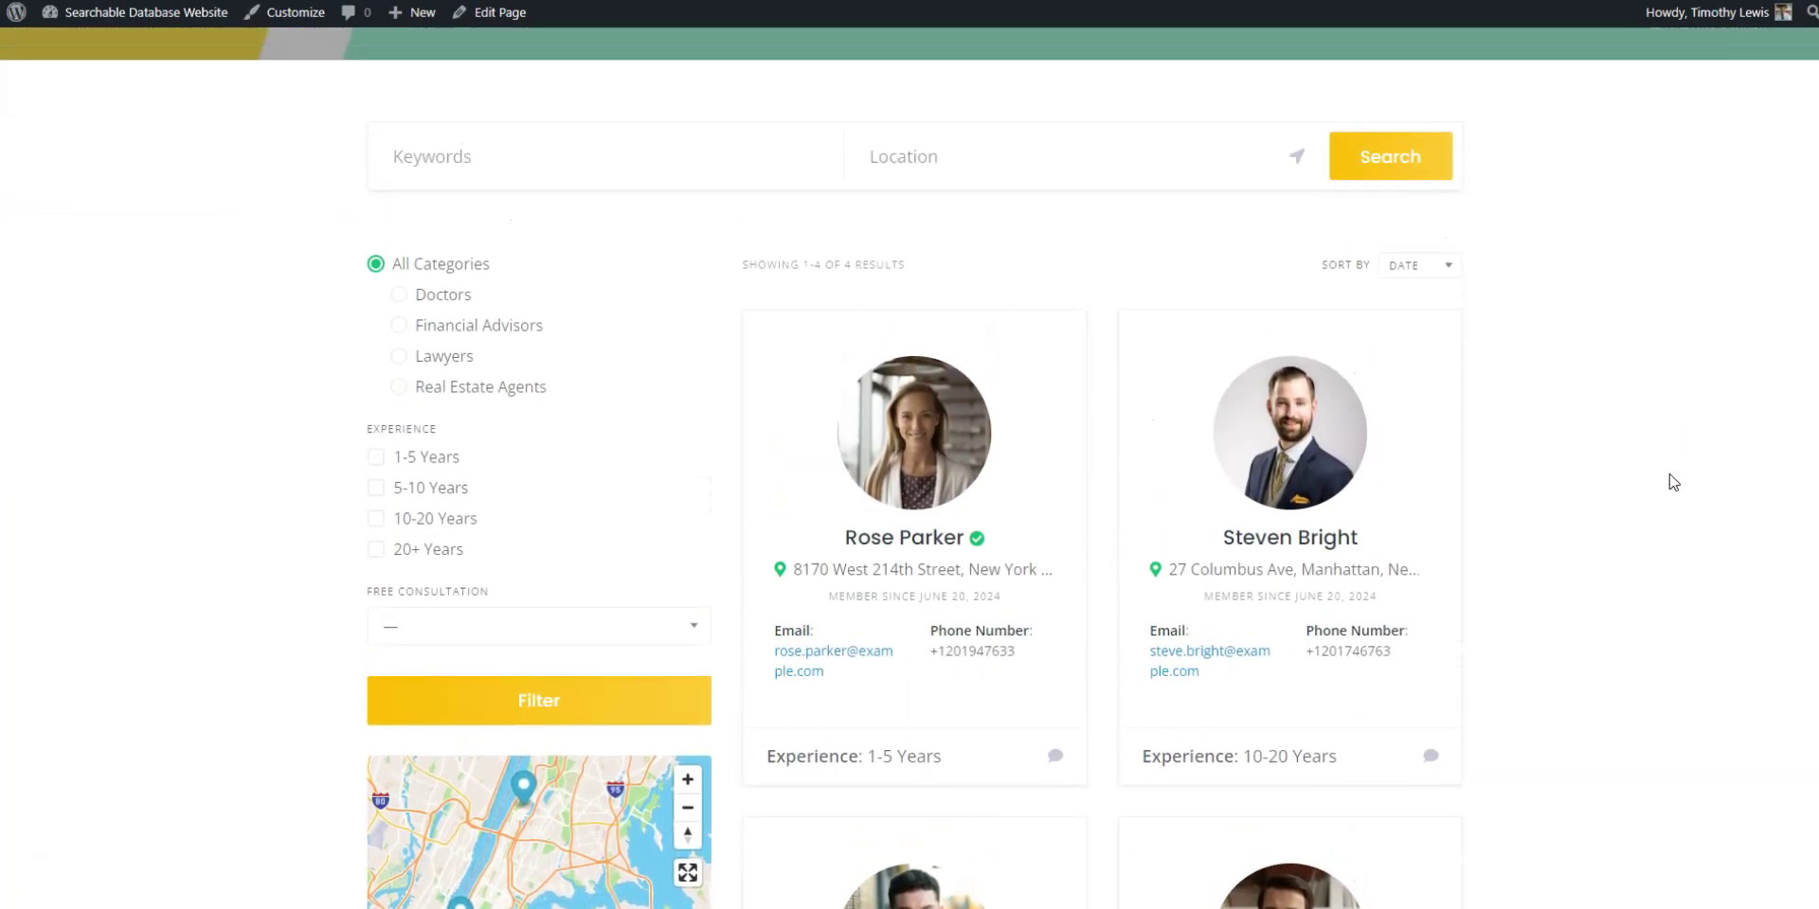
{"action": "scroll", "coordinate": [1508, 452], "scroll_direction": "up", "scroll_amount": 3}
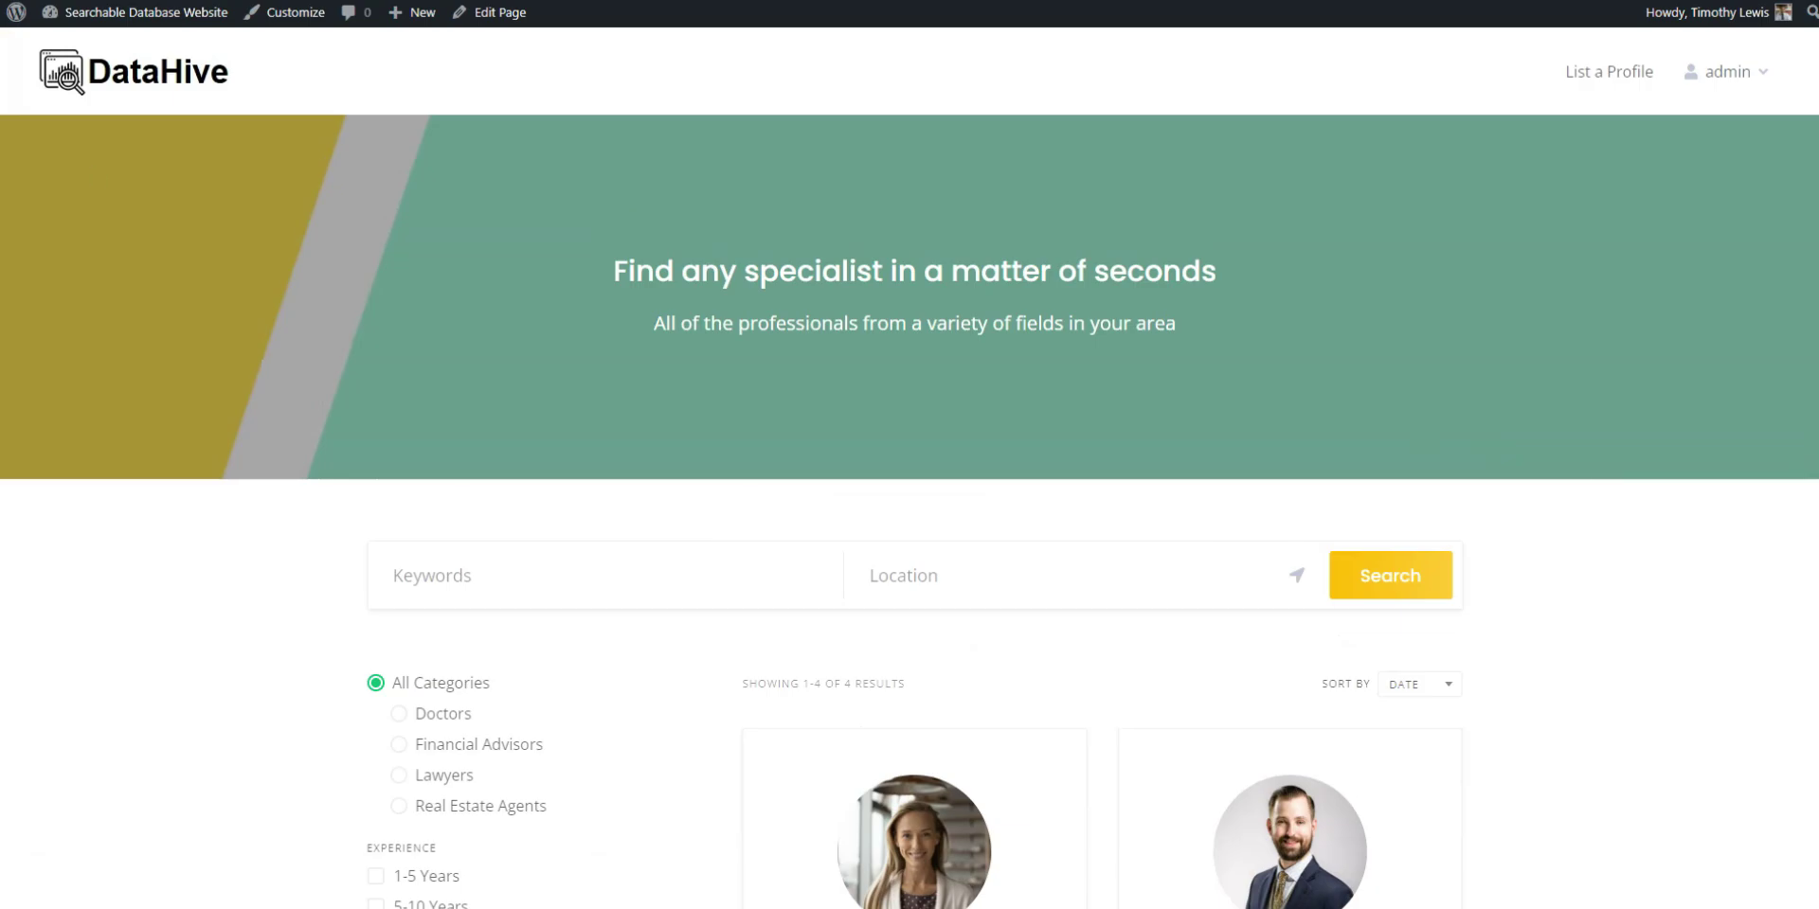
{"action": "left_click", "coordinate": [85, 14]}
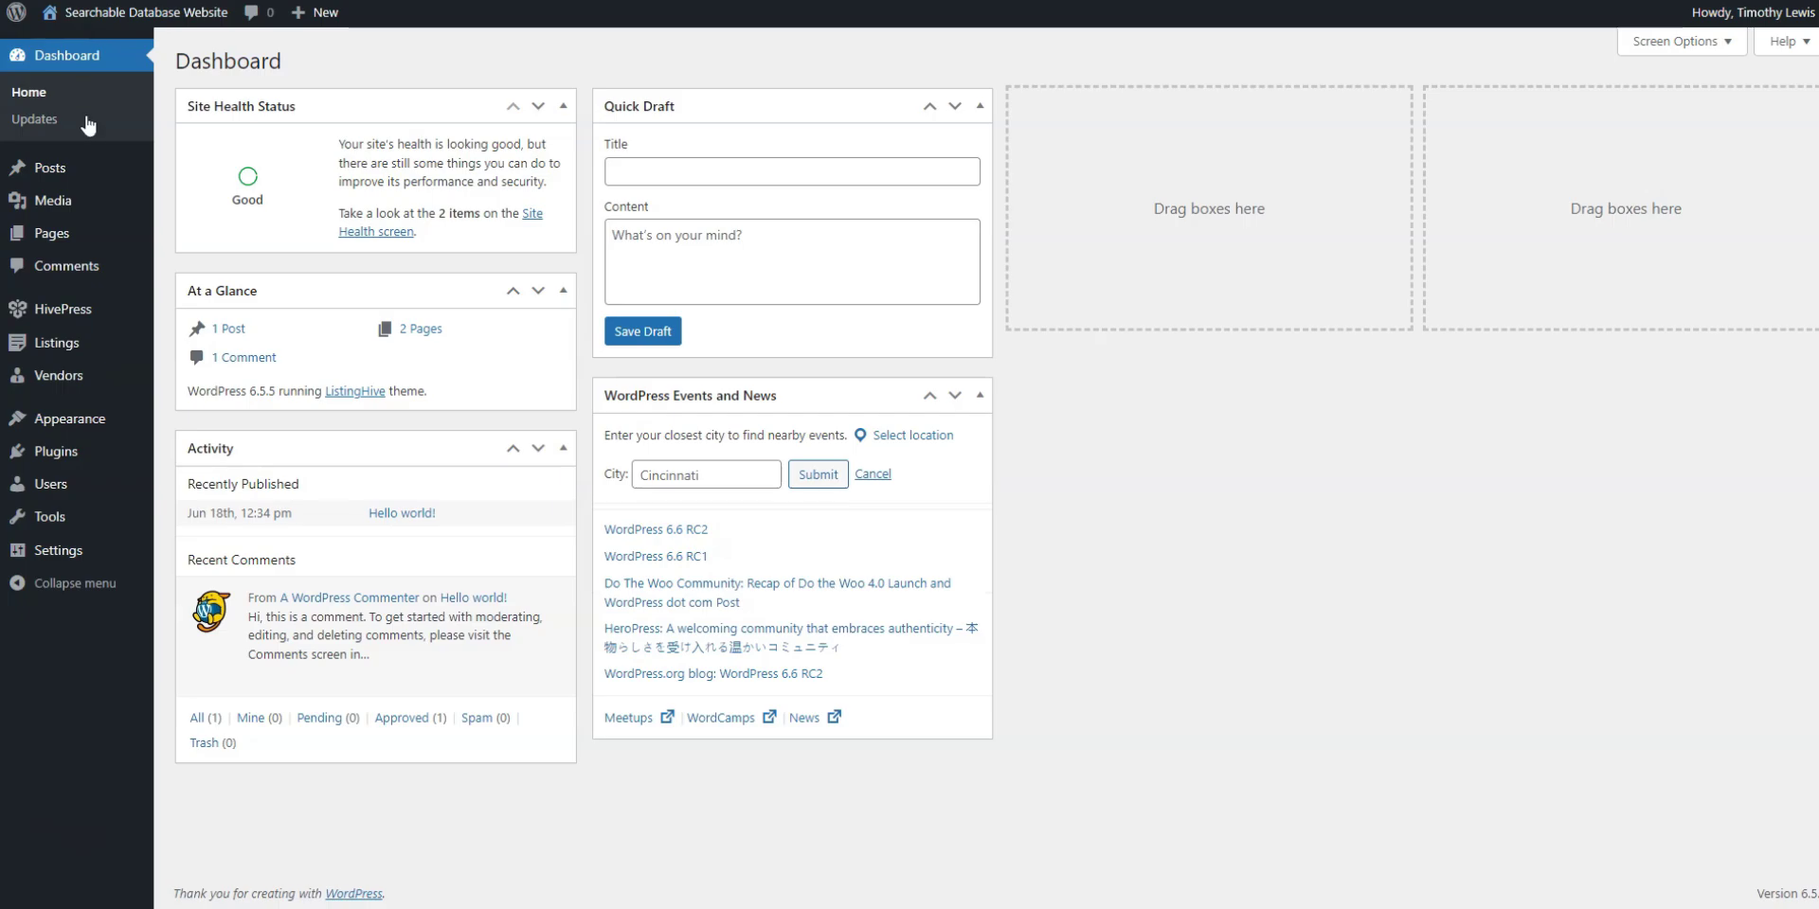
{"action": "left_click", "coordinate": [60, 378]}
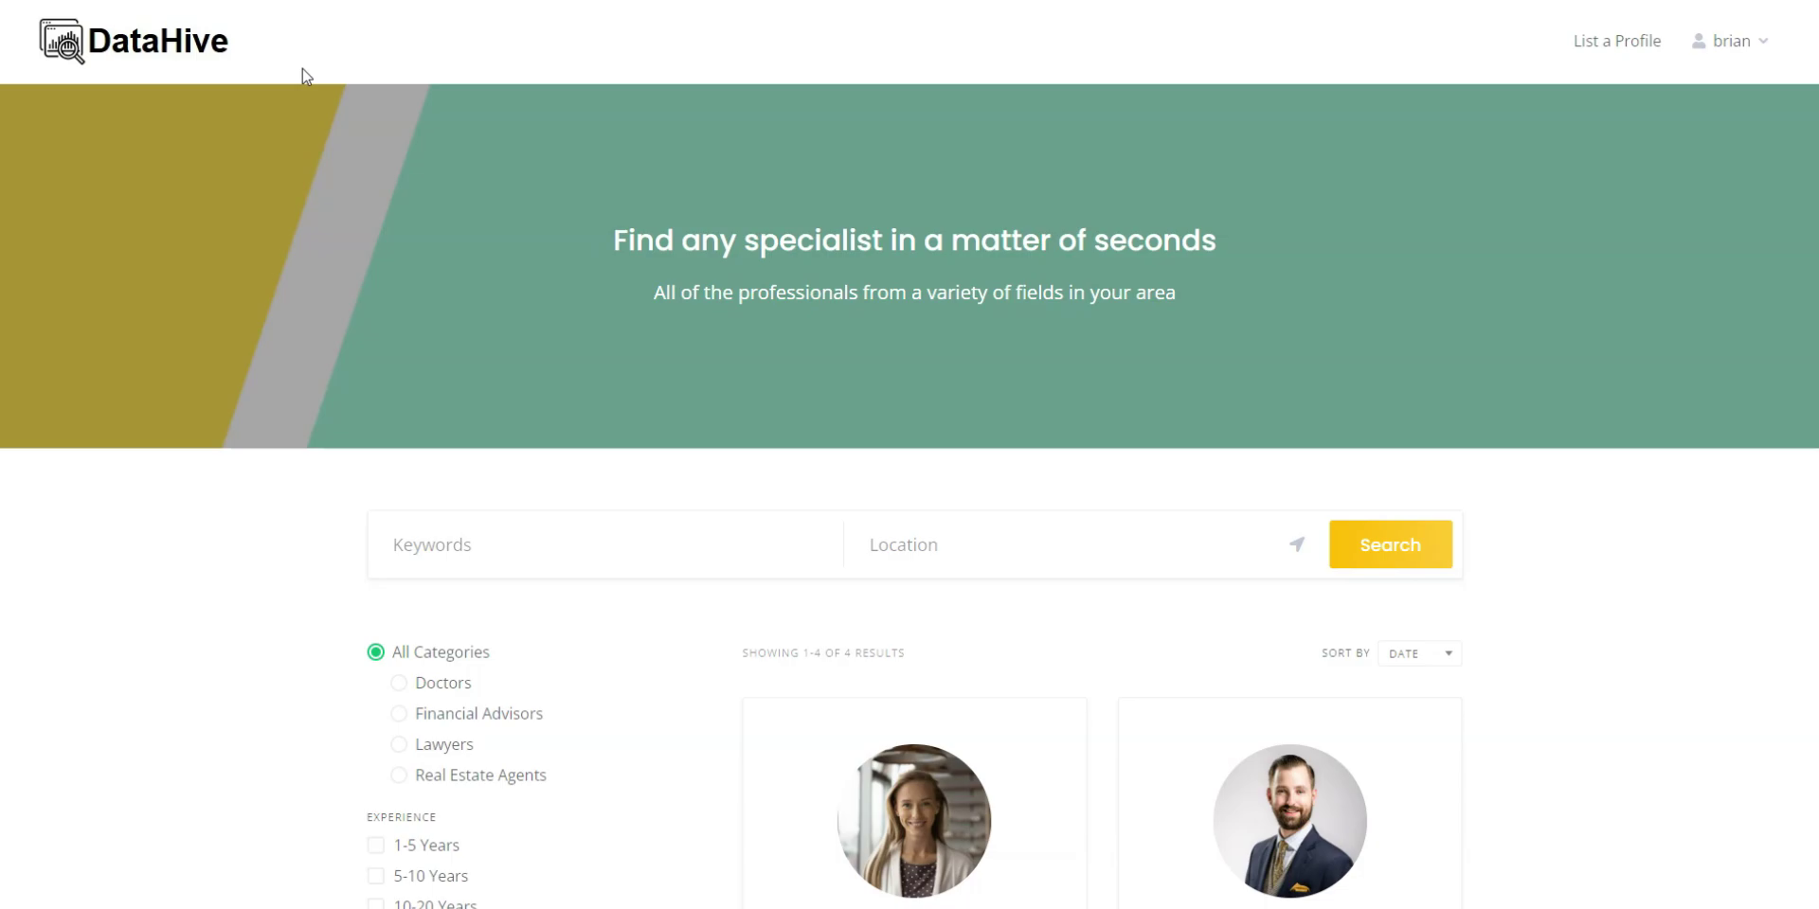
Save the new doctor's profile (New York, 20+ Years) and type 'new' into the location search
{"action": "left_click", "coordinate": [1629, 43]}
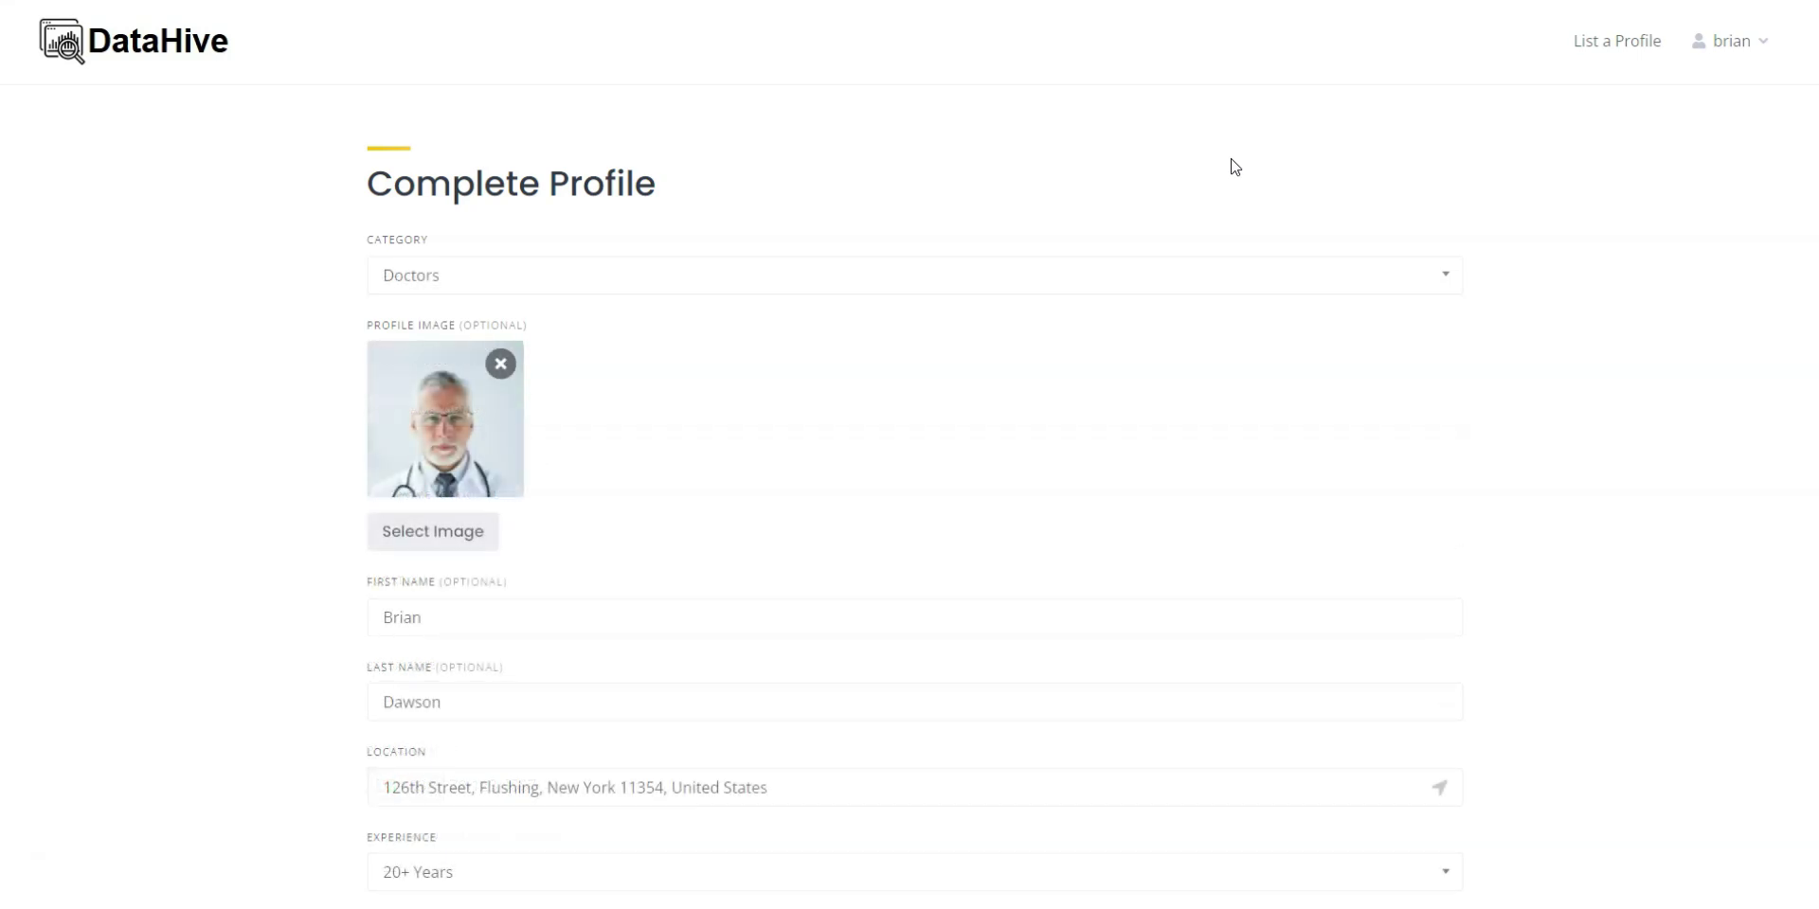
{"action": "scroll", "coordinate": [1234, 167], "scroll_direction": "down", "scroll_amount": 1}
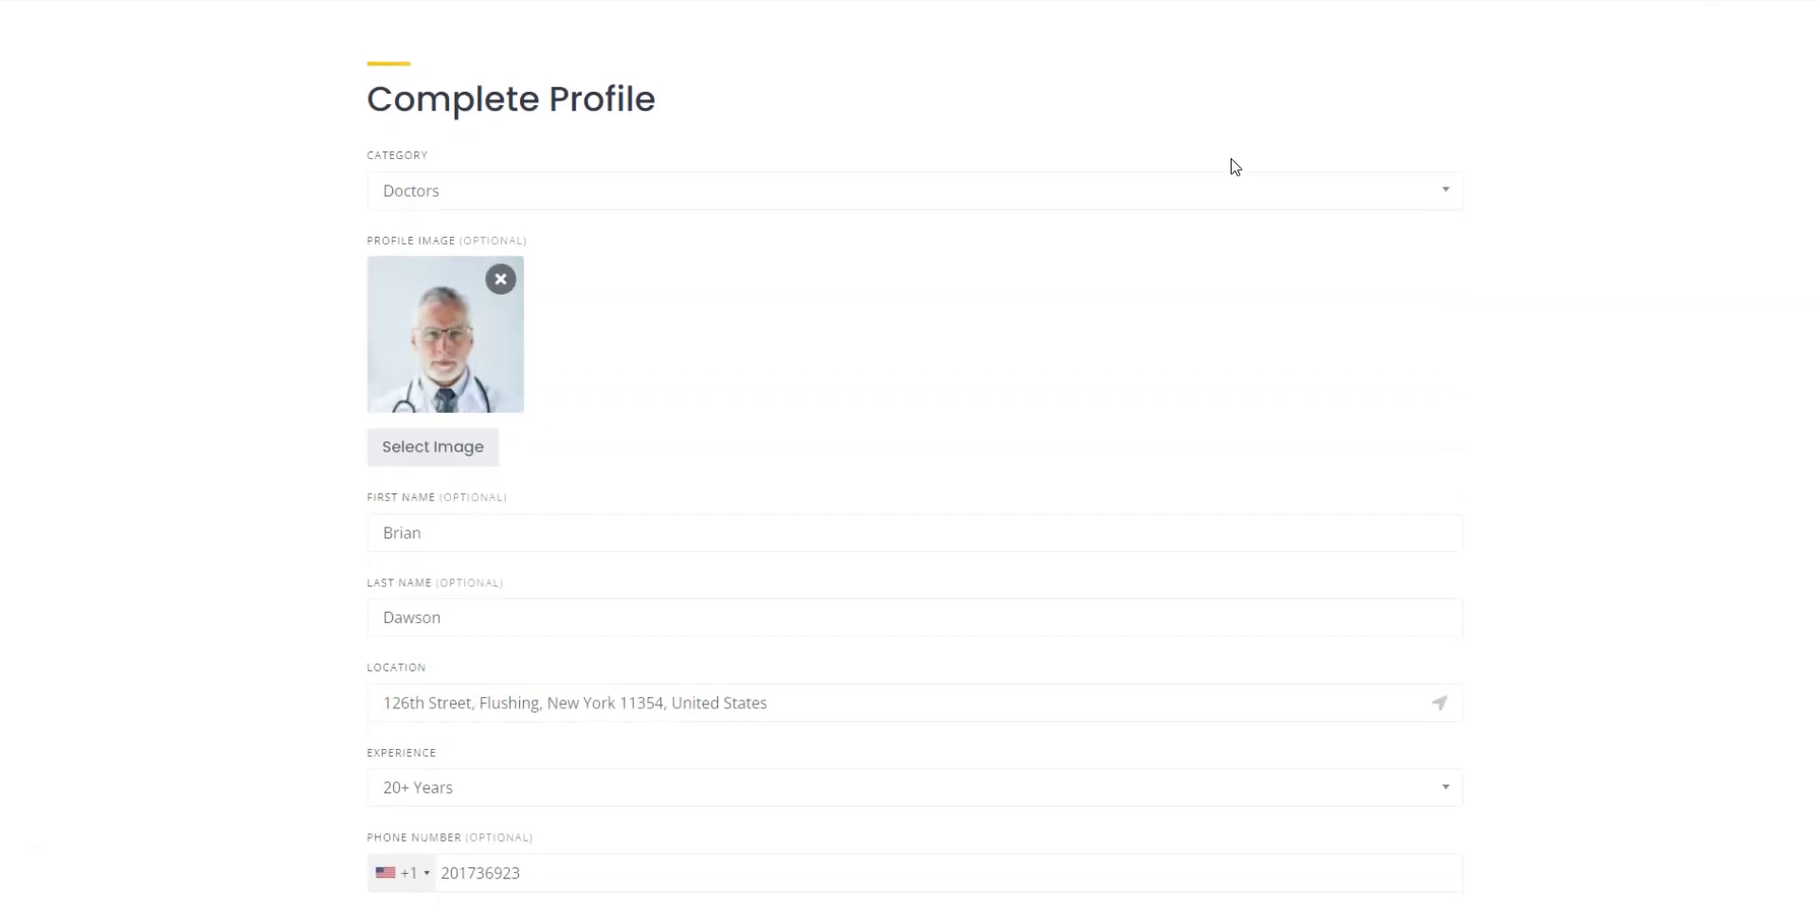
{"action": "scroll", "coordinate": [1235, 168], "scroll_direction": "down", "scroll_amount": 5}
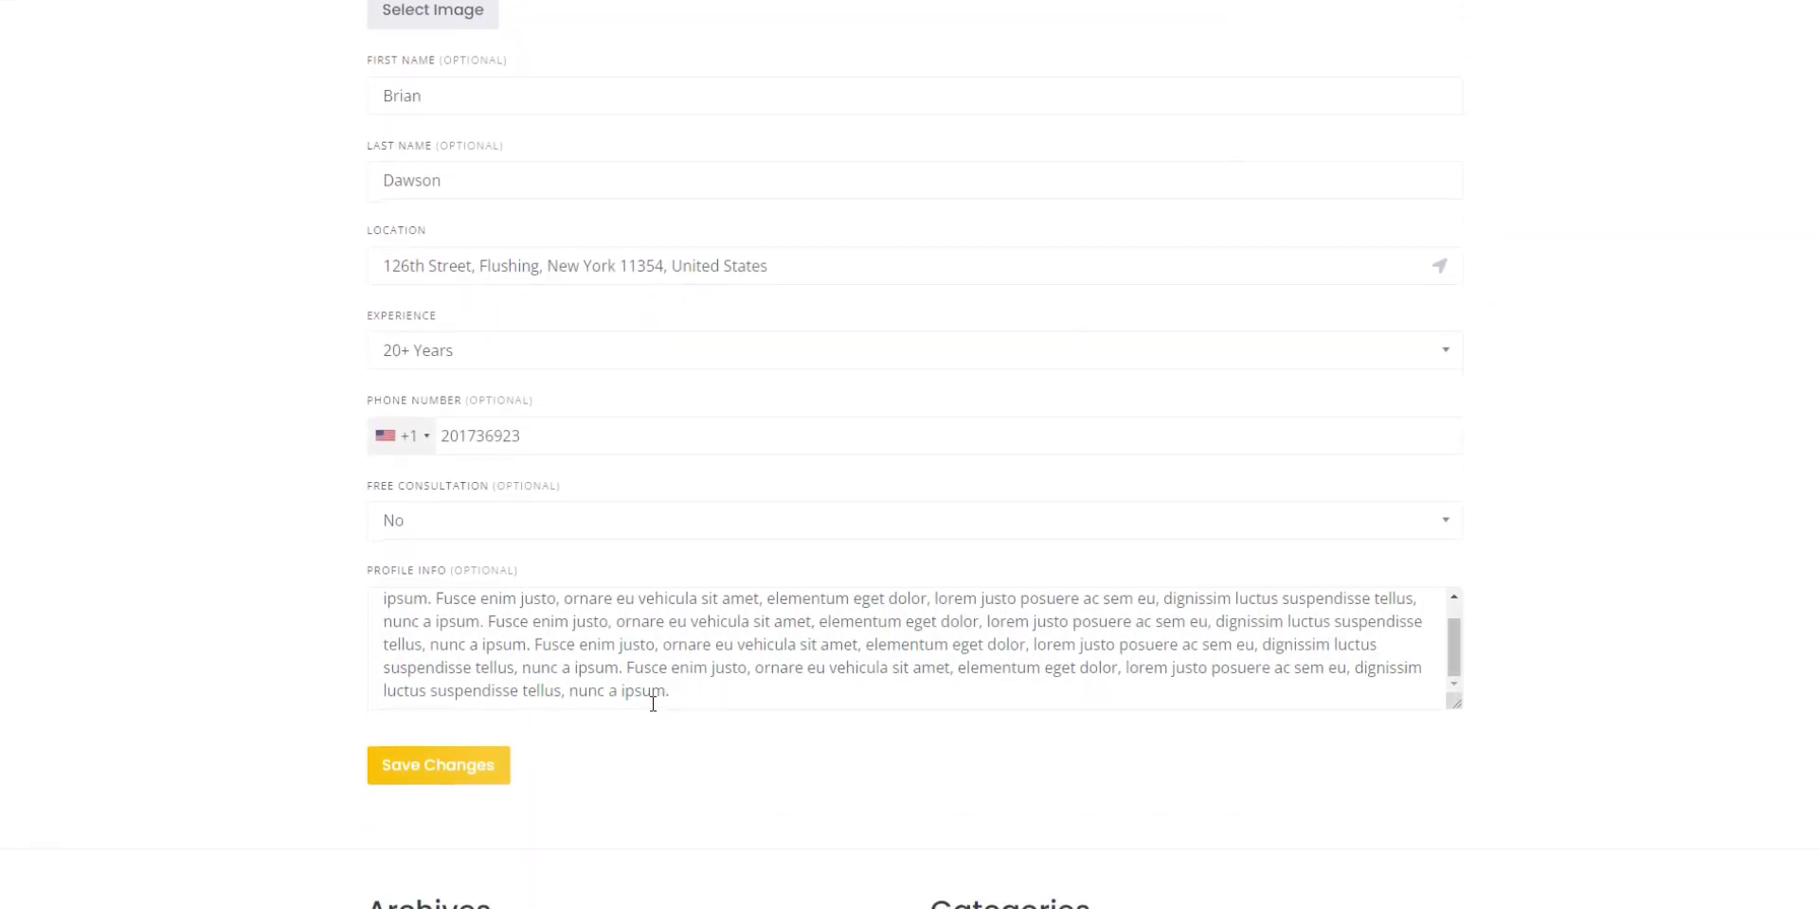
{"action": "left_click", "coordinate": [508, 762]}
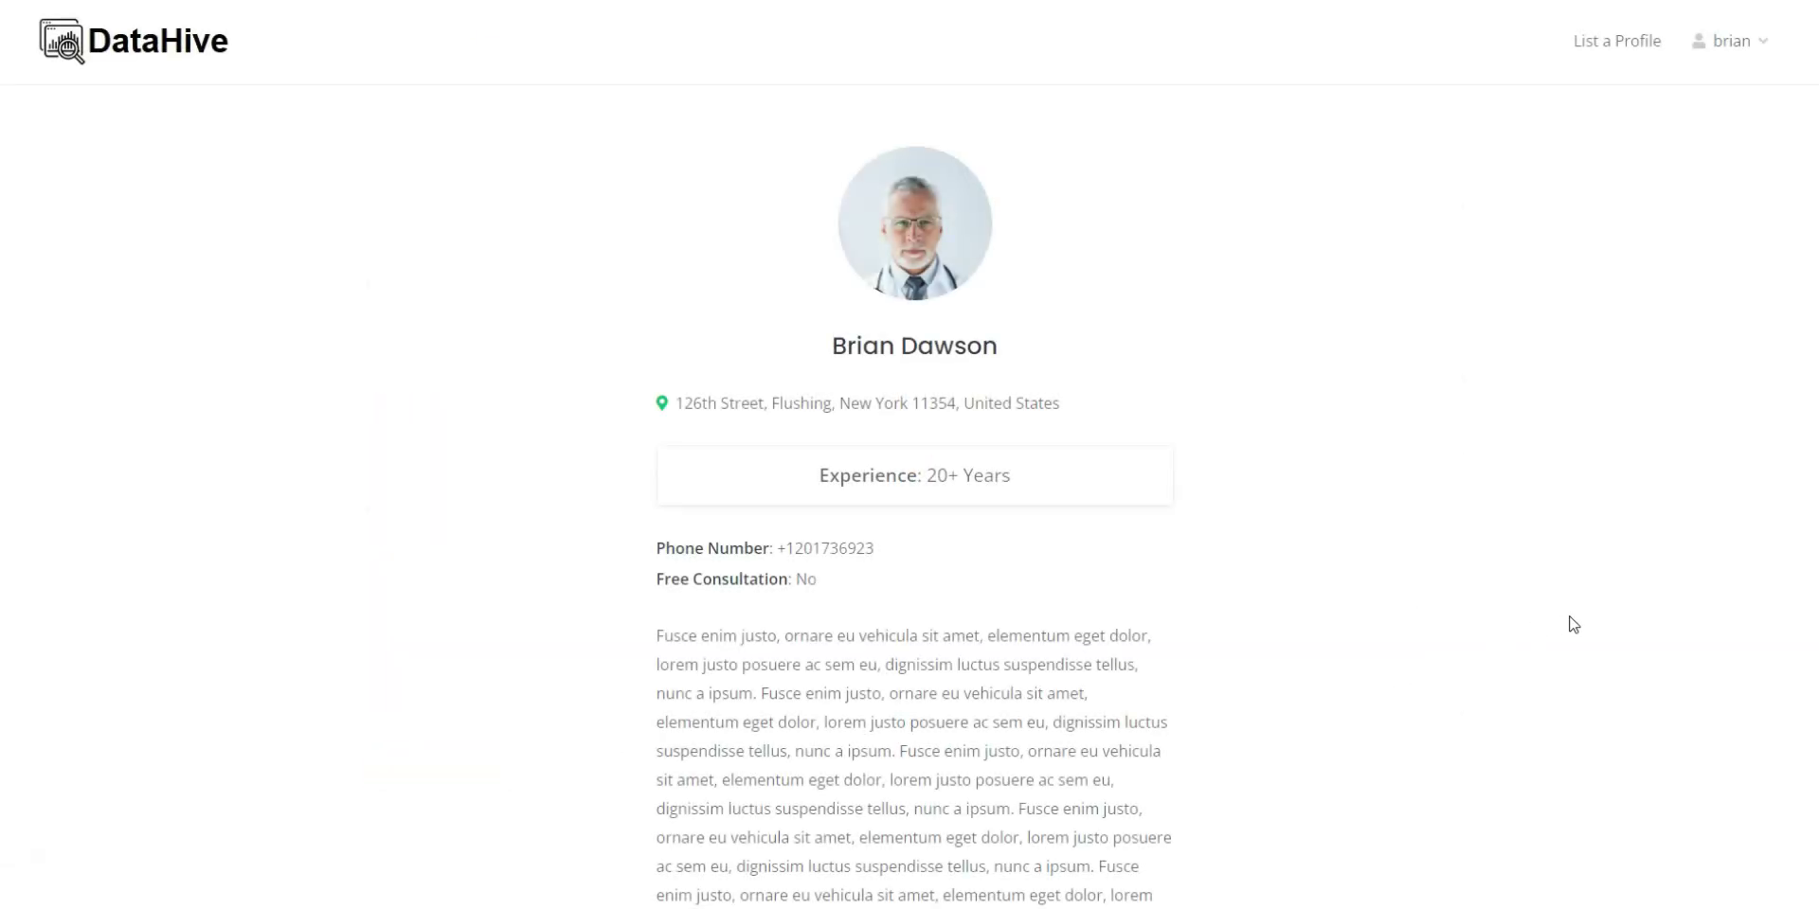
{"action": "scroll", "coordinate": [1572, 625], "scroll_direction": "down", "scroll_amount": 2}
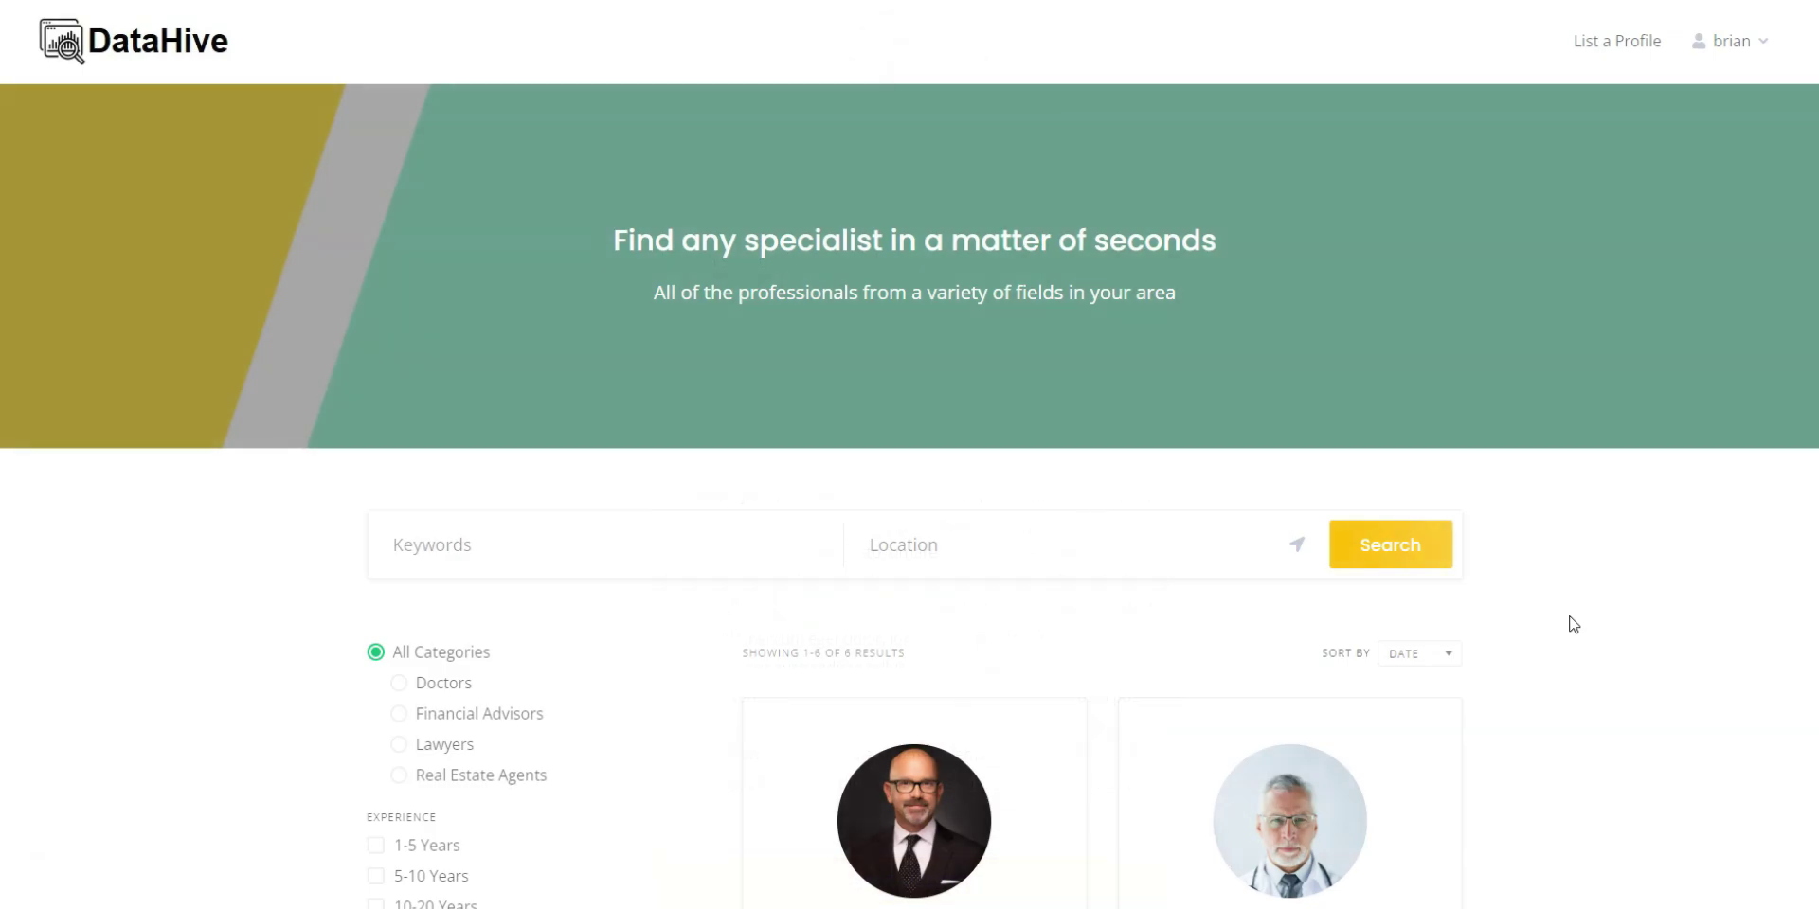
{"action": "type", "text": "new"}
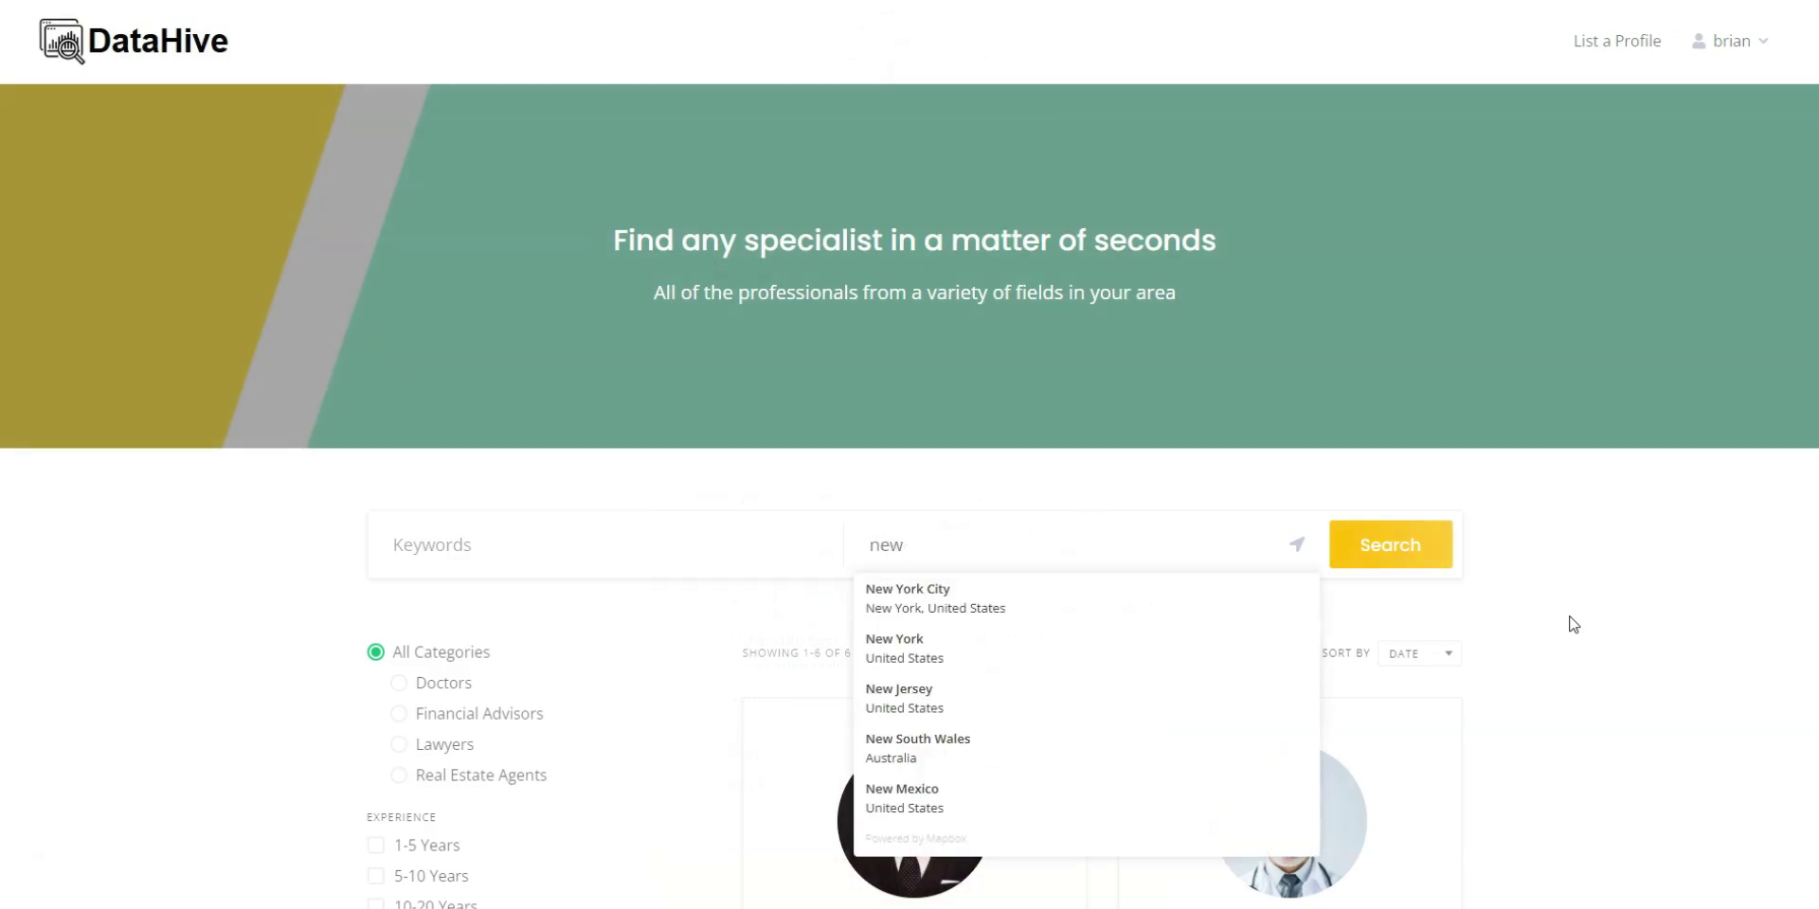
Search for specialists near New York City, zoom the map out, and open the Bronx financial advisor's profile
{"action": "key", "text": "Return"}
{"action": "left_click", "coordinate": [1369, 557]}
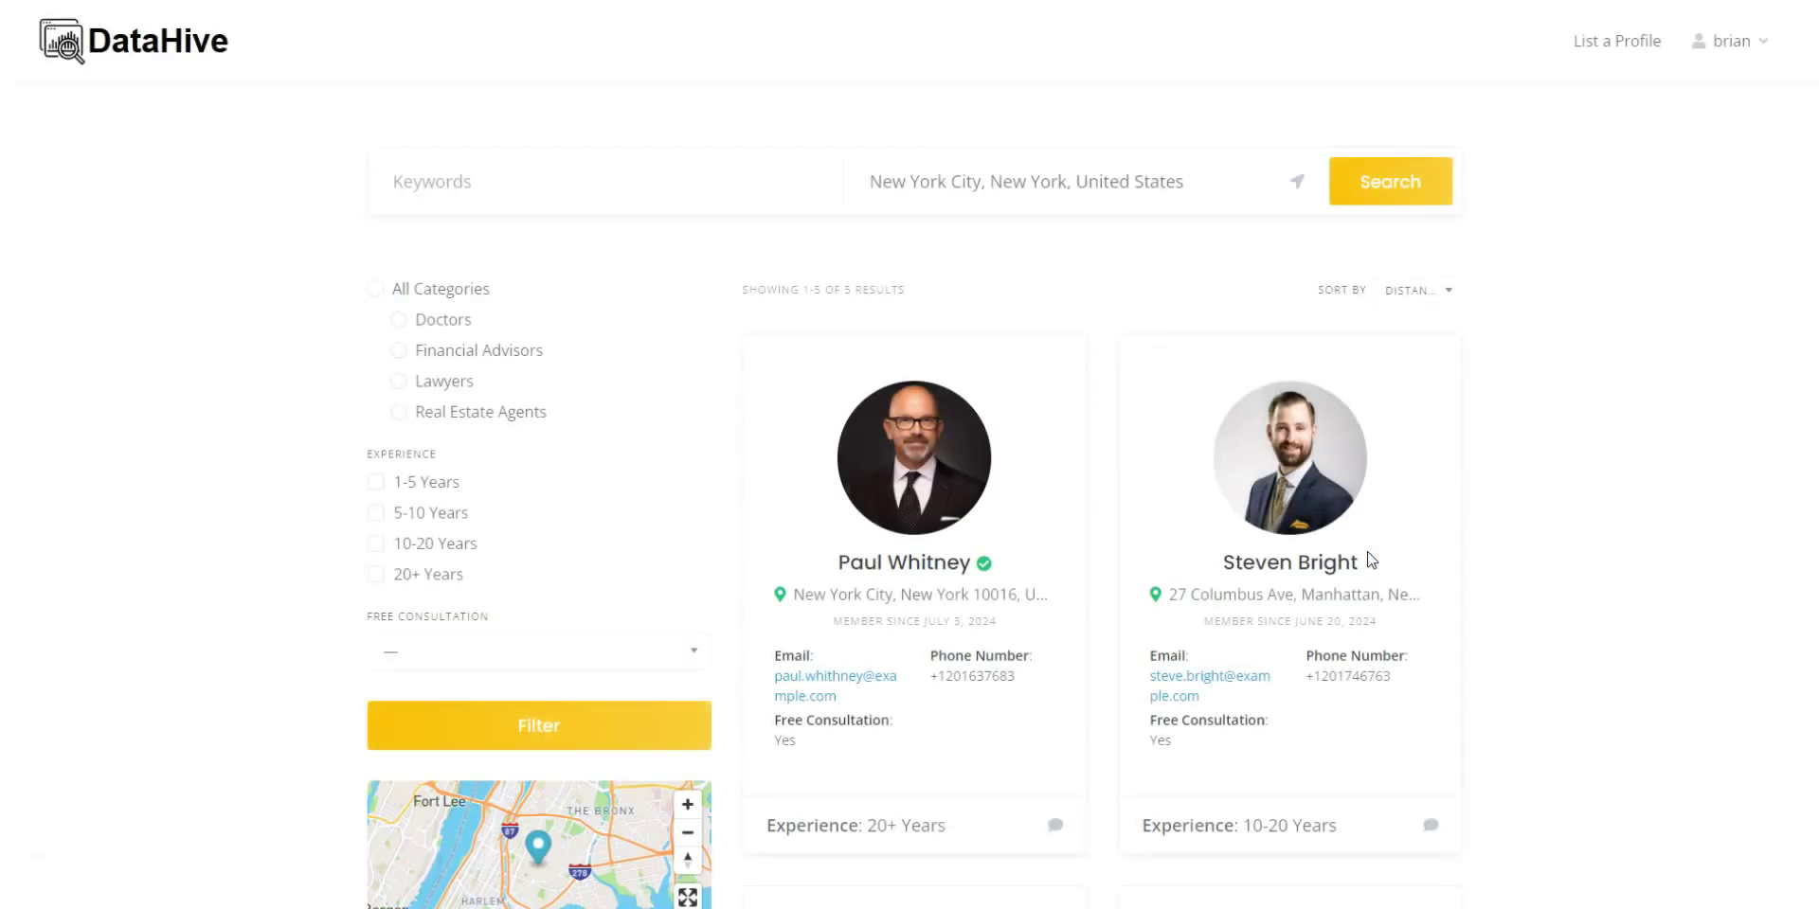
{"action": "scroll", "coordinate": [1371, 559], "scroll_direction": "down", "scroll_amount": 4}
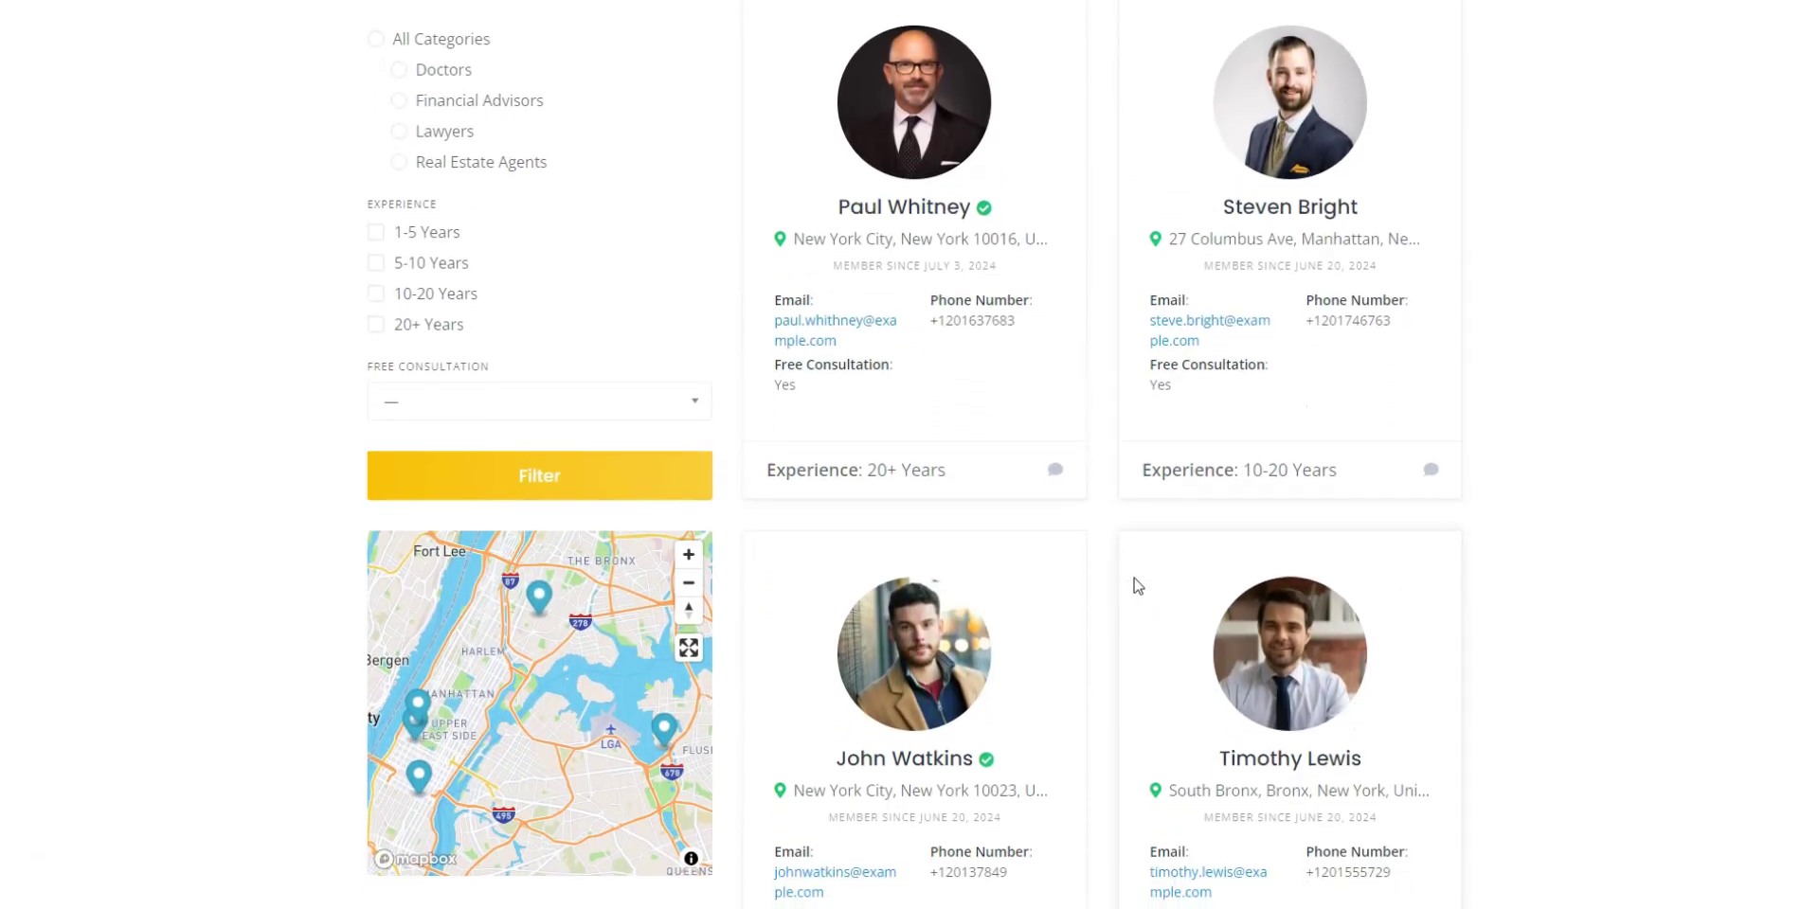
{"action": "scroll", "coordinate": [1089, 587], "scroll_direction": "down", "scroll_amount": 2}
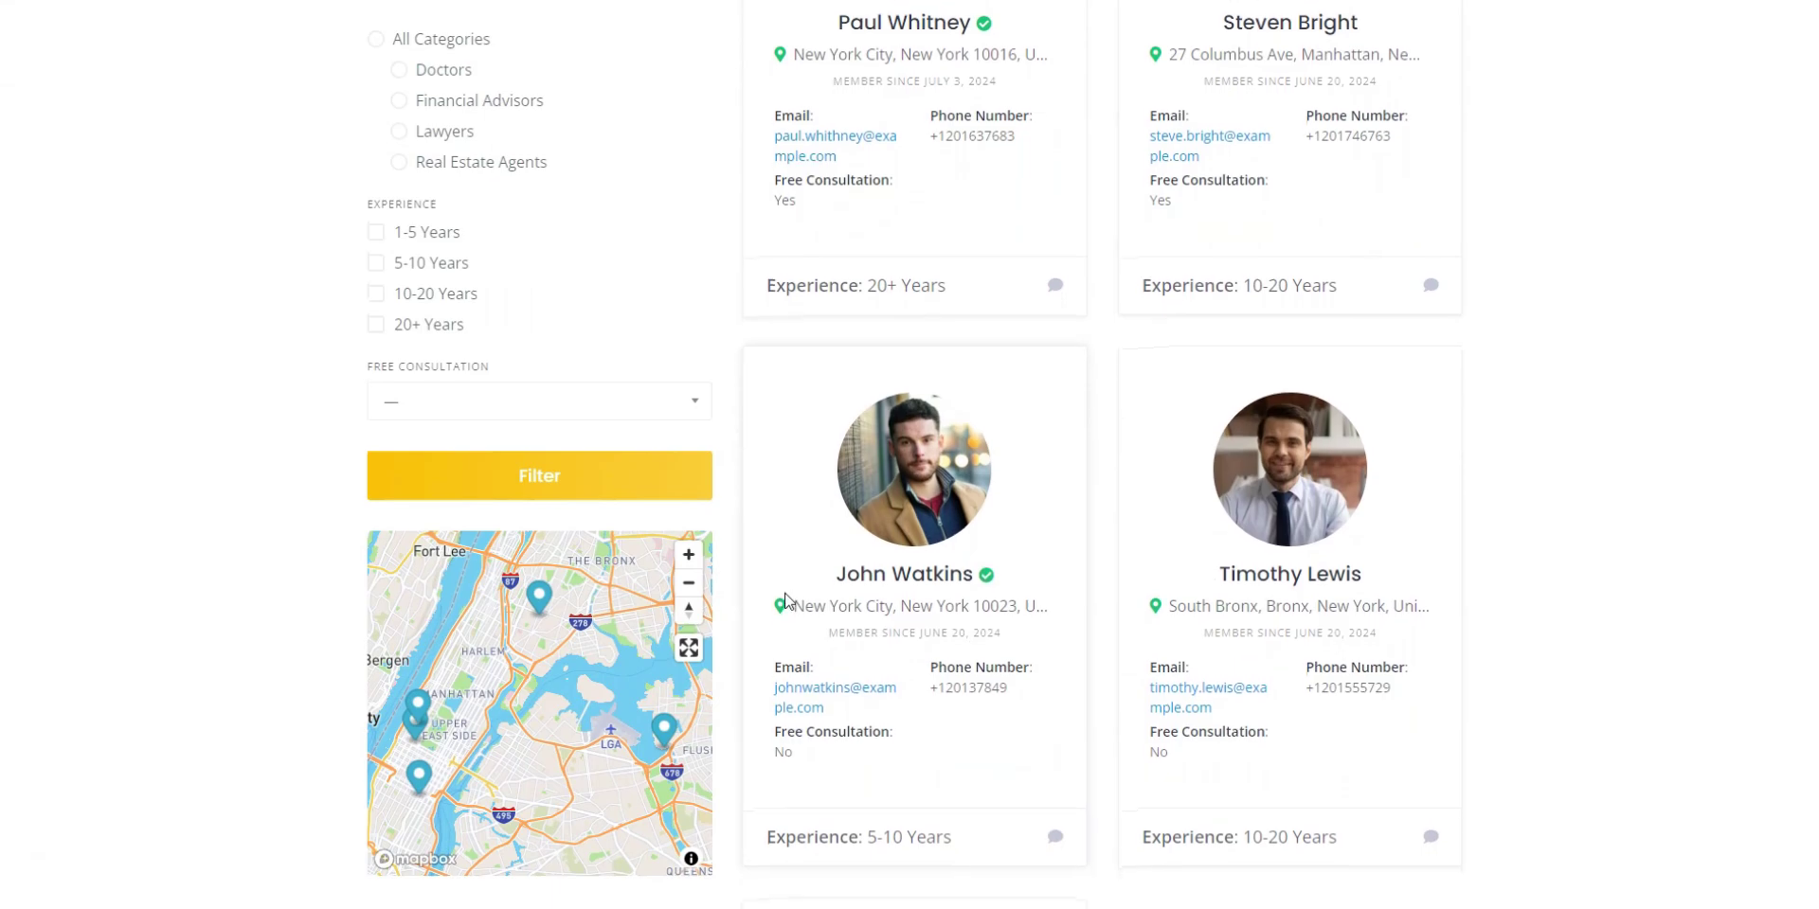
{"action": "left_click", "coordinate": [689, 583]}
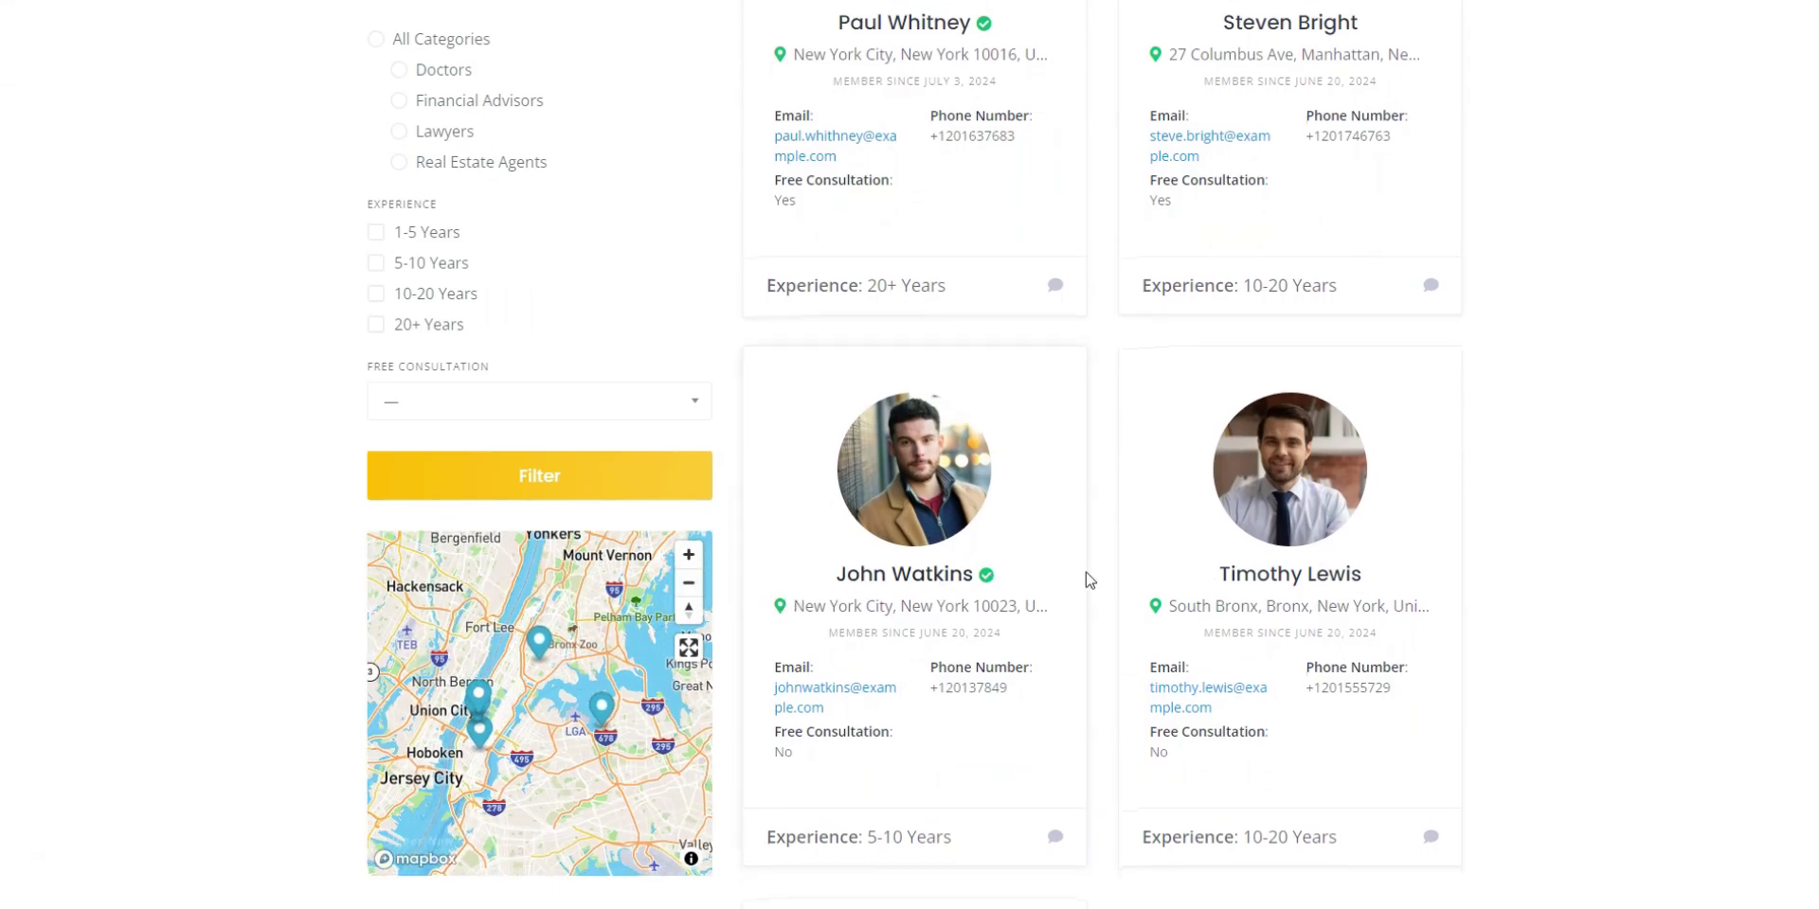
{"action": "left_click", "coordinate": [1243, 581]}
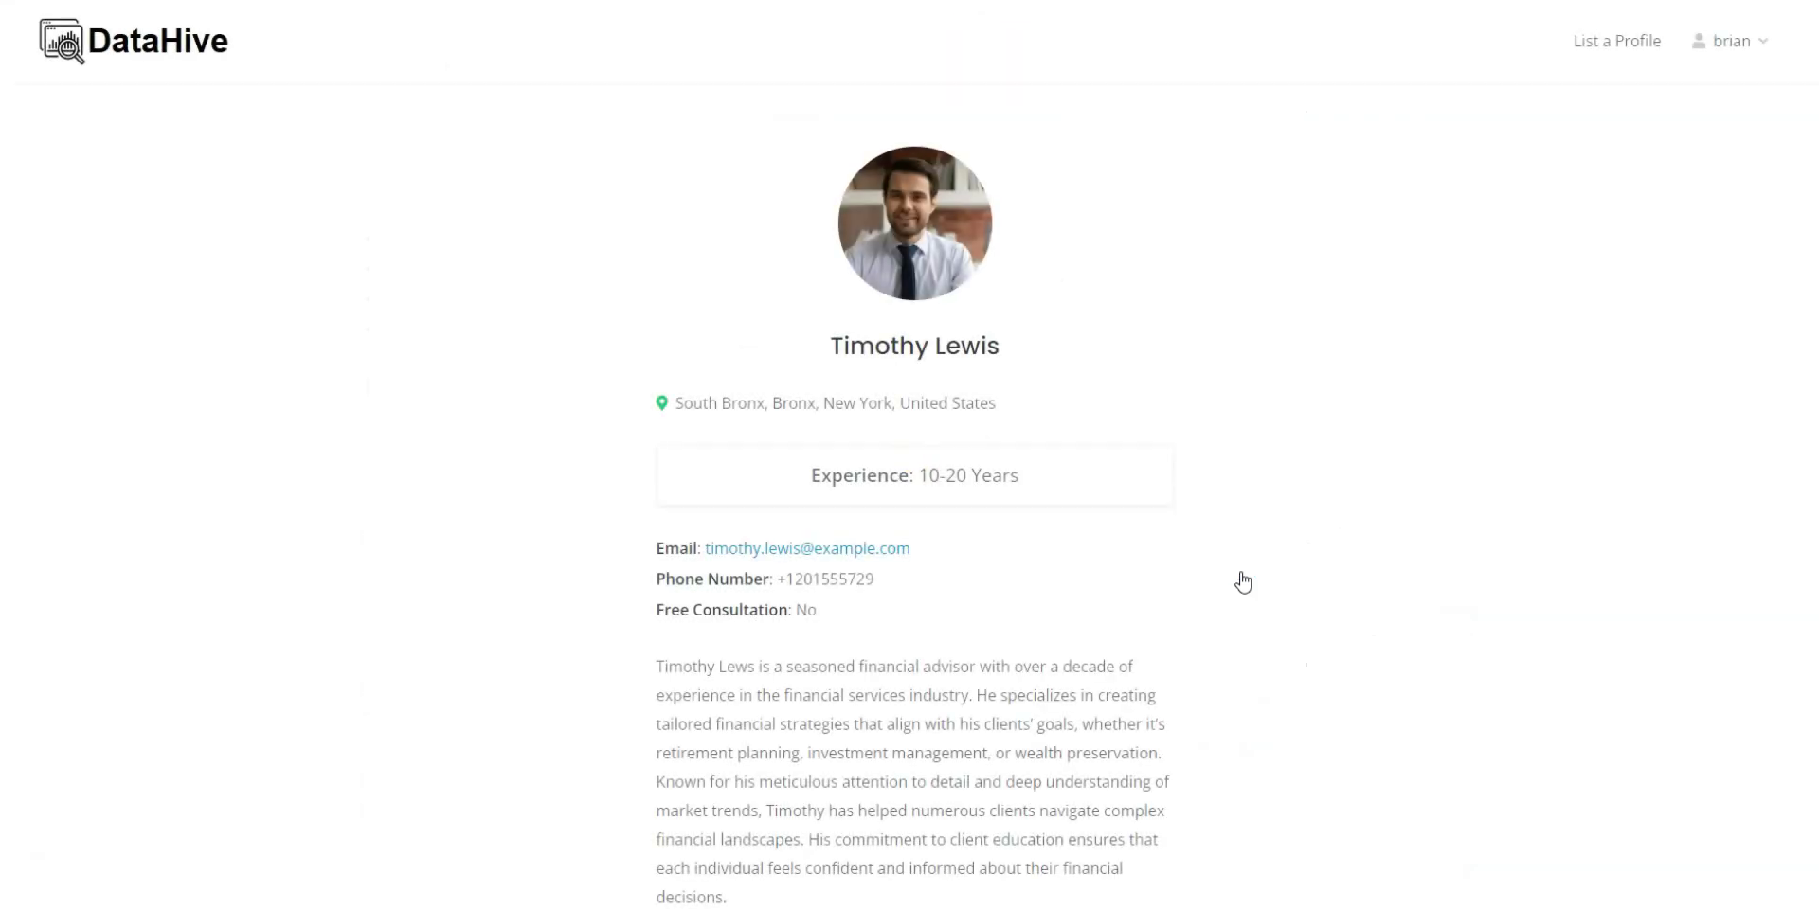
{"action": "scroll", "coordinate": [1260, 585], "scroll_direction": "down", "scroll_amount": 2}
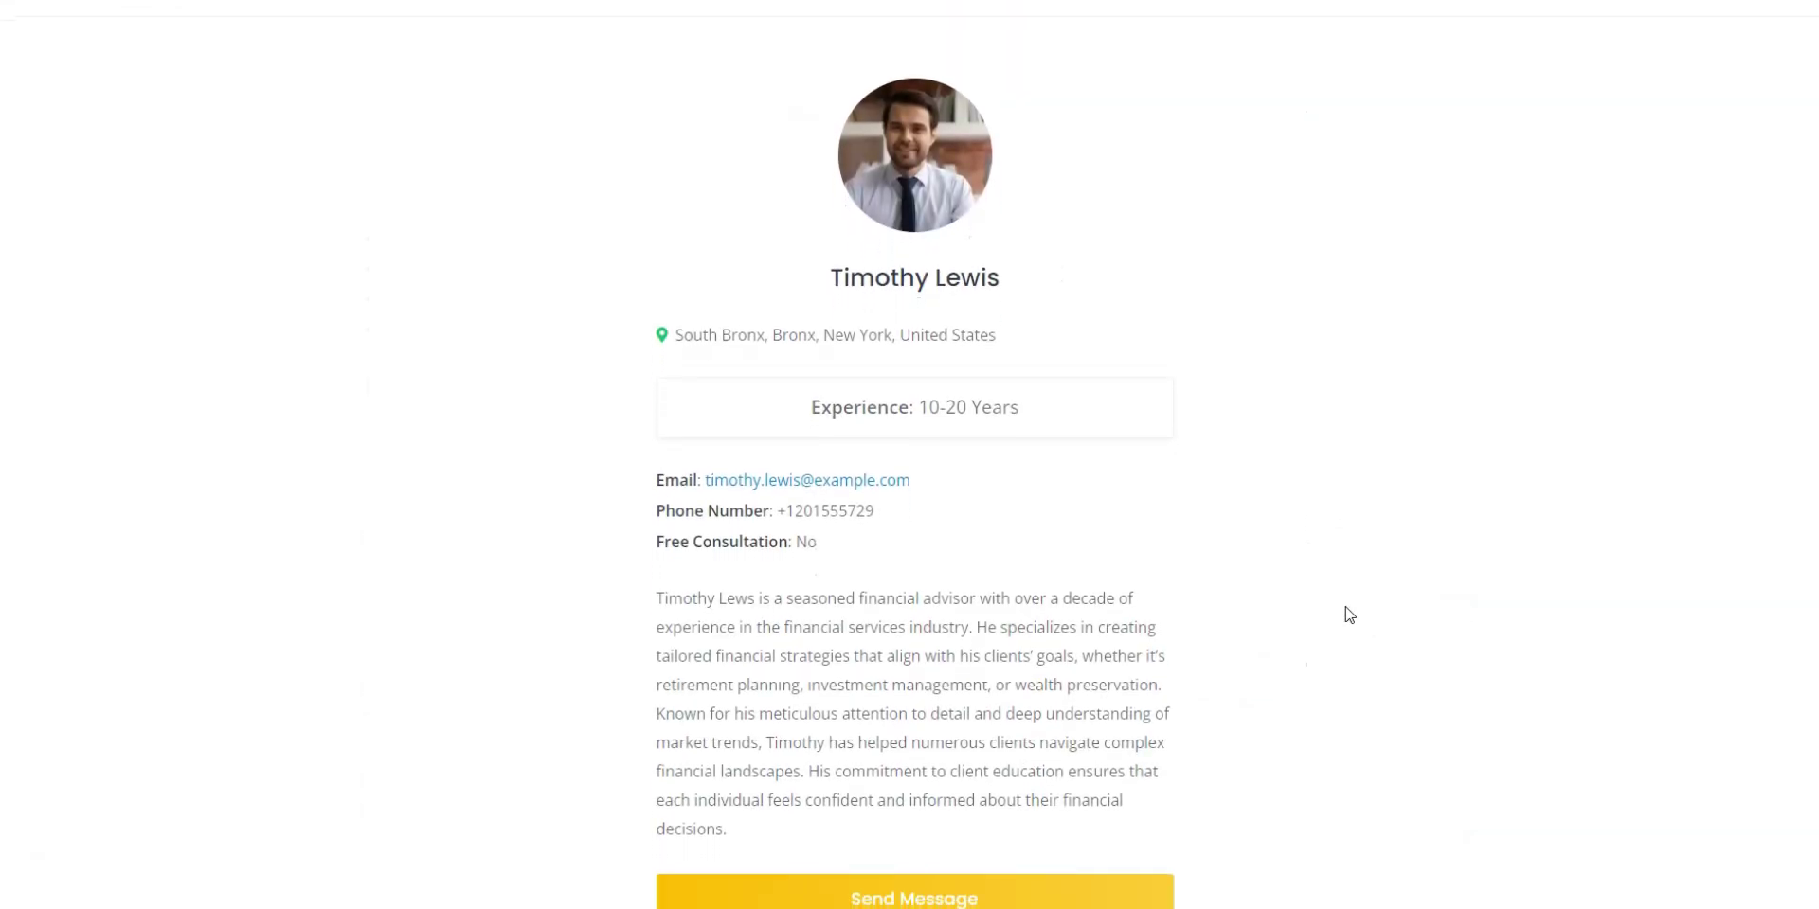
{"action": "scroll", "coordinate": [1349, 615], "scroll_direction": "down", "scroll_amount": 1}
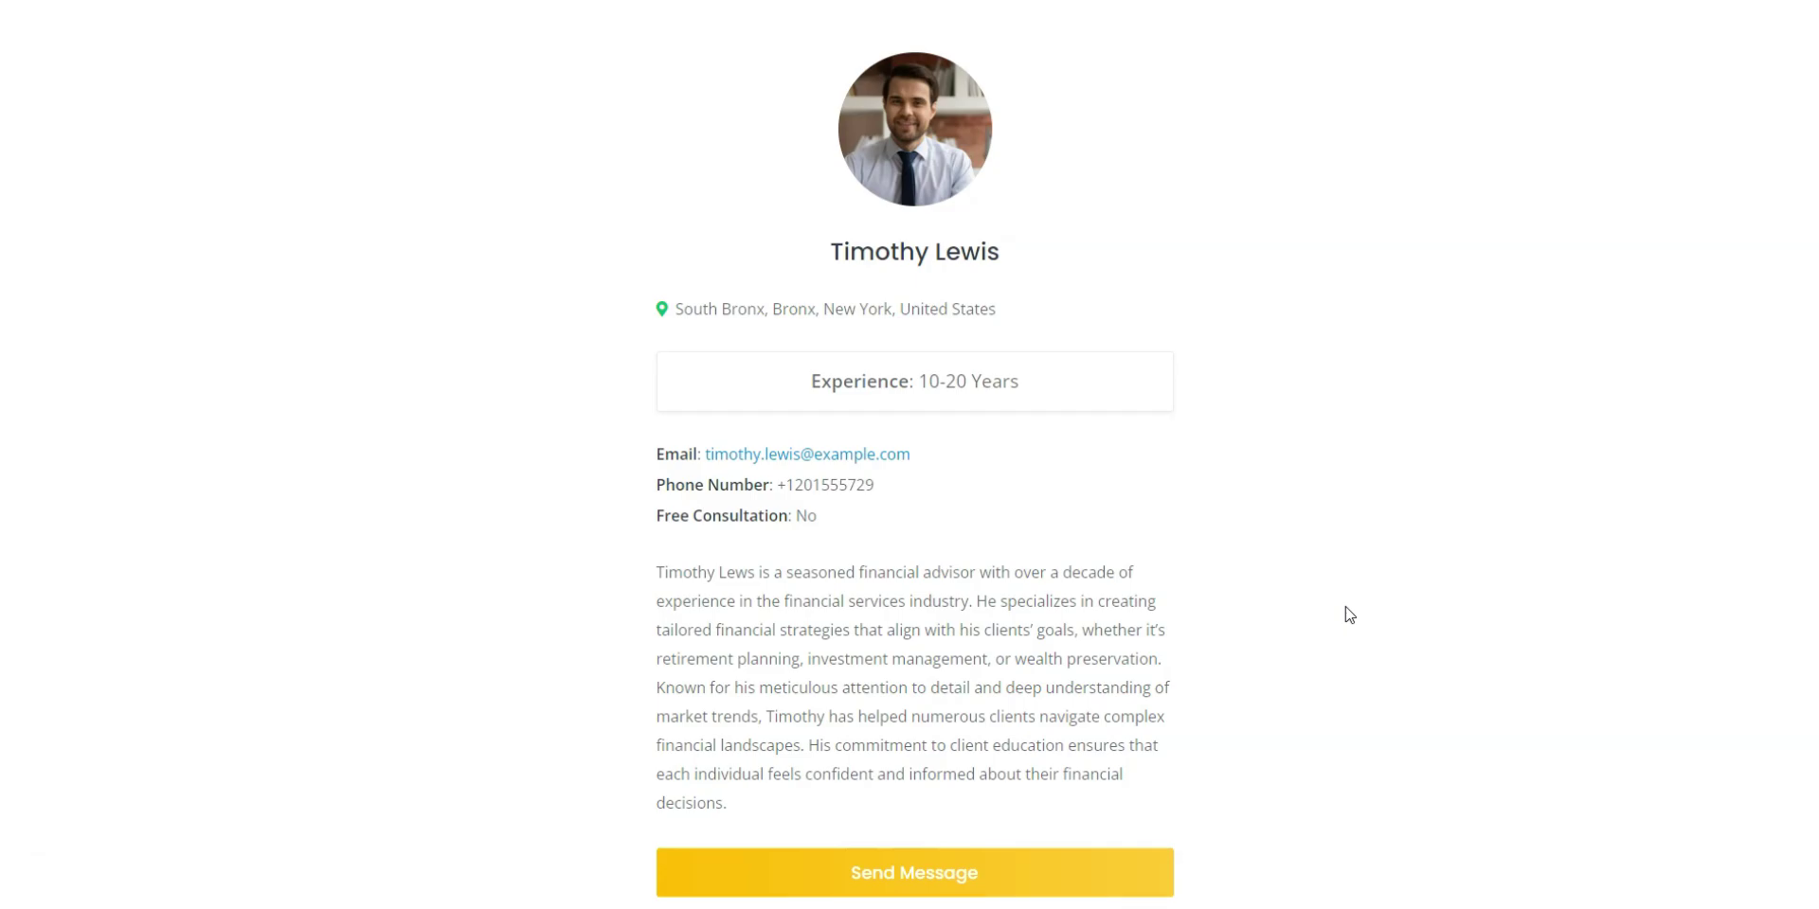